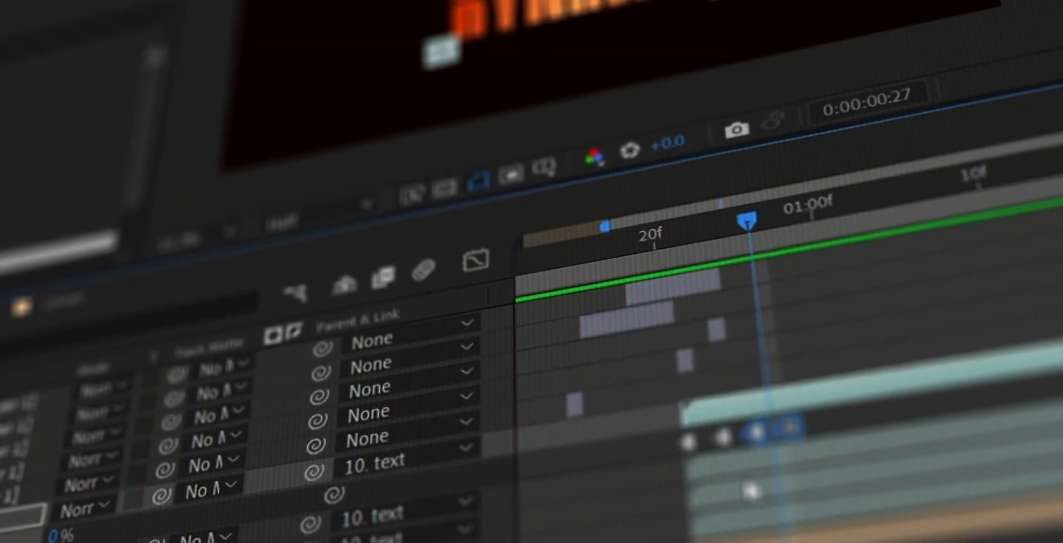
# - Paste the copied keyframes onto the selected layer two frames further along, at 0:00:00:29
pyautogui.press('pagedown')
pyautogui.press('pagedown')
pyautogui.hotkey('ctrl', 'v')
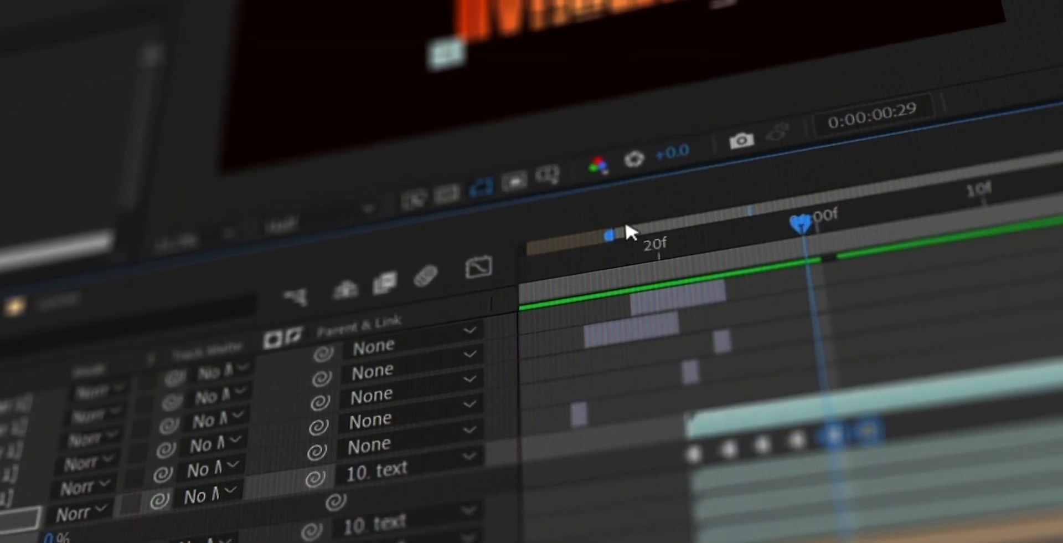
# - Paste the copied keyframes onto the next layer below, starting at 0:00:00:21
pyautogui.moveTo(640, 239); pyautogui.dragTo(892, 194)
pyautogui.moveTo(883, 417); pyautogui.dragTo(629, 469)
pyautogui.click(826, 523)
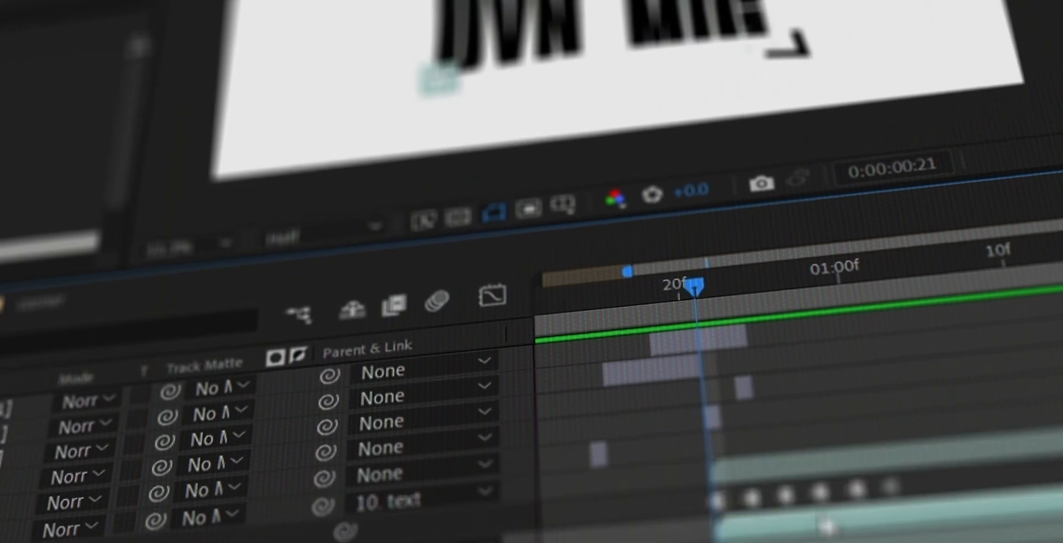
pyautogui.hotkey('ctrl', 'v')
pyautogui.moveTo(683, 280); pyautogui.dragTo(909, 297)
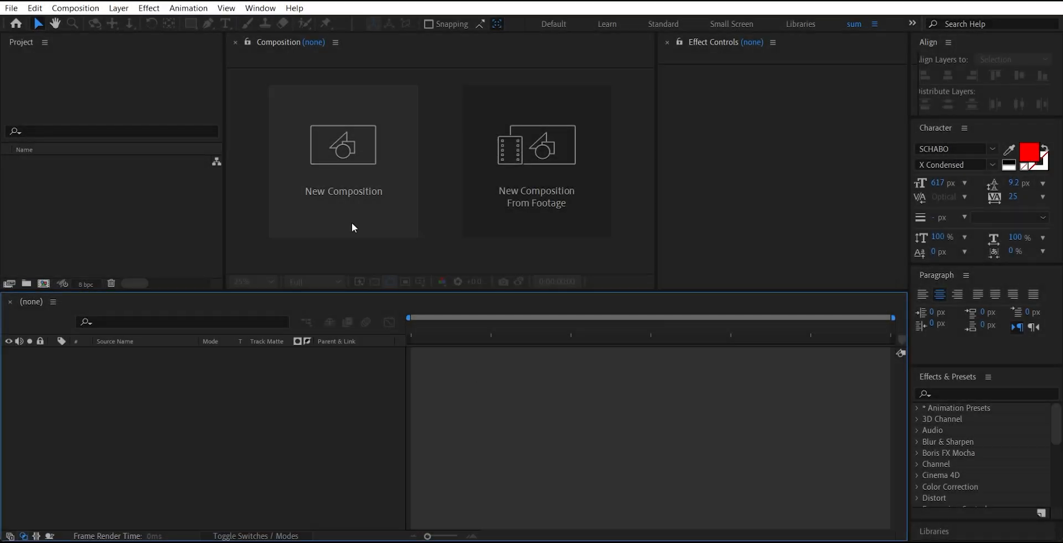
# - Create a new composition named "text" at 1920 x 884 px and 30 fps
pyautogui.click(342, 173)
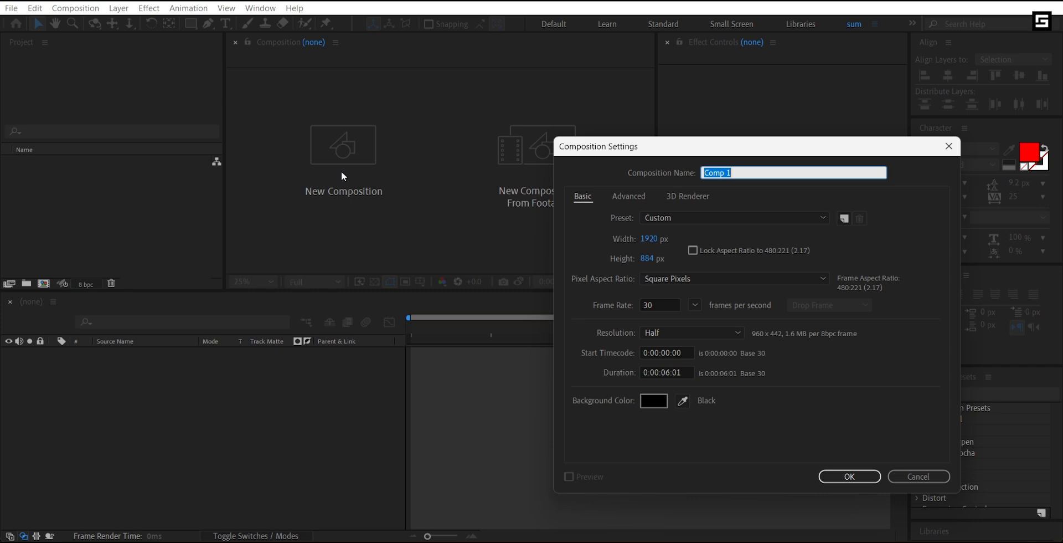
pyautogui.write('text')
pyautogui.click(844, 479)
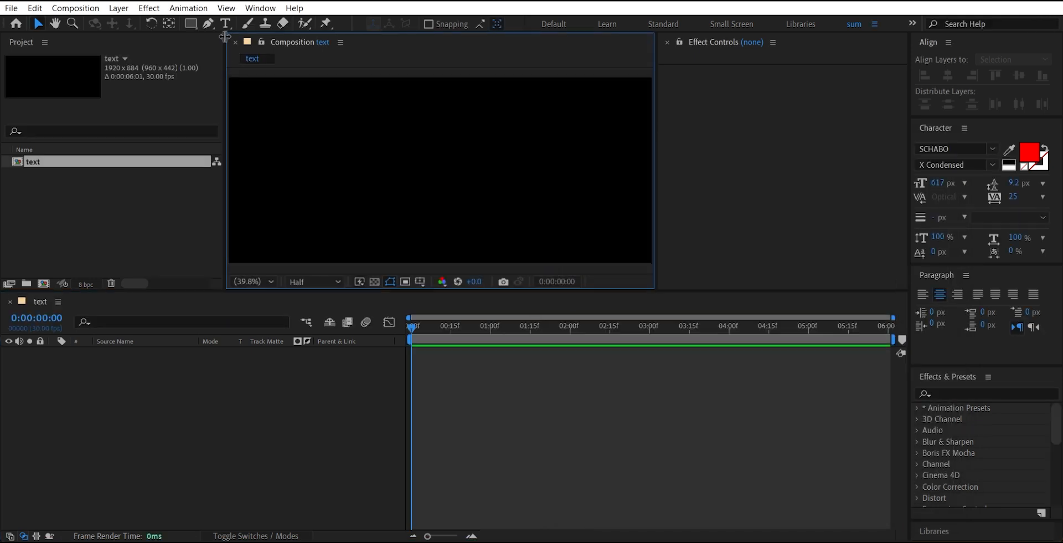
# - Add a text layer containing the single letter "d" to the text composition
pyautogui.click(225, 23)
pyautogui.click(405, 205)
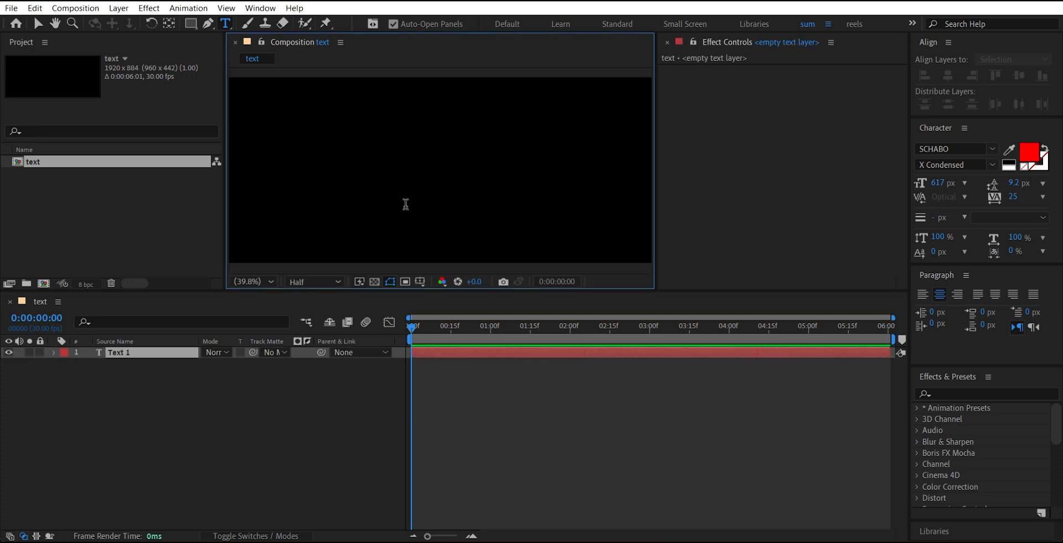
pyautogui.write('d')
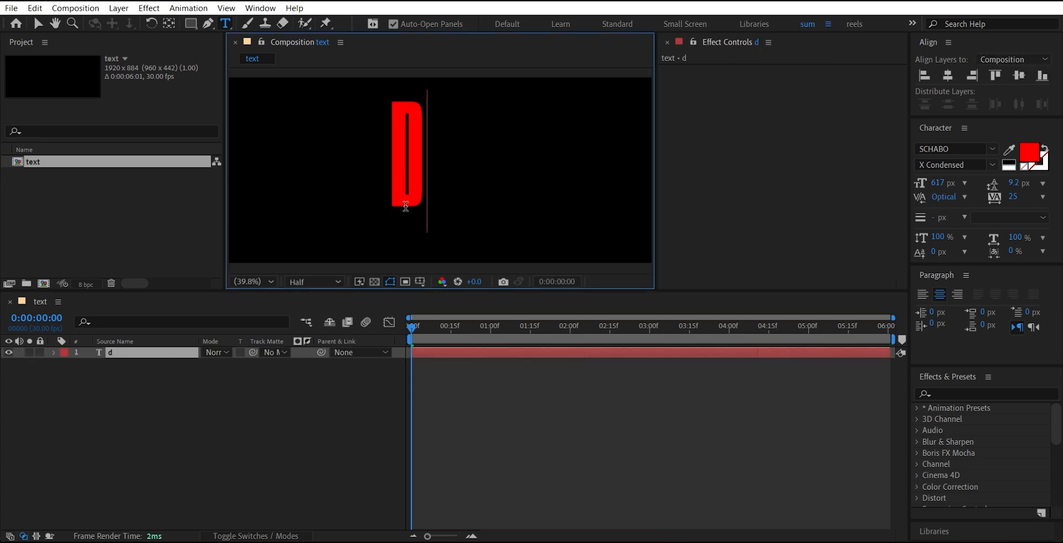
pyautogui.press('KP_Enter')
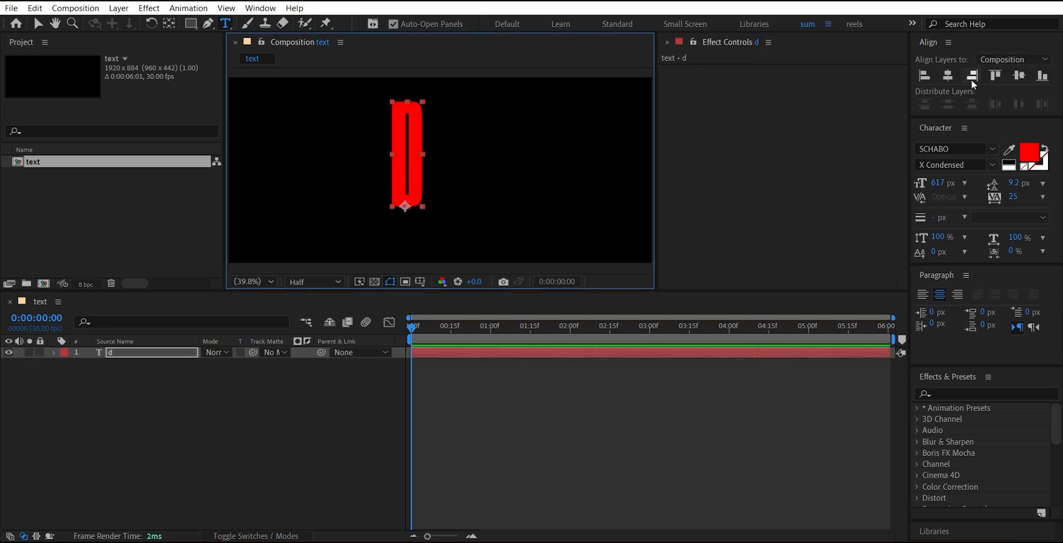
# - Center the letter horizontally and vertically in the composition and set its fill color to white
pyautogui.click(950, 77)
pyautogui.click(1019, 75)
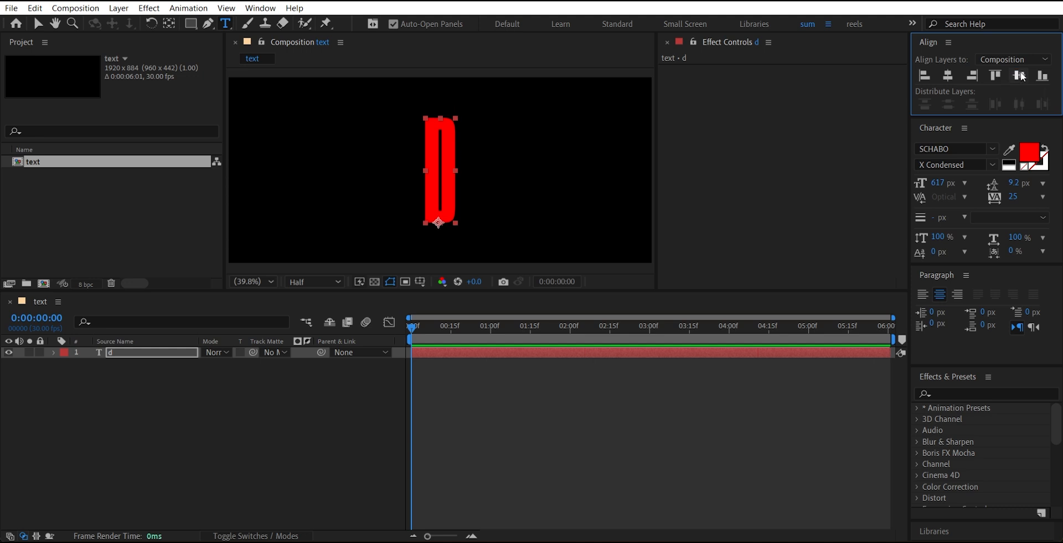
pyautogui.click(1009, 166)
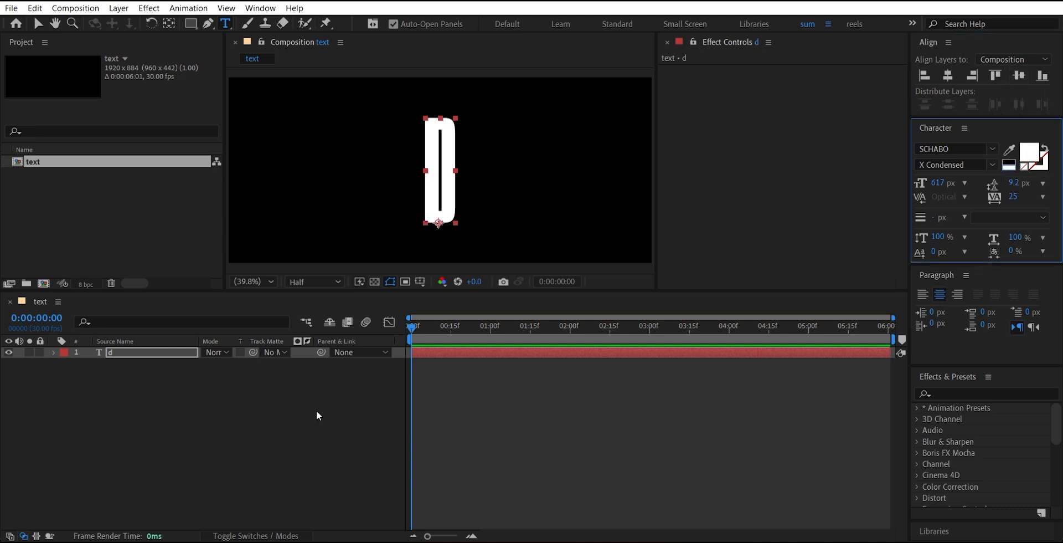
# - Pre-compose the letter layer as "D", moving all attributes into the new composition
pyautogui.rightClick(127, 352)
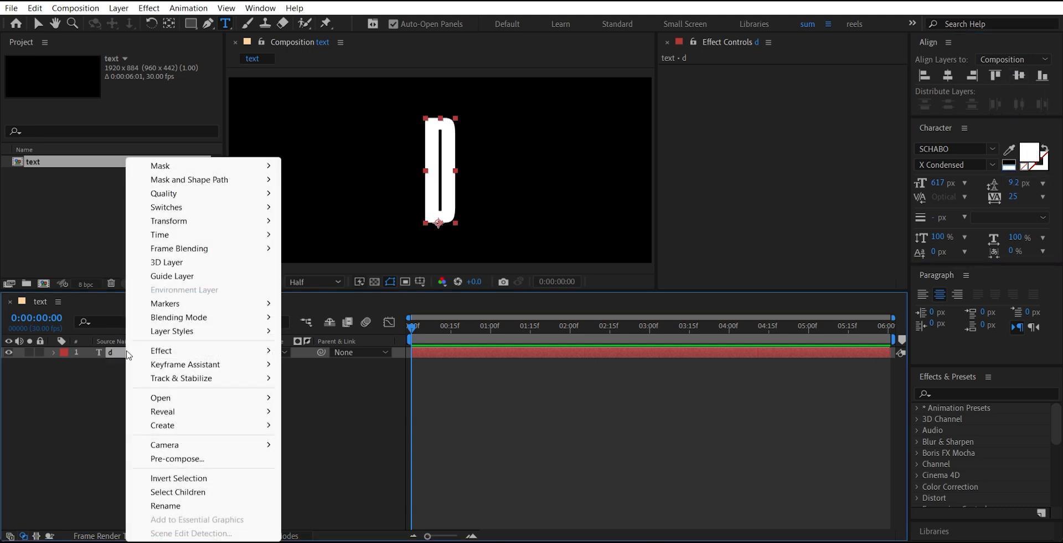
pyautogui.click(161, 459)
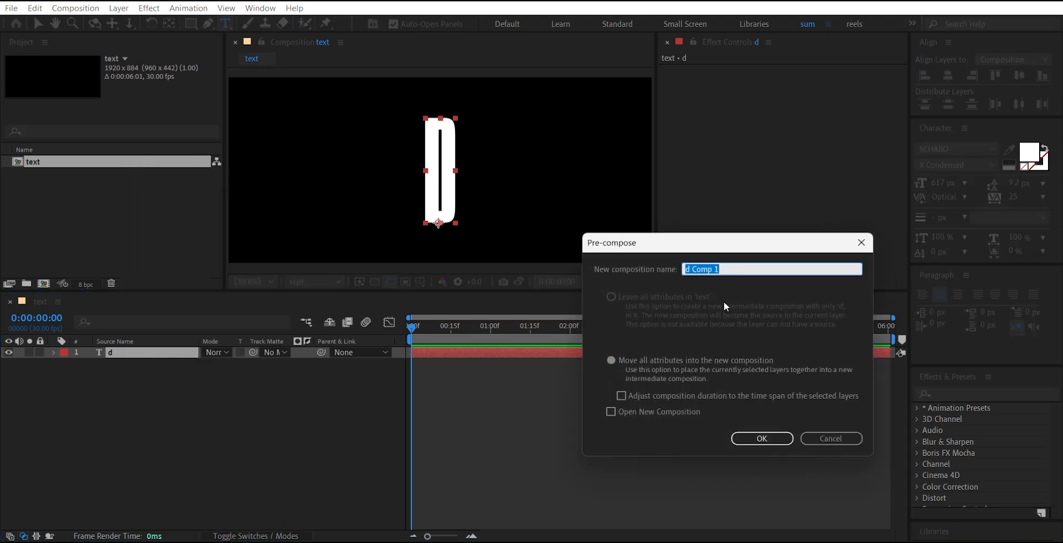
pyautogui.write('D')
pyautogui.click(733, 437)
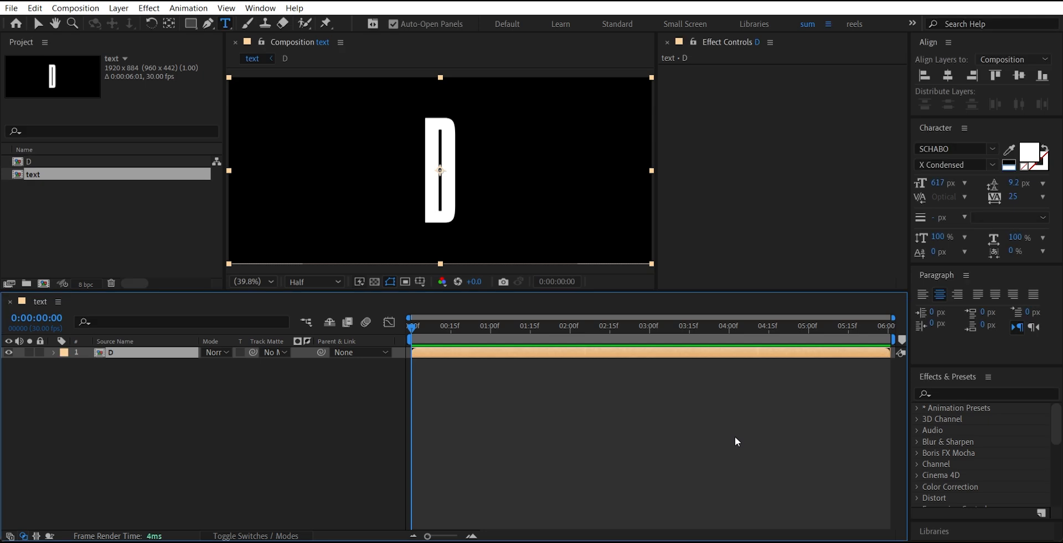
# - Crop the D composition to a region of interest drawn tightly around the letter, about 163 x 520 px
pyautogui.doubleClick(154, 351)
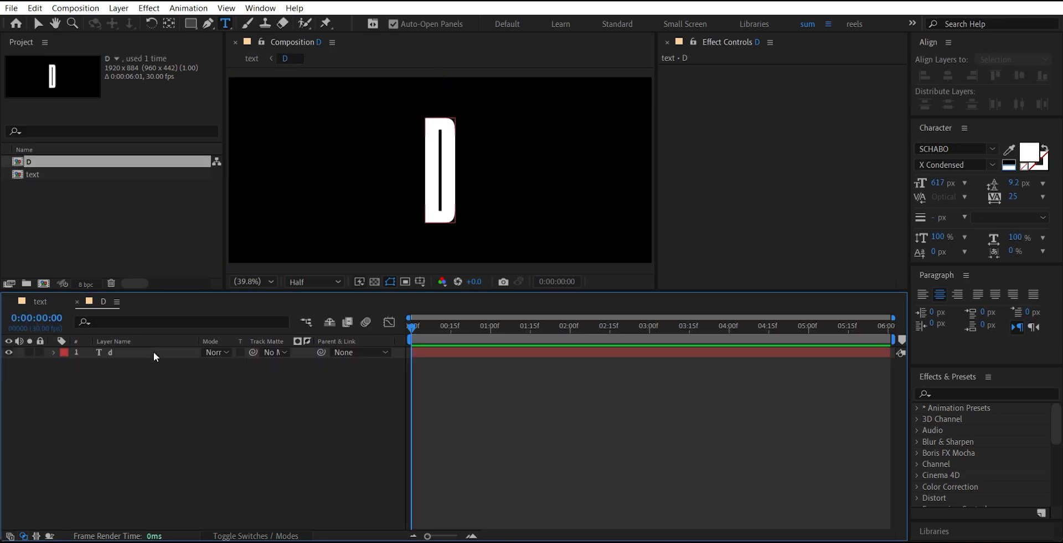
pyautogui.click(405, 281)
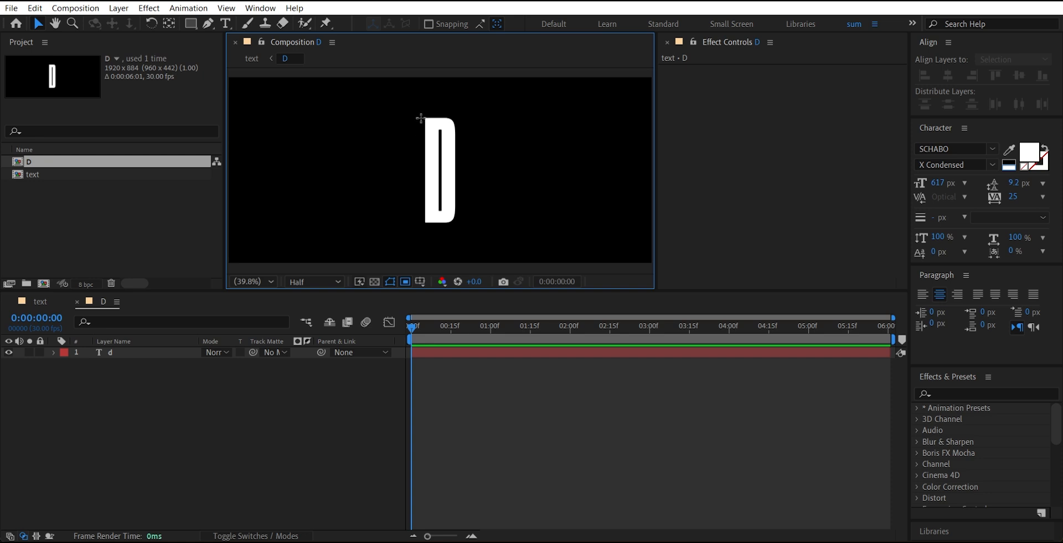
pyautogui.moveTo(420, 114); pyautogui.dragTo(461, 226)
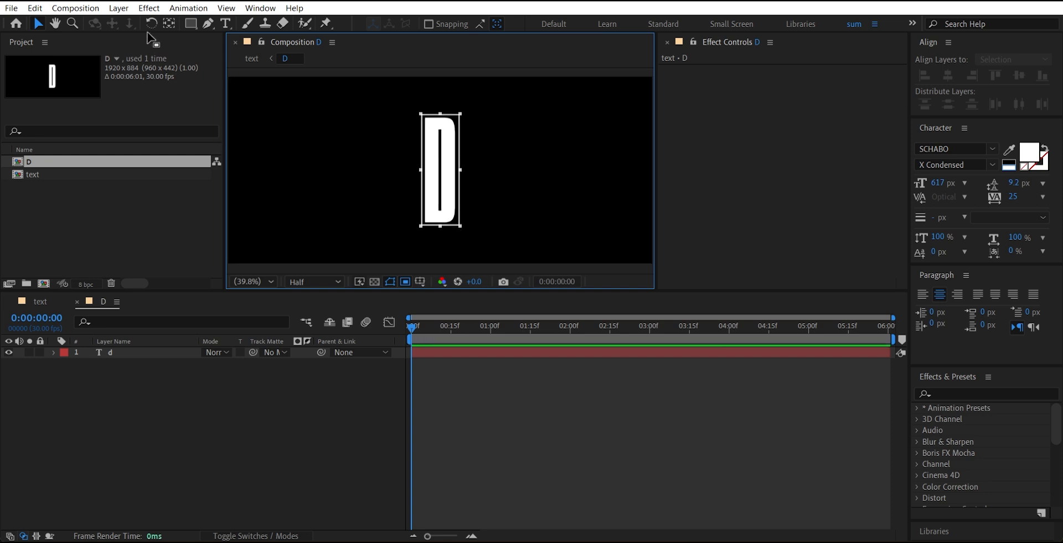
pyautogui.click(61, 9)
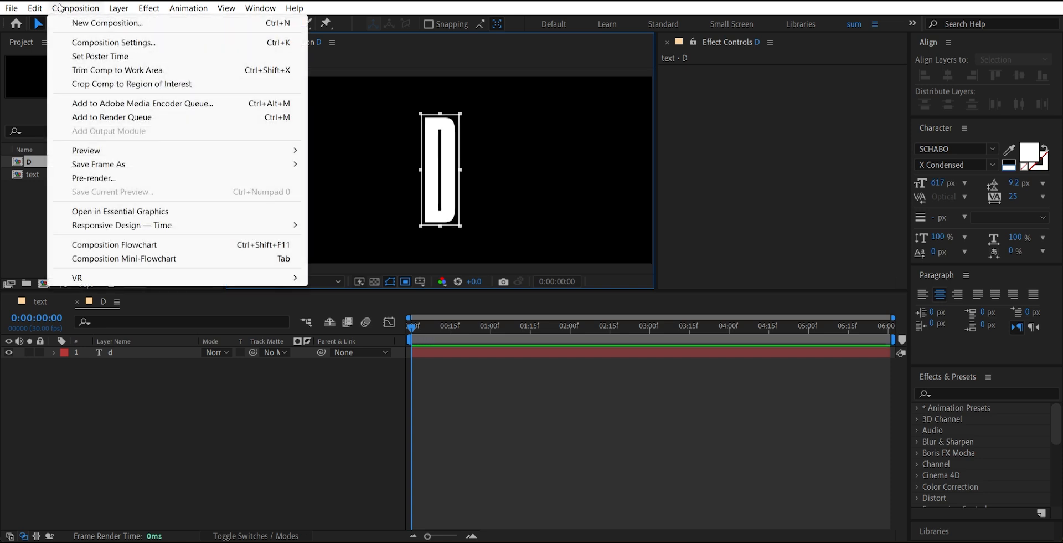
pyautogui.click(105, 85)
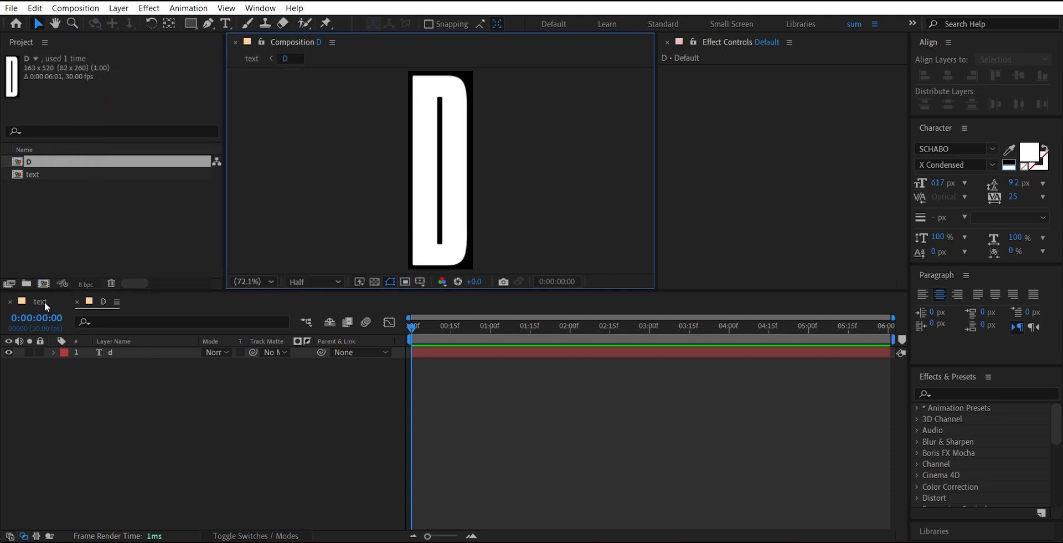
# - Duplicate the D composition in the project and rename the copy "Y"
pyautogui.click(36, 164)
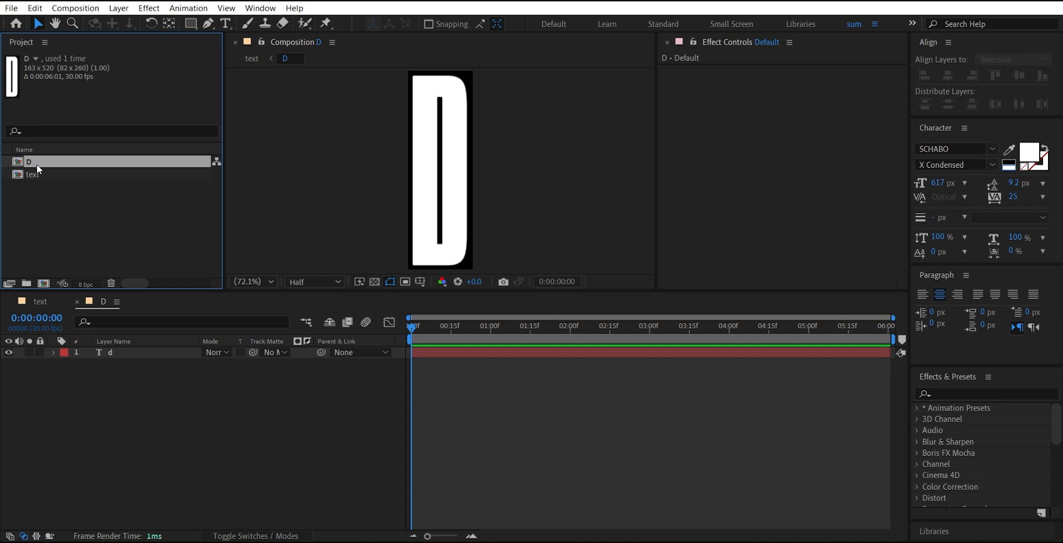
pyautogui.hotkey('ctrl', 'd')
pyautogui.press('Return')
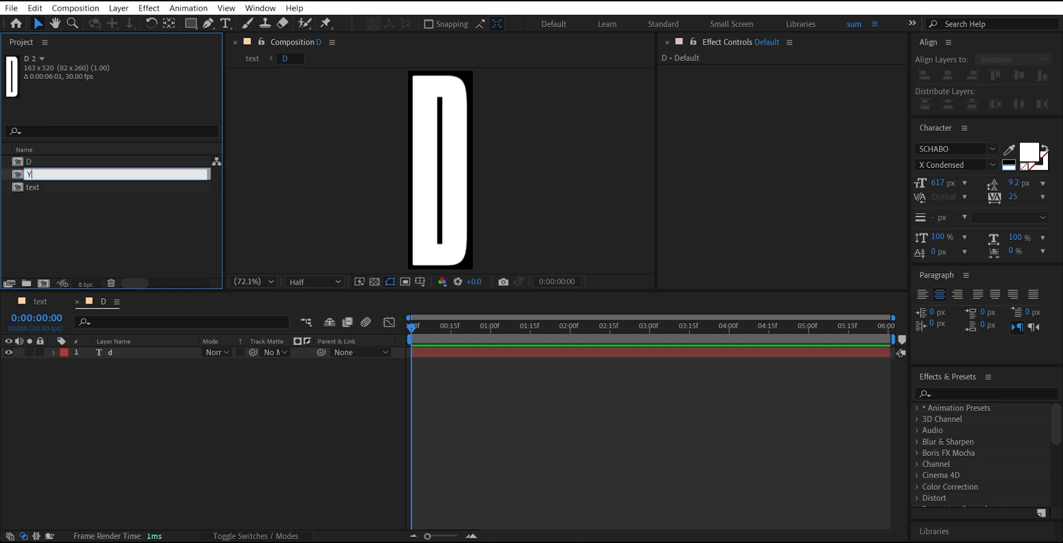
pyautogui.press('Return')
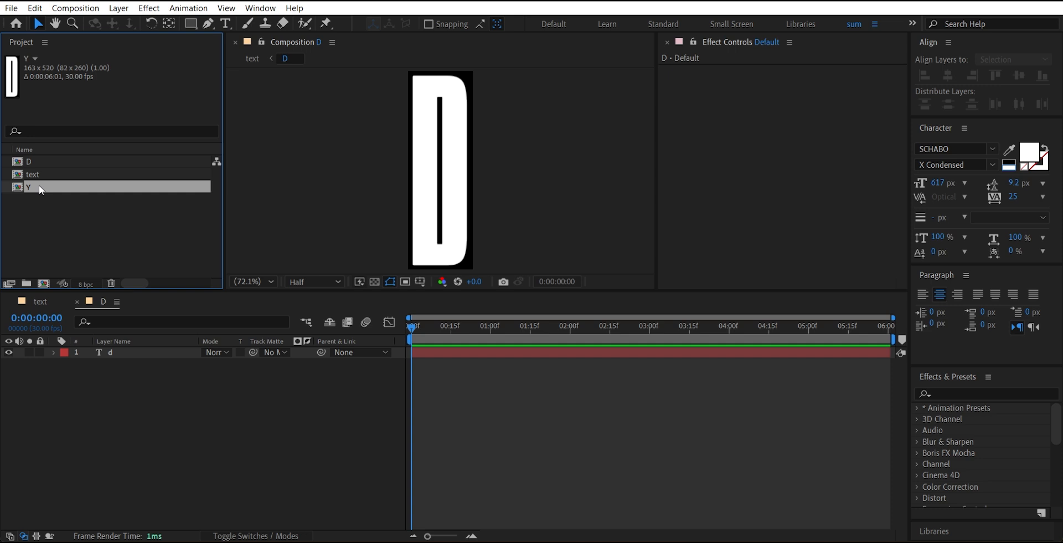
# - Change the text layer inside the Y composition to the letter "y"
pyautogui.doubleClick(40, 186)
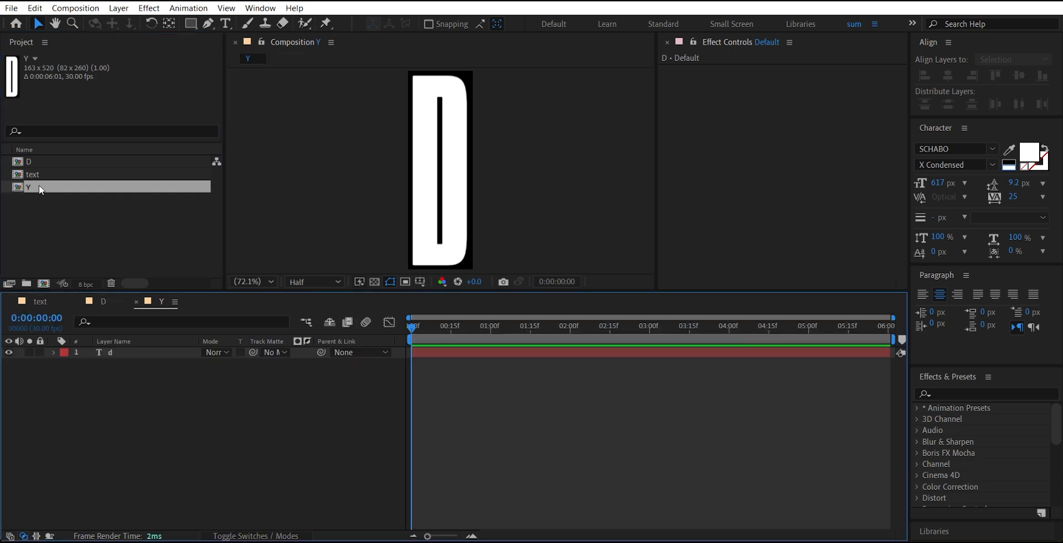
pyautogui.doubleClick(434, 176)
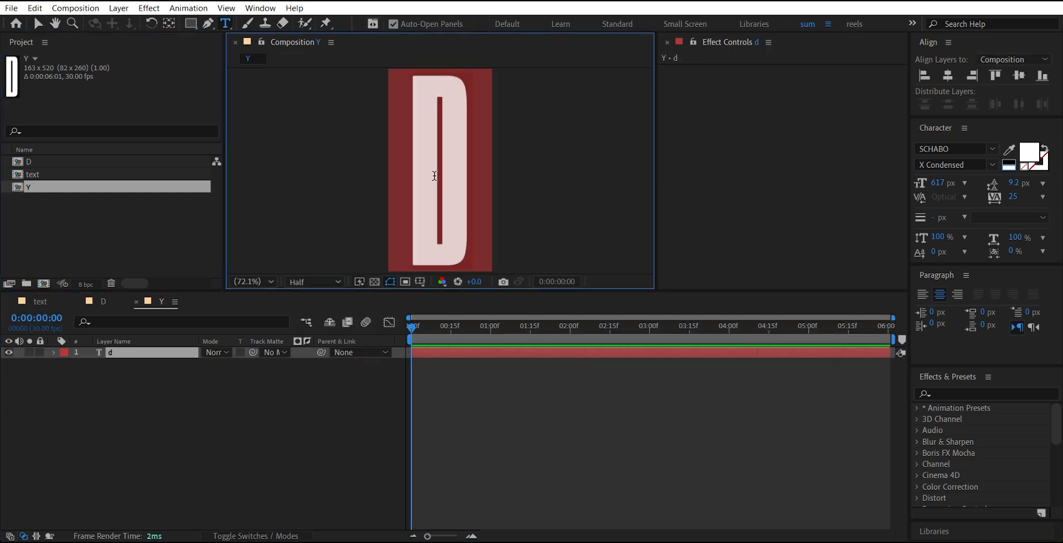
pyautogui.write('y')
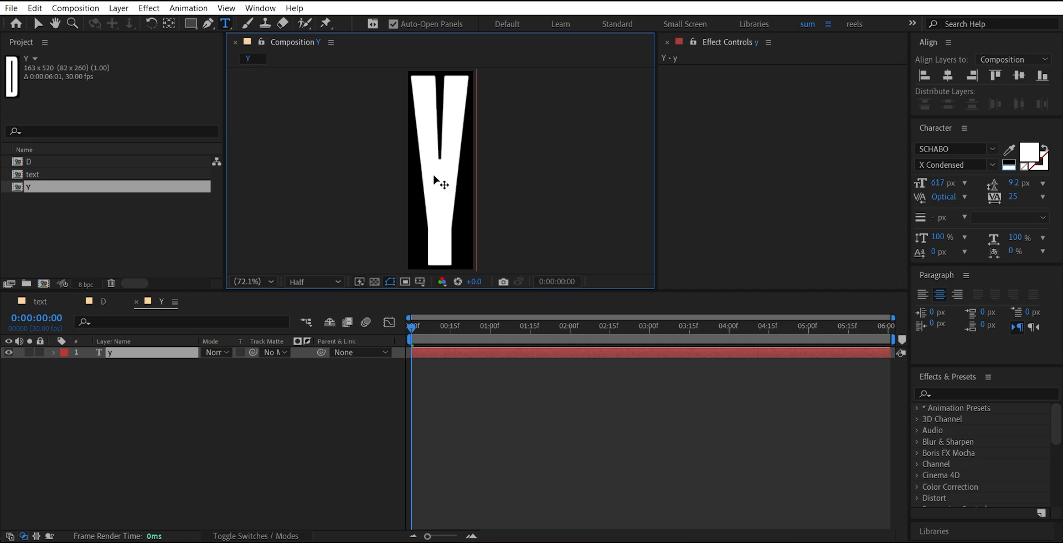
pyautogui.press('Escape')
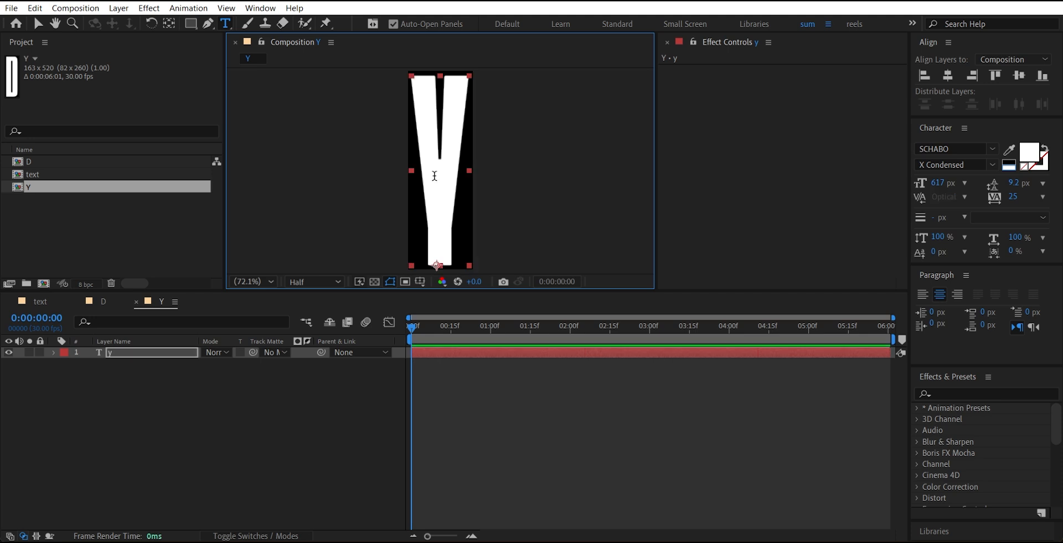
# - Duplicate the Y composition in the project and rename the copy "N"
pyautogui.click(66, 187)
pyautogui.hotkey('ctrl', 'd')
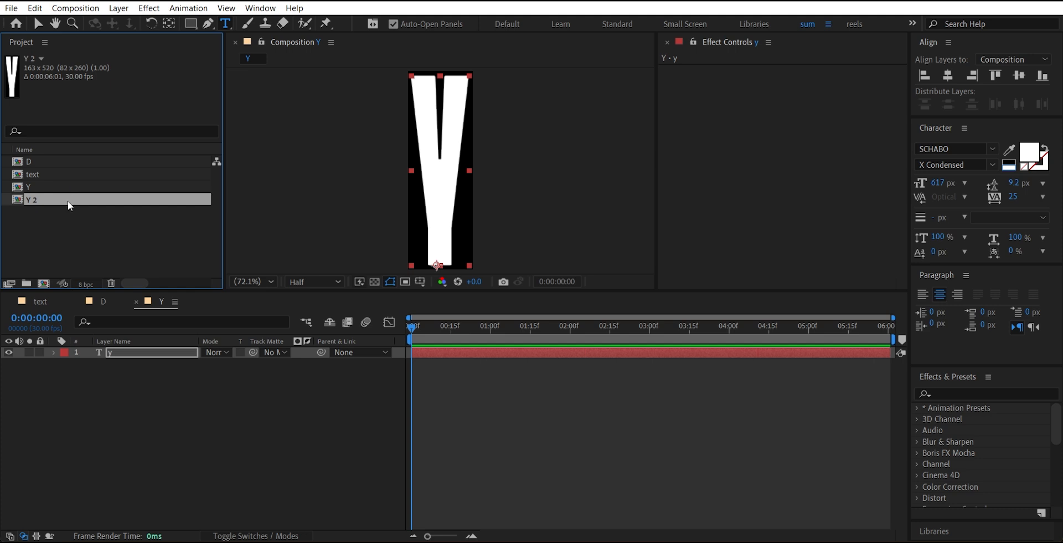
pyautogui.press('Return')
pyautogui.write('N')
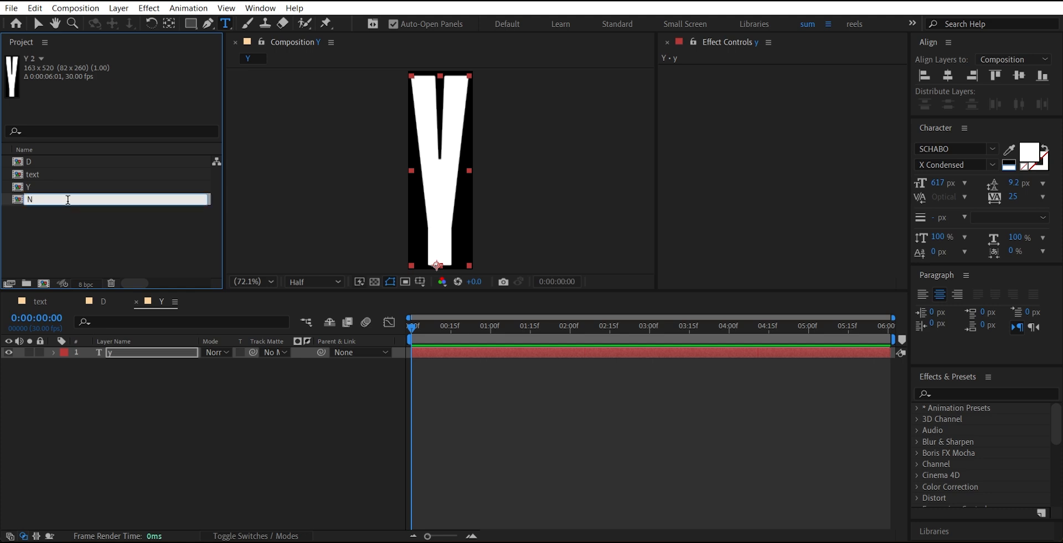
pyautogui.press('Return')
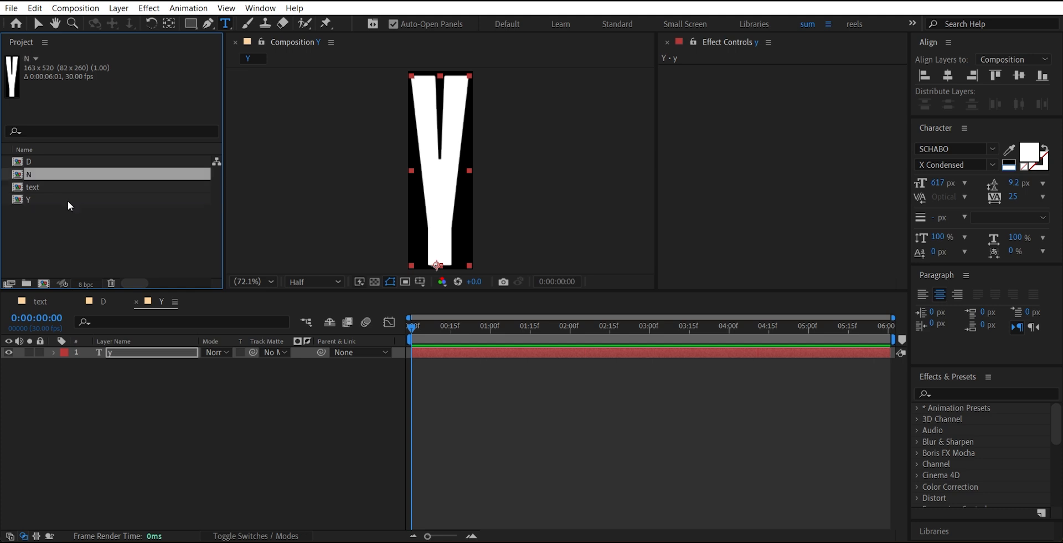
# - Change the text layer inside the N composition to the letter "n"
pyautogui.doubleClick(31, 172)
pyautogui.doubleClick(437, 185)
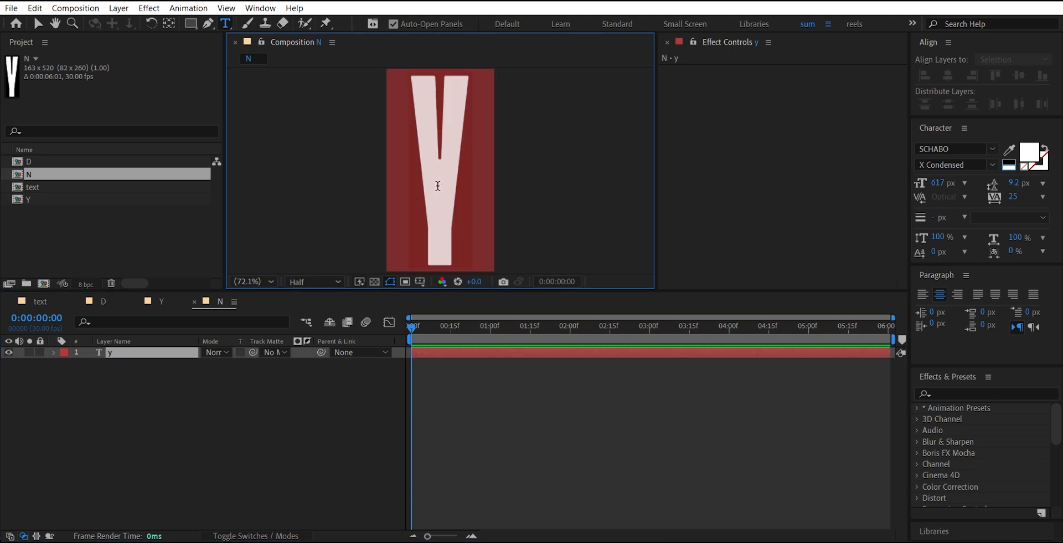
pyautogui.write('n')
pyautogui.press('Escape')
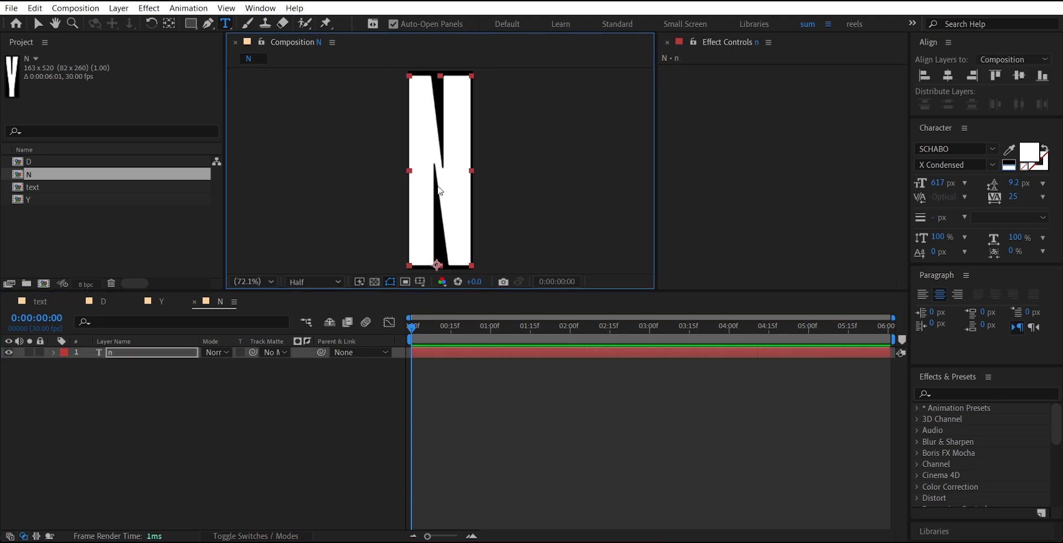
# - Widen the N composition to 173 px in its composition settings
pyautogui.click(84, 10)
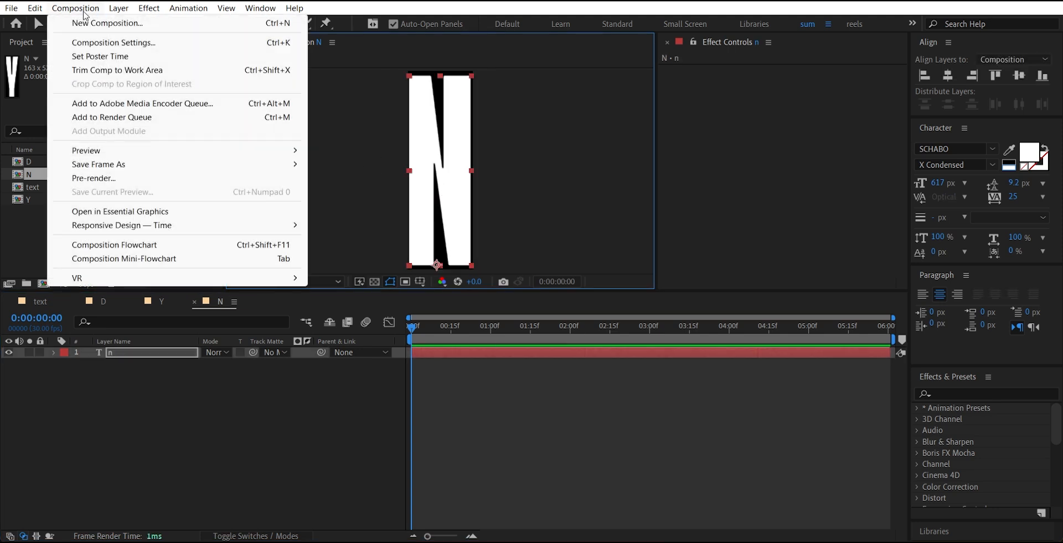
pyautogui.click(93, 43)
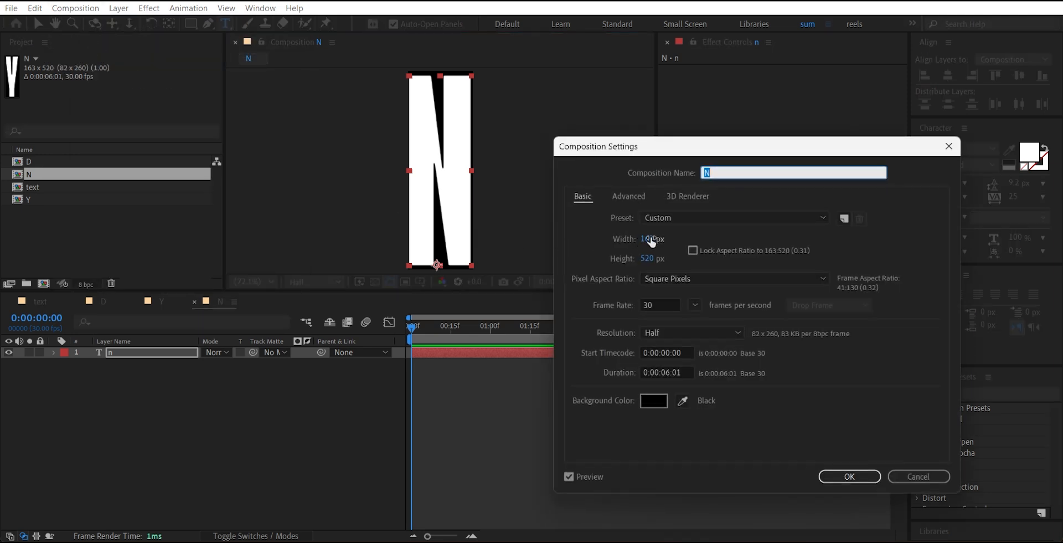
pyautogui.moveTo(651, 241); pyautogui.dragTo(661, 241)
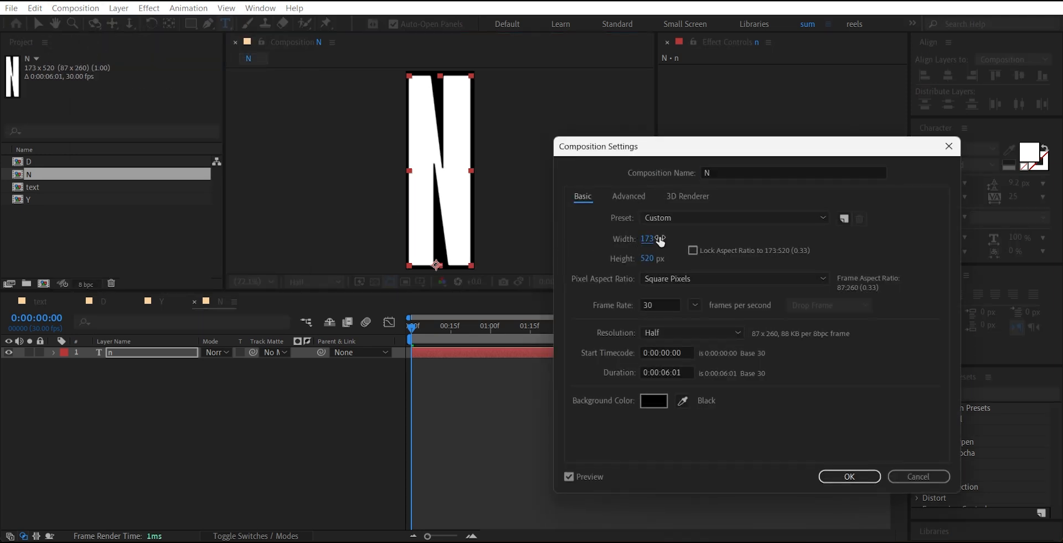
pyautogui.click(849, 476)
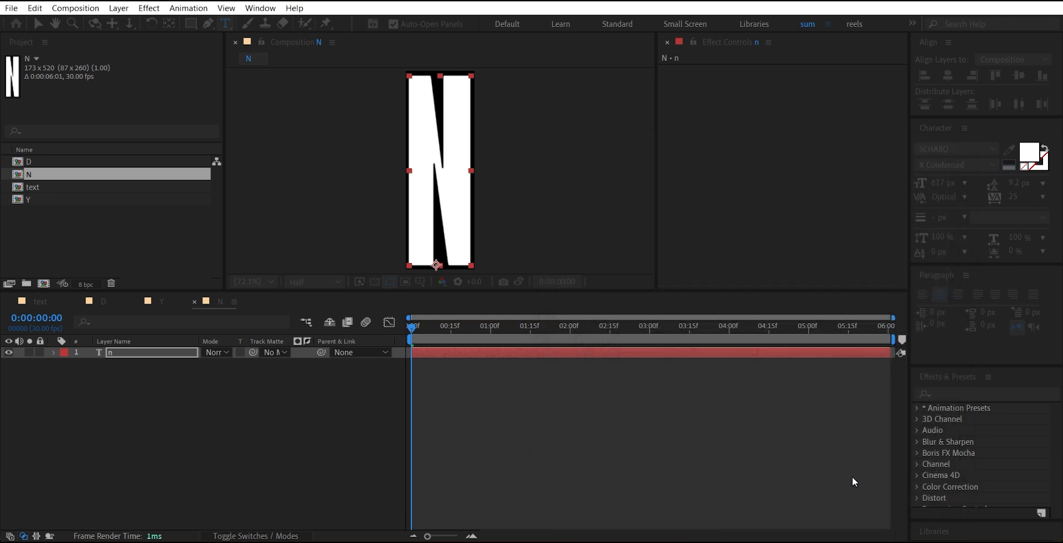
# - Duplicate the N composition in the project and rename the copy "A"
pyautogui.click(38, 173)
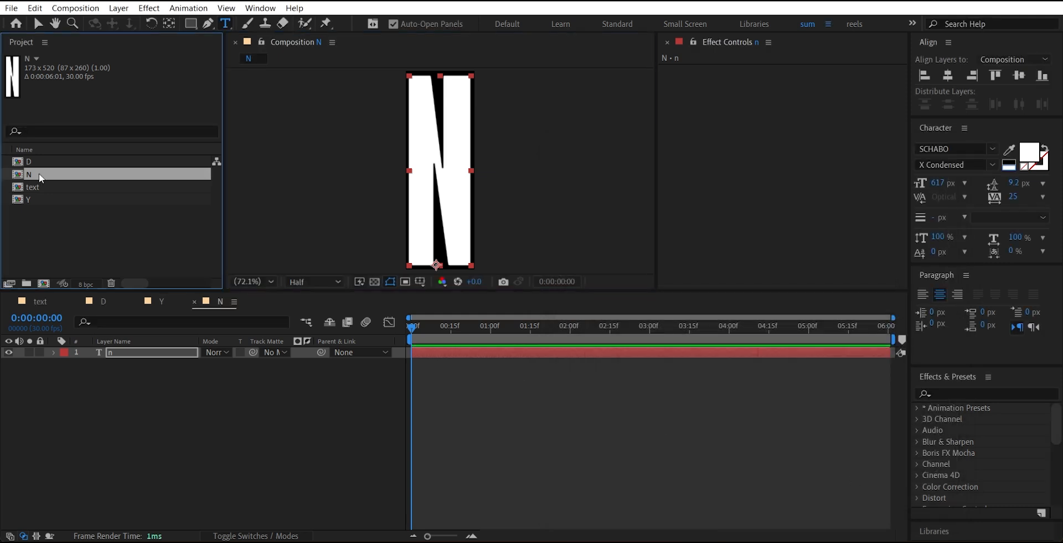
pyautogui.hotkey('ctrl', 'd')
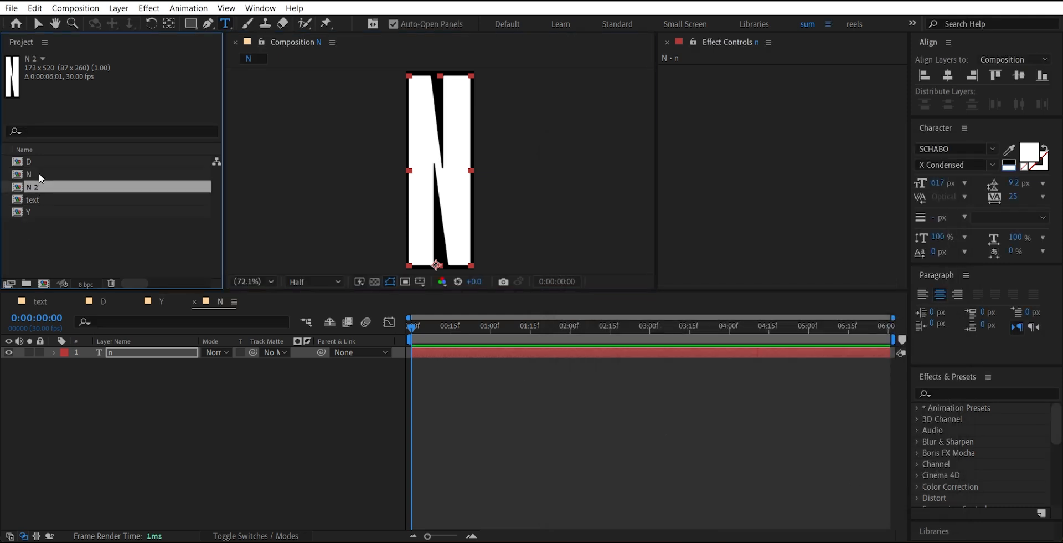
pyautogui.press('Return')
pyautogui.write('A')
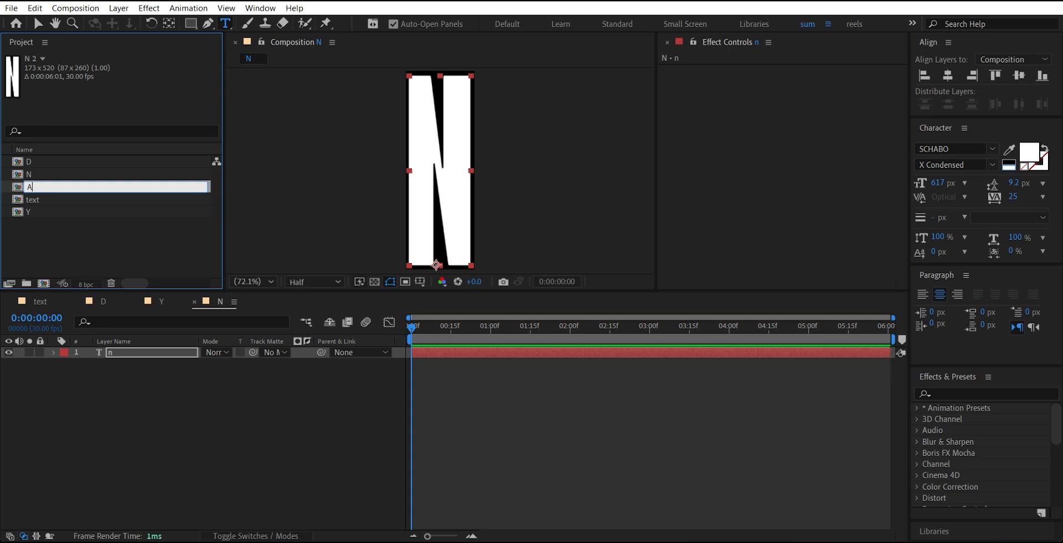
pyautogui.press('Return')
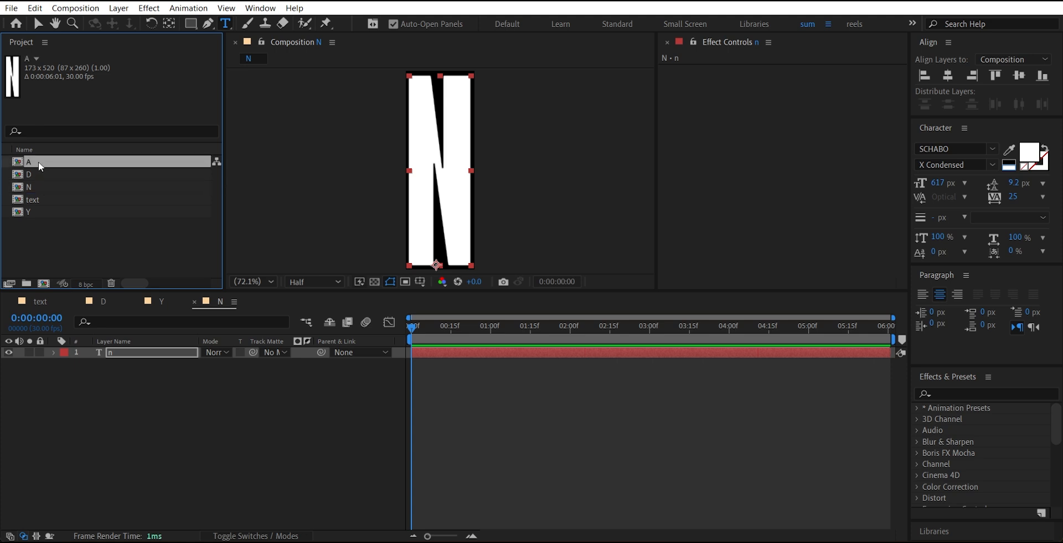
# - Change the text layer inside the A composition to the letter "a"
pyautogui.doubleClick(38, 161)
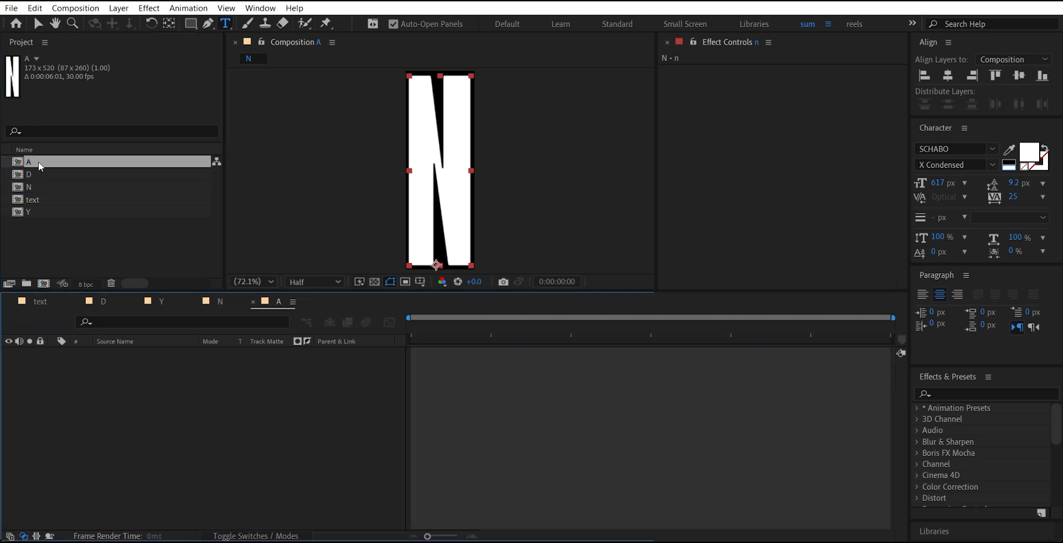
pyautogui.doubleClick(455, 193)
pyautogui.write('a')
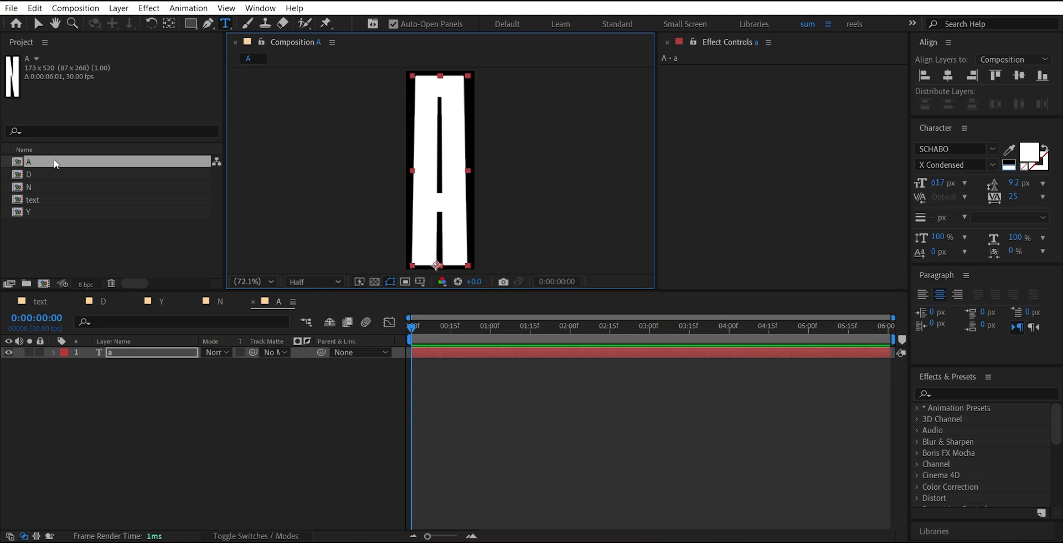
# - Duplicate the A composition in the project and rename the copy "M"
pyautogui.click(54, 160)
pyautogui.hotkey('ctrl', 'd')
pyautogui.press('Return')
pyautogui.write('M')
pyautogui.press('Return')
# - Change the text layer inside the M composition to the letter "m"
pyautogui.doubleClick(52, 186)
pyautogui.doubleClick(432, 183)
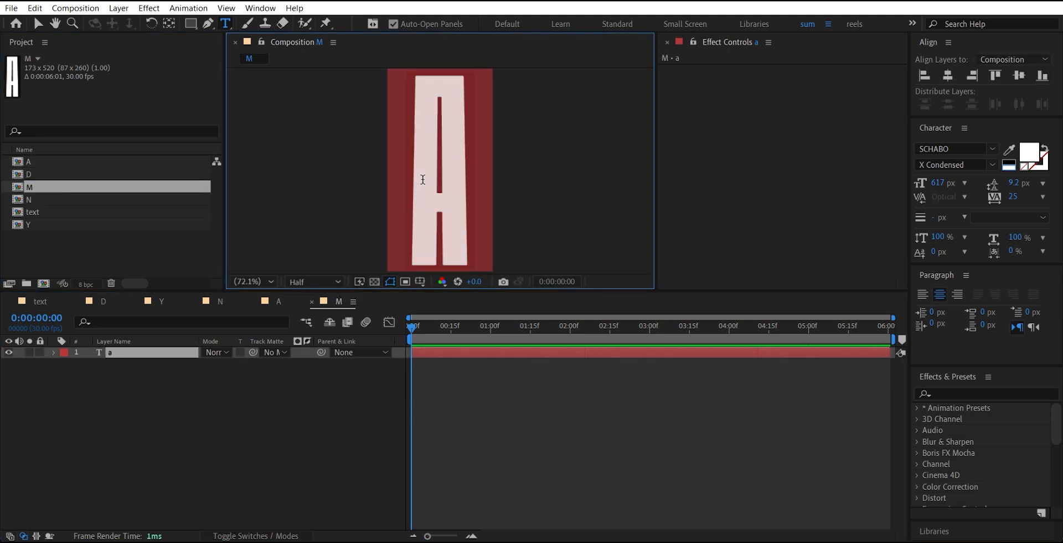
pyautogui.write('m')
# - Widen the M composition to 207 px in its composition settings
pyautogui.click(101, 8)
pyautogui.click(114, 43)
pyautogui.moveTo(643, 239); pyautogui.dragTo(651, 238)
pyautogui.click(833, 477)
# - Duplicate the M composition in the project and rename the copy "I"
pyautogui.click(40, 184)
pyautogui.hotkey('ctrl', 'd')
pyautogui.press('Return')
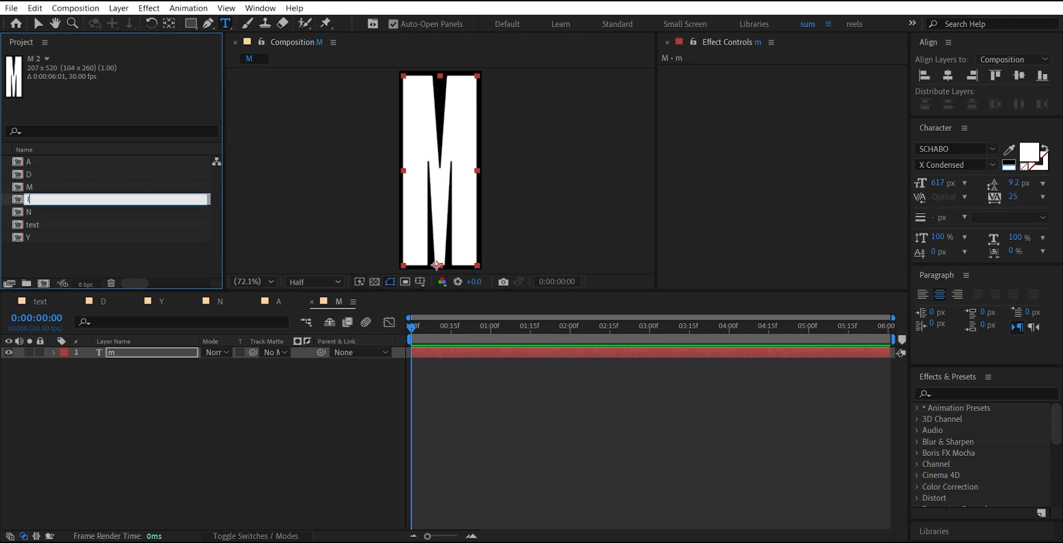
pyautogui.write('I')
pyautogui.press('Return')
# - Change the text layer inside the I composition to the letter "i"
pyautogui.doubleClick(29, 185)
pyautogui.doubleClick(461, 188)
pyautogui.write('i')
# - Duplicate the I composition in the project and rename the copy "C"
pyautogui.click(27, 183)
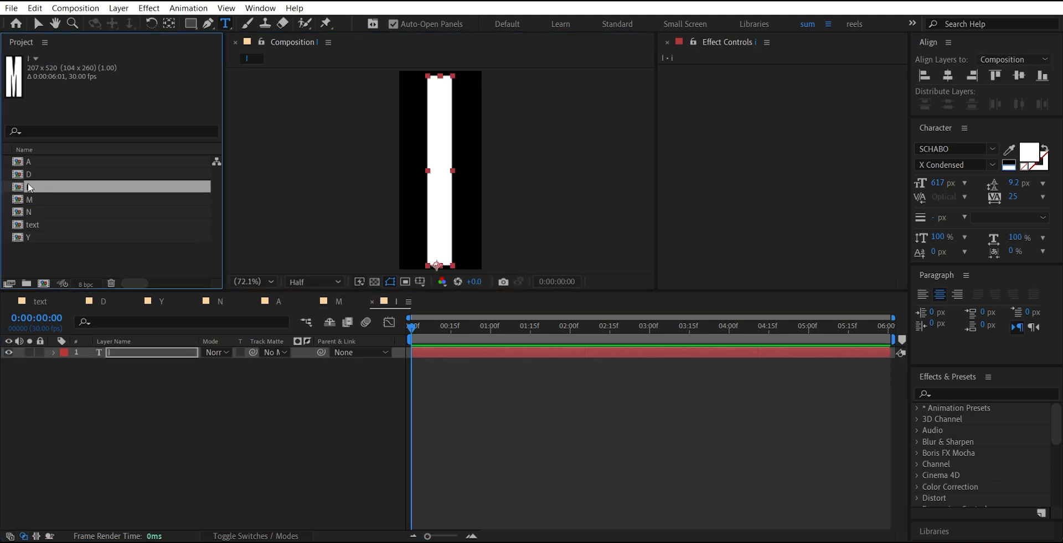
pyautogui.hotkey('ctrl', 'd')
pyautogui.press('Return')
pyautogui.write('c')
pyautogui.press('Return')
# - Change the text layer inside the C composition to the letter "c" and deselect it
pyautogui.doubleClick(35, 172)
pyautogui.doubleClick(432, 164)
pyautogui.write('c')
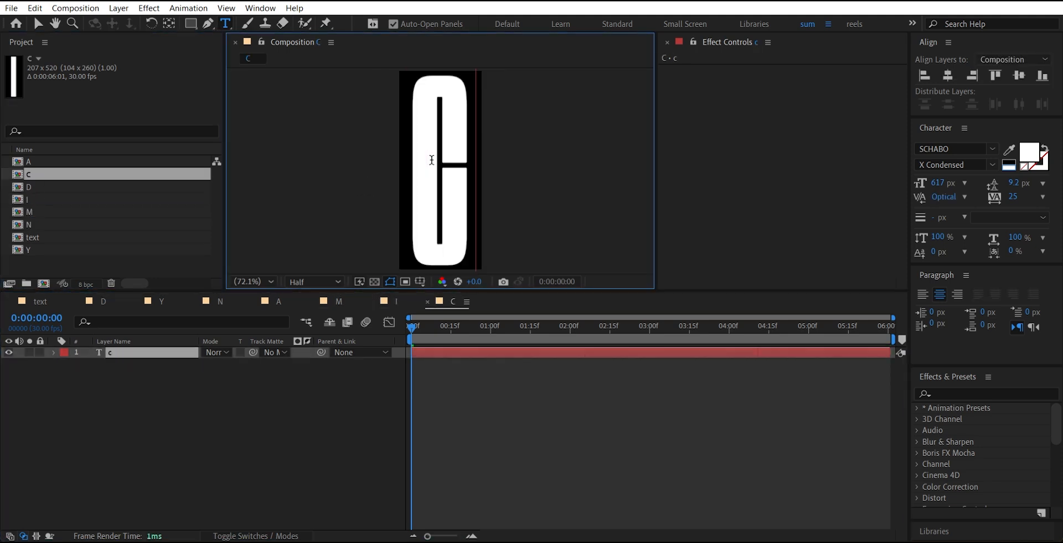
pyautogui.click(193, 430)
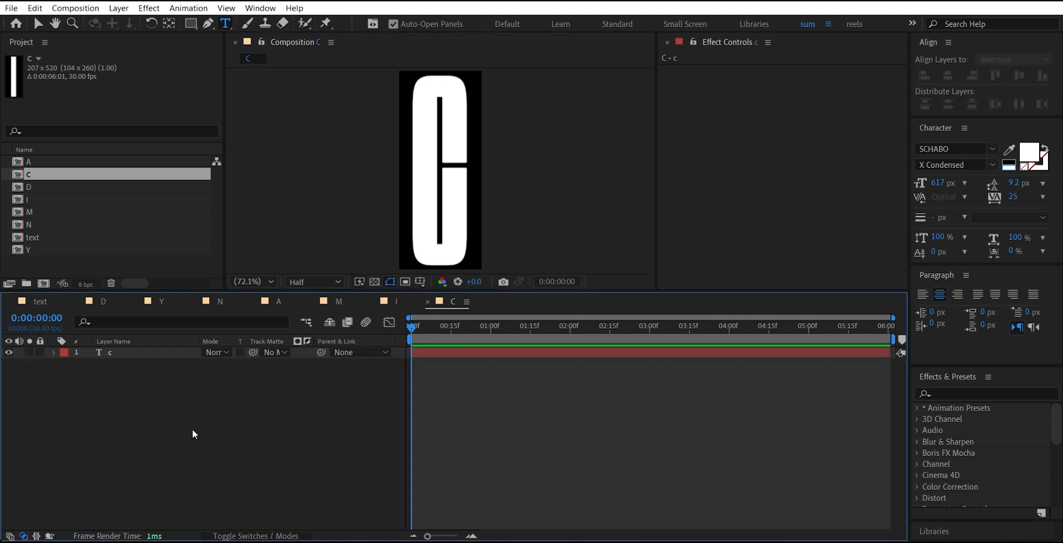
# - Review the letter compositions D, Y, N, A, M, I and C one after another
pyautogui.click(101, 301)
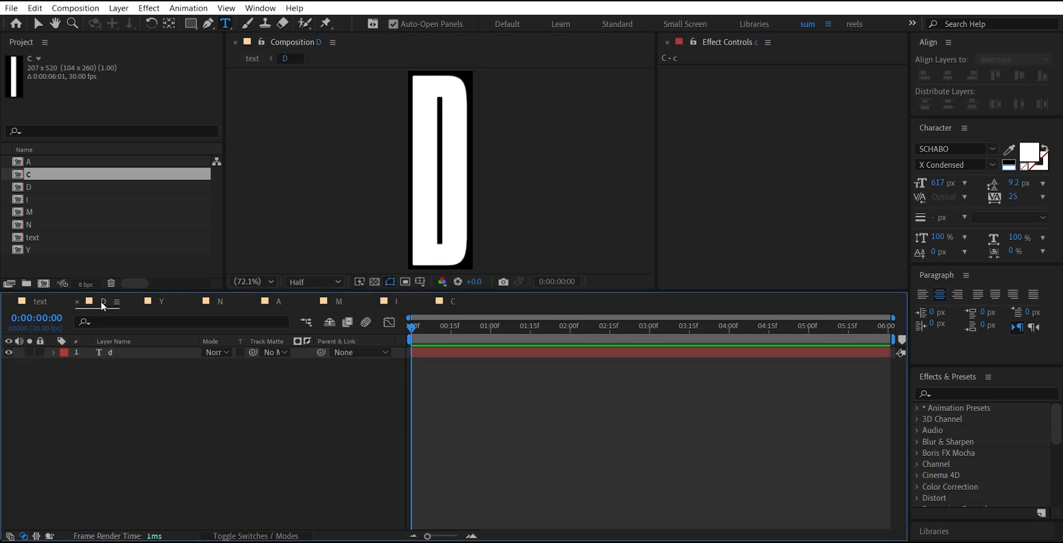
pyautogui.click(150, 301)
pyautogui.click(218, 299)
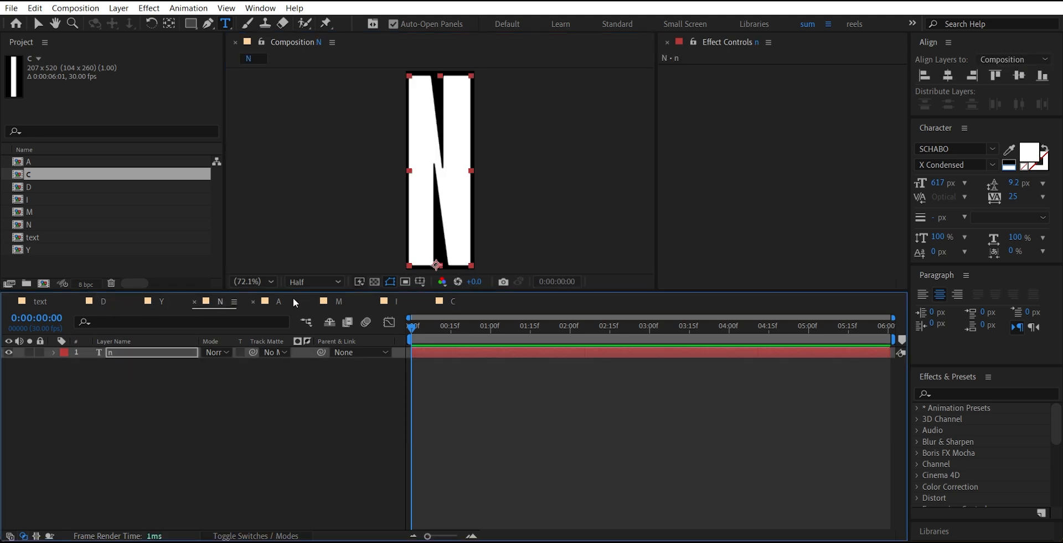
pyautogui.click(289, 299)
pyautogui.click(350, 297)
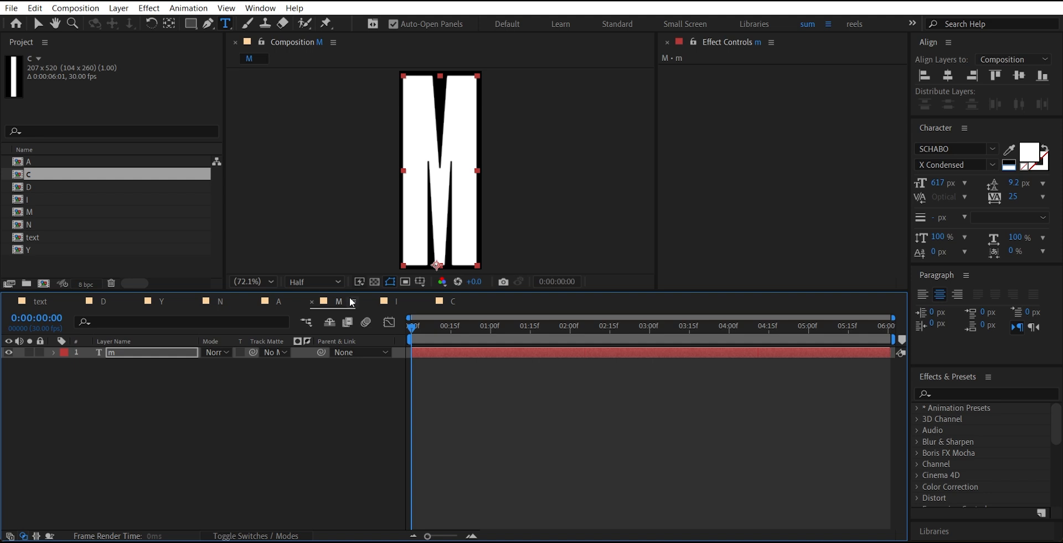
pyautogui.click(402, 303)
pyautogui.click(455, 300)
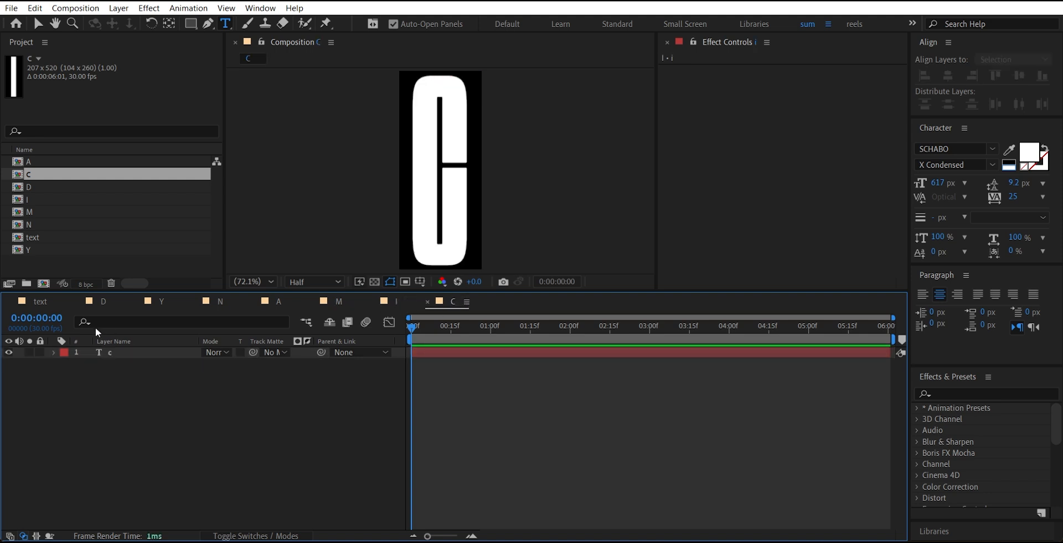
# - Close the timelines of all the letter compositions, leaving only the "text" composition open
pyautogui.click(75, 302)
pyautogui.click(74, 301)
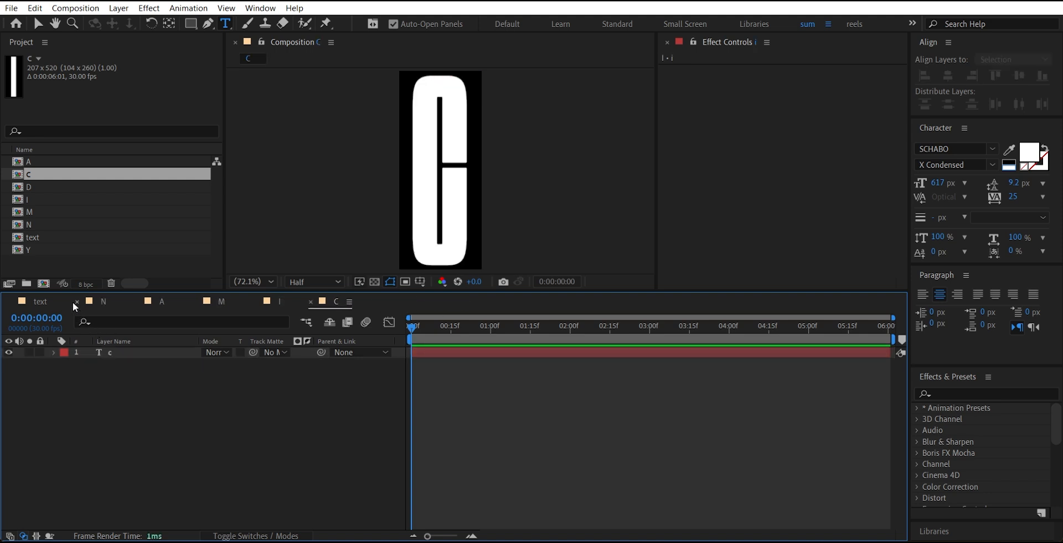
pyautogui.click(74, 302)
pyautogui.click(74, 302)
pyautogui.click(74, 301)
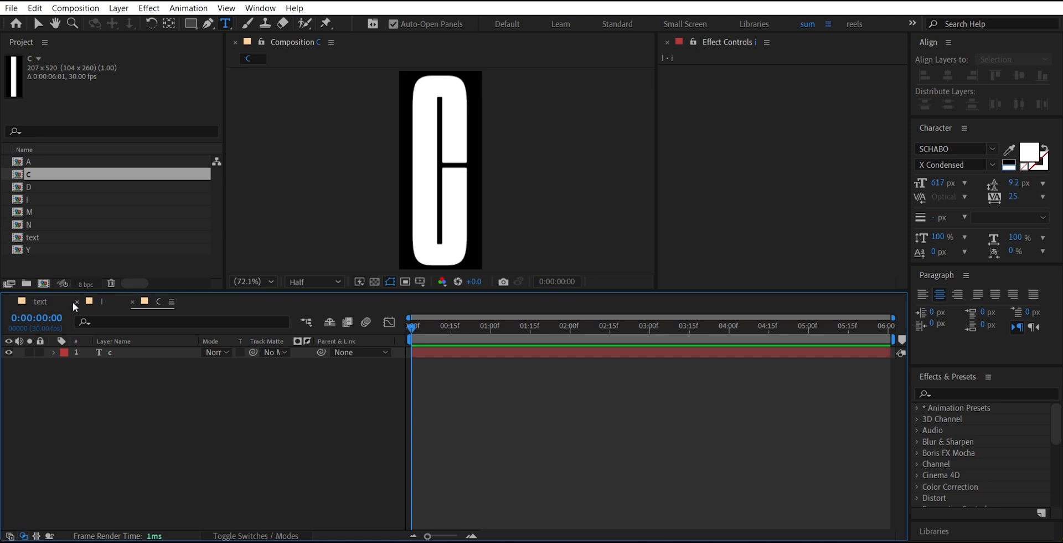
pyautogui.click(73, 301)
pyautogui.click(73, 301)
pyautogui.click(268, 446)
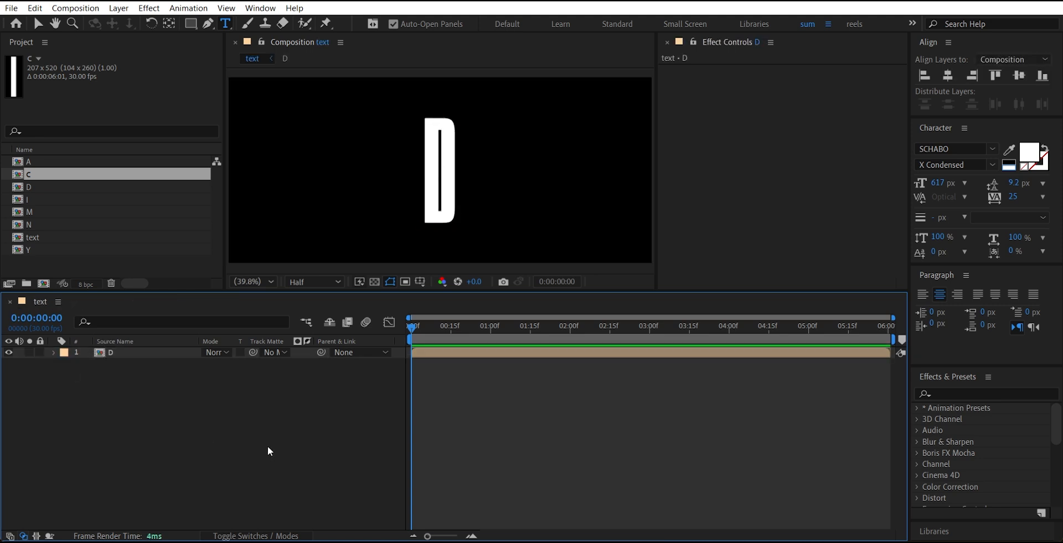
# - Add a text layer reading "dynamic" to the text composition and centre it horizontally and vertically
pyautogui.click(332, 176)
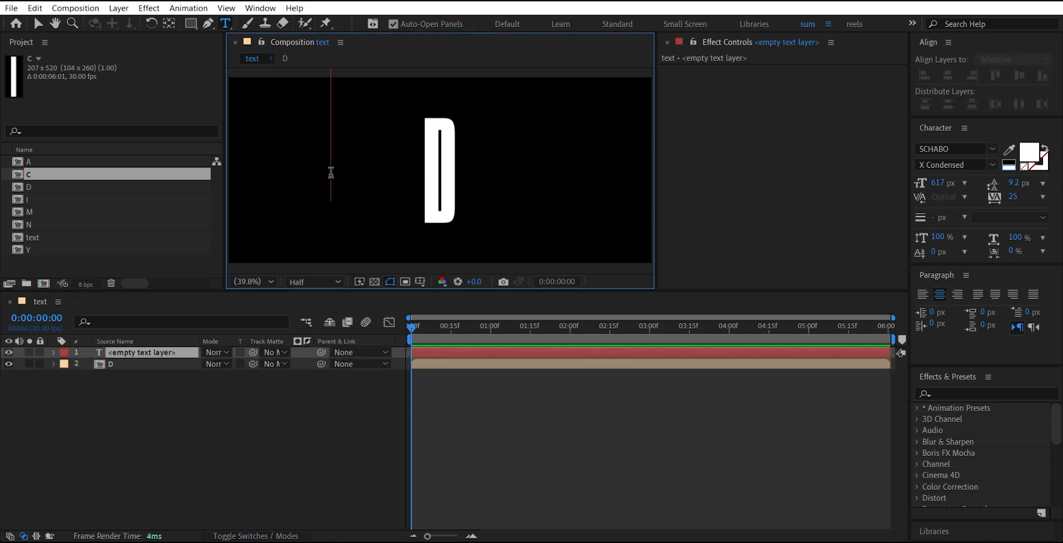
pyautogui.write('dynamic')
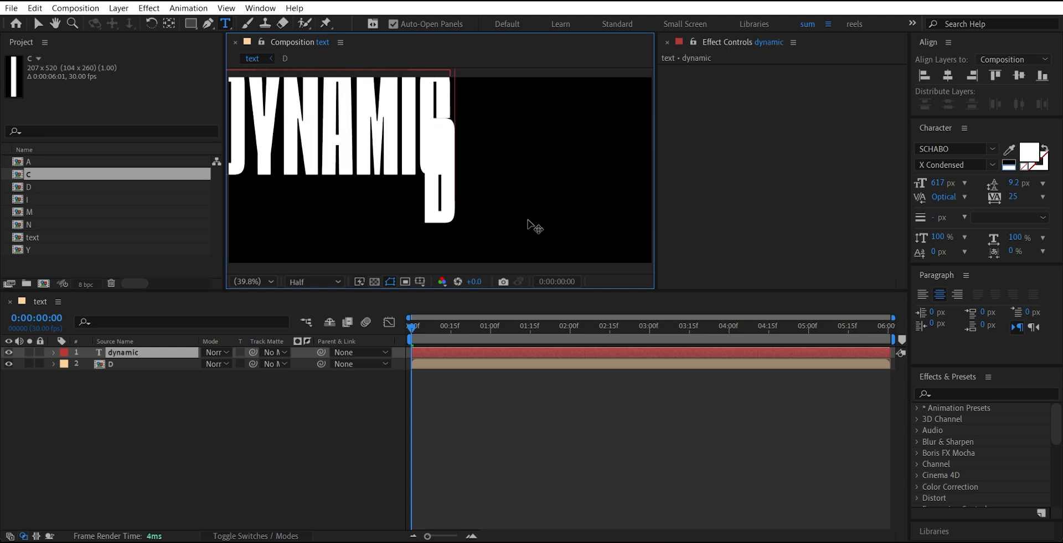
pyautogui.press('Escape')
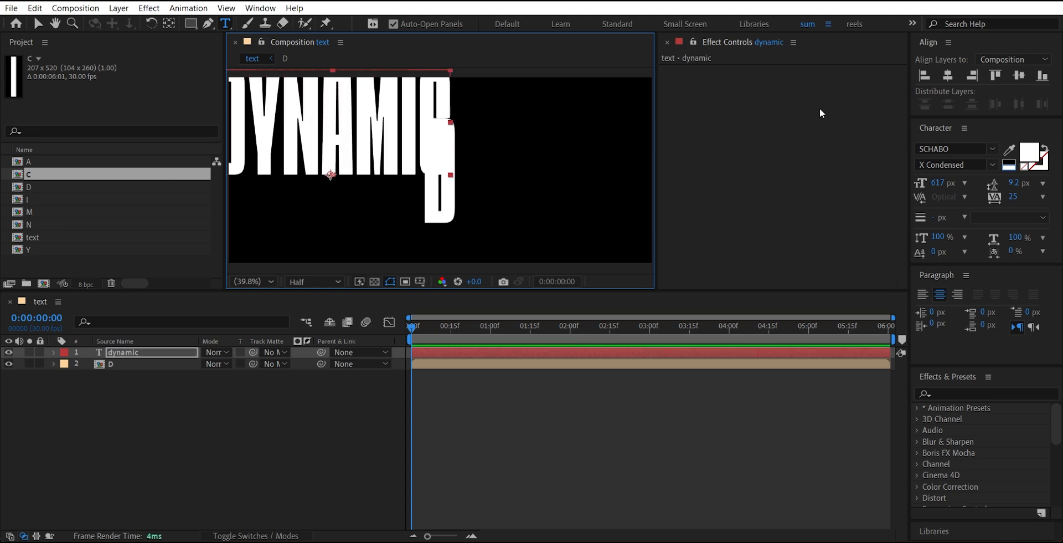
pyautogui.click(948, 75)
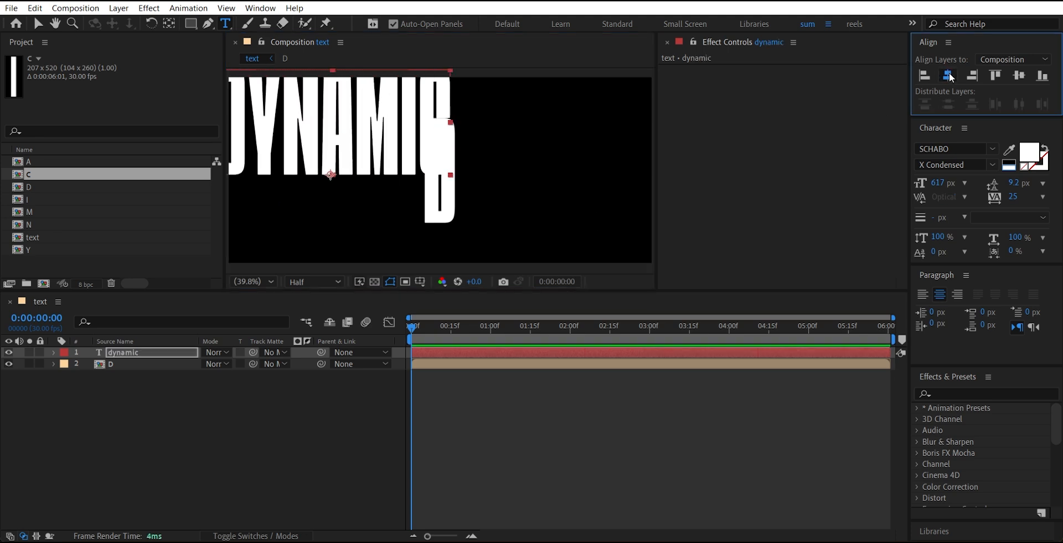
pyautogui.click(1019, 75)
# - Set the fill colour of the "dynamic" text layer to bright red
pyautogui.click(1030, 152)
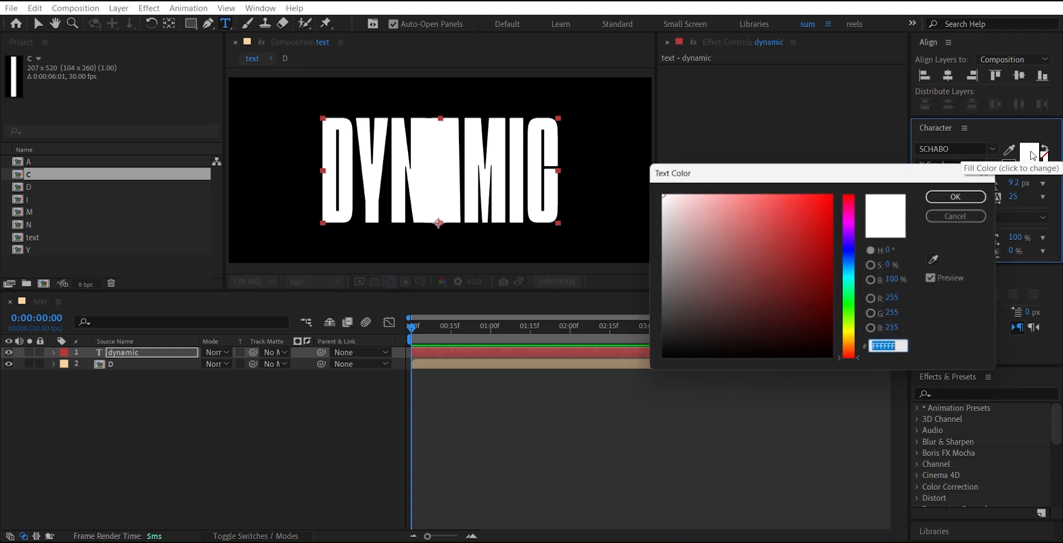
pyautogui.moveTo(810, 241); pyautogui.dragTo(835, 193)
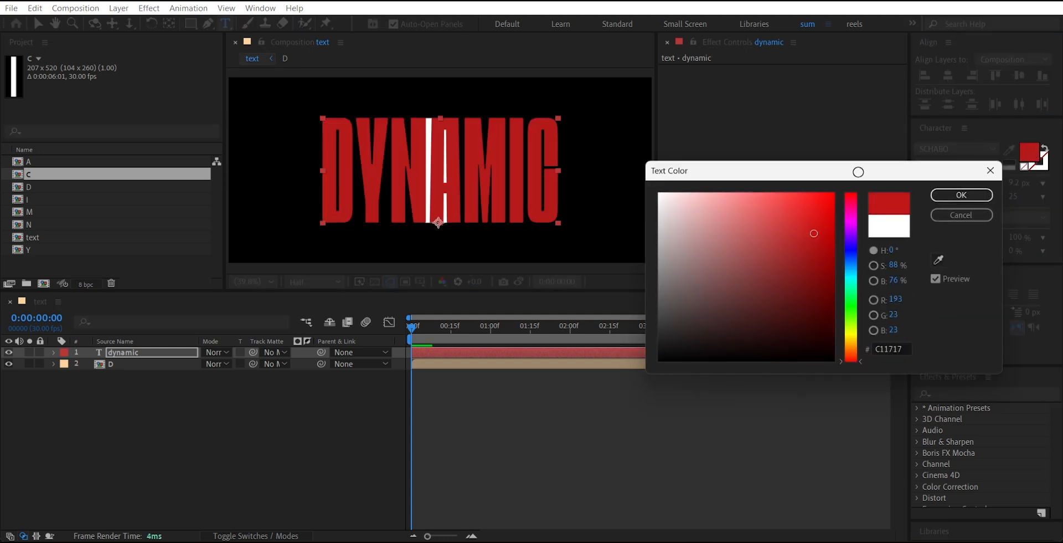
pyautogui.click(953, 196)
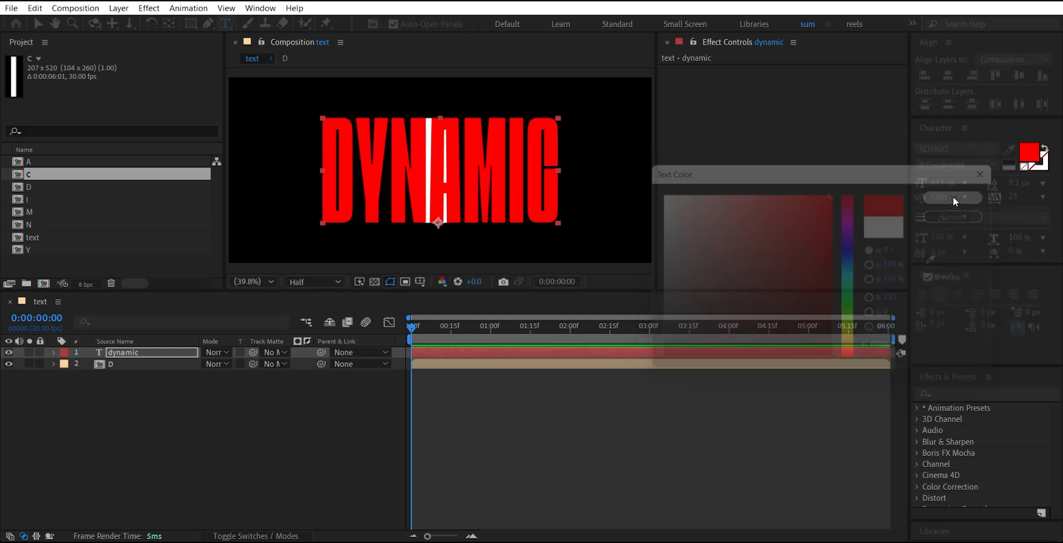
# - Place the "dynamic" layer below the D layer and position the white D over the red word's first letter
pyautogui.moveTo(144, 353); pyautogui.dragTo(147, 374)
pyautogui.click(135, 351)
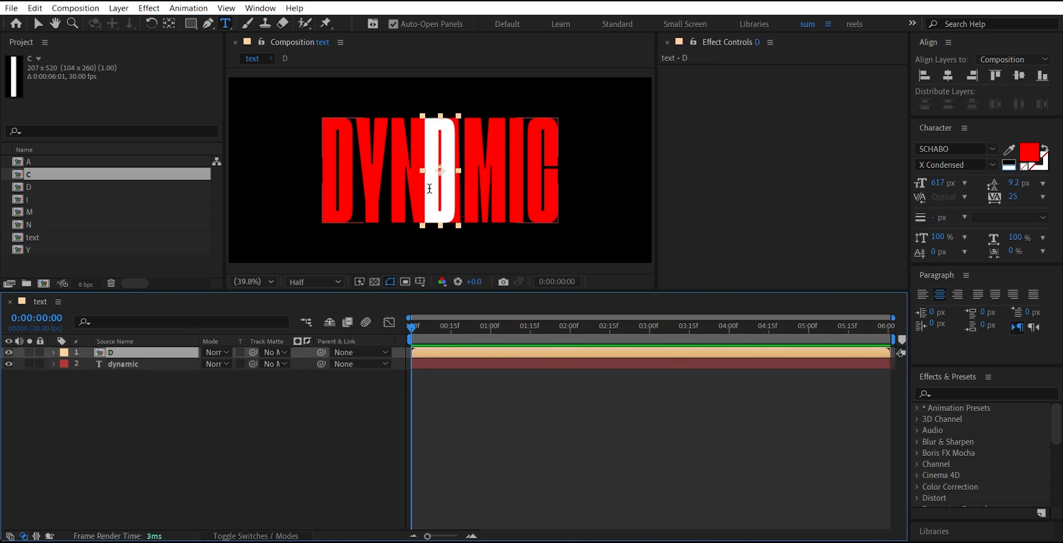
pyautogui.click(36, 22)
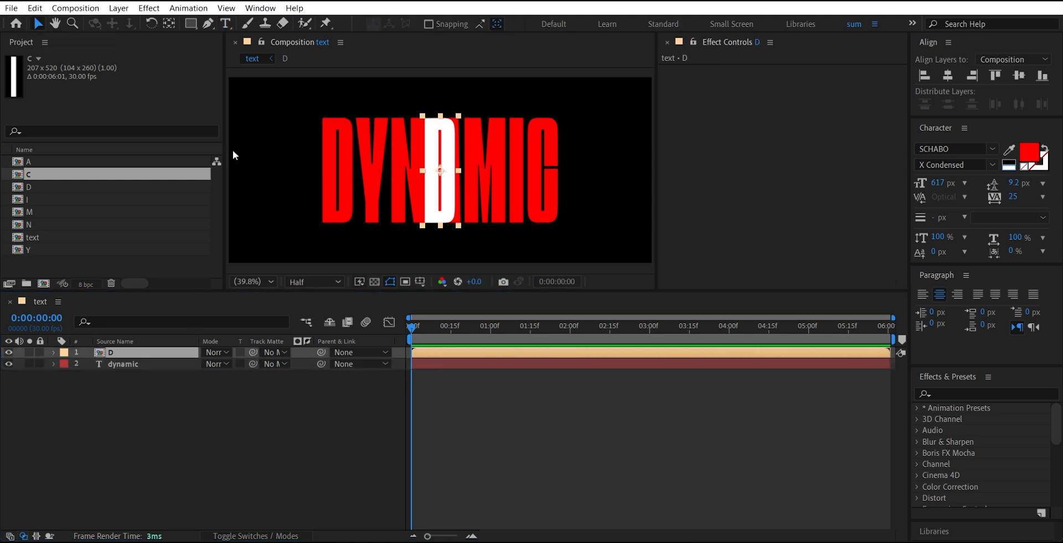
pyautogui.moveTo(427, 218); pyautogui.dragTo(327, 219)
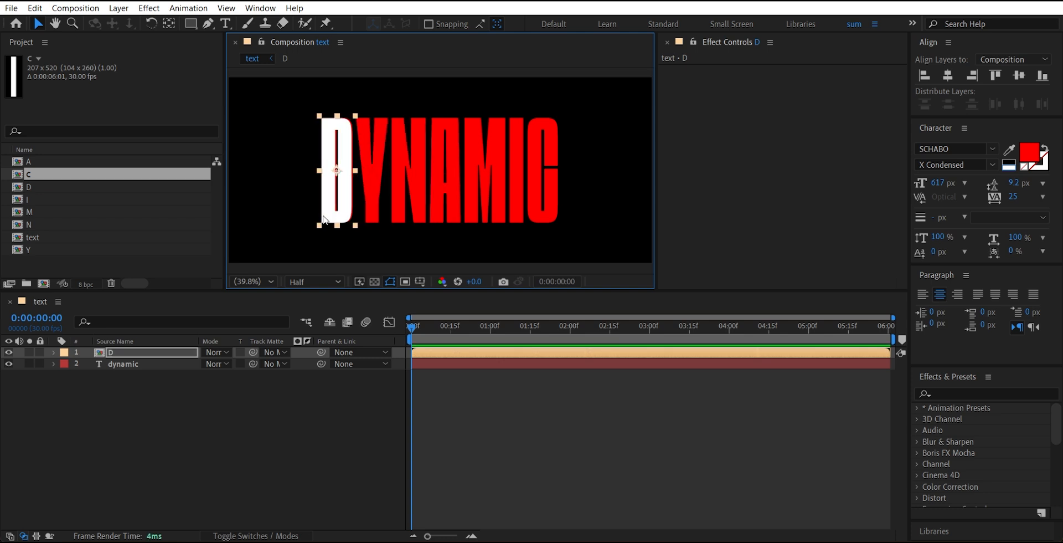
# - Add the A, C, I, M, N and Y compositions to the text composition, between the D and "dynamic" layers
pyautogui.click(33, 161)
pyautogui.keyDown('shift'); pyautogui.click(42, 248); pyautogui.keyUp('shift')
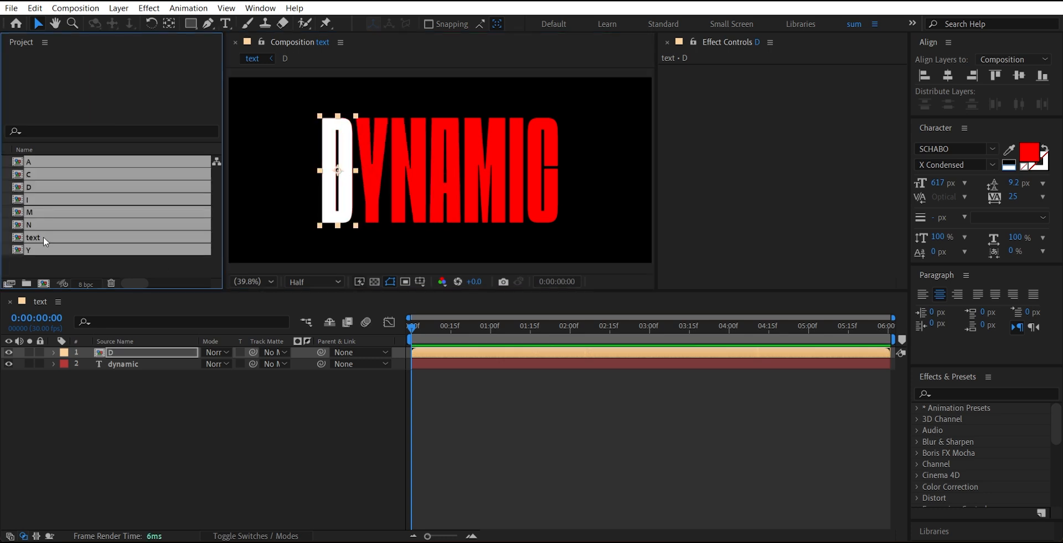
pyautogui.keyDown('ctrl'); pyautogui.click(43, 237); pyautogui.keyUp('ctrl')
pyautogui.keyDown('ctrl'); pyautogui.click(54, 188); pyautogui.keyUp('ctrl')
pyautogui.moveTo(53, 199); pyautogui.dragTo(88, 373)
pyautogui.click(83, 461)
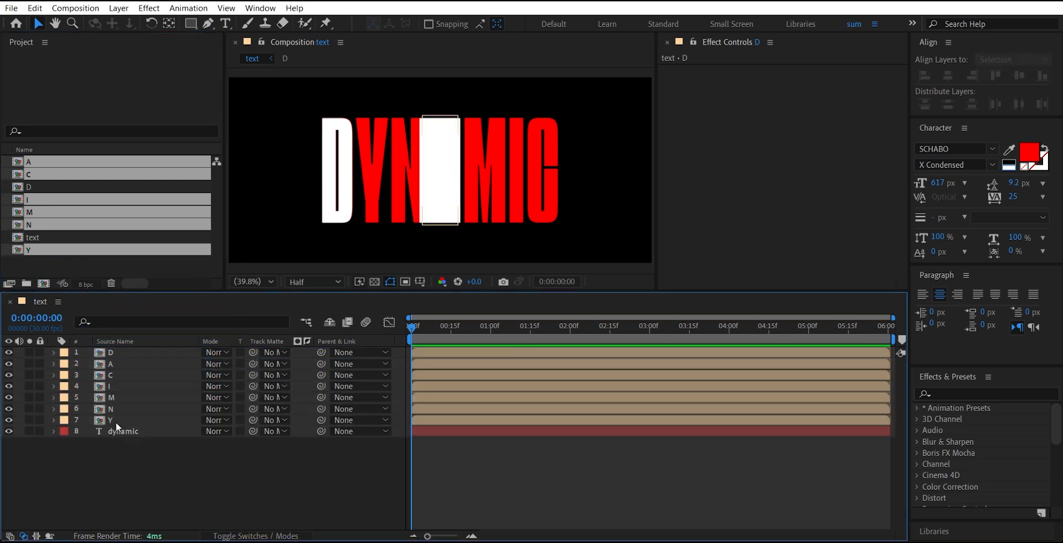
# - Reorder the letter layers below D to Y, N, A, M, I, C so they spell the word
pyautogui.moveTo(116, 422)
pyautogui.mouseDown()
pyautogui.moveTo(114, 360)
pyautogui.moveTo(115, 420)
pyautogui.mouseUp()
pyautogui.click(83, 263)
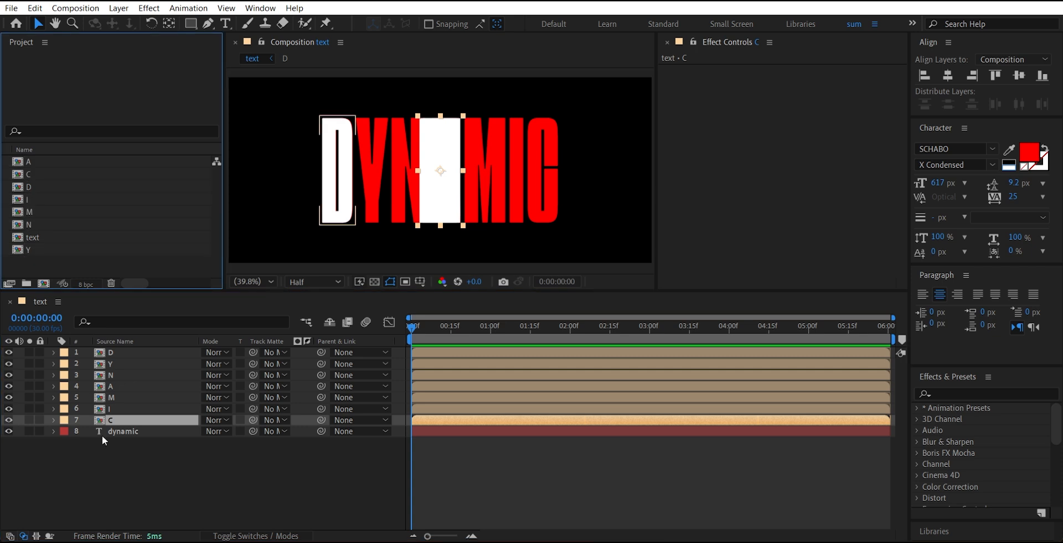
pyautogui.click(111, 451)
# - Position the Y and C layers over their matching letters in the red "dynamic" text
pyautogui.click(116, 367)
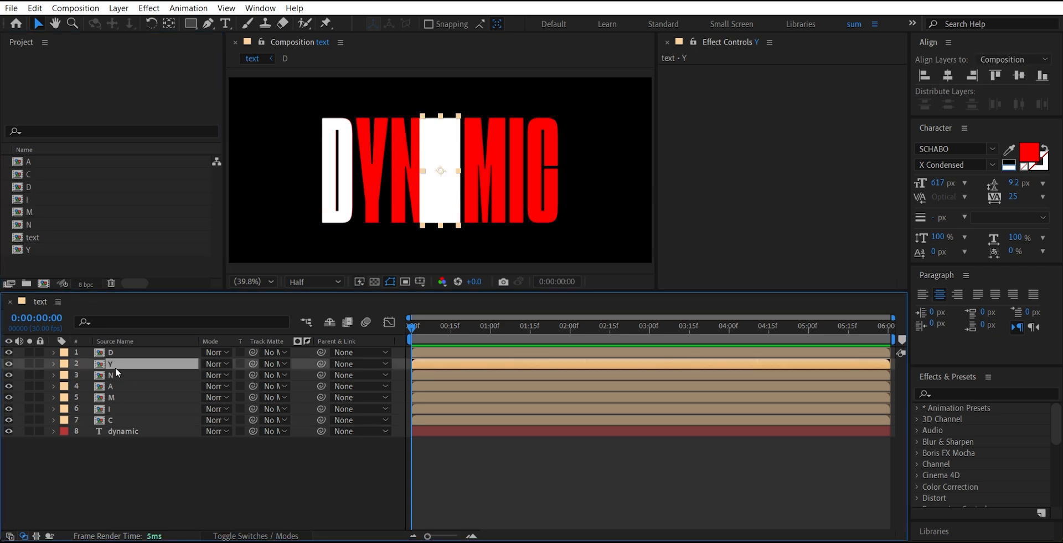
pyautogui.moveTo(450, 198); pyautogui.dragTo(386, 211)
pyautogui.click(425, 212)
pyautogui.click(112, 420)
pyautogui.moveTo(441, 187); pyautogui.dragTo(543, 179)
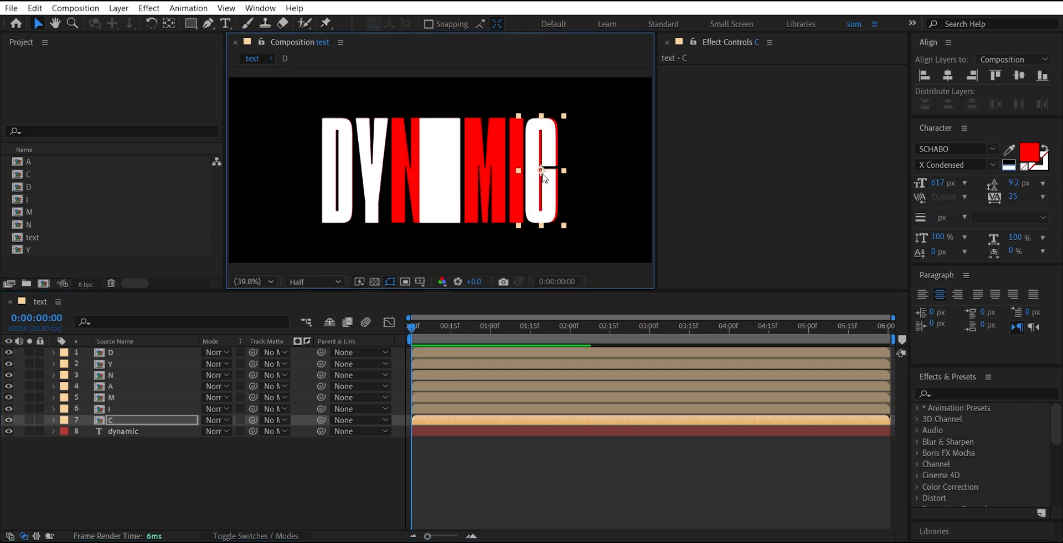
# - Position the I, M and N layers over their matching letters in the red "dynamic" text
pyautogui.click(111, 411)
pyautogui.moveTo(442, 190); pyautogui.dragTo(520, 190)
pyautogui.click(128, 397)
pyautogui.moveTo(443, 191); pyautogui.dragTo(485, 191)
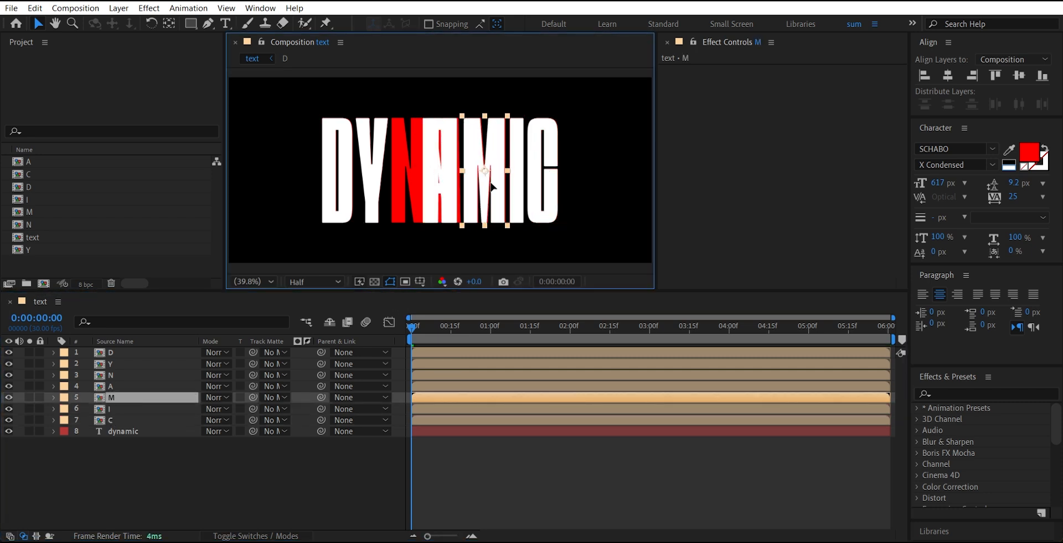
pyautogui.click(132, 387)
pyautogui.click(139, 377)
pyautogui.moveTo(429, 215); pyautogui.dragTo(398, 215)
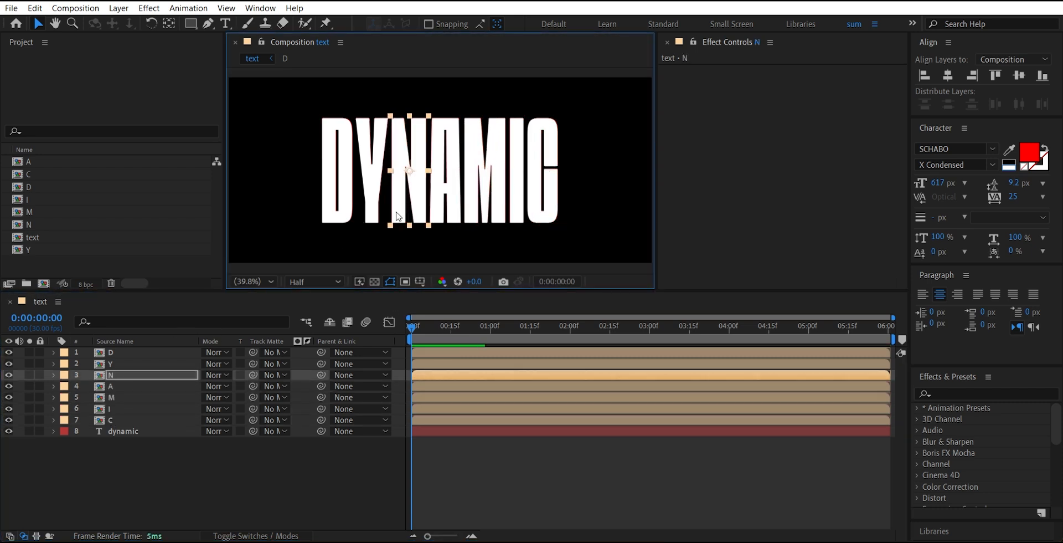
# - Hide the red "dynamic" guide text layer
pyautogui.click(125, 387)
pyautogui.click(248, 486)
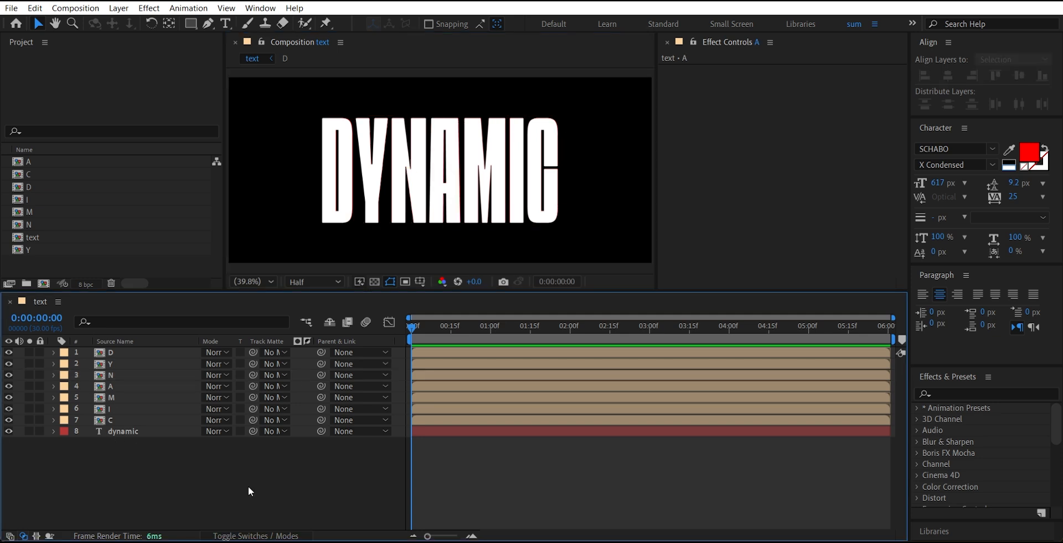
pyautogui.click(8, 431)
# - Apply the CC RepeTile effect to the D layer and set its Expand Up to 208
pyautogui.click(159, 355)
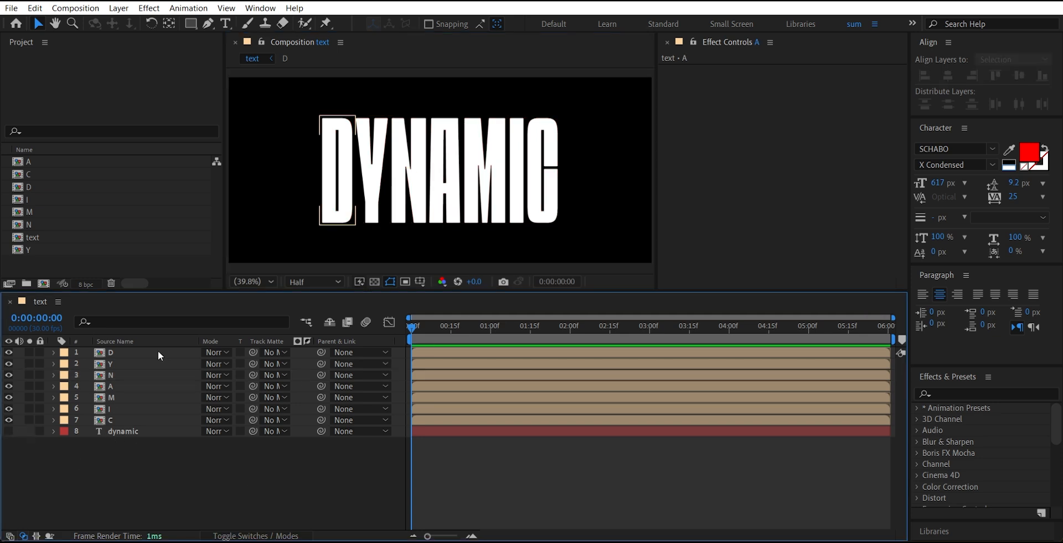
pyautogui.click(135, 353)
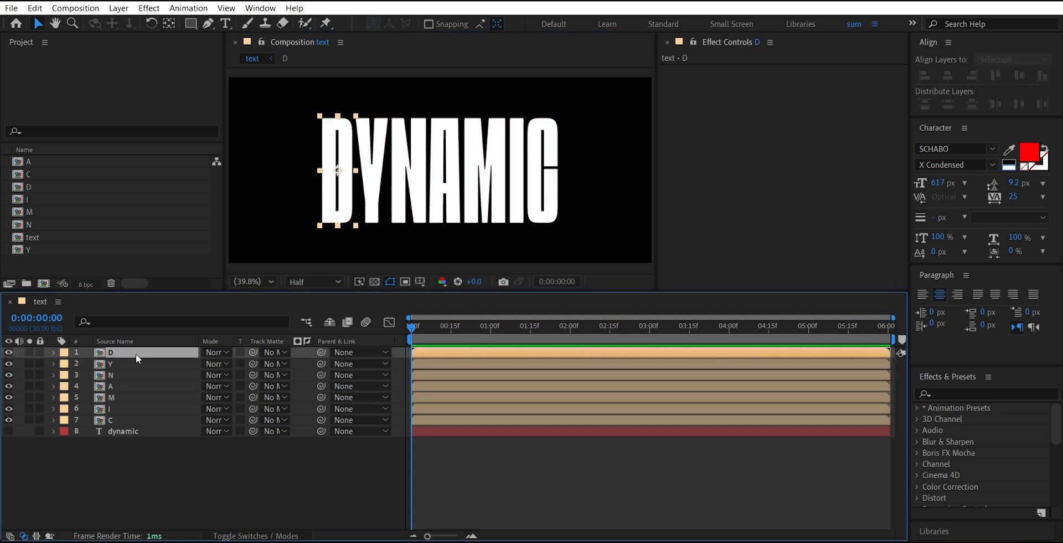
pyautogui.click(948, 392)
pyautogui.write('repe')
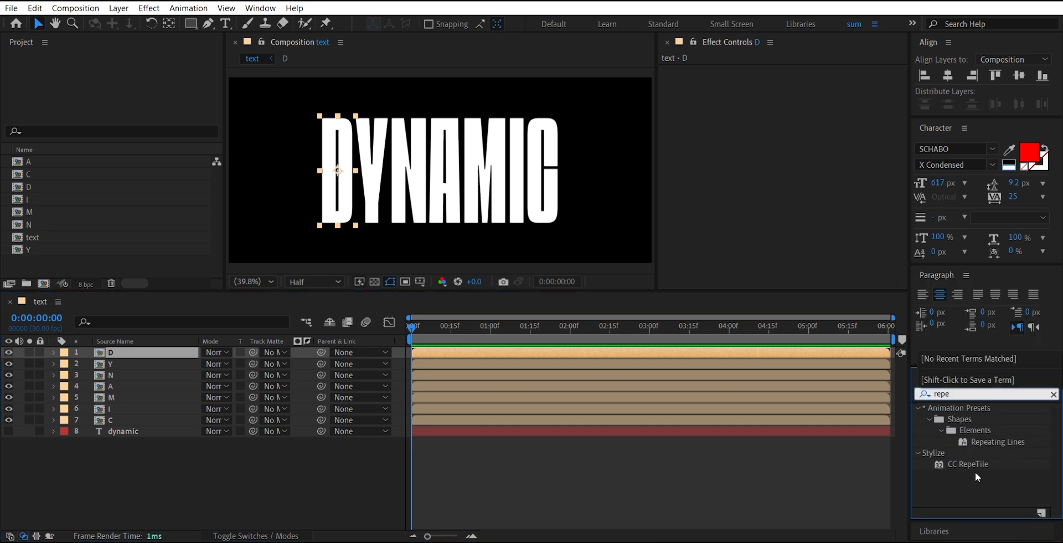
pyautogui.doubleClick(972, 463)
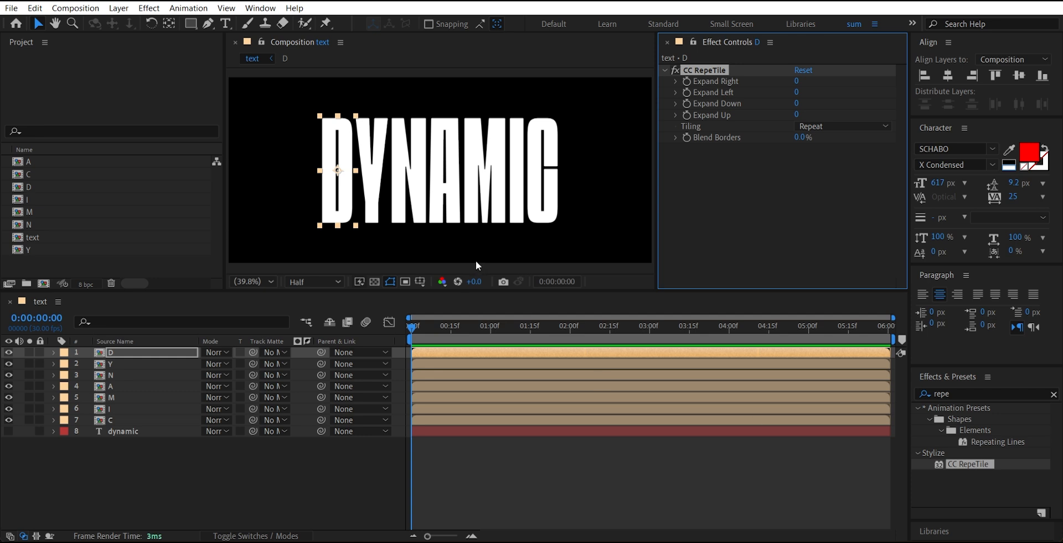
pyautogui.press(',')
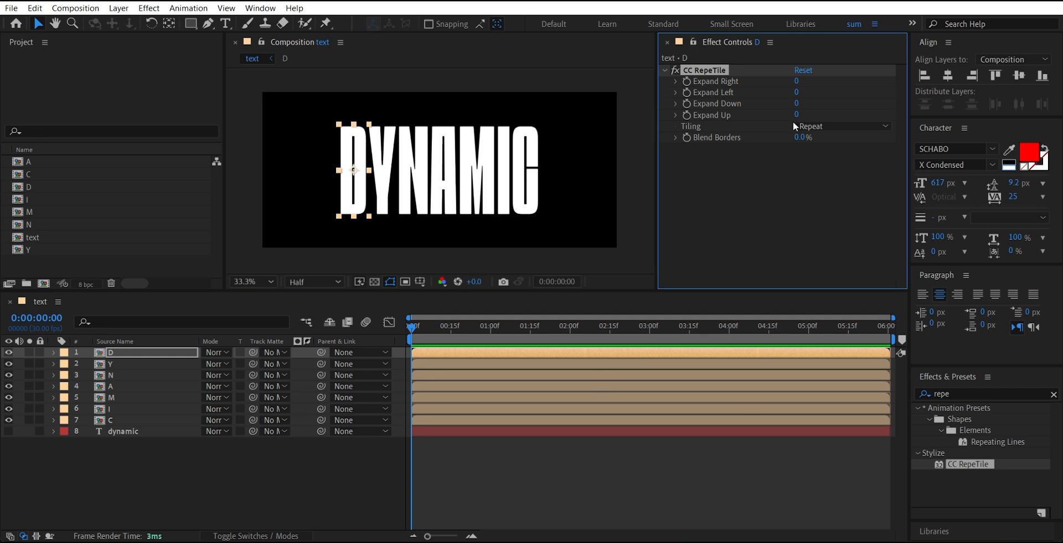
pyautogui.moveTo(798, 114); pyautogui.dragTo(939, 109)
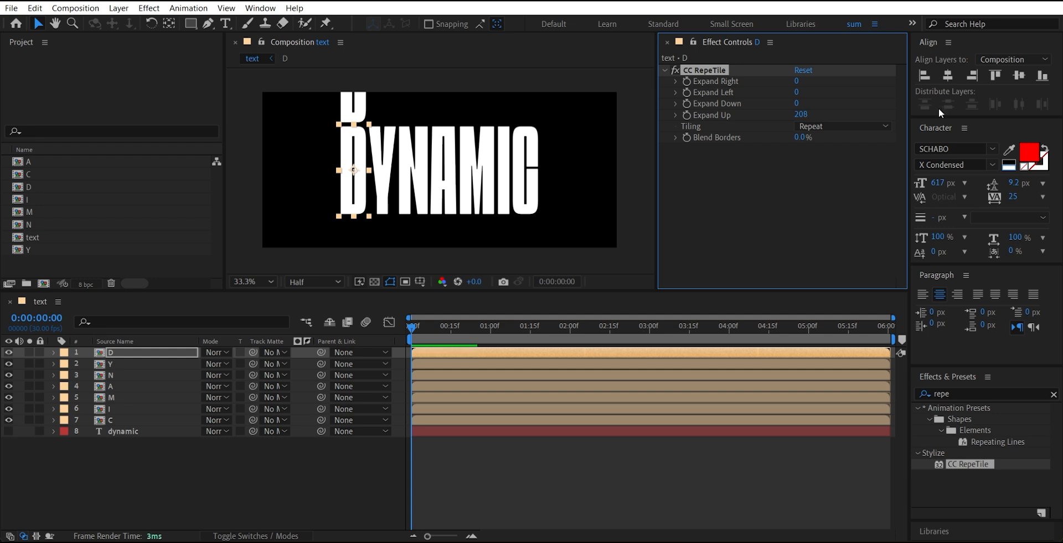
# - Increase the text composition's height to 3510 px
pyautogui.click(81, 9)
pyautogui.click(95, 49)
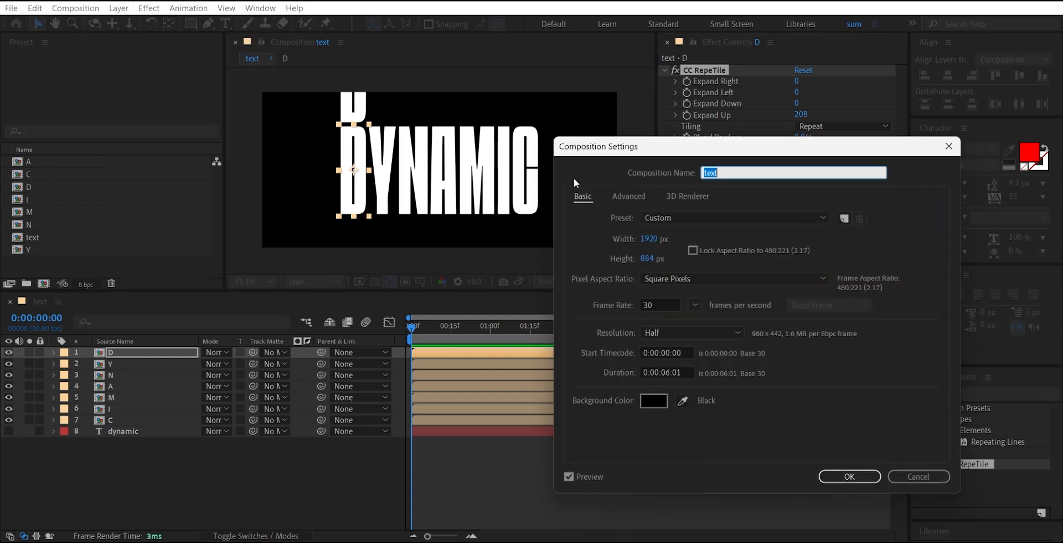
pyautogui.moveTo(652, 259); pyautogui.dragTo(834, 256)
pyautogui.click(839, 476)
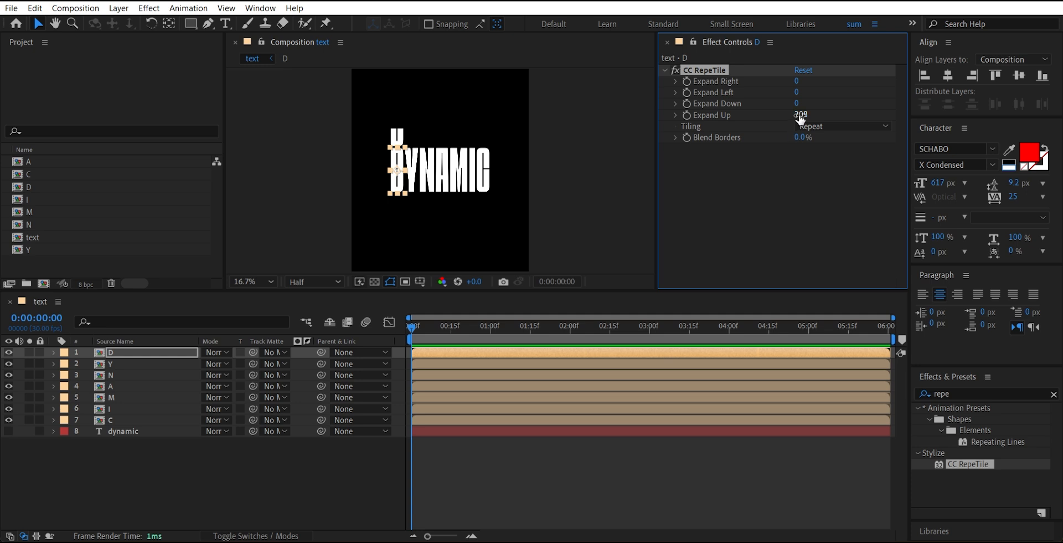
# - Set both Expand Up and Expand Down of the D layer's CC RepeTile effect to 1045
pyautogui.moveTo(800, 114); pyautogui.dragTo(949, 105)
pyautogui.scroll(-2, 498, 160)
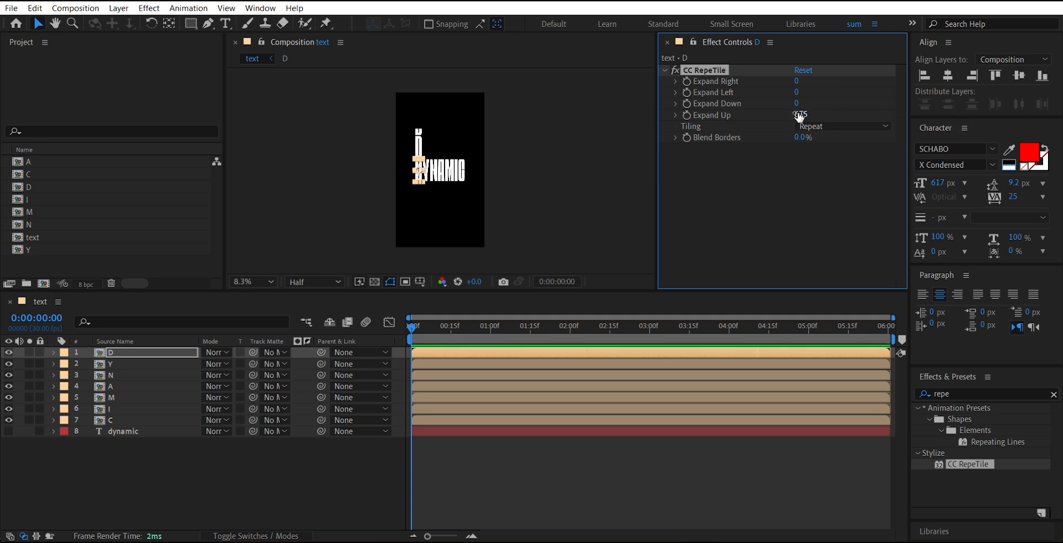
pyautogui.moveTo(801, 114); pyautogui.dragTo(828, 109)
pyautogui.click(803, 113)
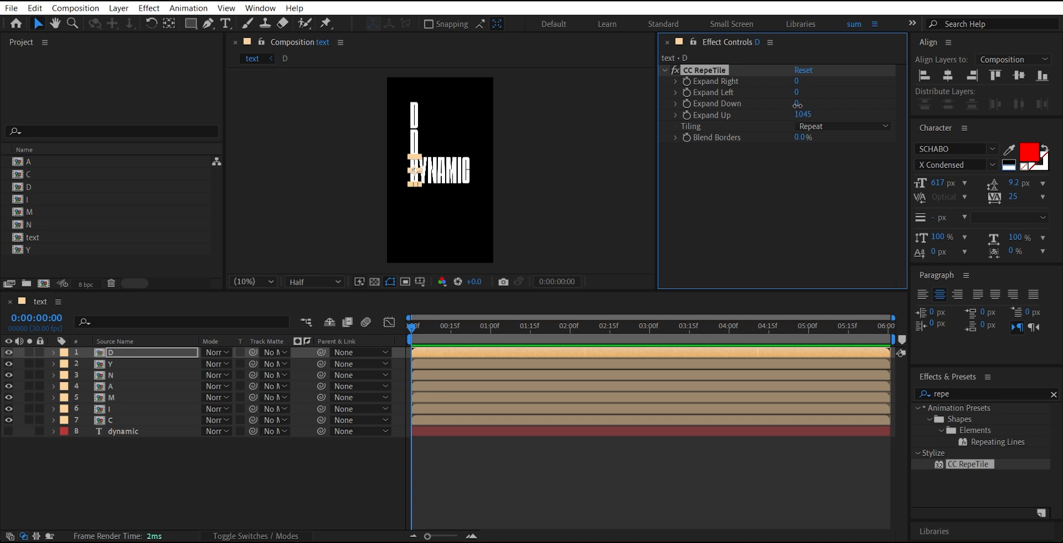
pyautogui.click(798, 105)
pyautogui.press('Return')
# - Paste the D layer's CC RepeTile effect onto the Y, N, A, M, I and C layers
pyautogui.click(115, 362)
pyautogui.keyDown('shift'); pyautogui.click(124, 419); pyautogui.keyUp('shift')
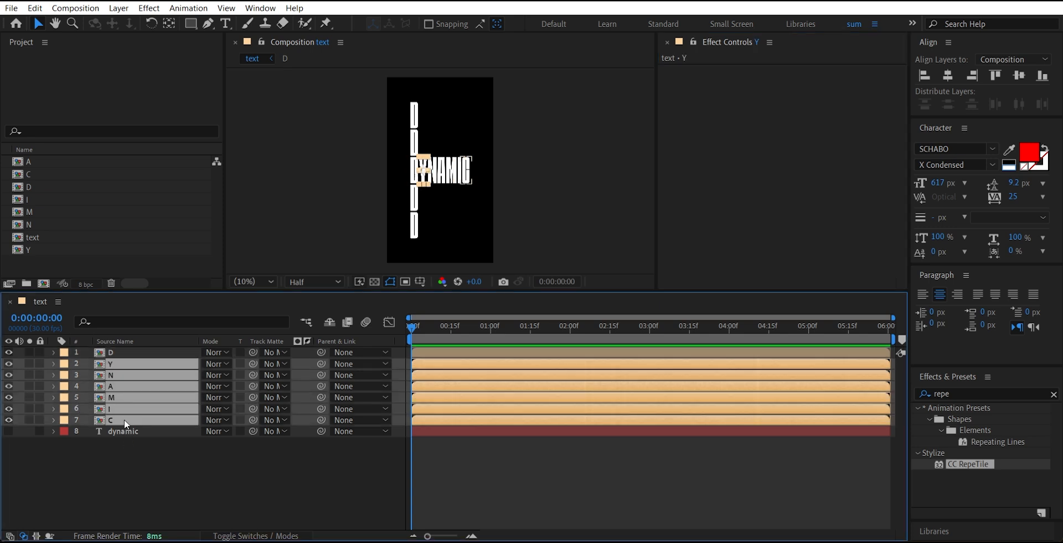
pyautogui.hotkey('ctrl', 'v')
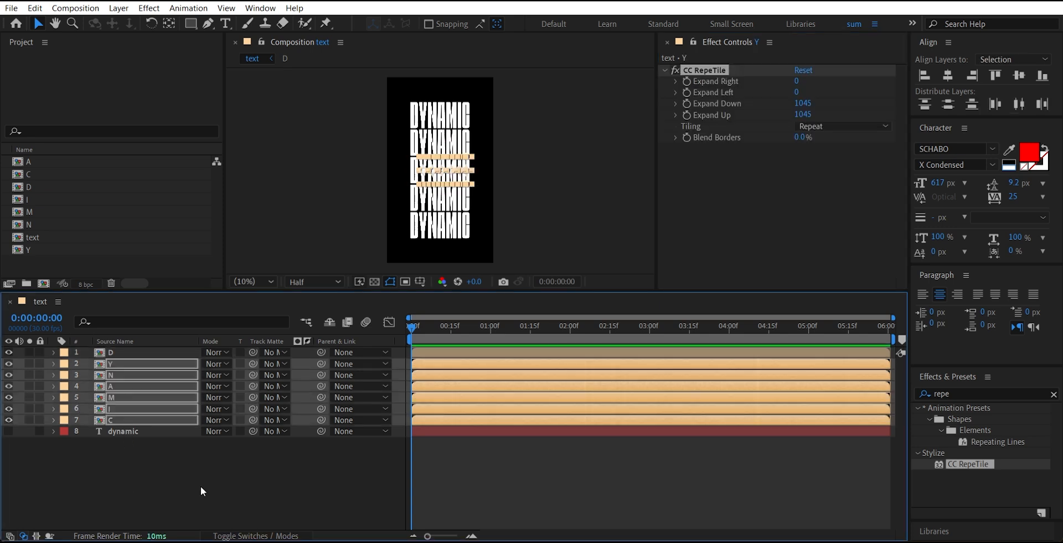
# - Set the text composition's height to 880 px
pyautogui.click(201, 487)
pyautogui.click(75, 8)
pyautogui.click(110, 42)
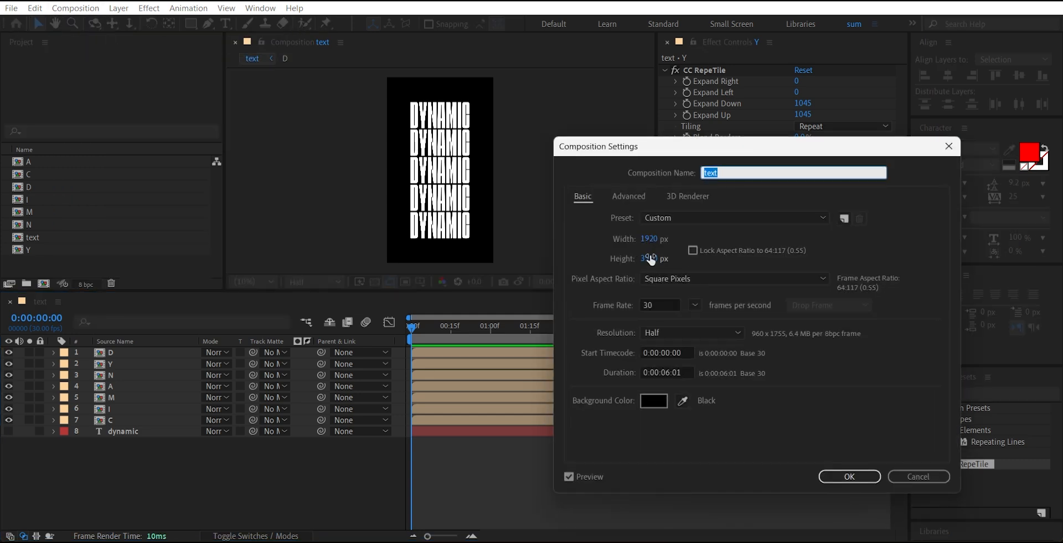
pyautogui.click(650, 259)
pyautogui.write('880')
pyautogui.press('Return')
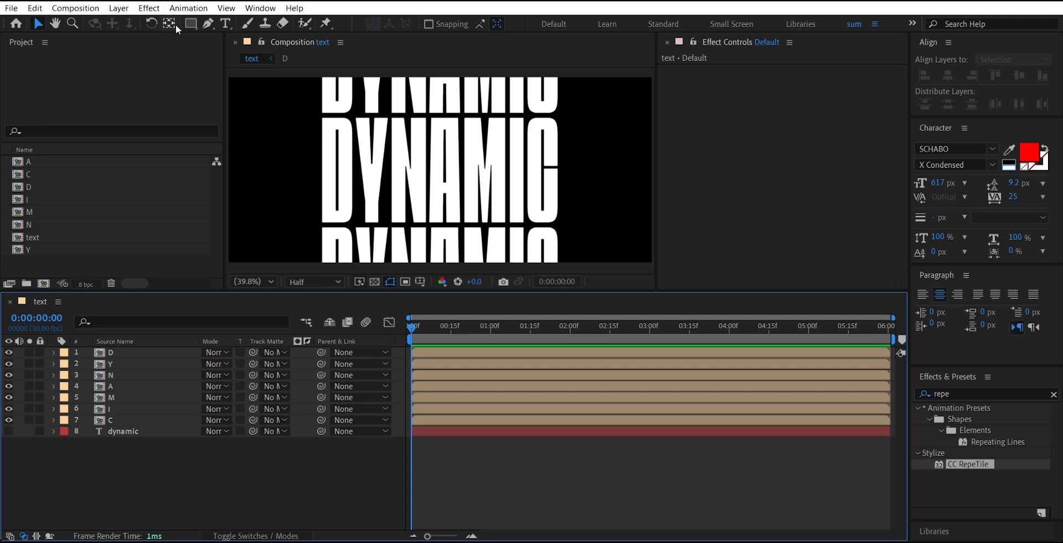
# - Draw a rectangle with a 40% opacity fill tightly around the middle DYNAMIC word and nudge it into place
pyautogui.click(193, 24)
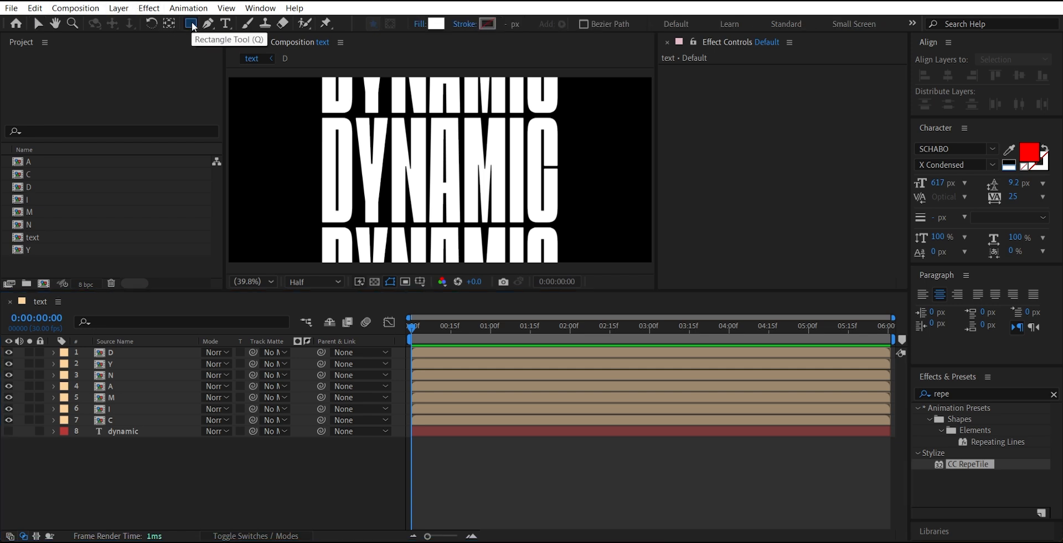
pyautogui.click(424, 25)
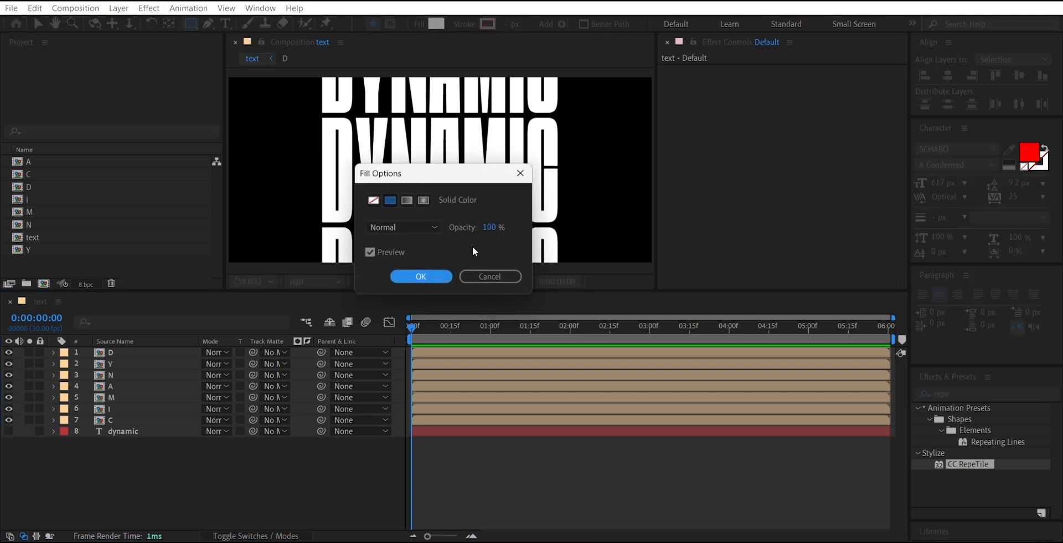
pyautogui.click(490, 229)
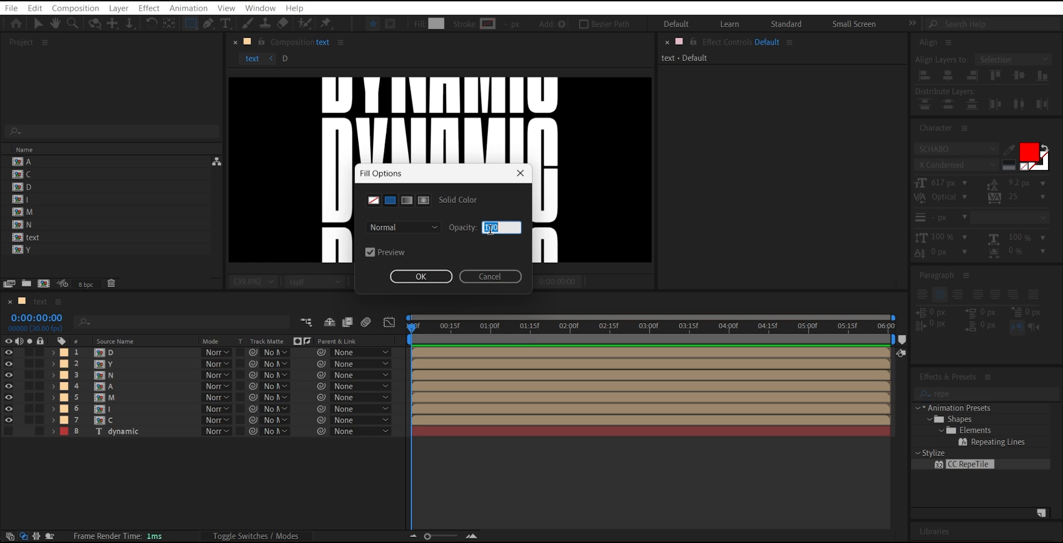
pyautogui.write('40')
pyautogui.press('Return')
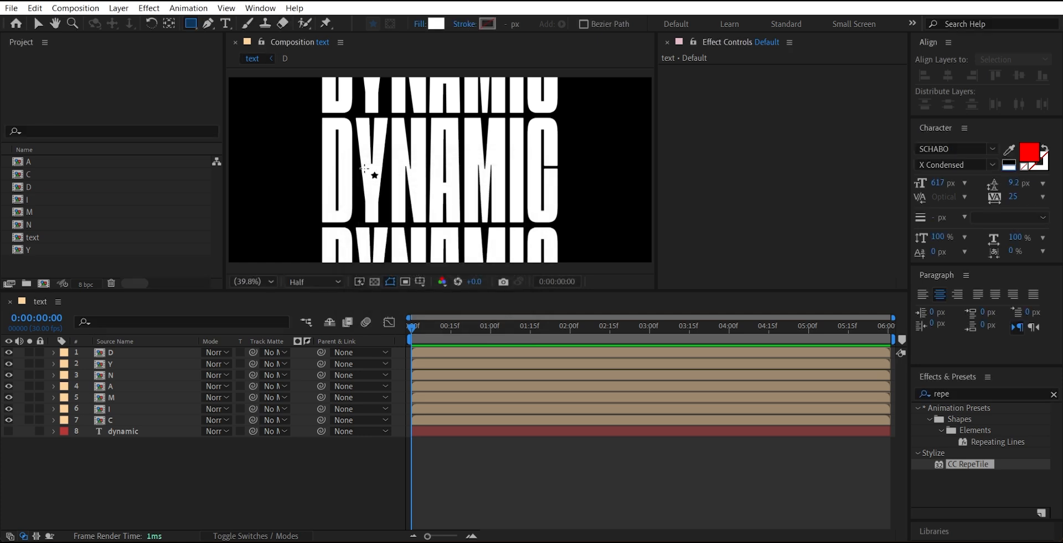
pyautogui.moveTo(318, 115)
pyautogui.mouseDown()
pyautogui.moveTo(482, 199)
pyautogui.moveTo(561, 224)
pyautogui.mouseUp()
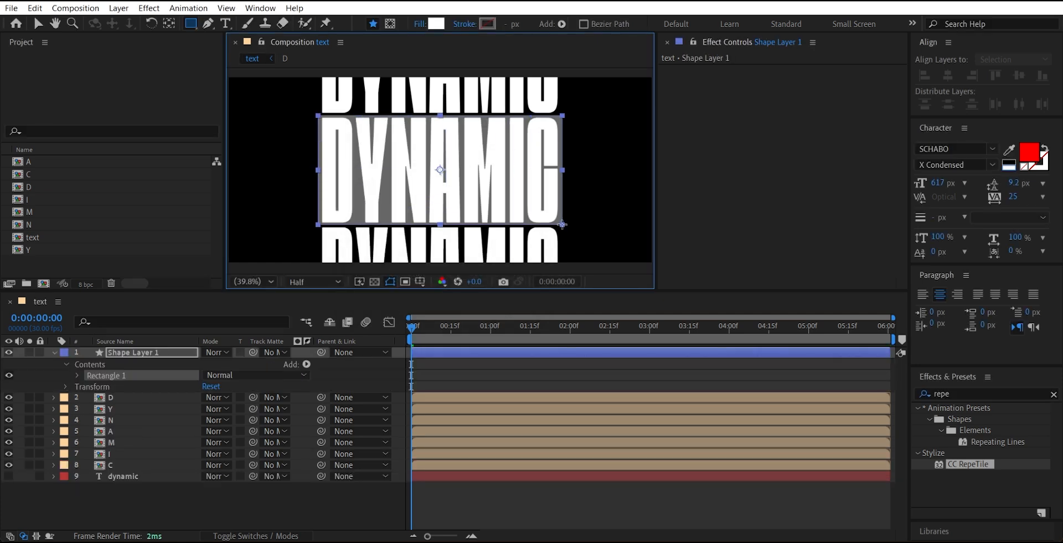
pyautogui.press('Down')
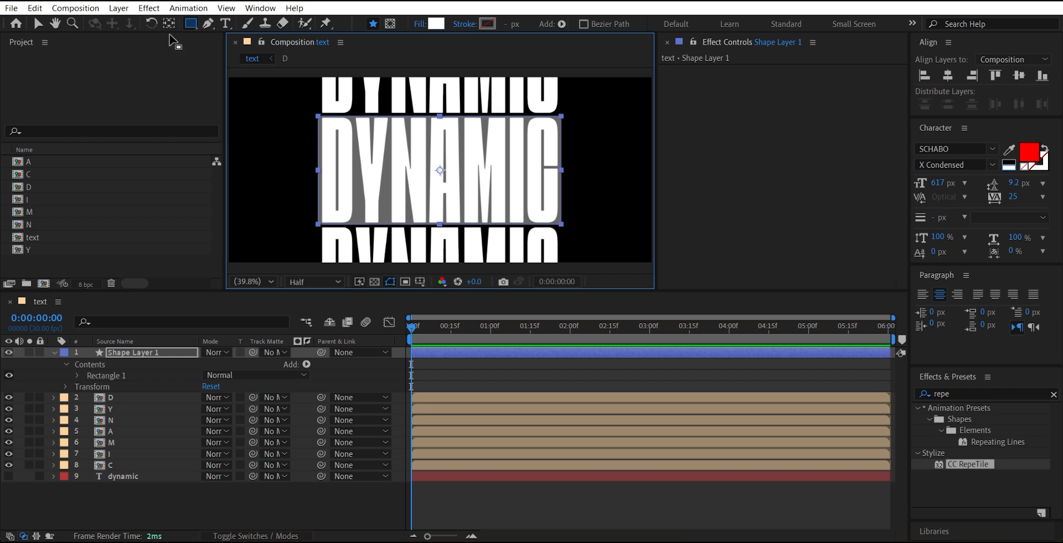
# - Set the rectangle's fill opacity to 100%
pyautogui.click(418, 24)
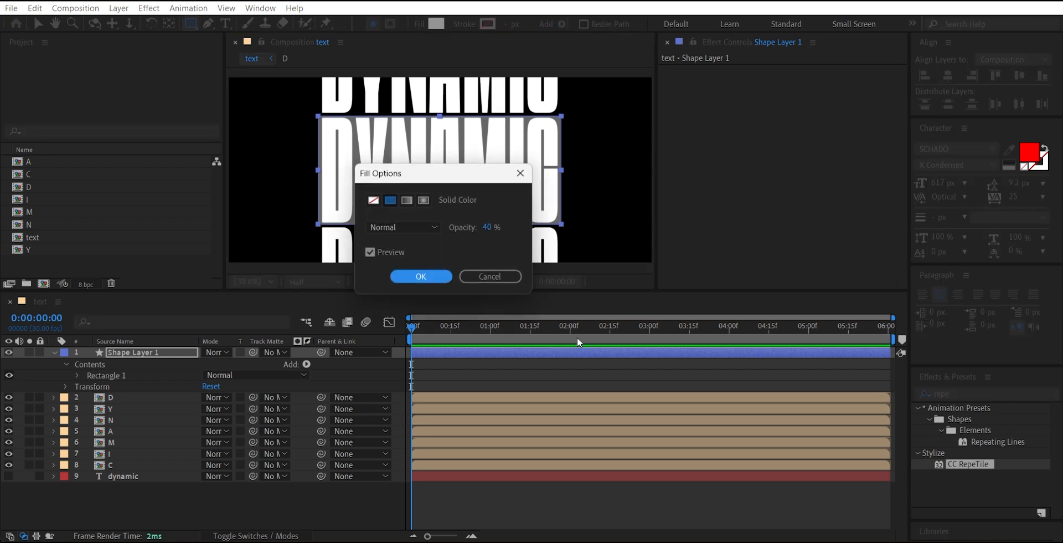
pyautogui.moveTo(487, 225); pyautogui.dragTo(600, 232)
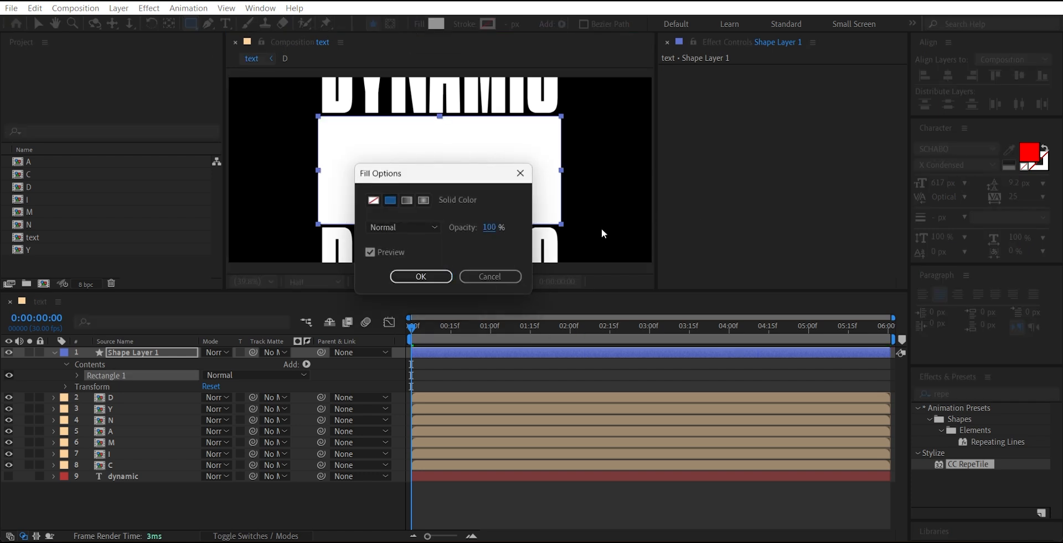
pyautogui.click(431, 275)
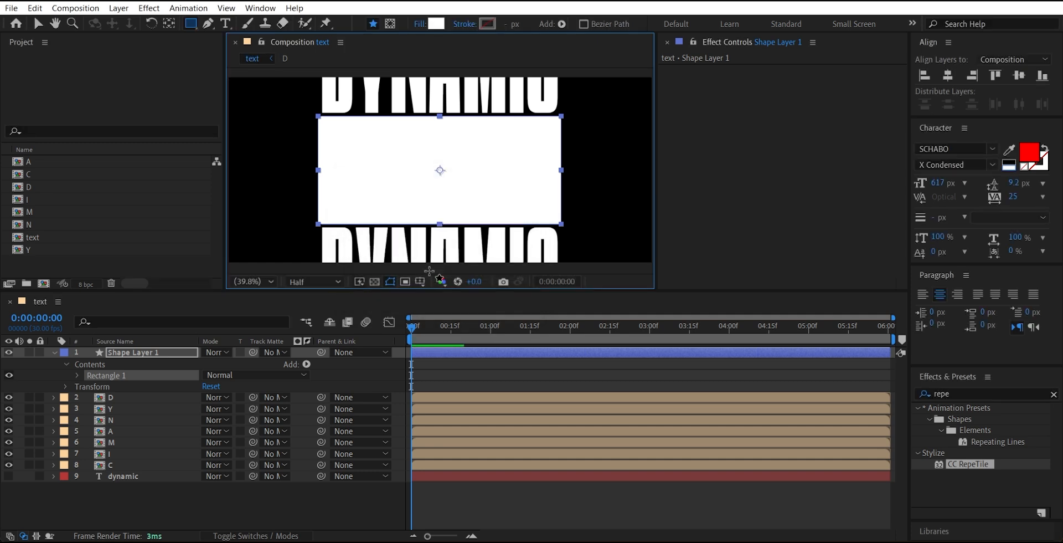
# - Set Shape Layer 1 as the track matte for all seven letter layers, D through C
pyautogui.click(161, 466)
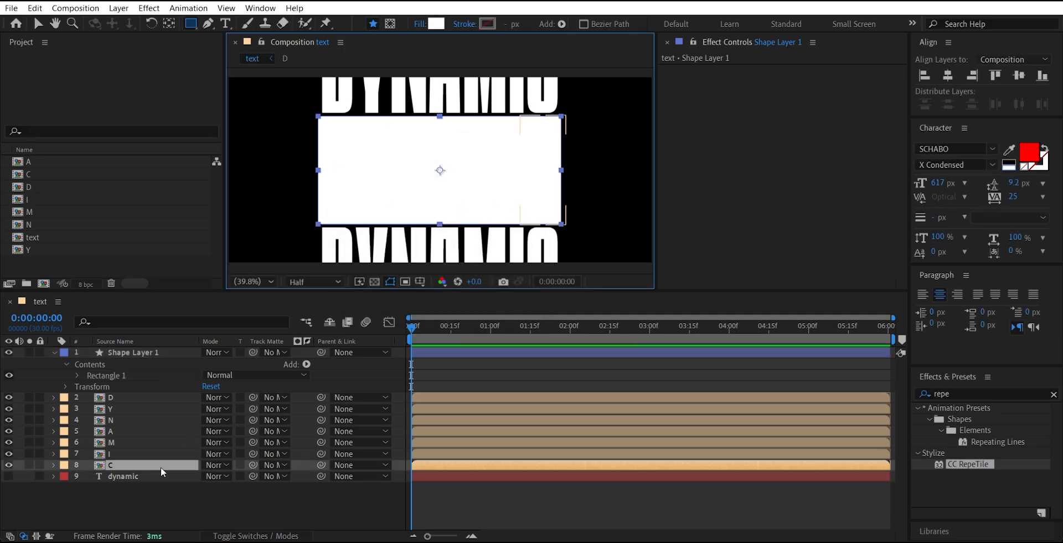
pyautogui.keyDown('shift'); pyautogui.click(153, 397); pyautogui.keyUp('shift')
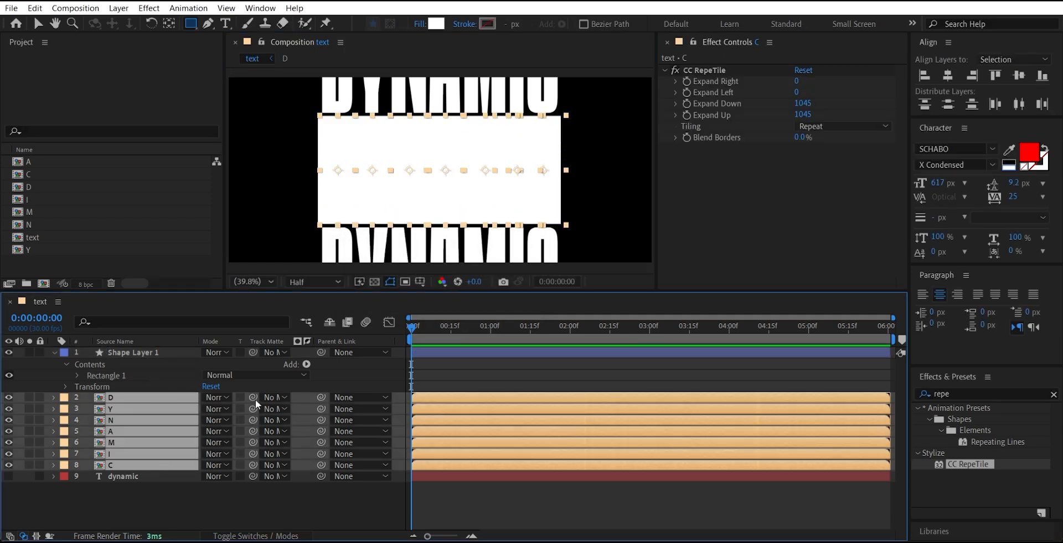
pyautogui.click(275, 396)
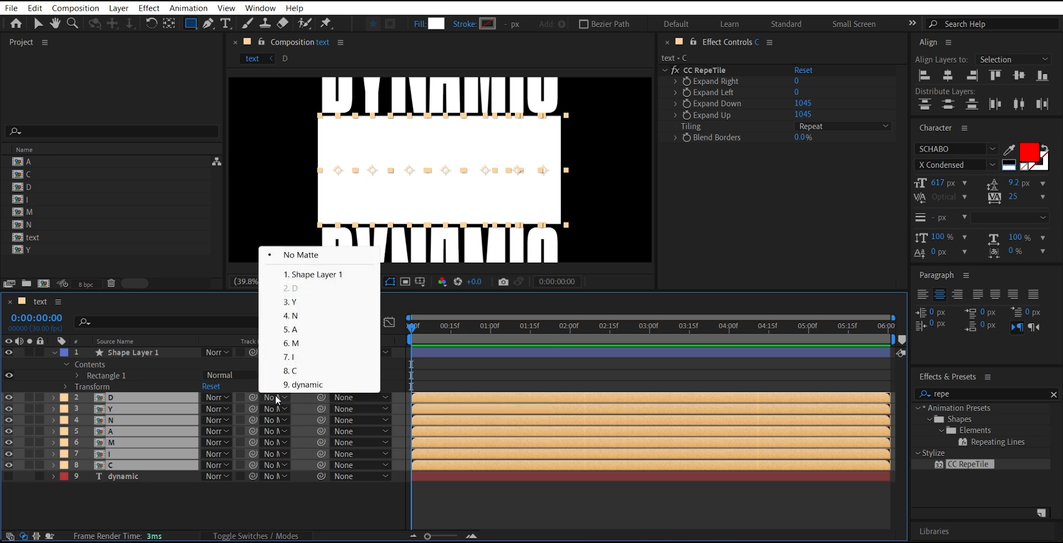
pyautogui.click(308, 274)
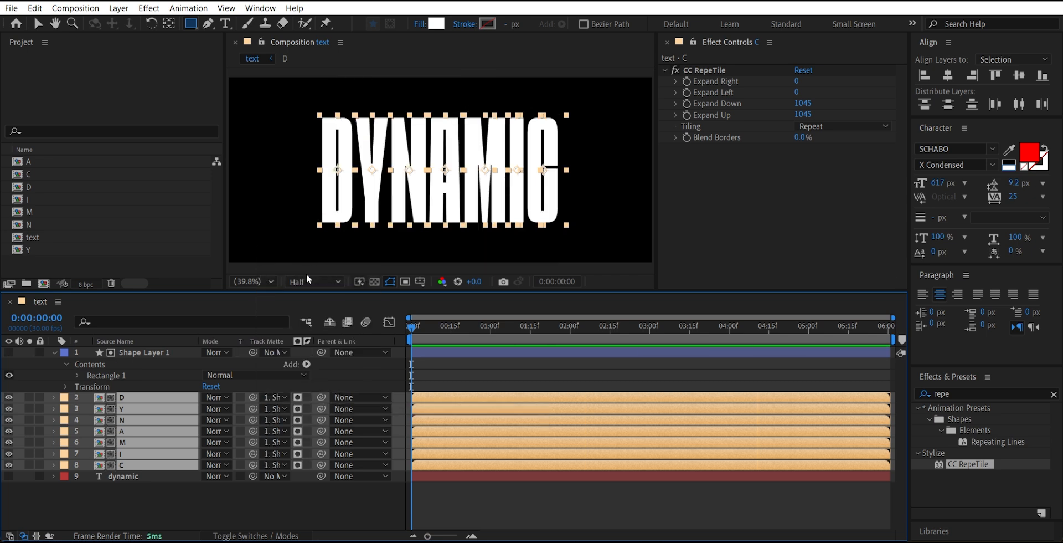
pyautogui.click(260, 516)
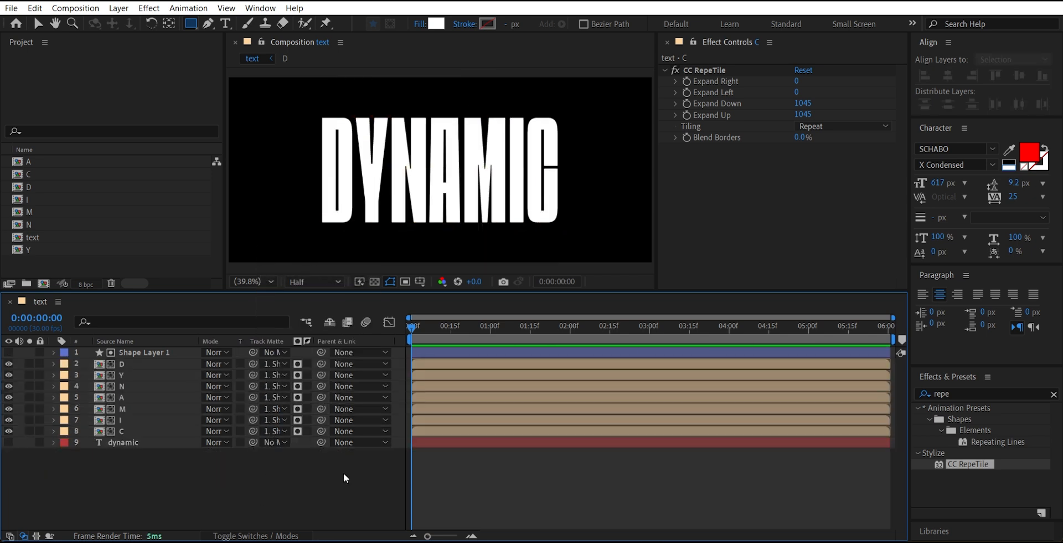
# - Add Position keyframes to the D, N, M and C layers at 0:00:00:00
pyautogui.click(128, 364)
pyautogui.keyDown('ctrl'); pyautogui.click(134, 388); pyautogui.keyUp('ctrl')
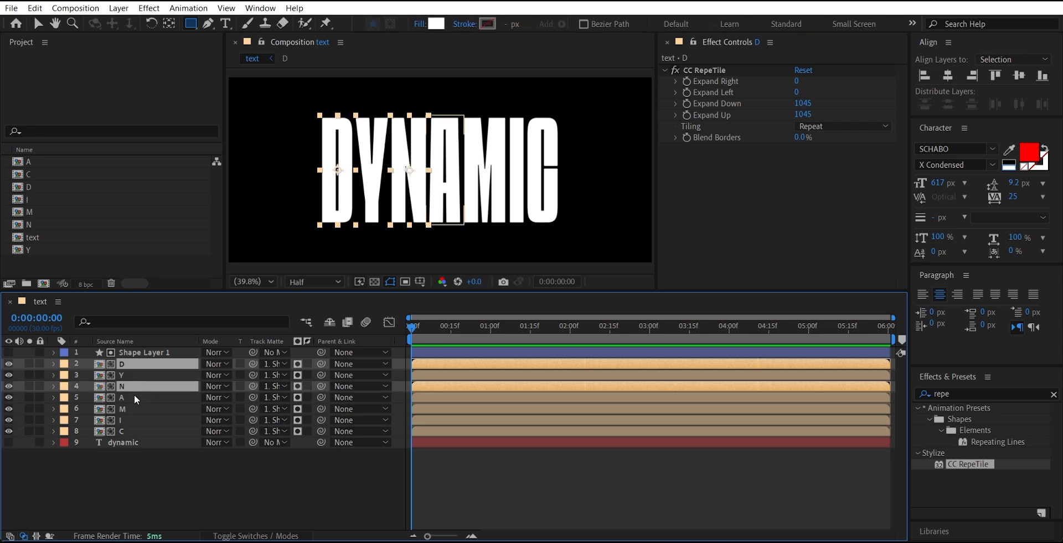
pyautogui.keyDown('ctrl'); pyautogui.click(136, 410); pyautogui.keyUp('ctrl')
pyautogui.keyDown('ctrl'); pyautogui.click(136, 432); pyautogui.keyUp('ctrl')
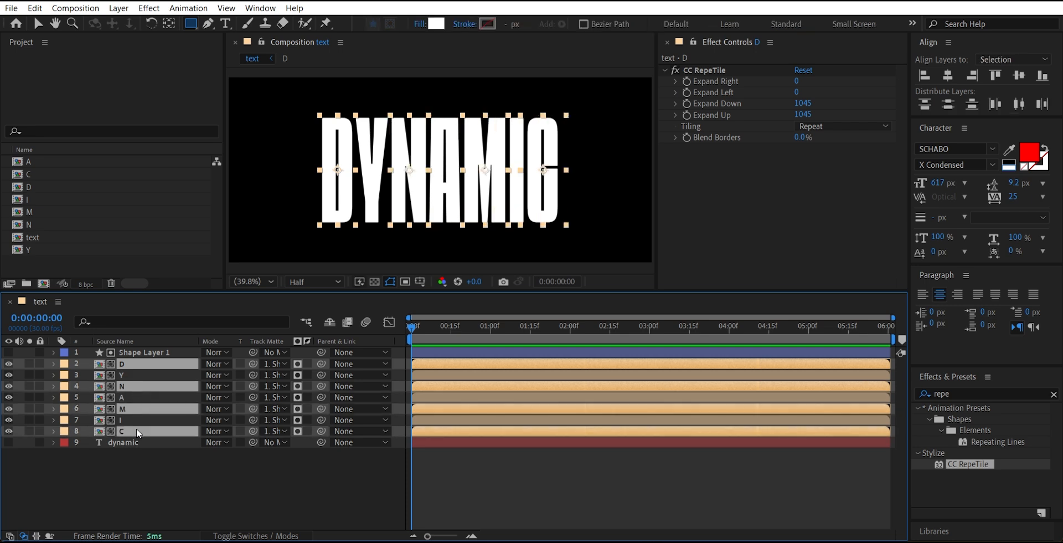
pyautogui.press('p')
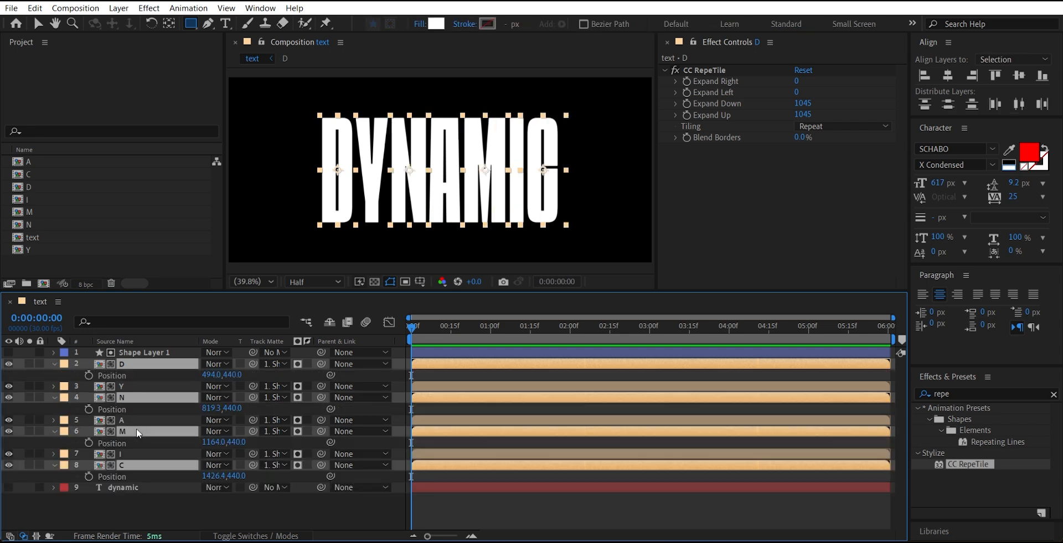
pyautogui.click(88, 375)
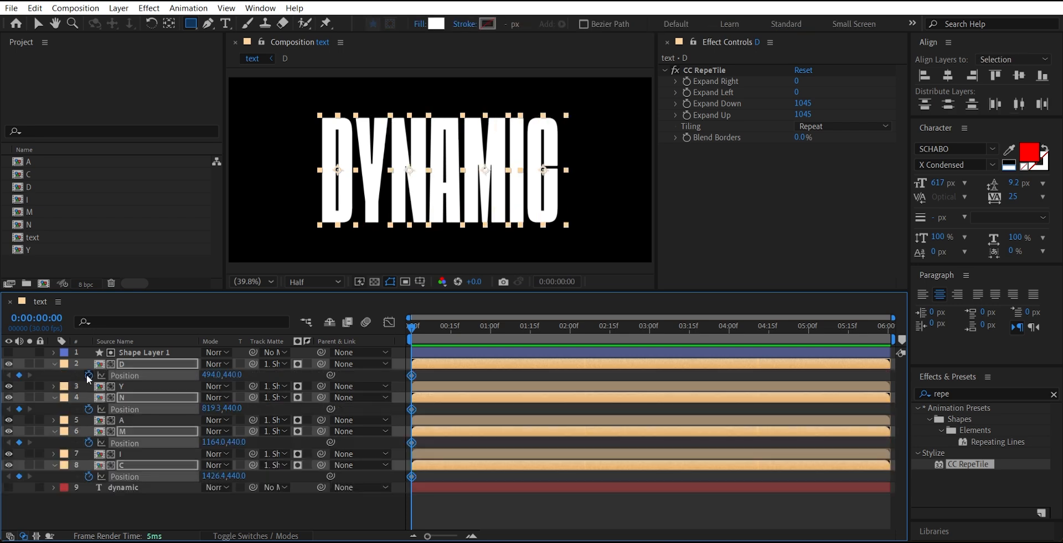
# - Add Position keyframes with unchanged values to the D, N, M and C layers at 0:00:03:00
pyautogui.click(649, 329)
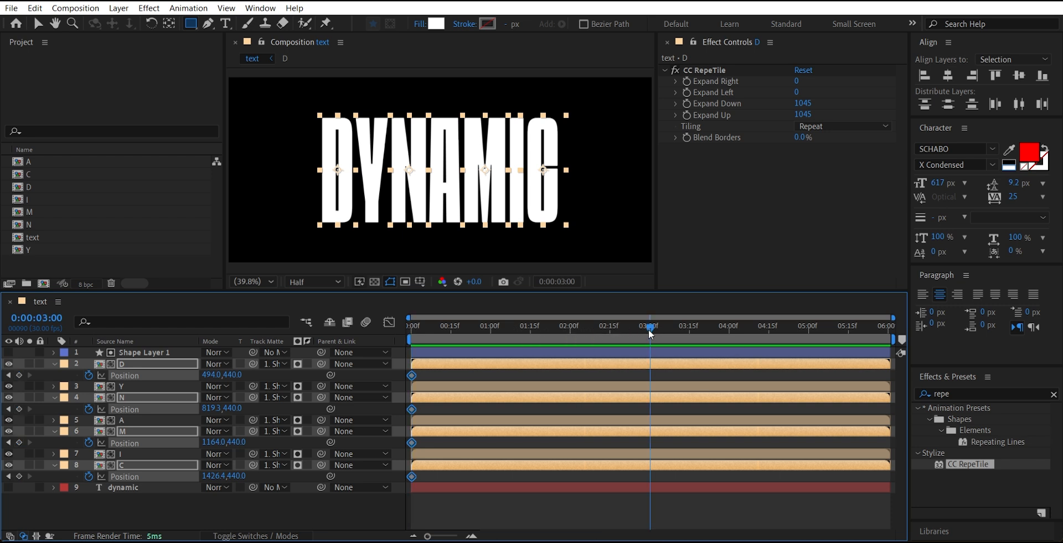
pyautogui.click(20, 375)
pyautogui.click(426, 327)
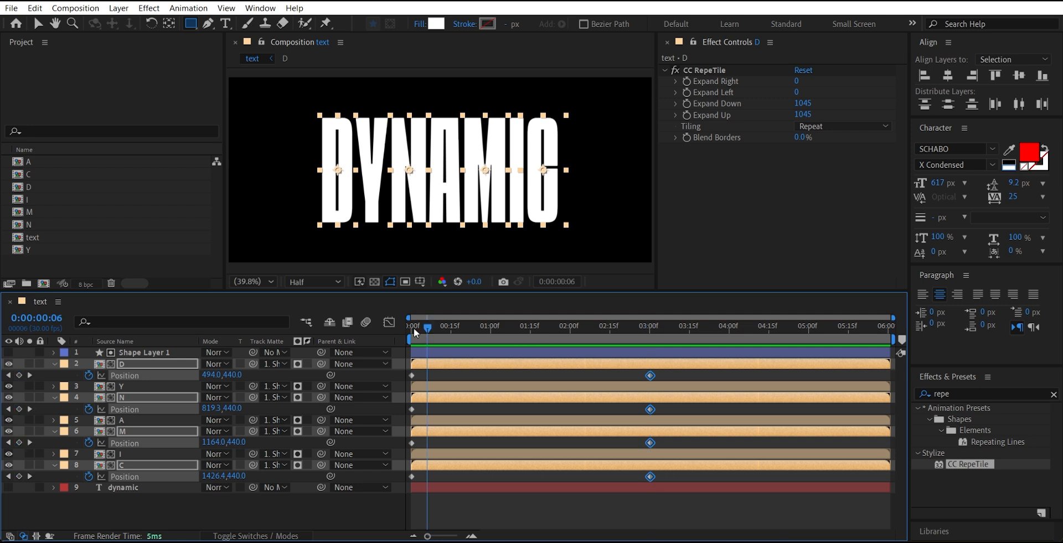
# - Set the vertical Position of the D, N, M and C layers to 2000 at 0:00:00:00
pyautogui.click(414, 327)
pyautogui.moveTo(229, 375); pyautogui.dragTo(344, 370)
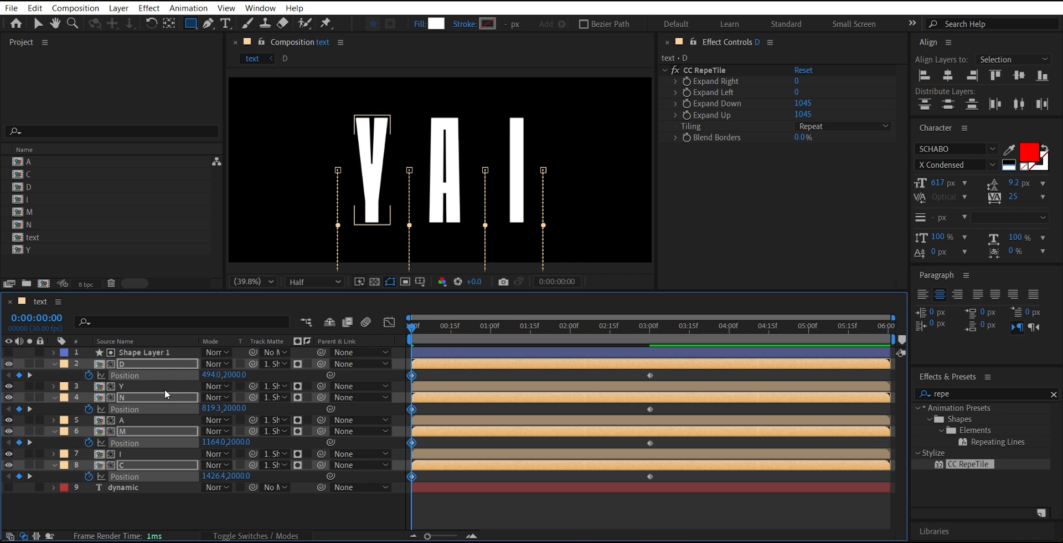
pyautogui.press('u')
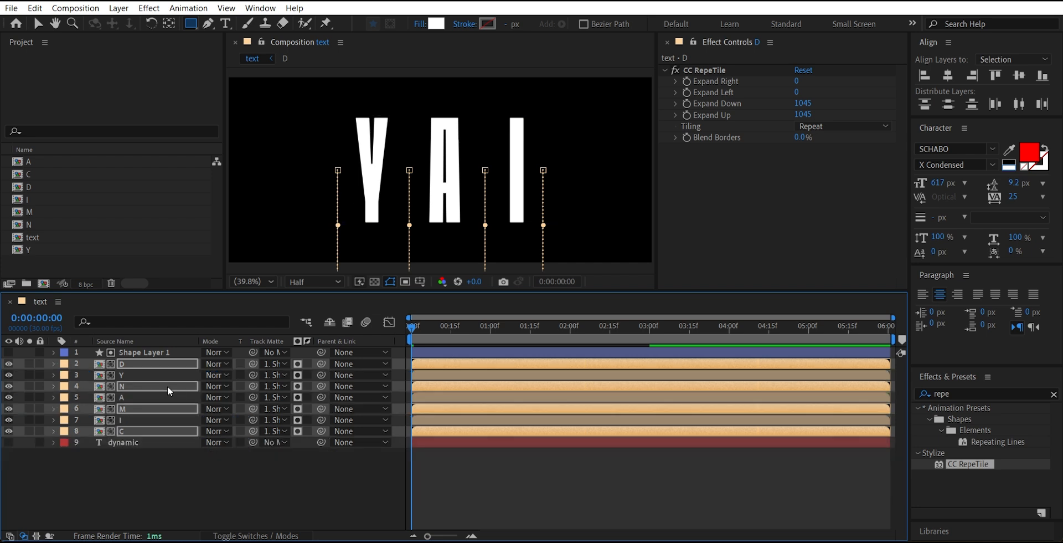
# - Add Position keyframes with unchanged values to the Y, A and I layers at 0:00:00:00 and 0:00:03:00
pyautogui.click(171, 377)
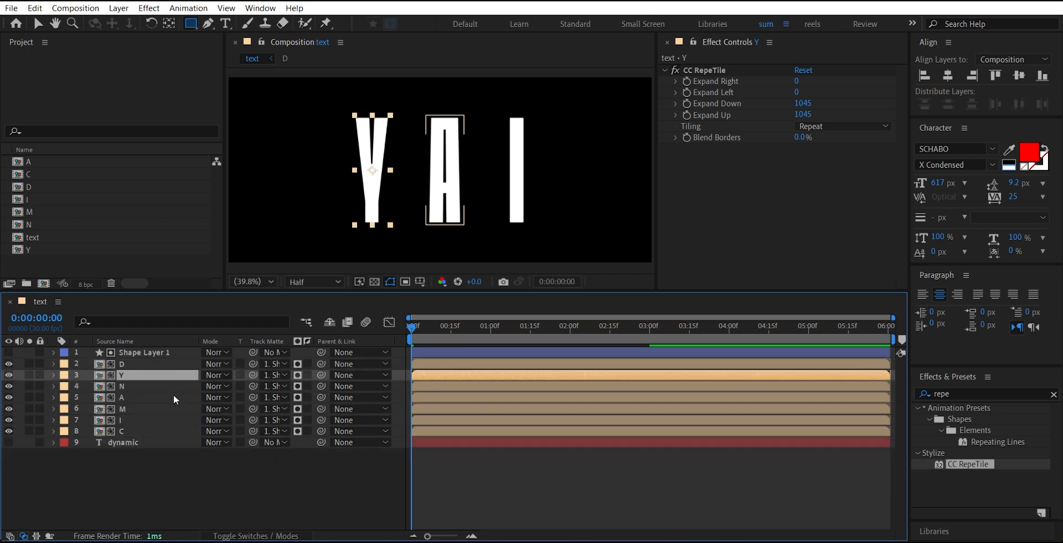
pyautogui.keyDown('ctrl'); pyautogui.click(174, 394); pyautogui.keyUp('ctrl')
pyautogui.keyDown('ctrl'); pyautogui.click(168, 419); pyautogui.keyUp('ctrl')
pyautogui.press('p')
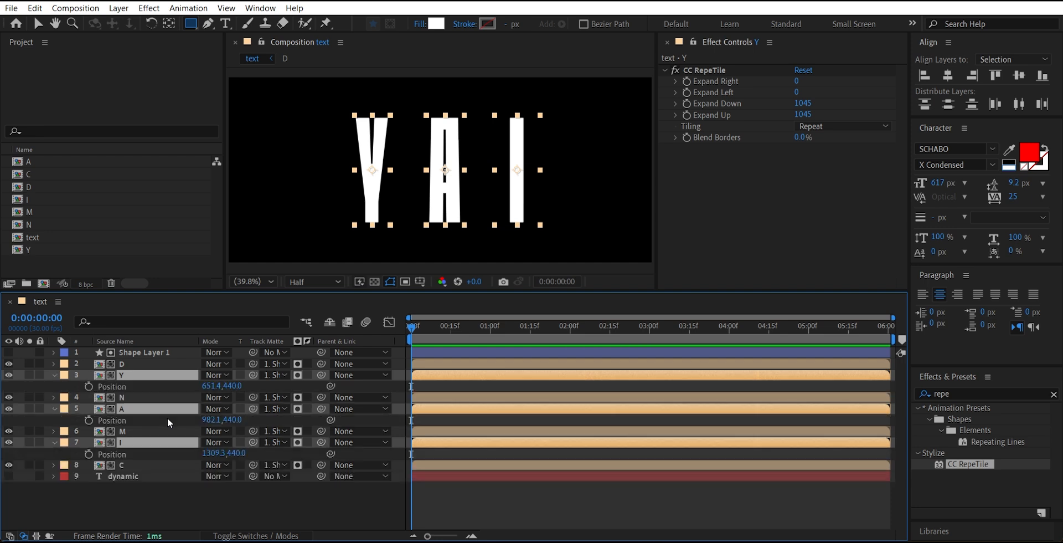
pyautogui.click(88, 385)
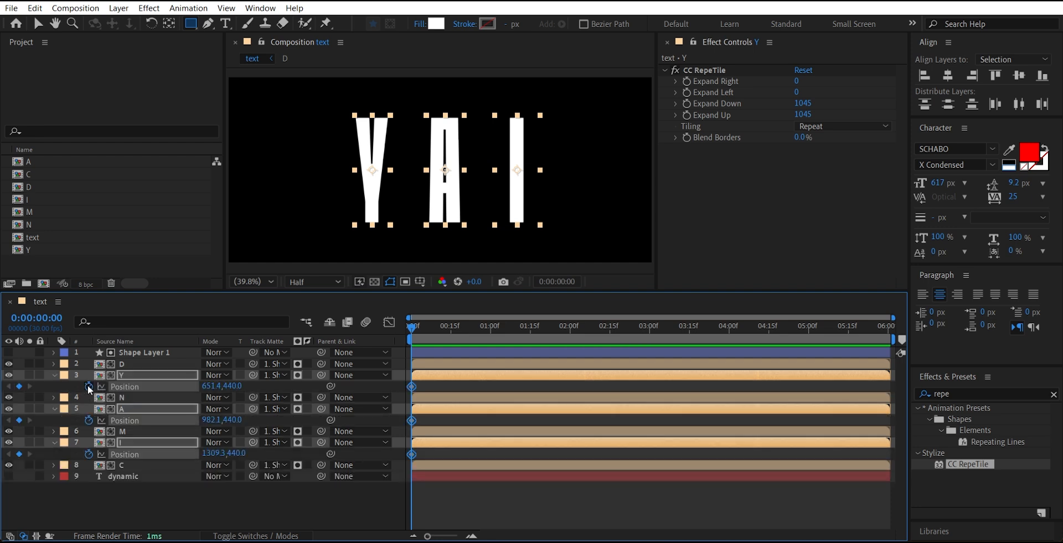
pyautogui.click(651, 329)
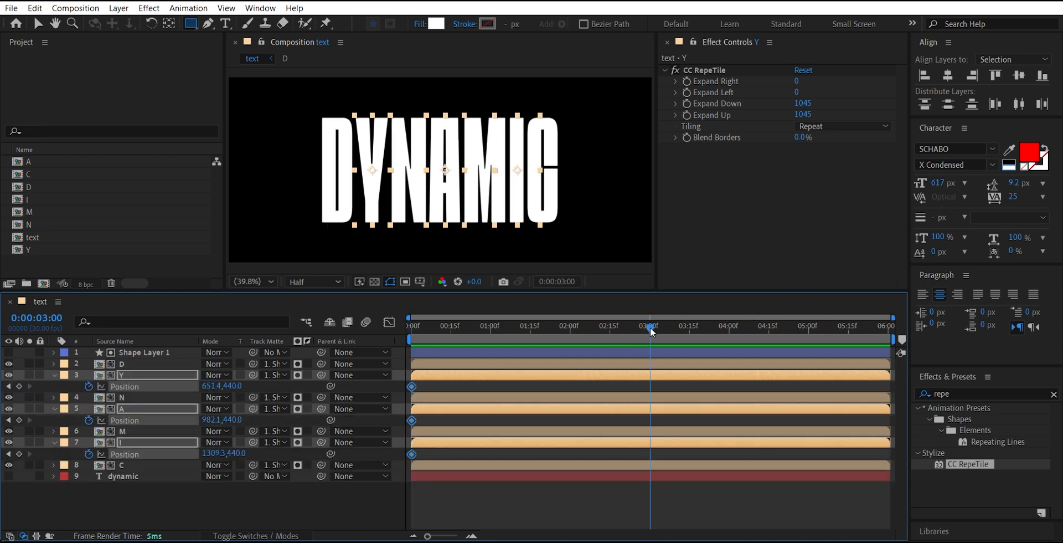
pyautogui.click(18, 387)
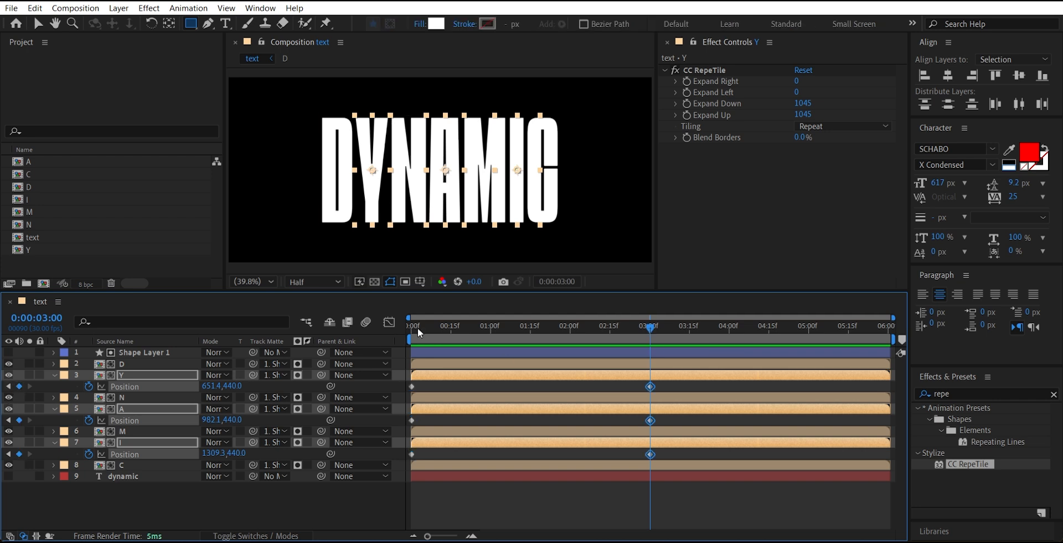
# - Set the vertical Position of the Y, A and I layers to -1120 at 0:00:00:00
pyautogui.moveTo(421, 325); pyautogui.dragTo(373, 330)
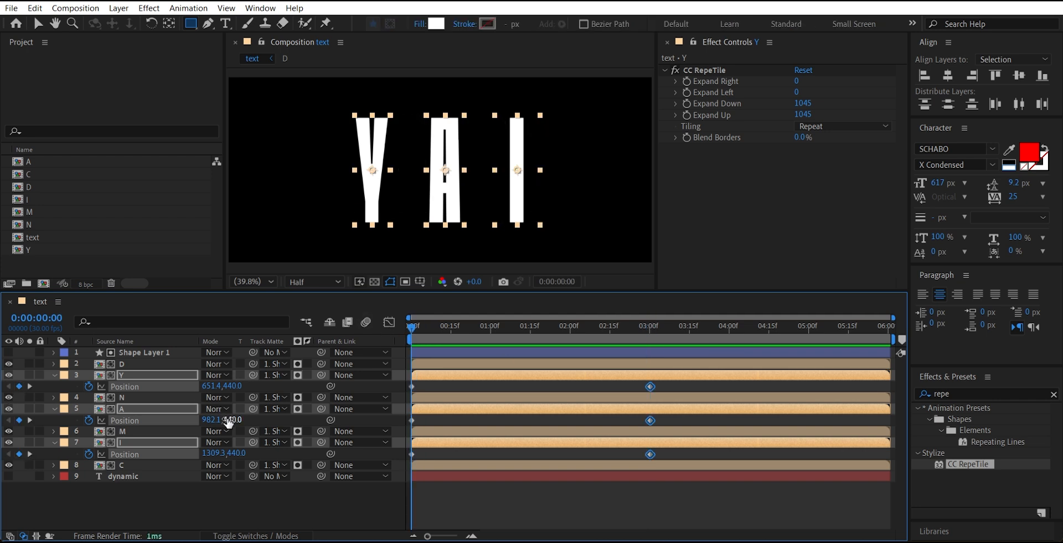
pyautogui.moveTo(230, 420); pyautogui.dragTo(158, 420)
pyautogui.moveTo(90, 453); pyautogui.dragTo(87, 452)
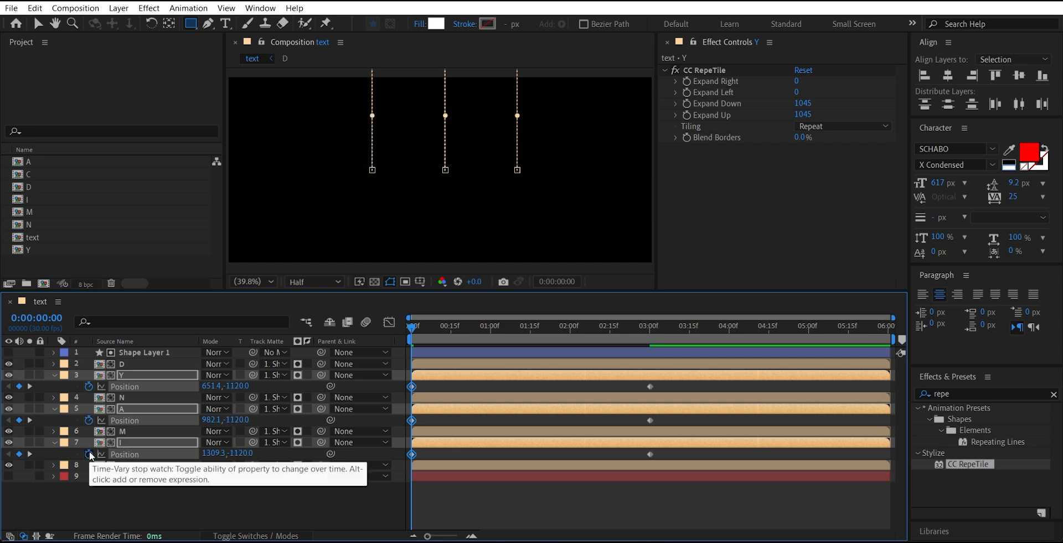
pyautogui.click(275, 488)
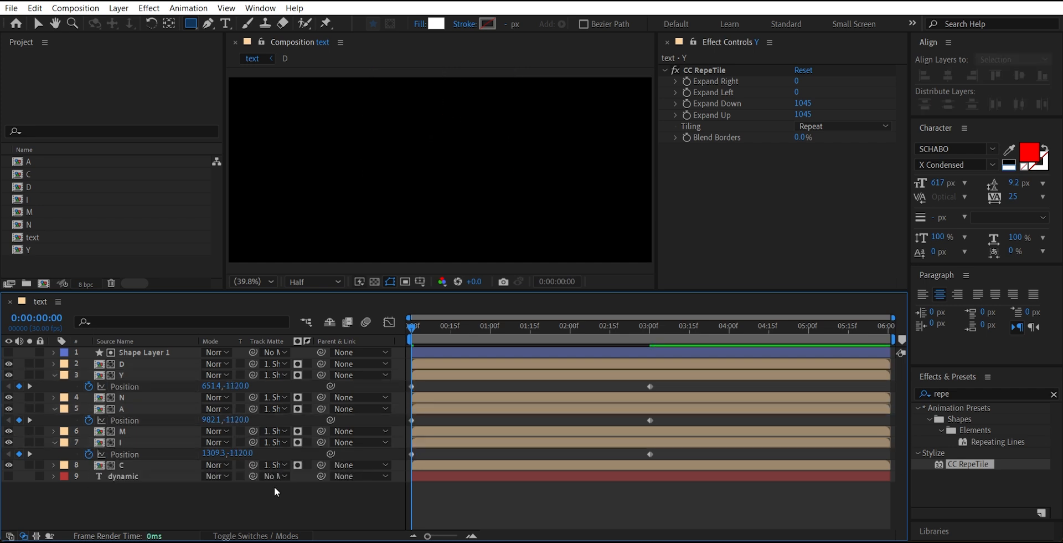
# - Apply Easy Ease to all Position keyframes of the seven letter layers
pyautogui.press('u')
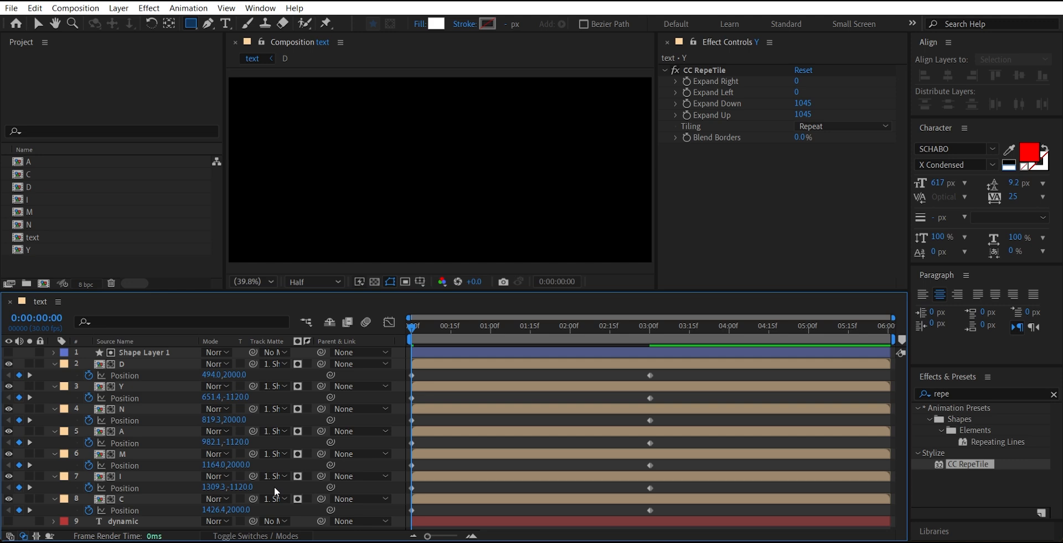
pyautogui.moveTo(683, 370); pyautogui.dragTo(440, 513)
pyautogui.rightClick(651, 377)
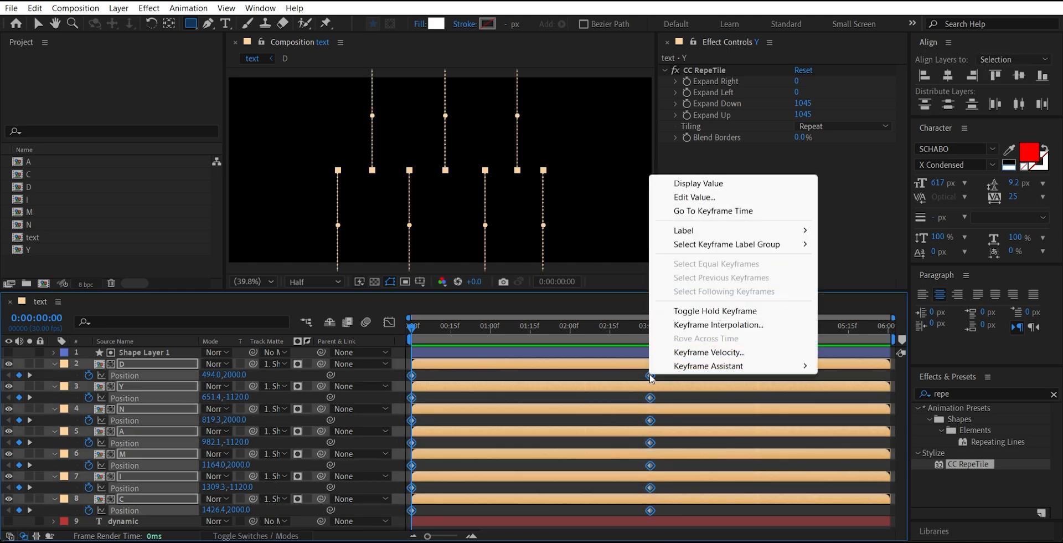
pyautogui.moveTo(680, 370)
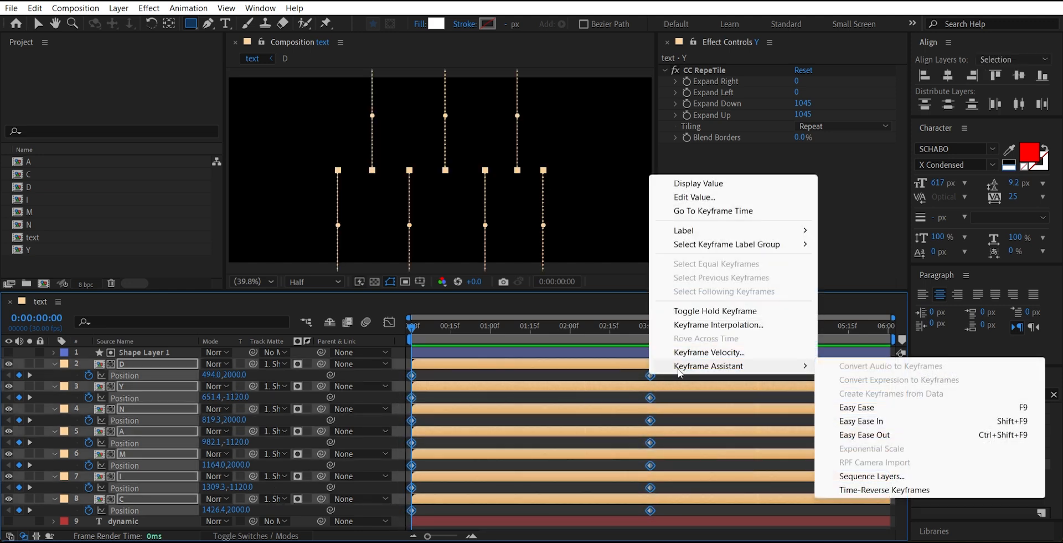
pyautogui.click(843, 412)
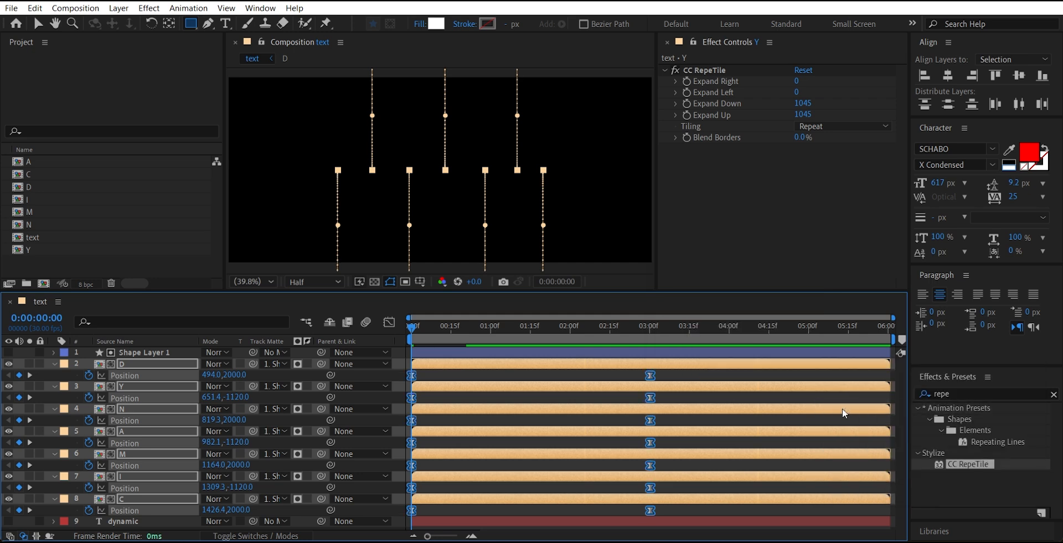
# - Reshape the letters' Position speed graph into a sharp peak at about 0:00:00:20 followed by a long slow-down
pyautogui.click(388, 323)
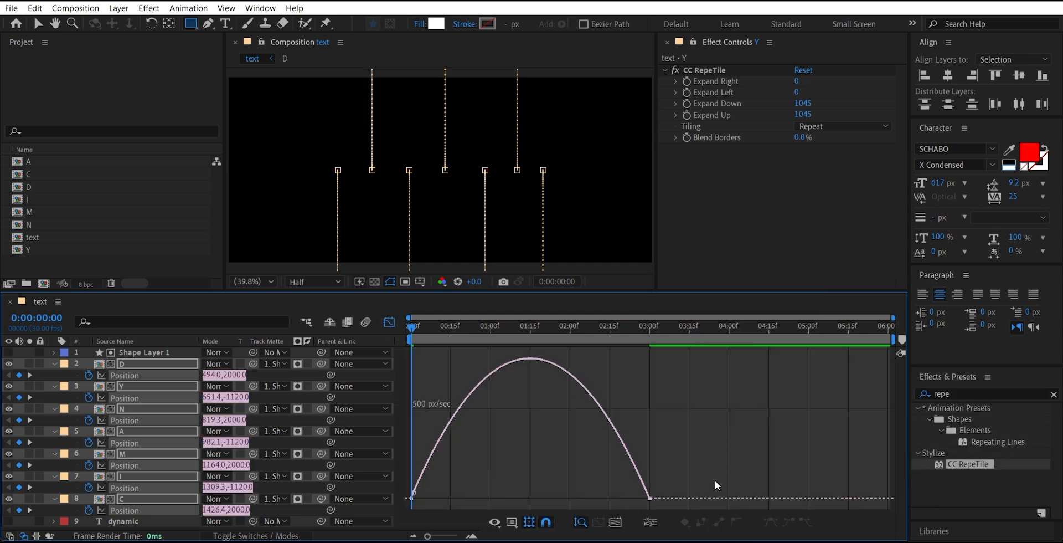
pyautogui.moveTo(714, 482); pyautogui.dragTo(503, 501)
pyautogui.moveTo(444, 477); pyautogui.dragTo(401, 510)
pyautogui.moveTo(451, 493); pyautogui.dragTo(459, 493)
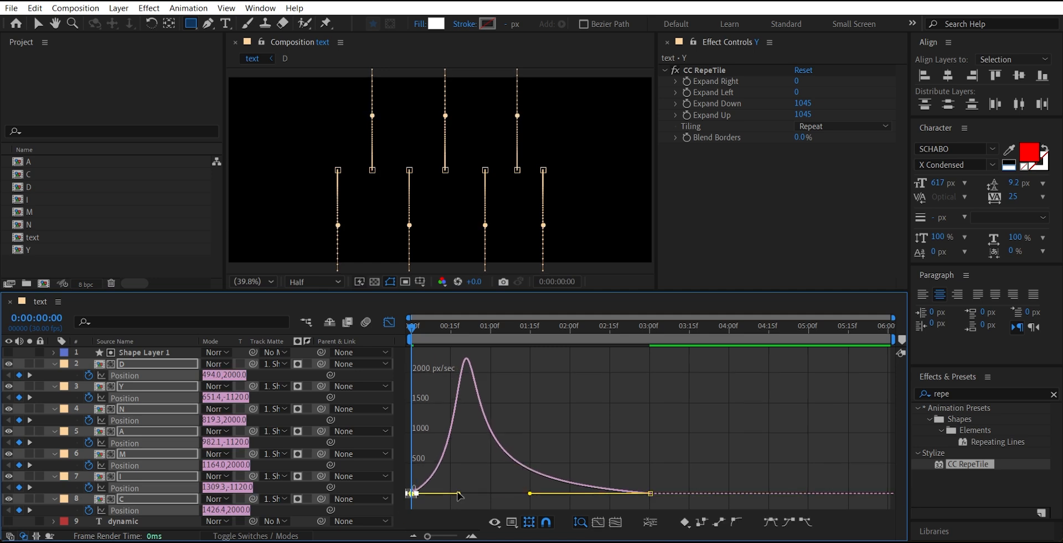
# - Preview the letter animation with the work area ending at 0:00:03:02
pyautogui.click(654, 326)
pyautogui.press('space')
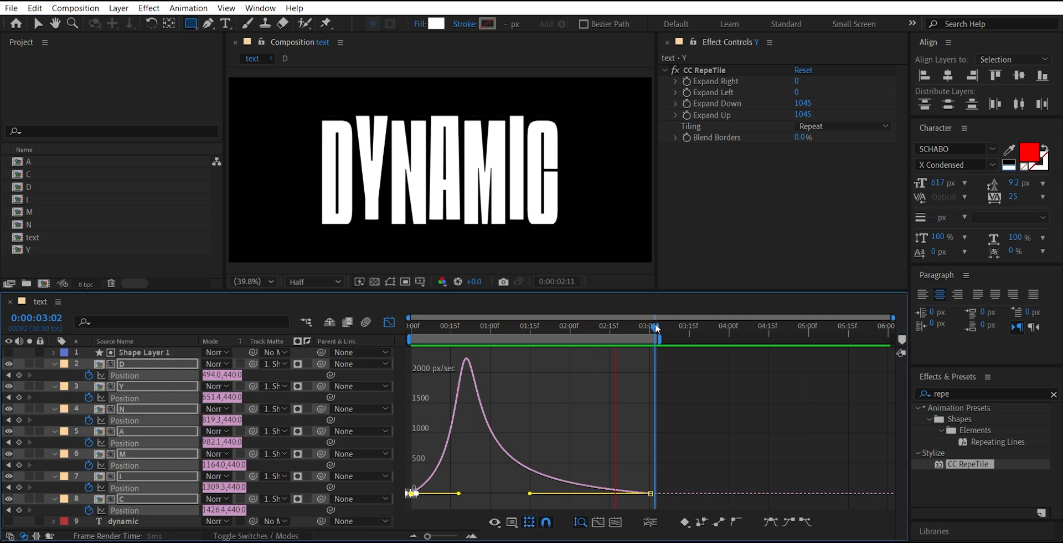
pyautogui.click(389, 321)
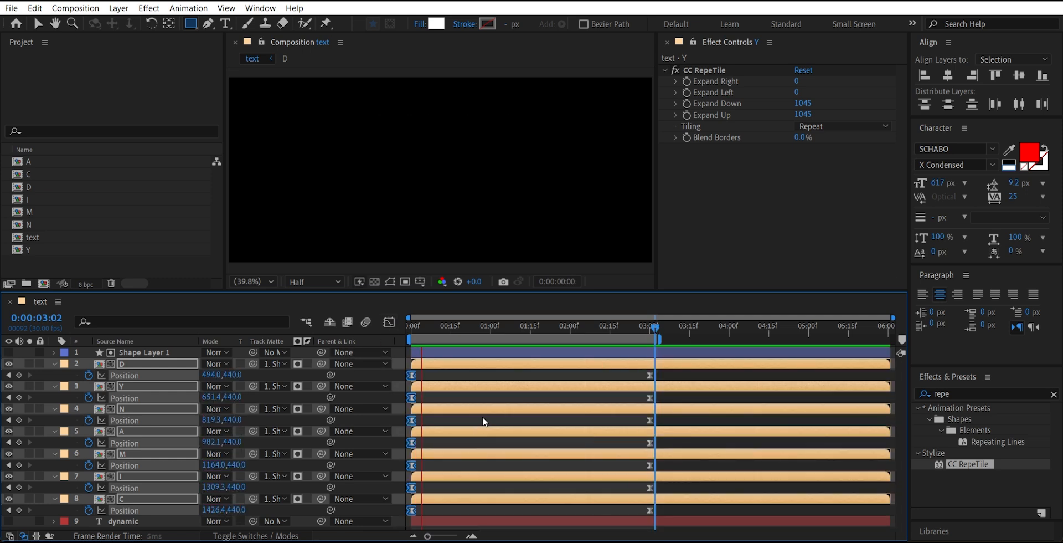
# - Stagger the letter layers' starts: C about 3 frames, M 4, Y and I 7, N 11 and A 14 frames after D
pyautogui.press('u')
pyautogui.click(320, 471)
pyautogui.click(467, 366)
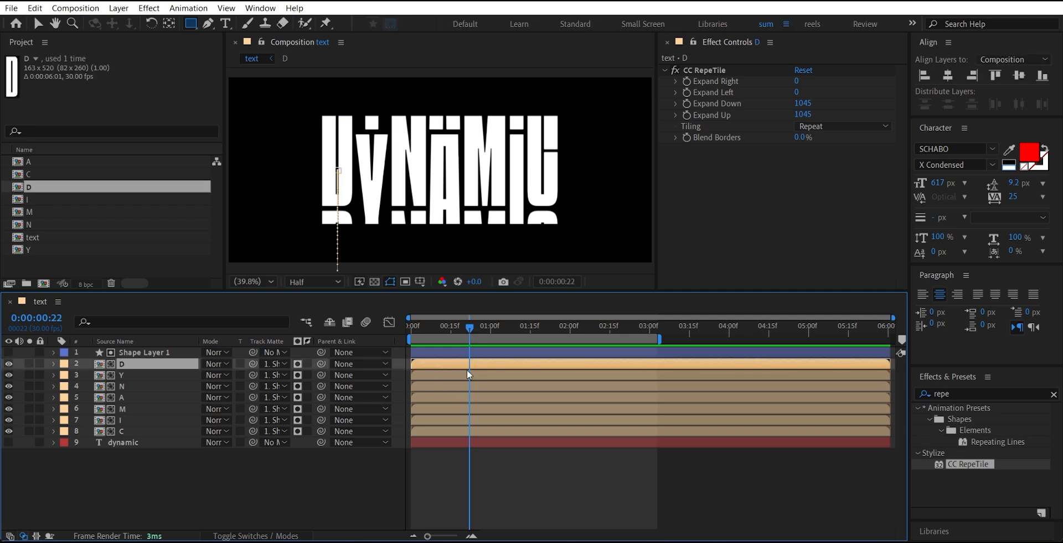
pyautogui.moveTo(466, 374)
pyautogui.mouseDown()
pyautogui.moveTo(480, 375)
pyautogui.moveTo(462, 386)
pyautogui.moveTo(466, 377)
pyautogui.mouseUp()
pyautogui.click(469, 376)
pyautogui.moveTo(444, 397); pyautogui.dragTo(453, 420)
pyautogui.moveTo(444, 431); pyautogui.dragTo(457, 431)
pyautogui.press('space')
pyautogui.press('space')
pyautogui.moveTo(444, 373); pyautogui.dragTo(453, 374)
pyautogui.moveTo(455, 383); pyautogui.dragTo(470, 383)
pyautogui.moveTo(441, 431); pyautogui.dragTo(446, 409)
pyautogui.moveTo(444, 397); pyautogui.dragTo(475, 395)
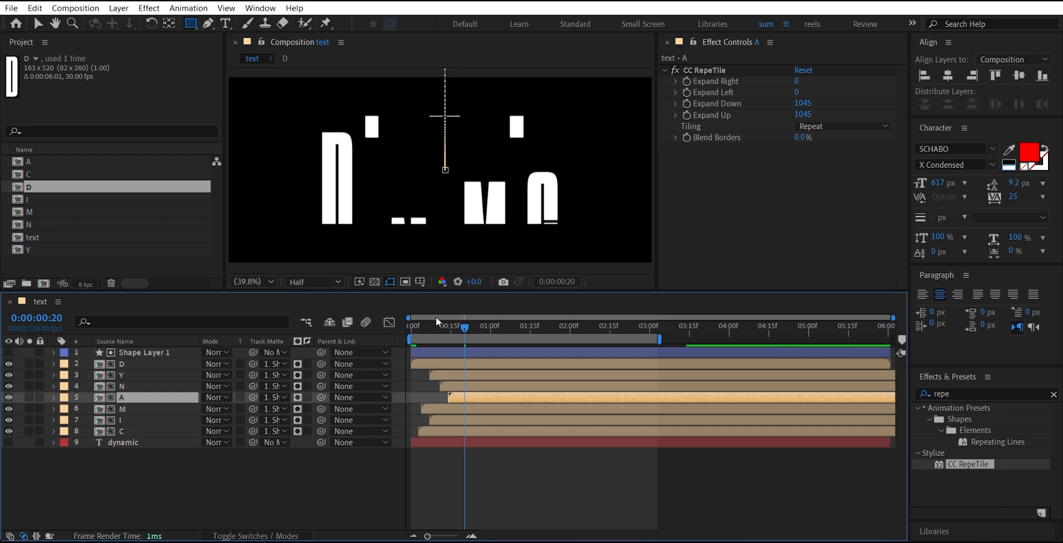
# - Stretch the letters' final Position keyframes proportionally apart, with A's at about 0:00:04:12, and end the work area at 0:00:04:14
pyautogui.moveTo(436, 324); pyautogui.dragTo(714, 320)
pyautogui.click(115, 363)
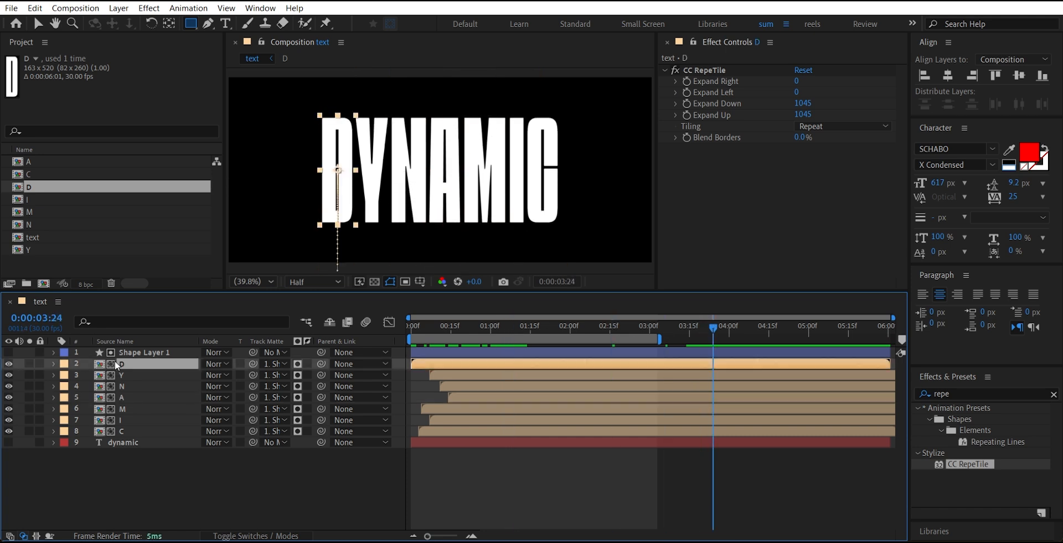
pyautogui.keyDown('shift'); pyautogui.click(121, 430); pyautogui.keyUp('shift')
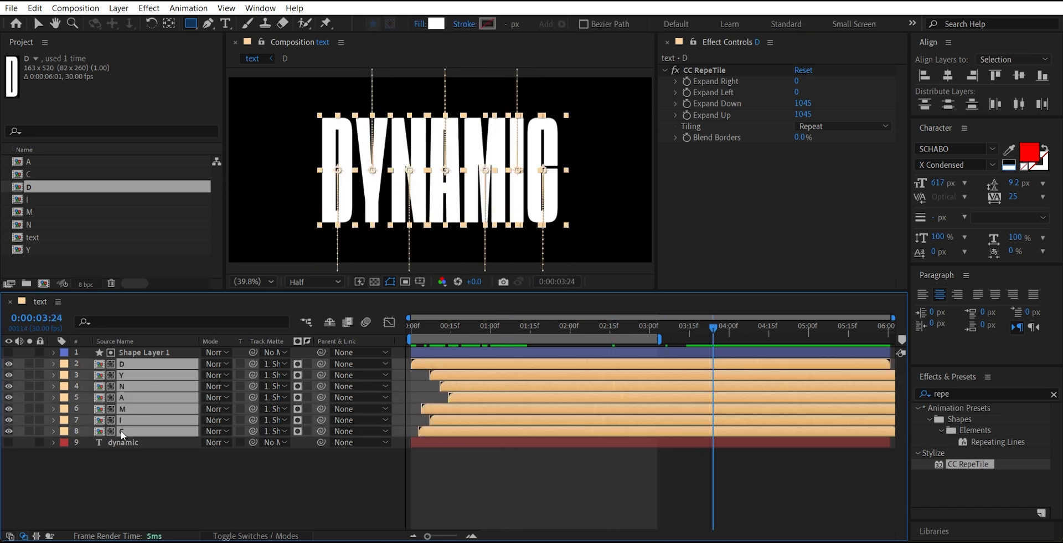
pyautogui.press('p')
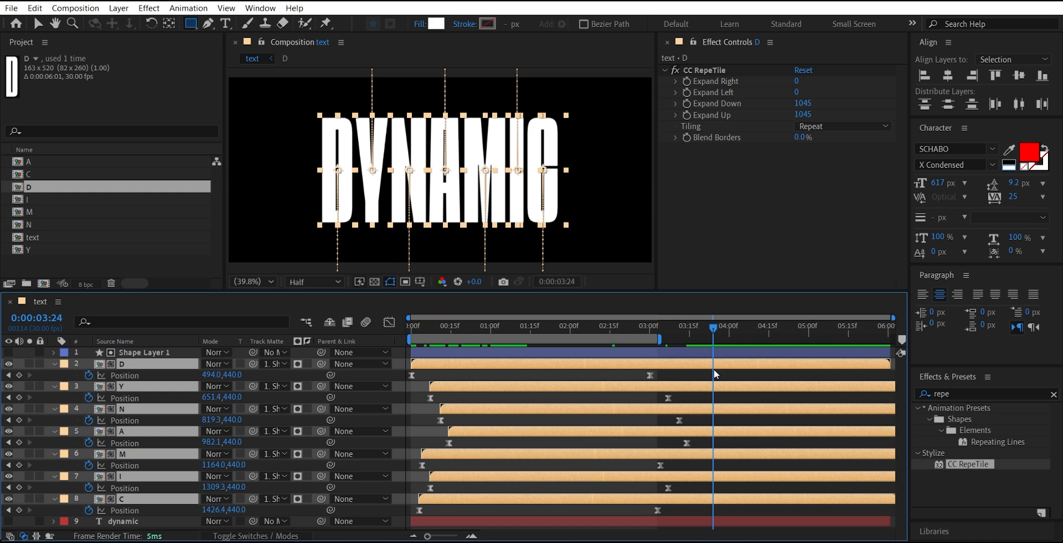
pyautogui.moveTo(714, 368); pyautogui.dragTo(613, 516)
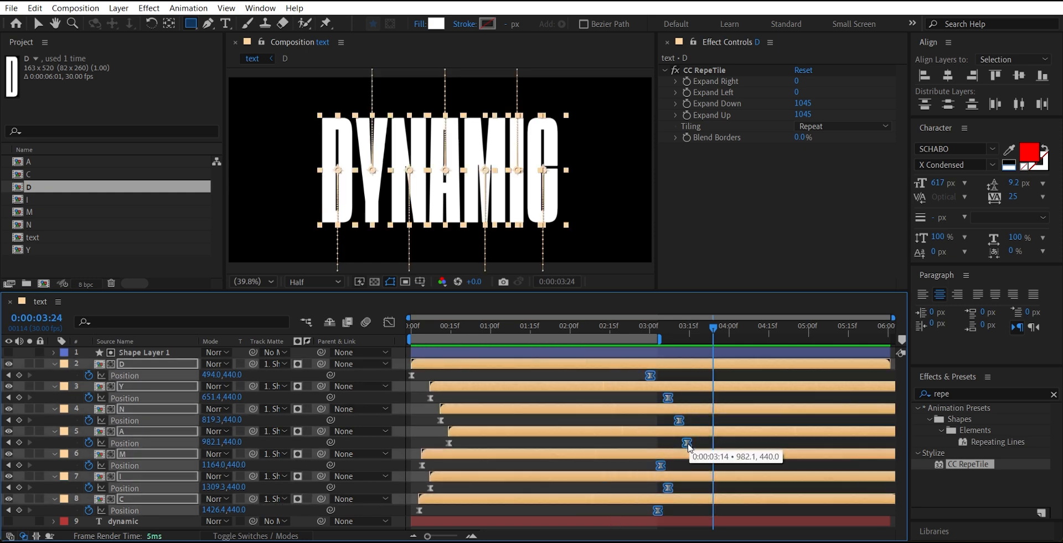
pyautogui.moveTo(688, 447); pyautogui.dragTo(764, 436)
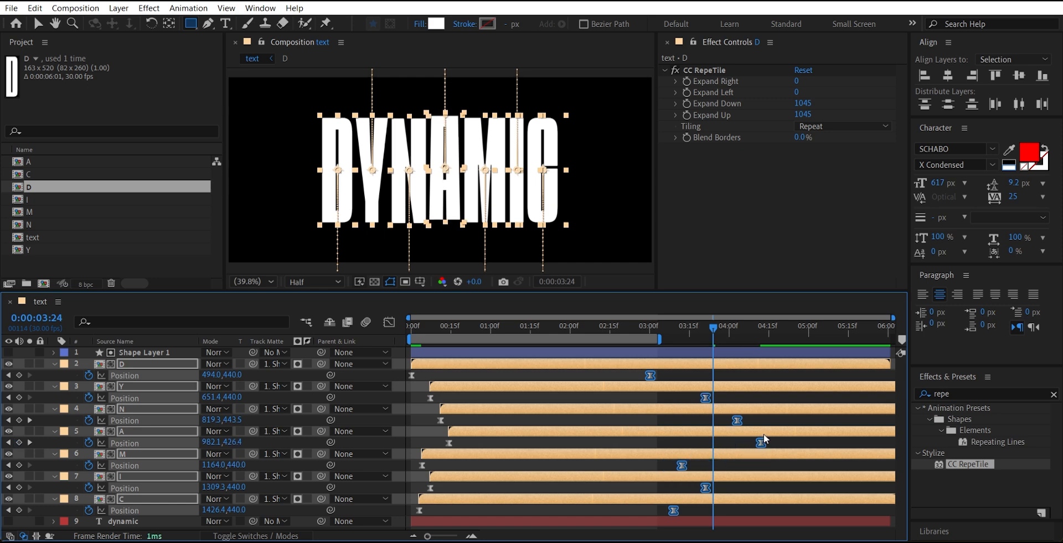
pyautogui.click(766, 332)
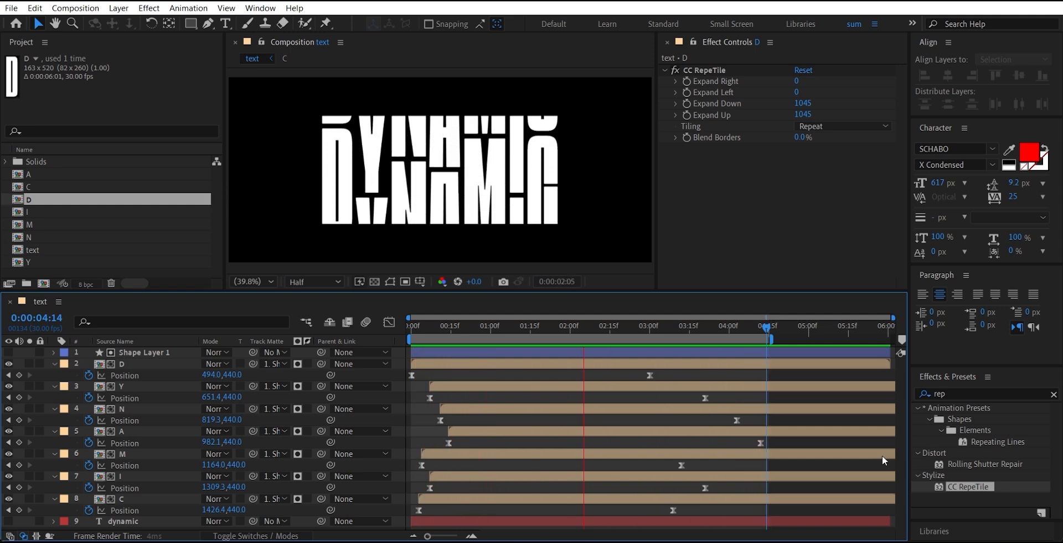
# - Create a 1920 x 880 composition named render with a 0:00:05:01 duration and add the text composition to it
pyautogui.hotkey('ctrl', 'k')
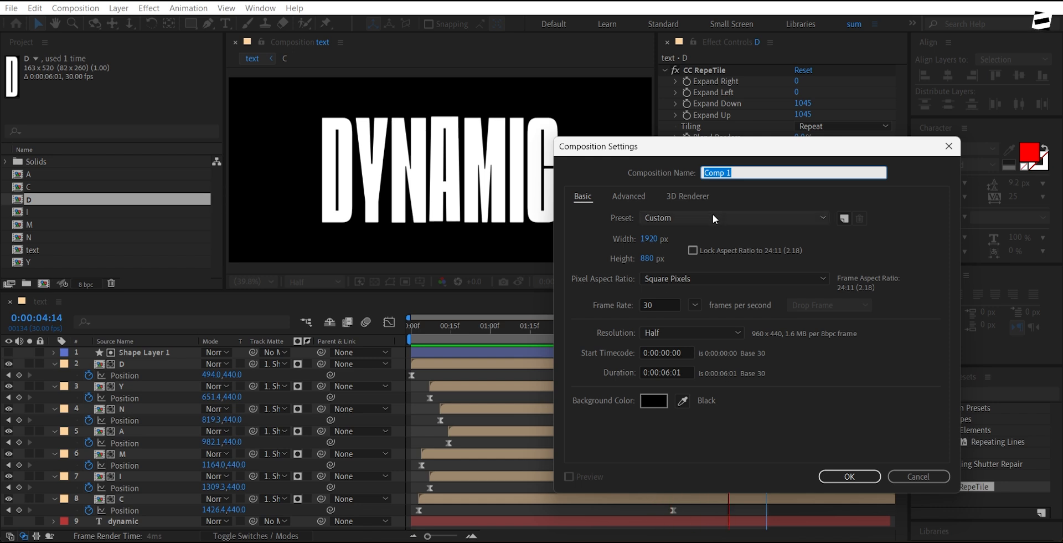
pyautogui.write('render')
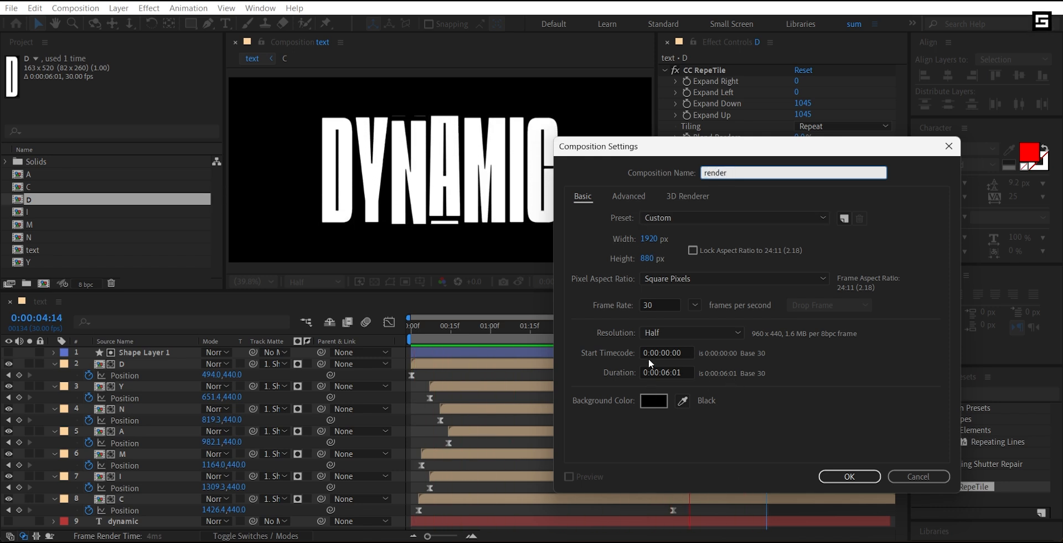
pyautogui.moveTo(665, 372); pyautogui.dragTo(671, 371)
pyautogui.write('5')
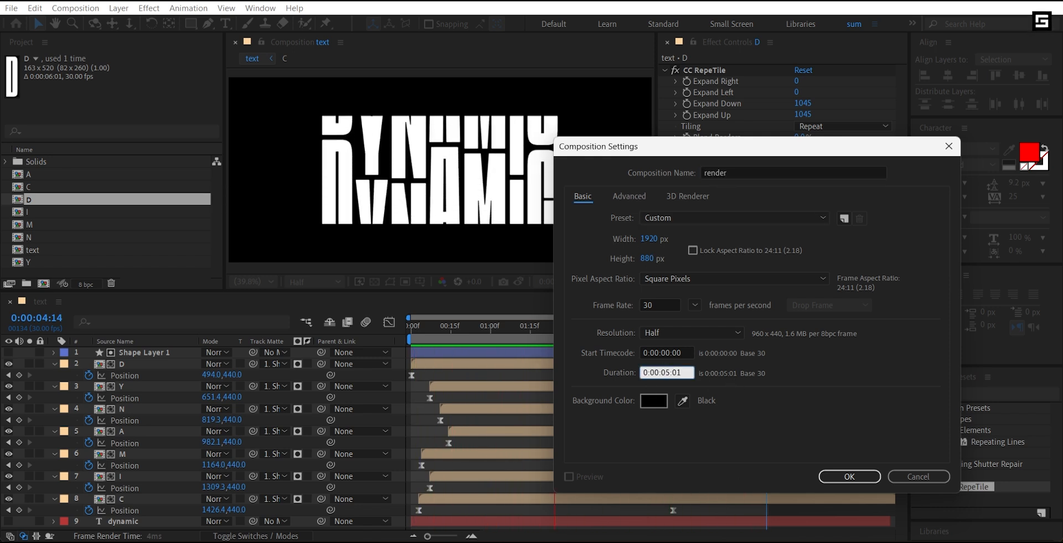
pyautogui.click(862, 477)
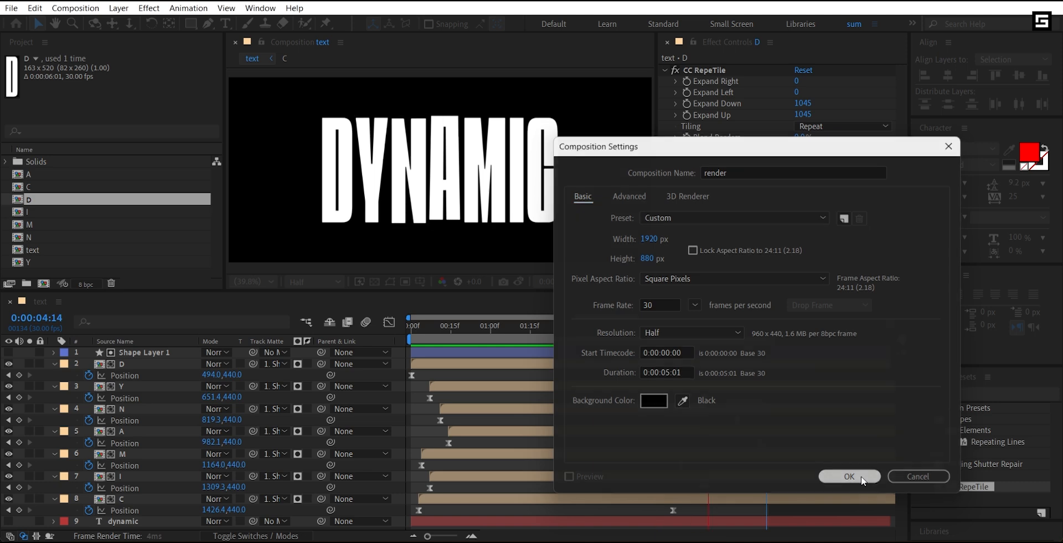
pyautogui.moveTo(47, 261); pyautogui.dragTo(166, 416)
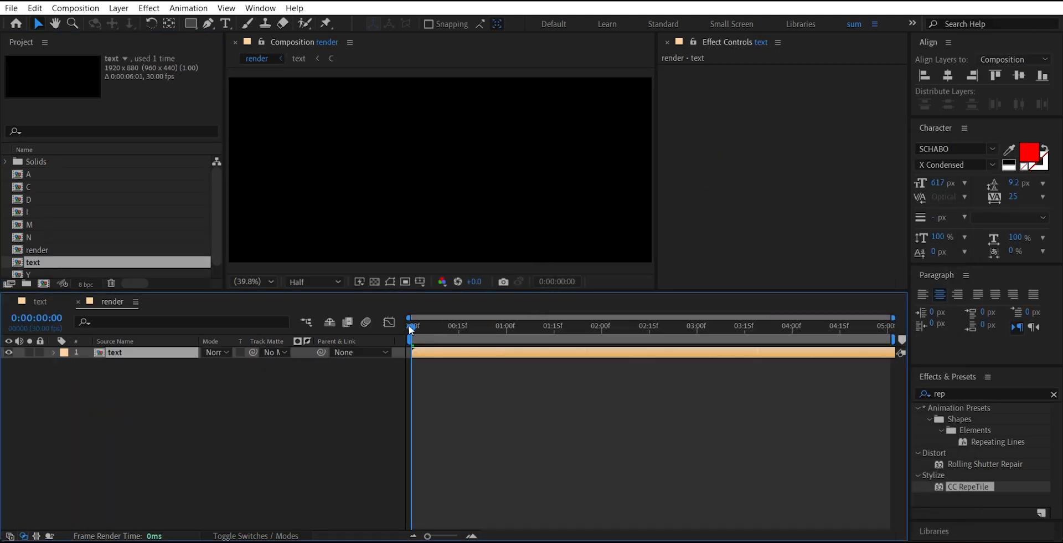
# - Scale the text layer in the render composition down to less than half its size, keeping it centered
pyautogui.moveTo(407, 323); pyautogui.dragTo(471, 323)
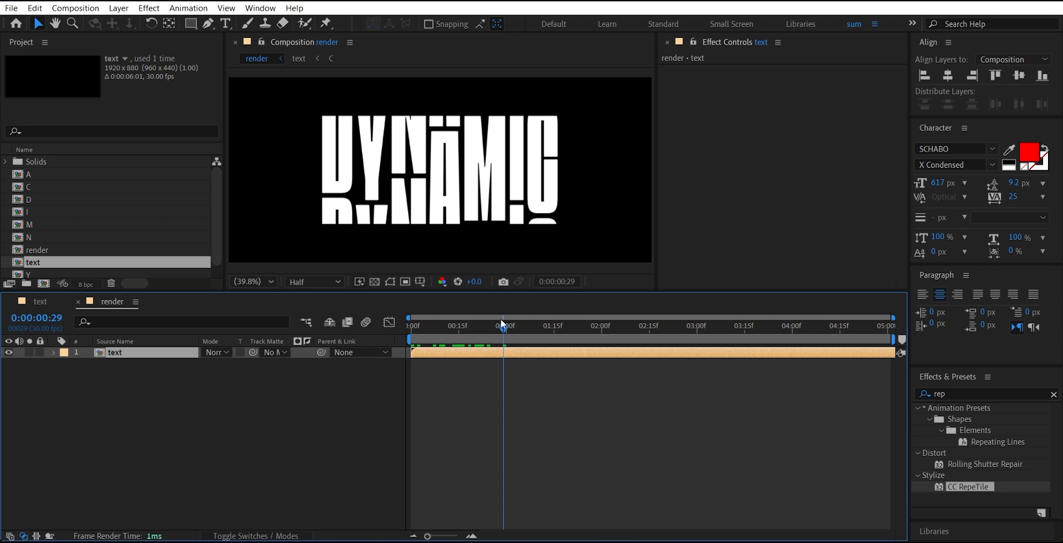
pyautogui.press(',')
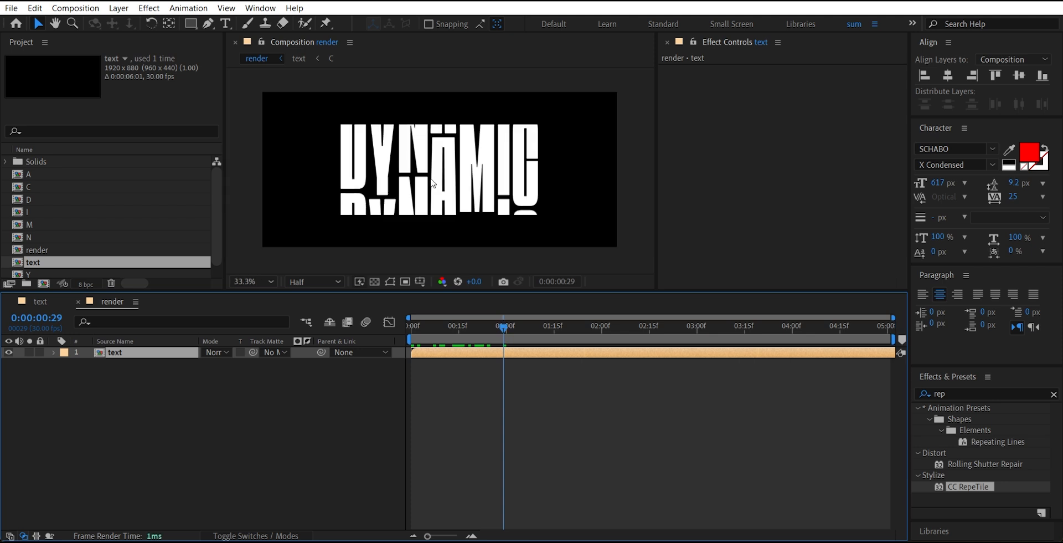
pyautogui.hotkey('ctrl', 'shift', 'h')
pyautogui.moveTo(617, 168); pyautogui.dragTo(517, 175)
pyautogui.click(340, 420)
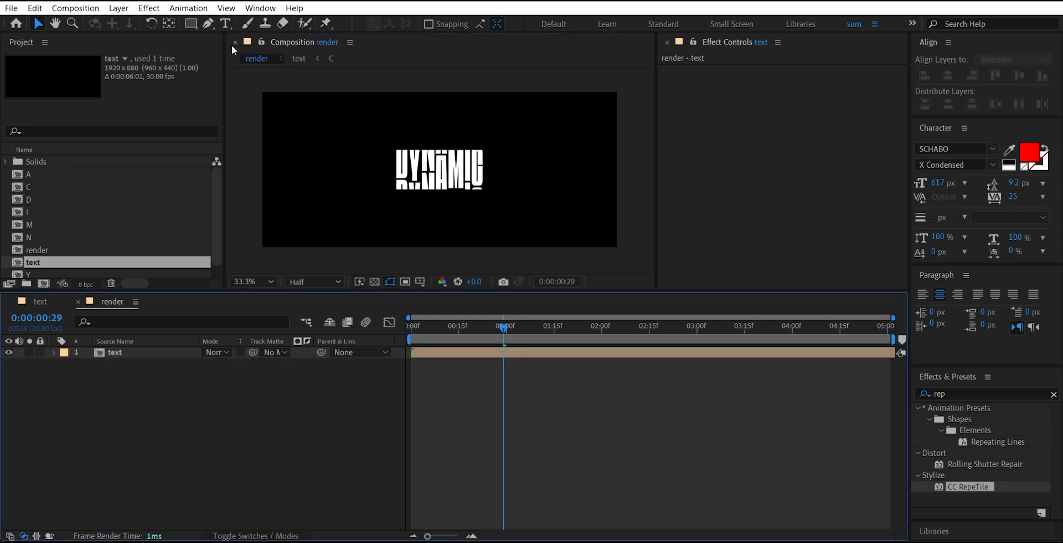
# - Create a full-frame rectangle shape layer beneath the text layer in the render composition and fill it white, FFFFFF
pyautogui.doubleClick(191, 25)
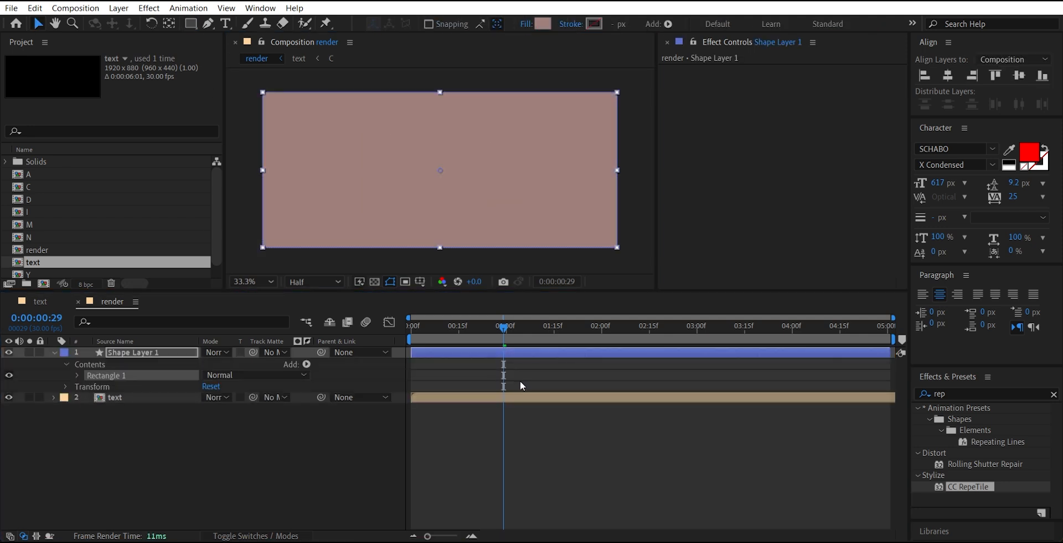
pyautogui.click(545, 25)
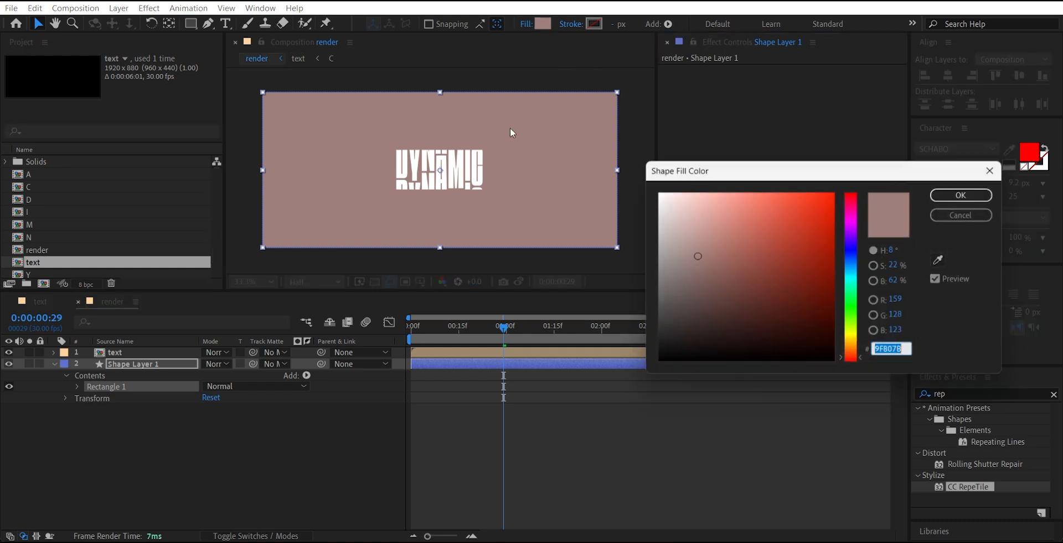
pyautogui.moveTo(820, 308); pyautogui.dragTo(574, 143)
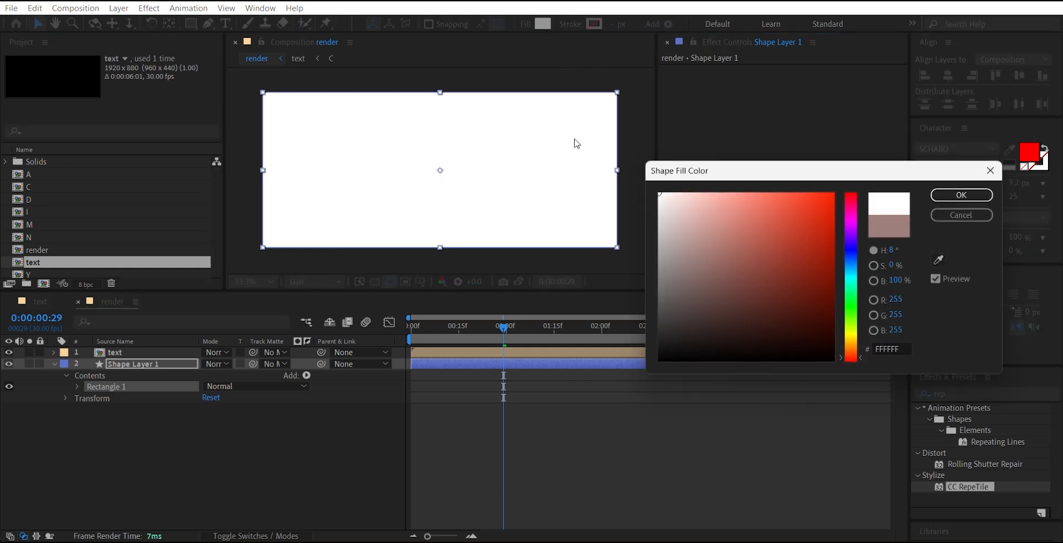
pyautogui.press('Return')
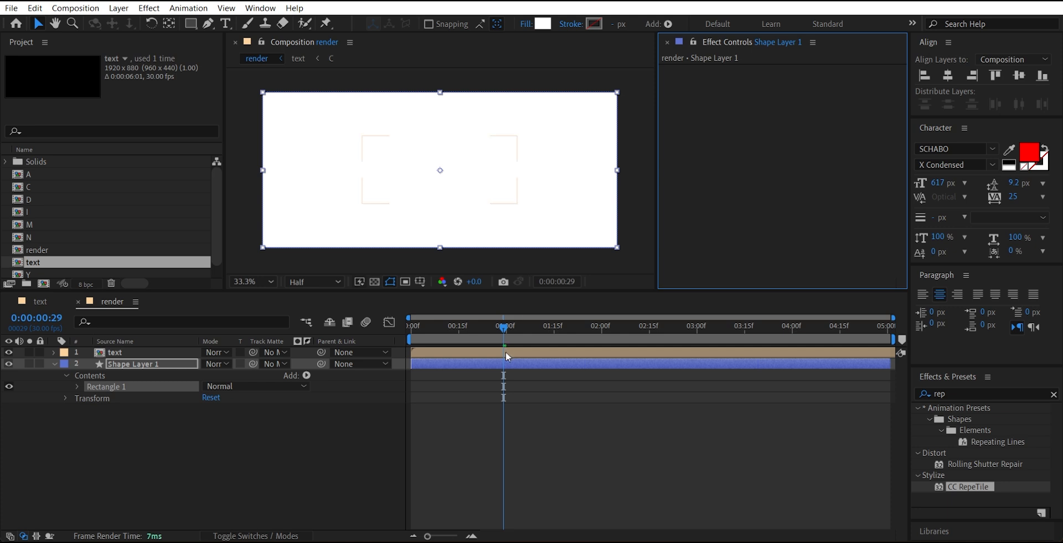
# - Apply the Fill effect to the text layer and set its color to a deep red, C51700
pyautogui.click(506, 352)
pyautogui.doubleClick(971, 393)
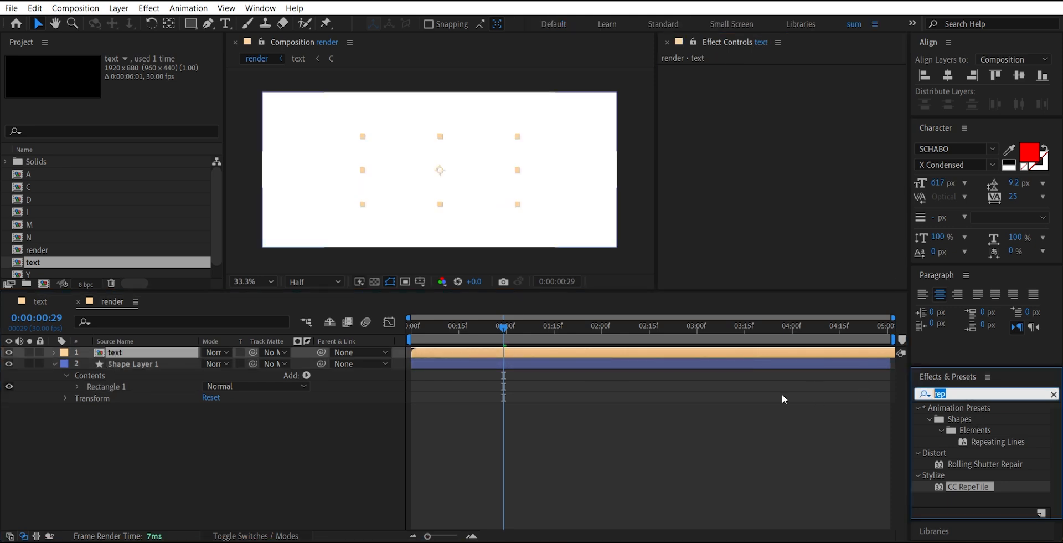
pyautogui.write('fill')
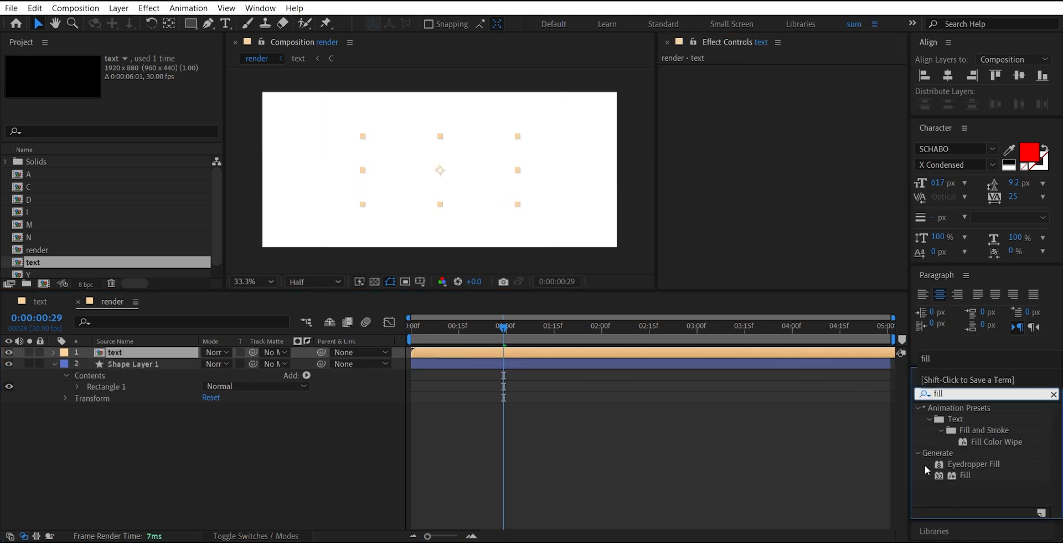
pyautogui.doubleClick(964, 475)
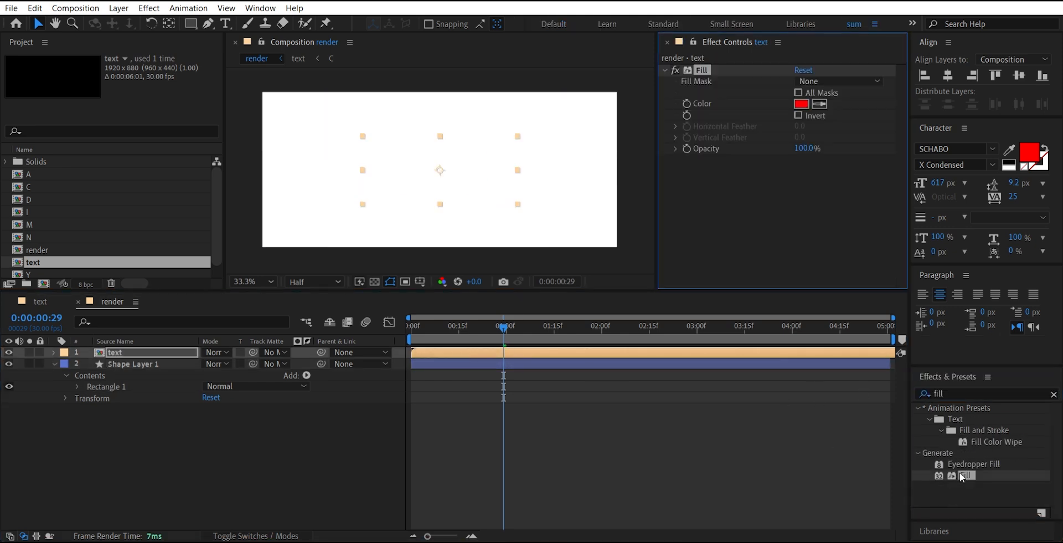
pyautogui.click(803, 105)
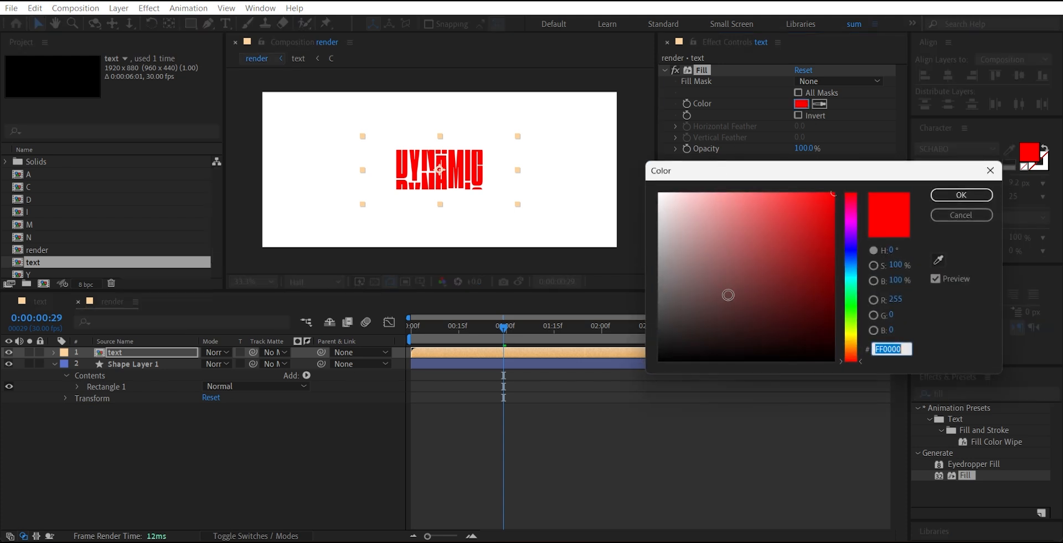
pyautogui.click(850, 355)
pyautogui.moveTo(824, 203); pyautogui.dragTo(836, 231)
pyautogui.click(846, 358)
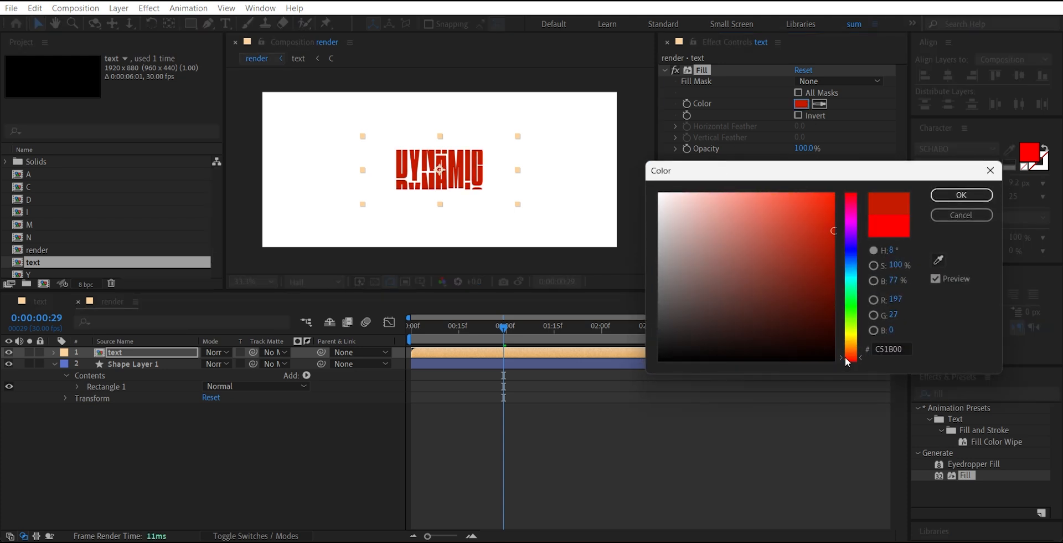
pyautogui.click(961, 195)
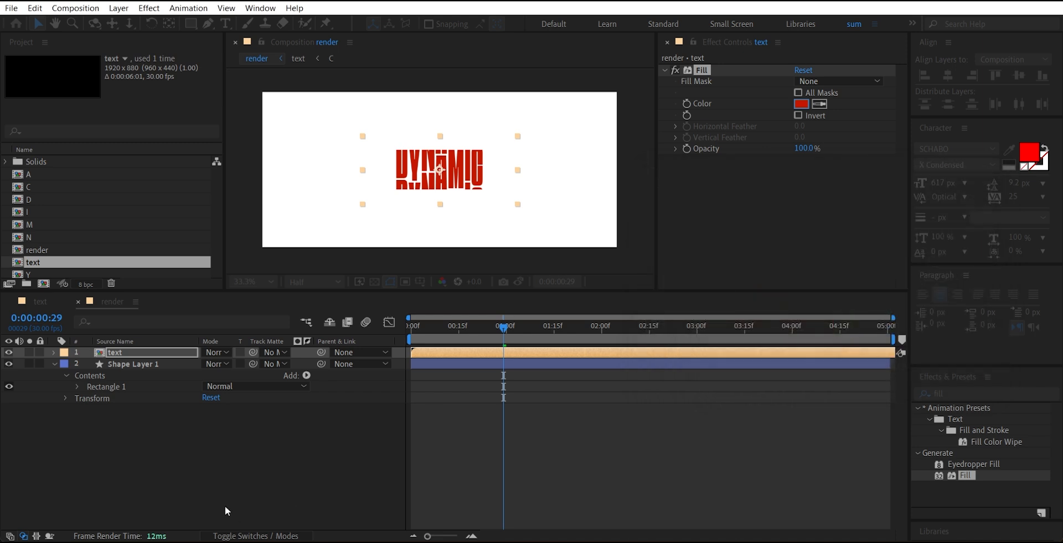
# - Split both the text layer and the rectangle shape layer at 0:00:00:15
pyautogui.click(460, 328)
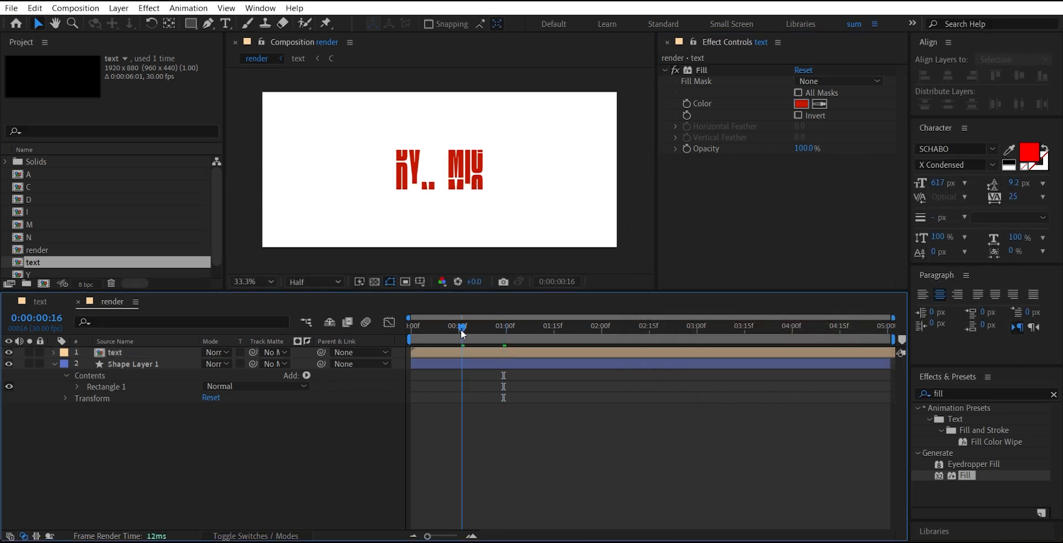
pyautogui.moveTo(176, 440); pyautogui.dragTo(167, 352)
pyautogui.hotkey('ctrl', 'shift', 'd')
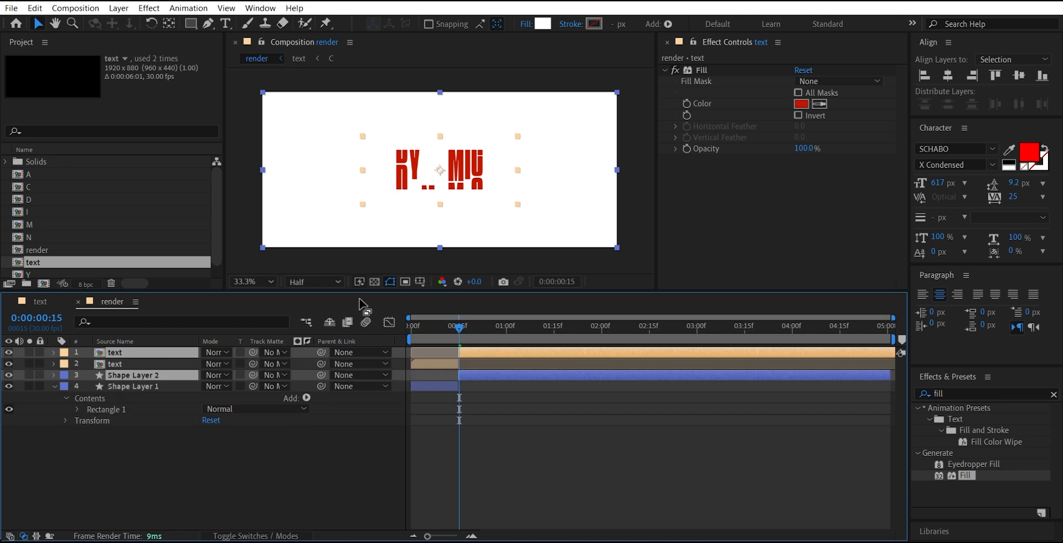
# - Split the second text and shape layer segments again at 0:00:00:21
pyautogui.click(469, 331)
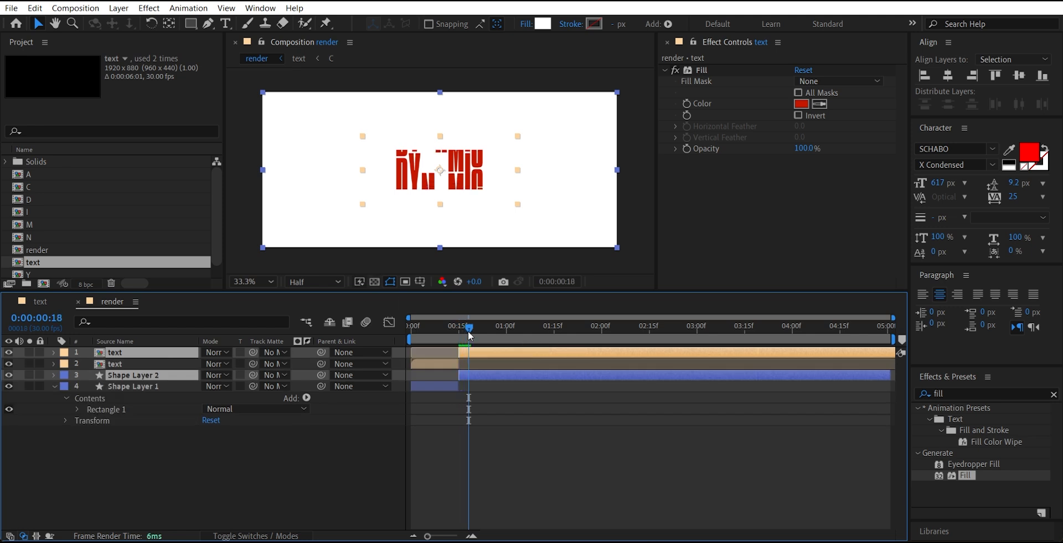
pyautogui.press('pagedown')
pyautogui.press('pagedown')
pyautogui.press('pagedown')
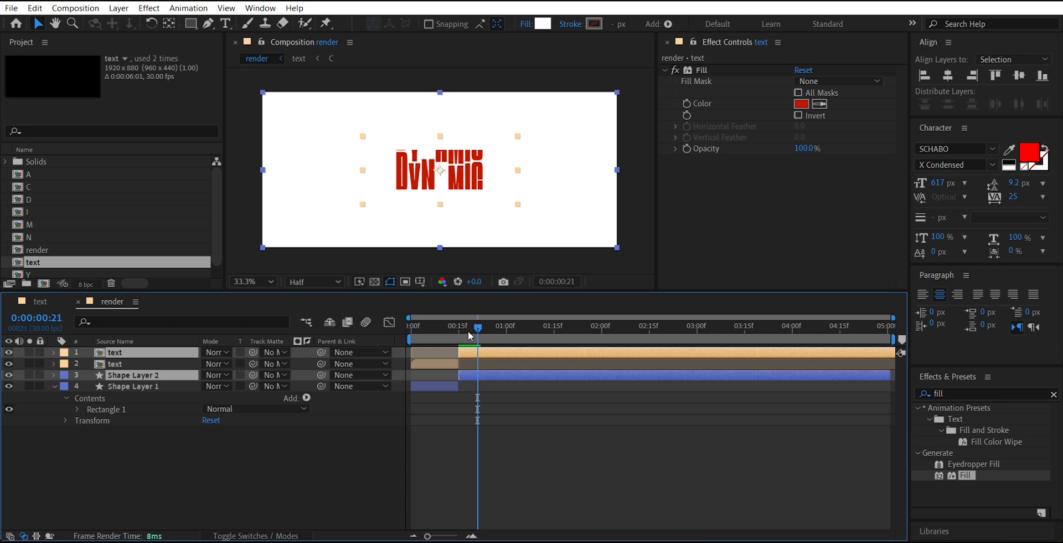
pyautogui.hotkey('ctrl', 'shift', 'd')
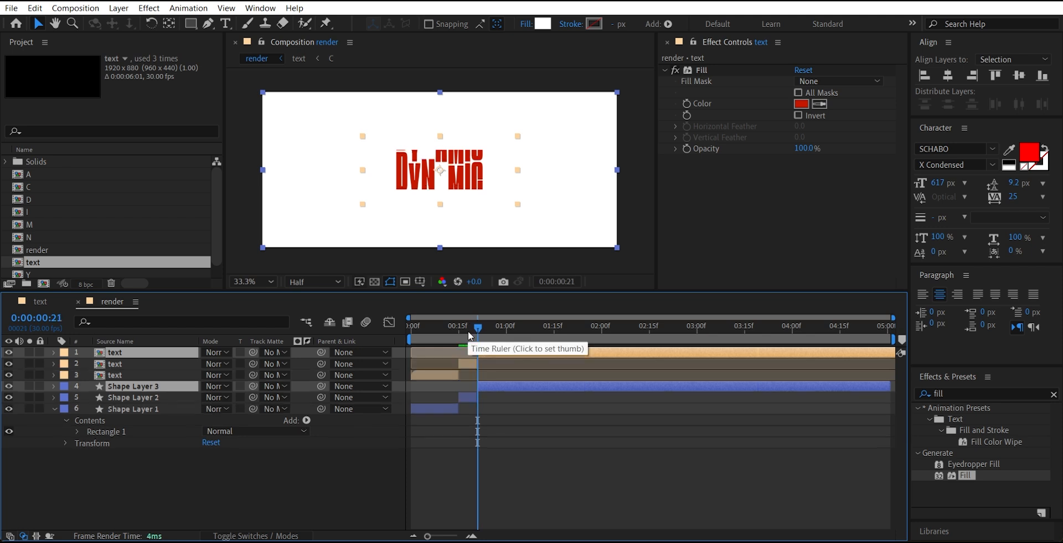
# - Change the Fill effect color of the middle text segment, between frames 15 and 21, to black
pyautogui.press('=')
pyautogui.press('=')
pyautogui.click(520, 329)
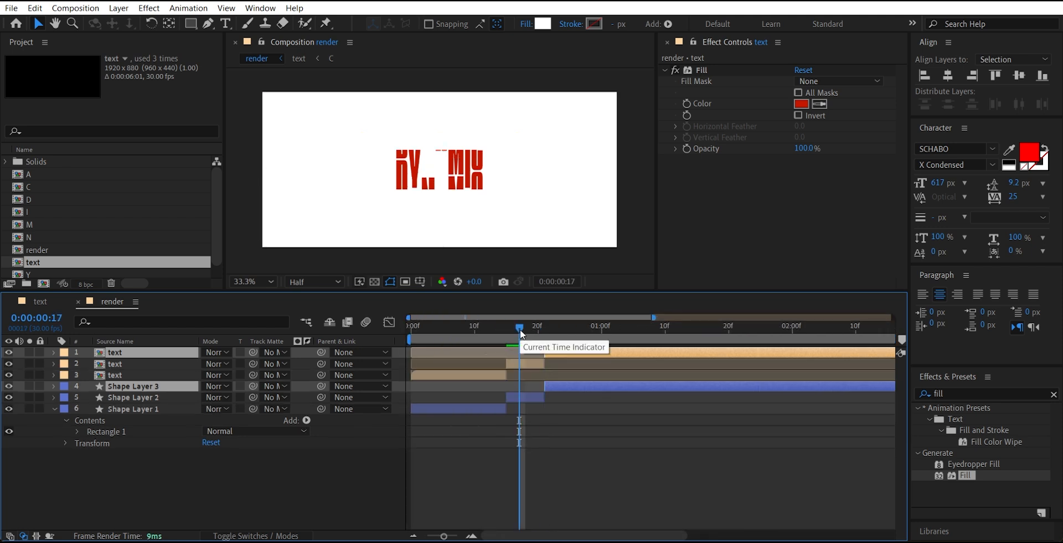
pyautogui.click(304, 469)
pyautogui.click(527, 364)
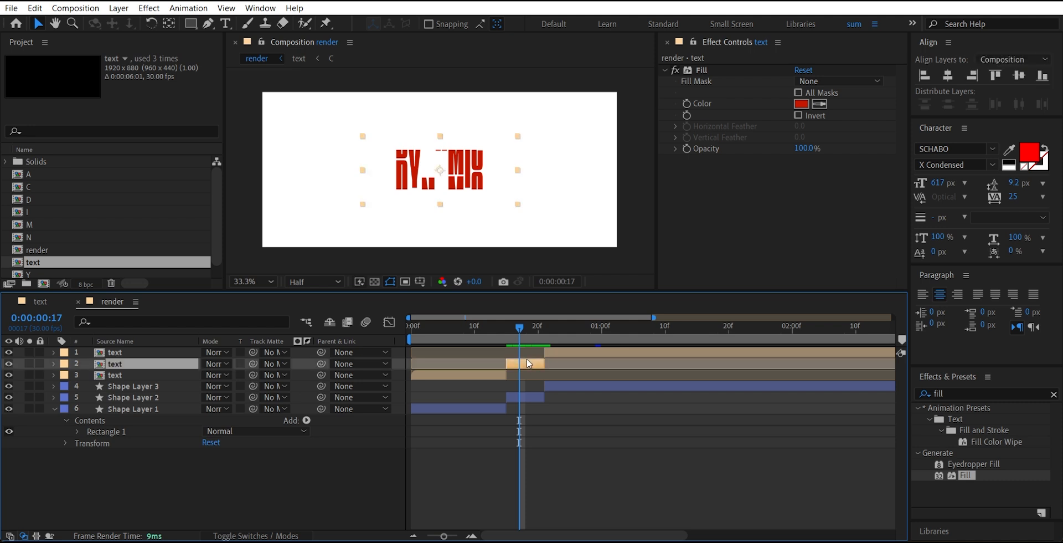
pyautogui.click(802, 103)
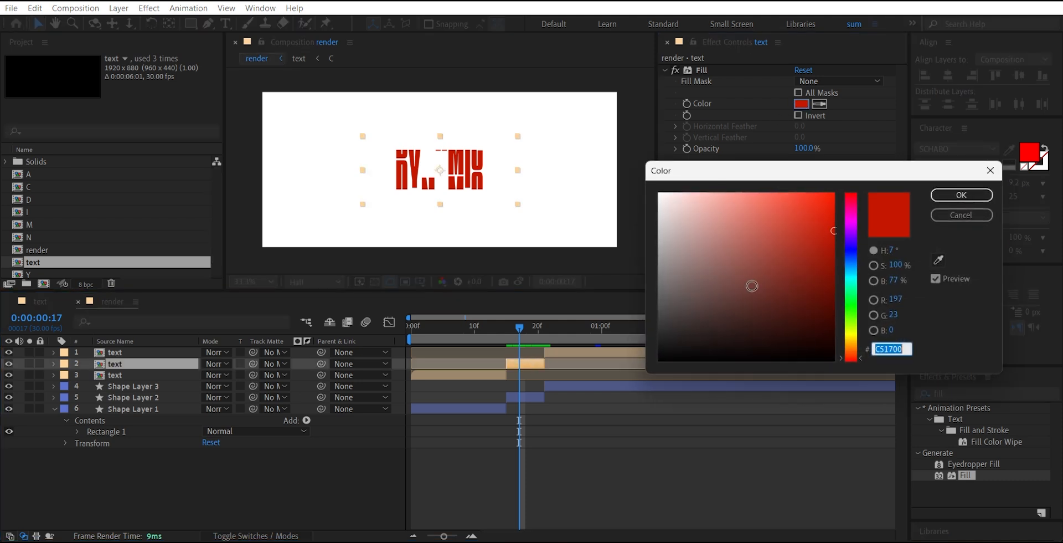
pyautogui.moveTo(750, 284); pyautogui.dragTo(853, 386)
pyautogui.press('Return')
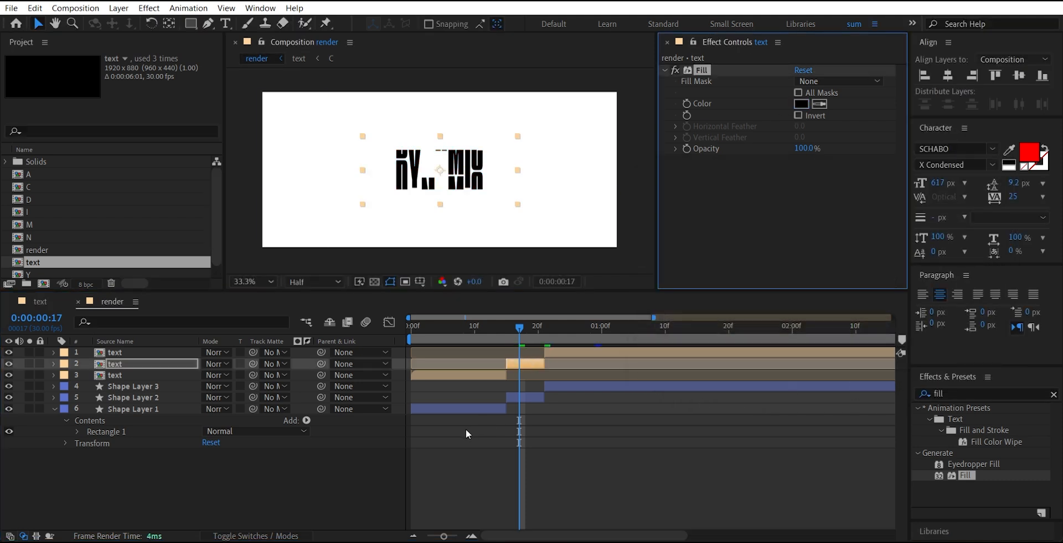
# - Give the middle shape segment, Shape Layer 2, a vertical linear gradient fill from red BC0000 at the top to orange FF9A69 at the bottom
pyautogui.click(527, 395)
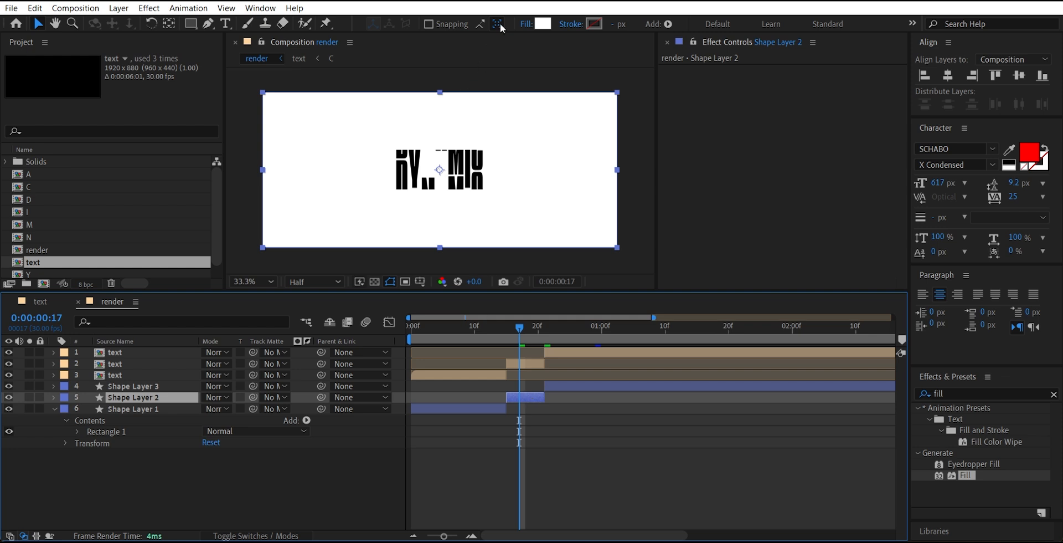
pyautogui.click(521, 24)
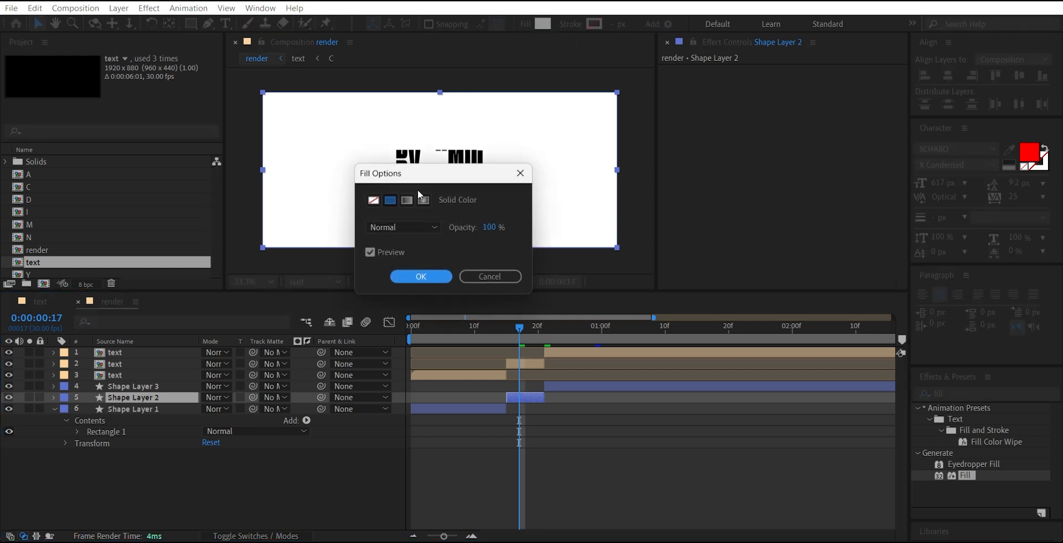
pyautogui.click(409, 203)
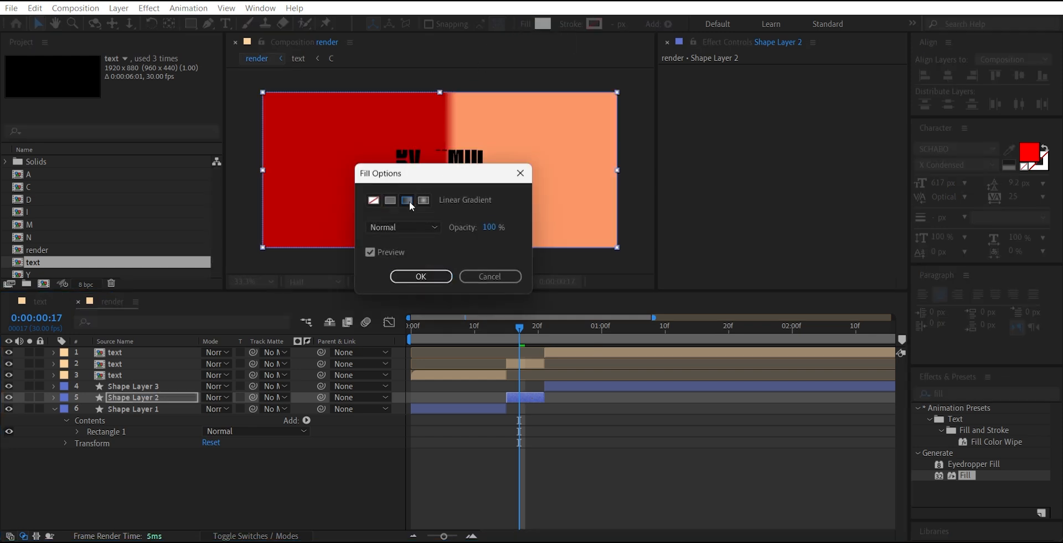
pyautogui.click(422, 277)
pyautogui.moveTo(460, 172); pyautogui.dragTo(439, 247)
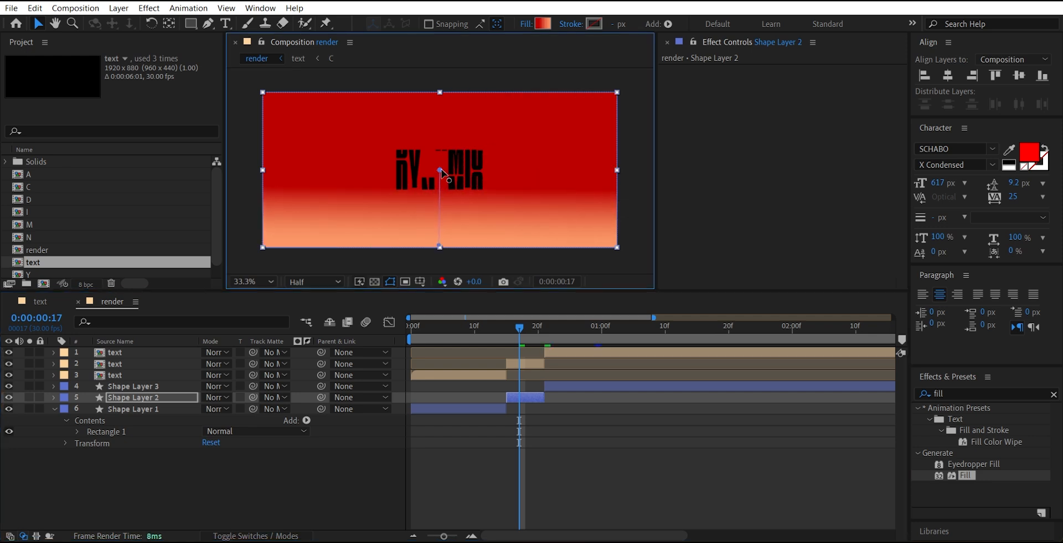
pyautogui.moveTo(440, 169); pyautogui.dragTo(439, 95)
pyautogui.click(542, 24)
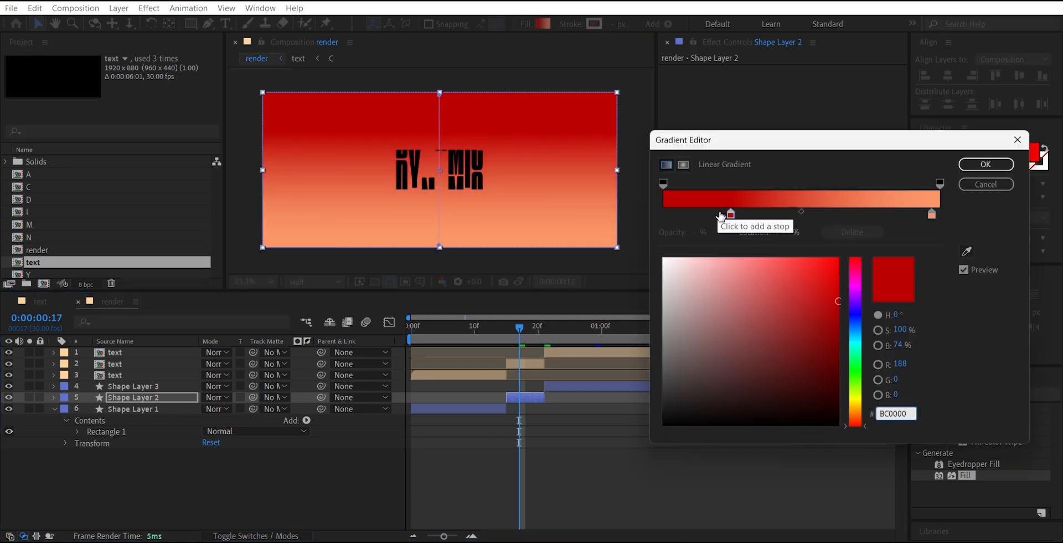
pyautogui.click(731, 213)
pyautogui.click(932, 214)
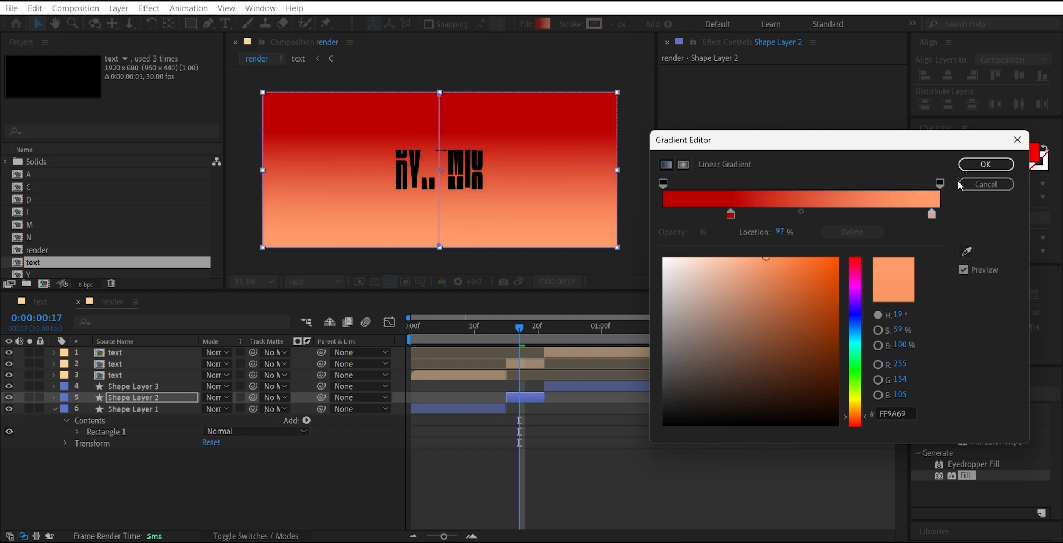
pyautogui.click(986, 164)
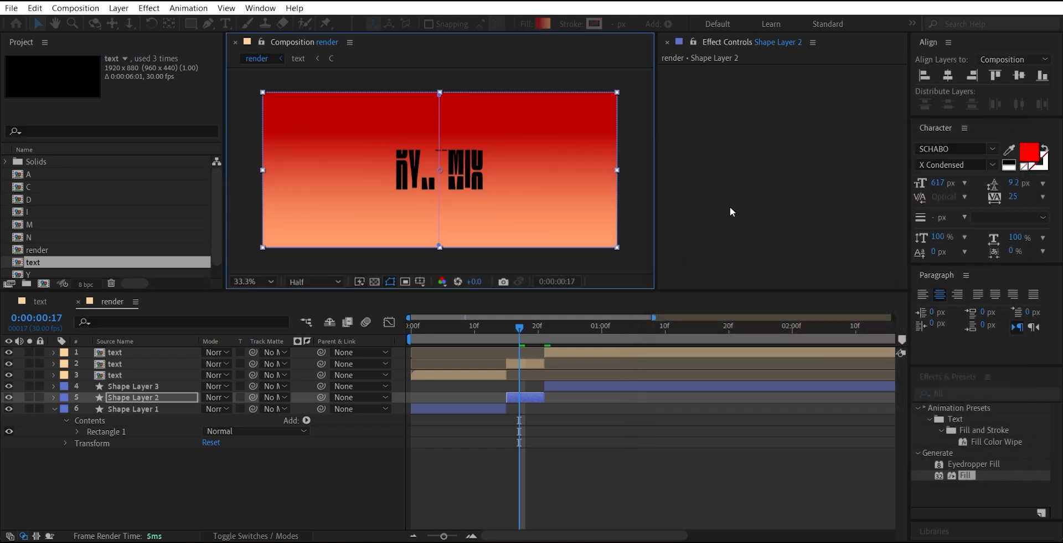
# - Enlarge the middle text segment until its letters fill the frame, and slip its content earlier without moving its in and out points
pyautogui.click(523, 362)
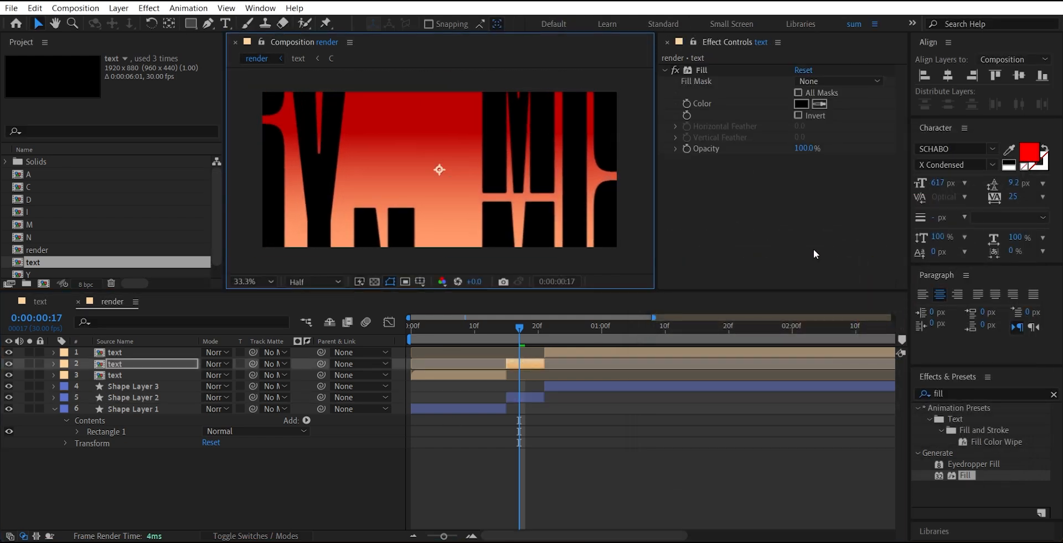
pyautogui.click(169, 24)
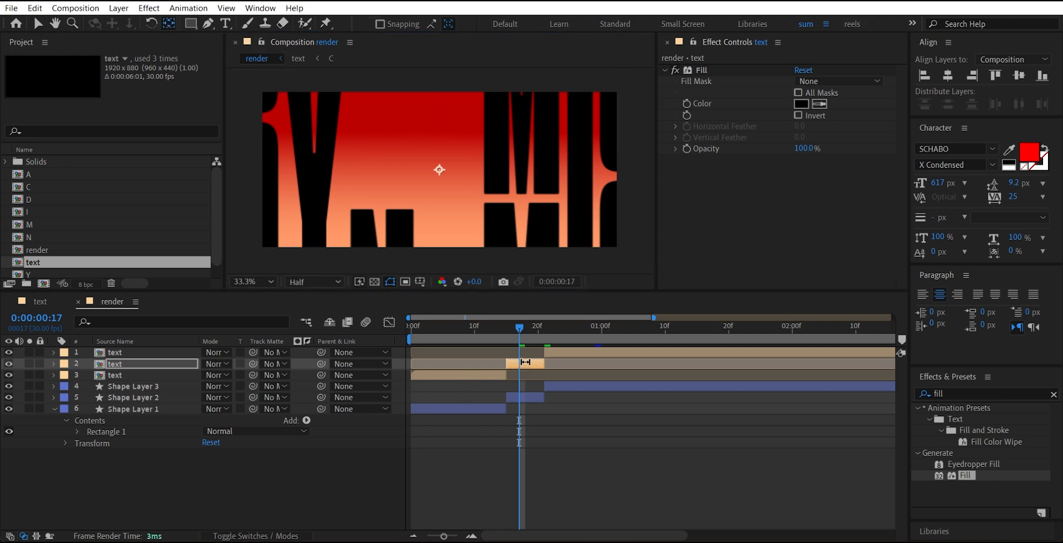
pyautogui.moveTo(525, 362); pyautogui.dragTo(488, 365)
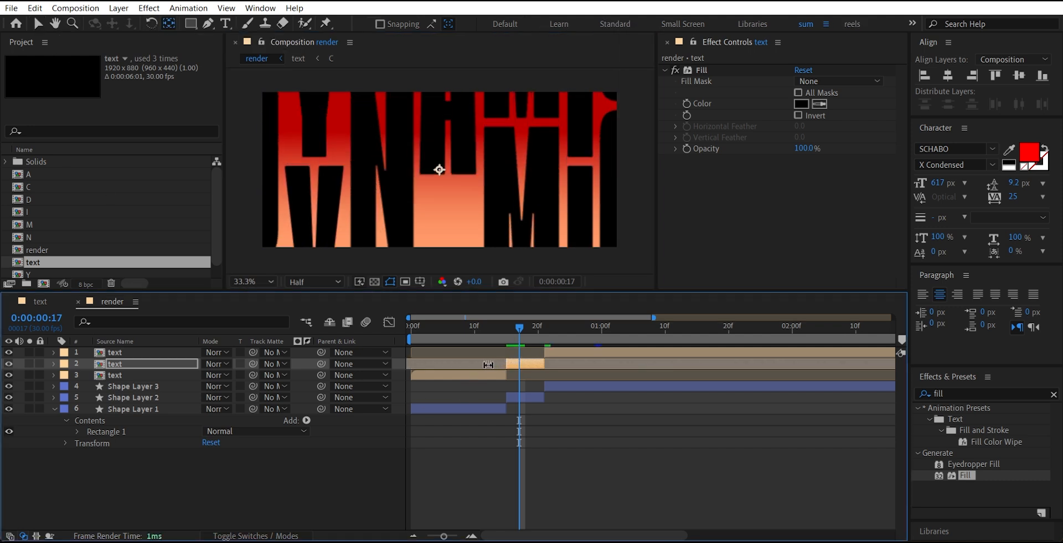
pyautogui.moveTo(519, 328); pyautogui.dragTo(492, 373)
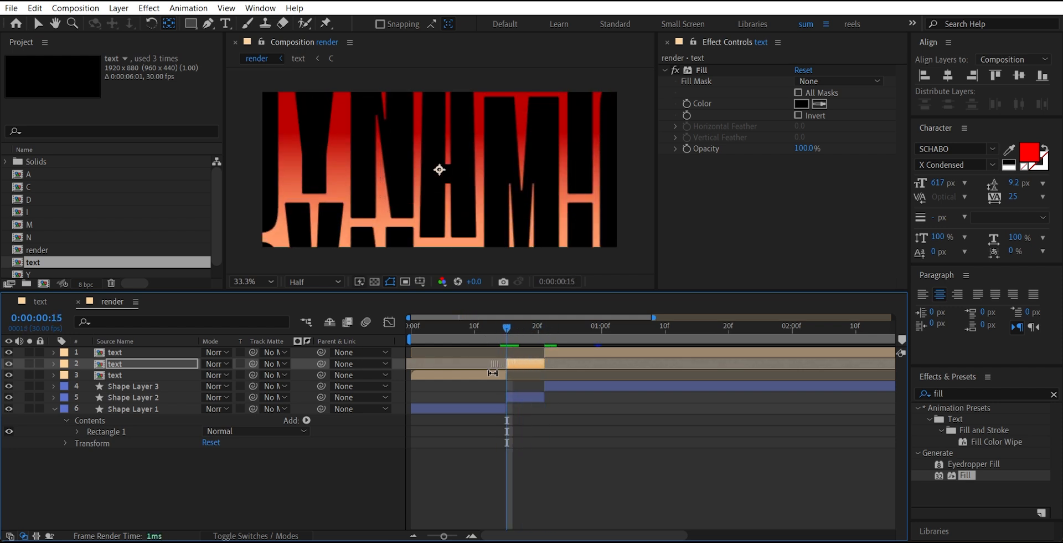
# - Set the fill of the last background segment, Shape Layer 3, to near-black 120000, working at 0:00:01:05
pyautogui.moveTo(503, 324); pyautogui.dragTo(631, 315)
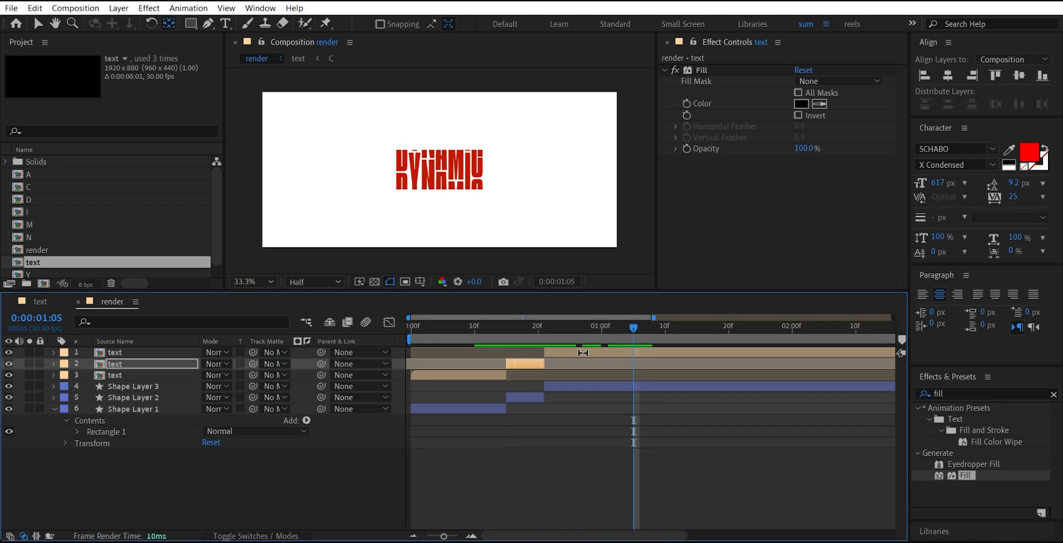
pyautogui.click(576, 387)
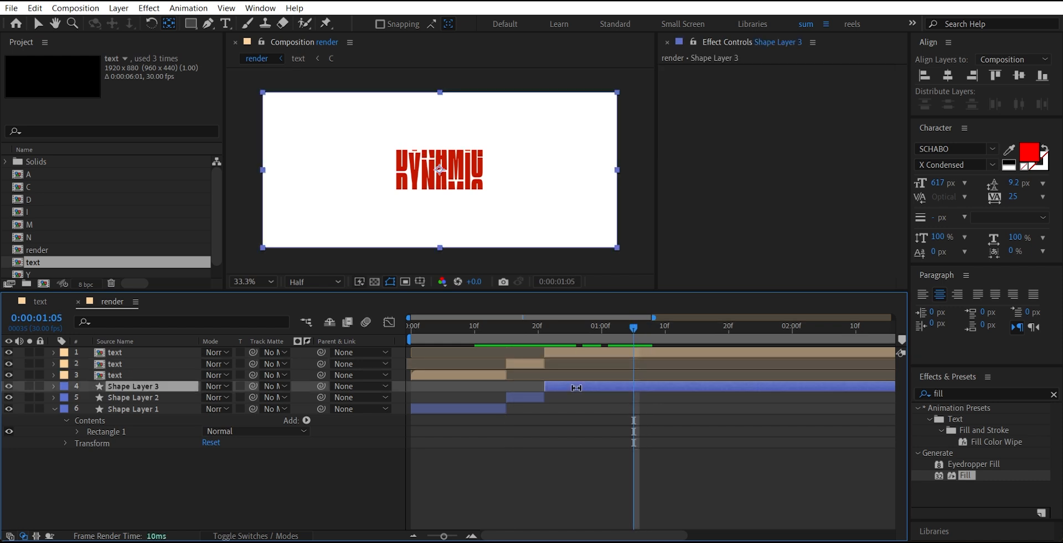
pyautogui.click(39, 23)
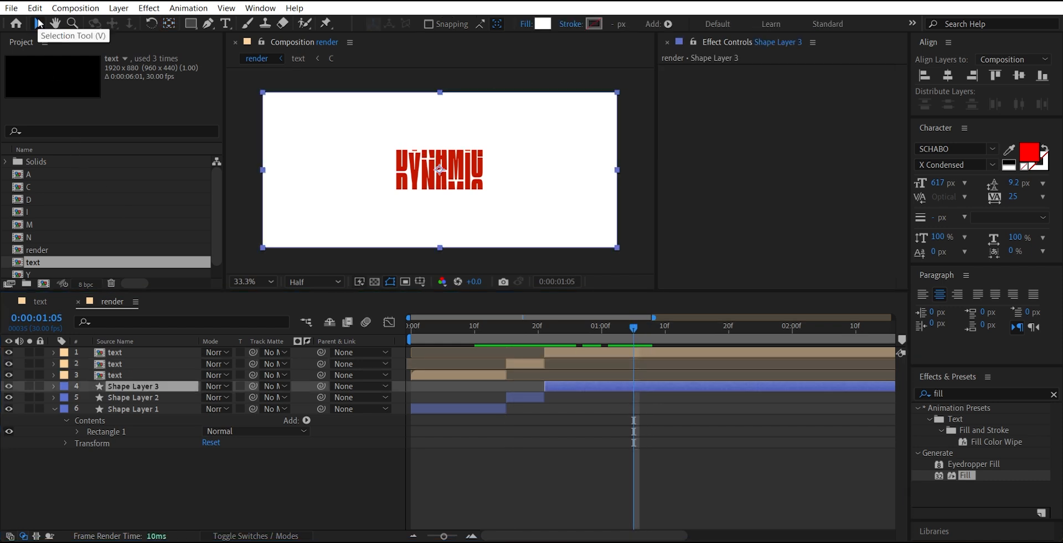
pyautogui.click(543, 25)
pyautogui.click(833, 352)
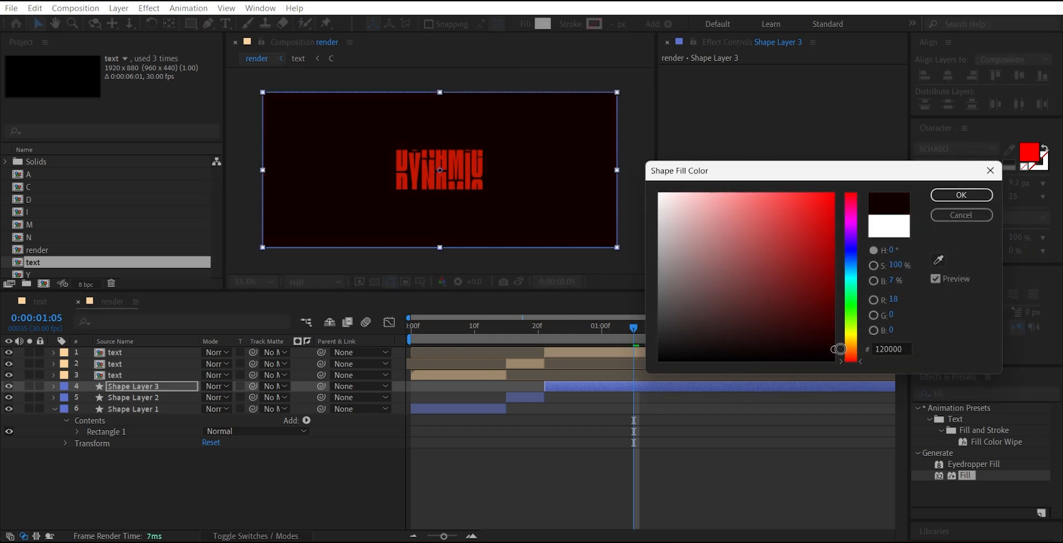
pyautogui.click(963, 195)
pyautogui.click(575, 351)
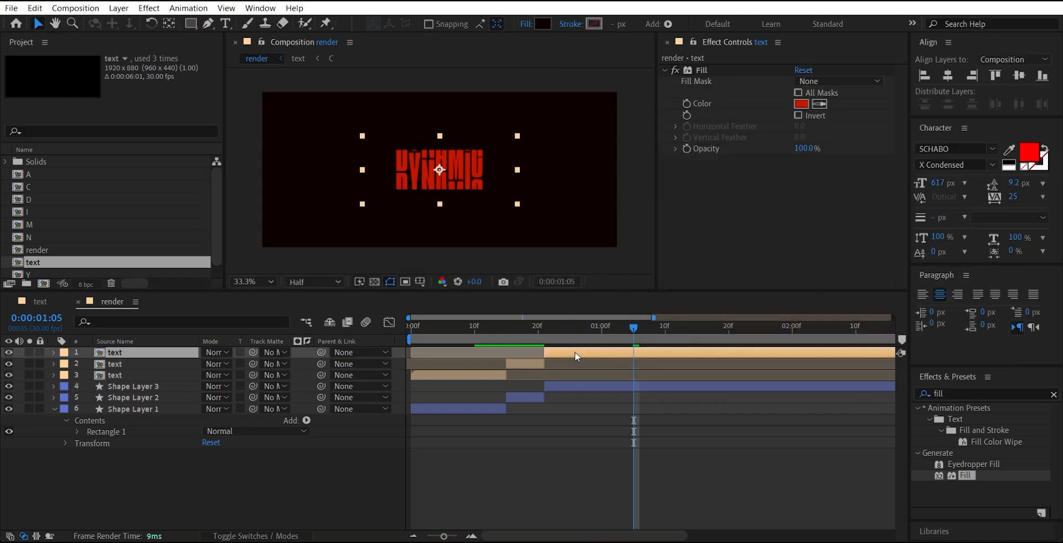
# - Apply a Gradient Ramp effect to the last text segment in render and remove its Fill effect
pyautogui.doubleClick(956, 393)
pyautogui.write('grad')
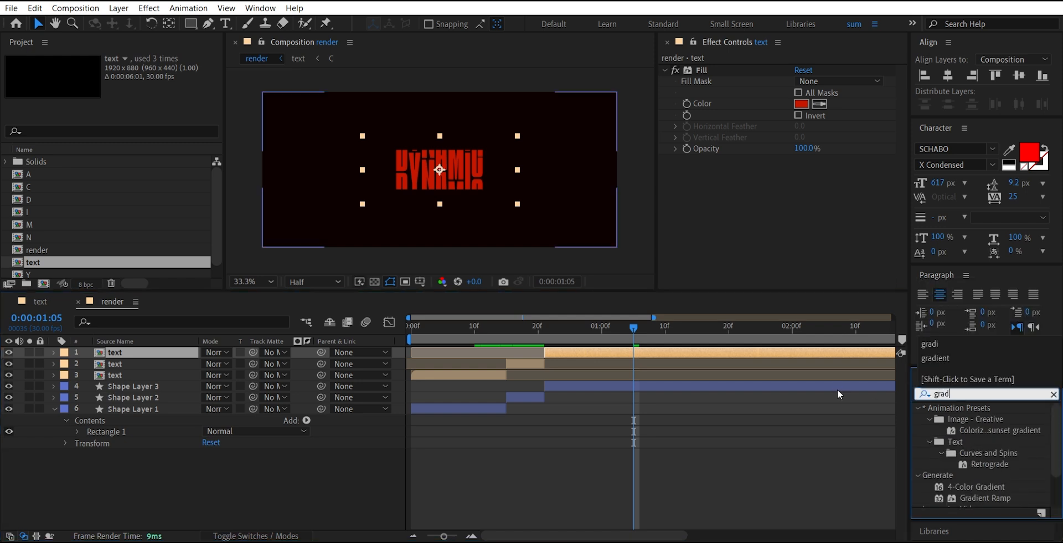
pyautogui.write('ie')
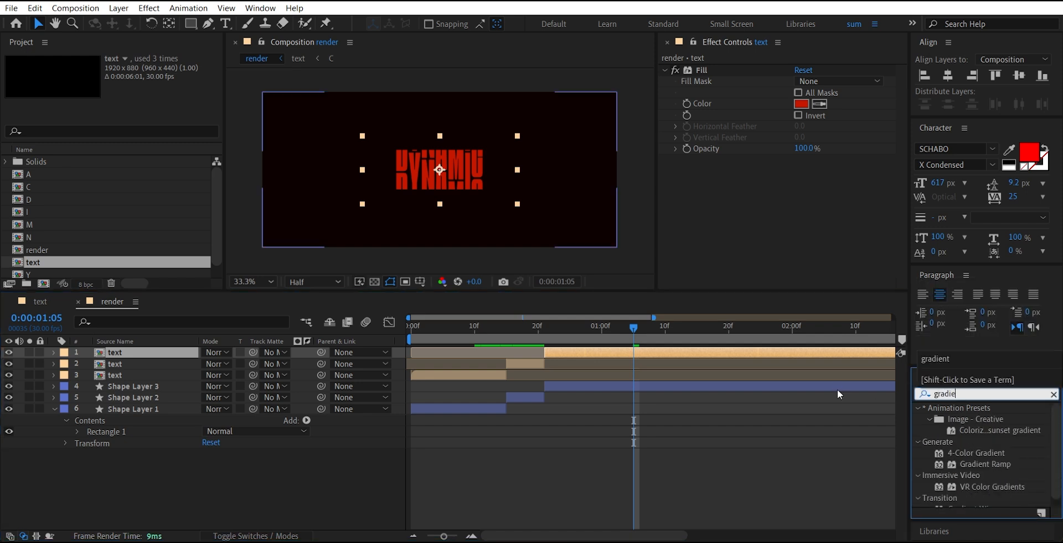
pyautogui.doubleClick(994, 464)
pyautogui.click(719, 71)
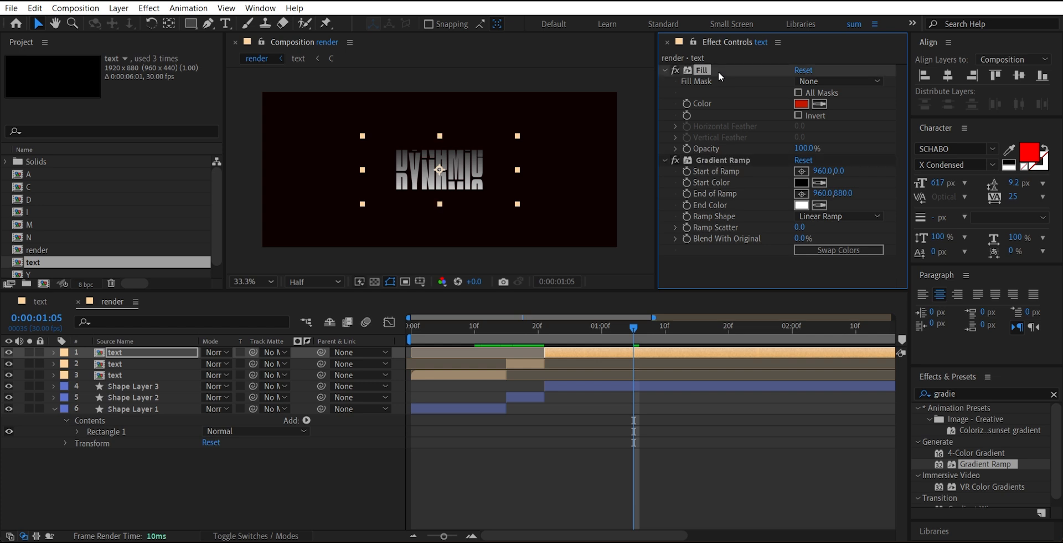
pyautogui.press('Delete')
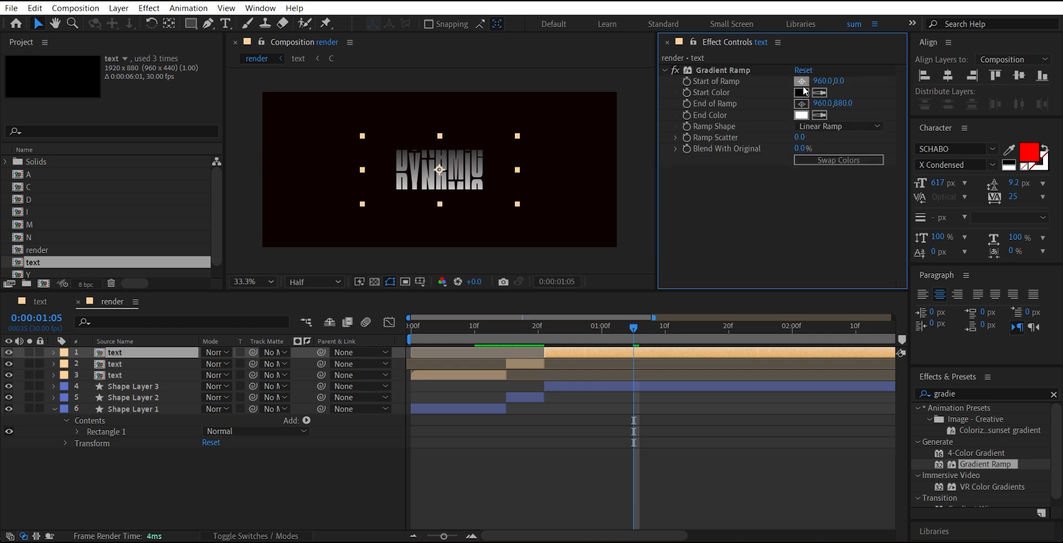
# - Set the Gradient Ramp to Radial Ramp, starting at about 960, 713 and ending at about 960, 187
pyautogui.click(813, 126)
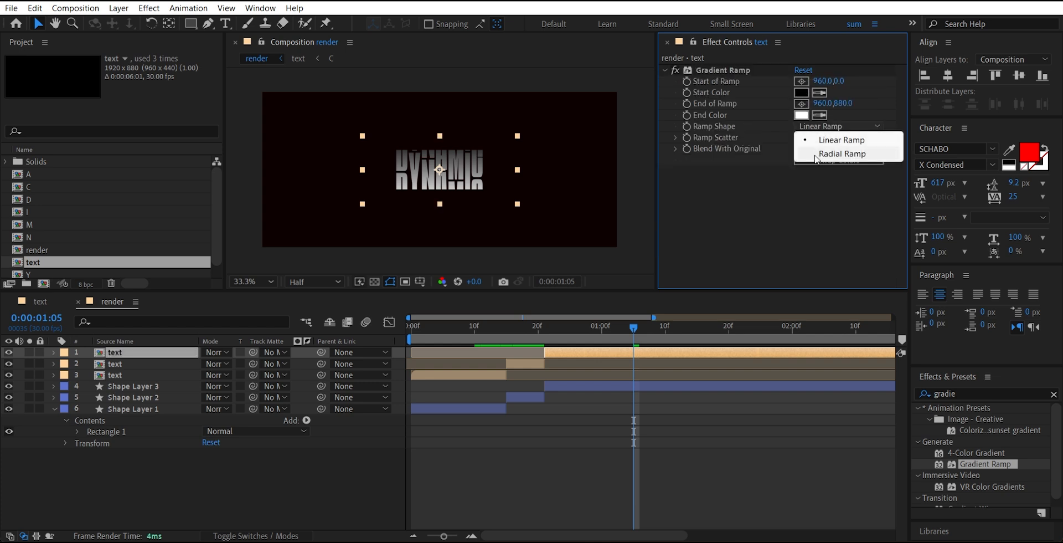
pyautogui.click(818, 155)
pyautogui.moveTo(440, 137)
pyautogui.mouseDown()
pyautogui.moveTo(441, 191)
pyautogui.moveTo(439, 150)
pyautogui.mouseUp()
# - Set the Gradient Ramp's end color to red-orange D93200
pyautogui.click(802, 115)
pyautogui.moveTo(845, 362); pyautogui.dragTo(845, 355)
pyautogui.click(834, 217)
pyautogui.click(852, 357)
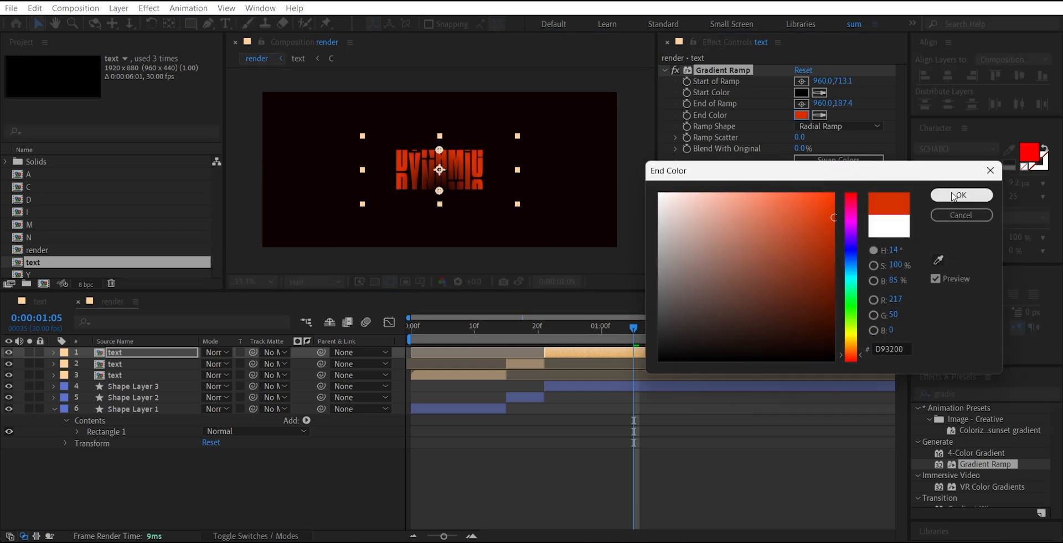
pyautogui.click(961, 195)
# - Set the Gradient Ramp's start color to light orange FFBA57
pyautogui.click(801, 92)
pyautogui.click(851, 337)
pyautogui.click(775, 193)
pyautogui.click(852, 347)
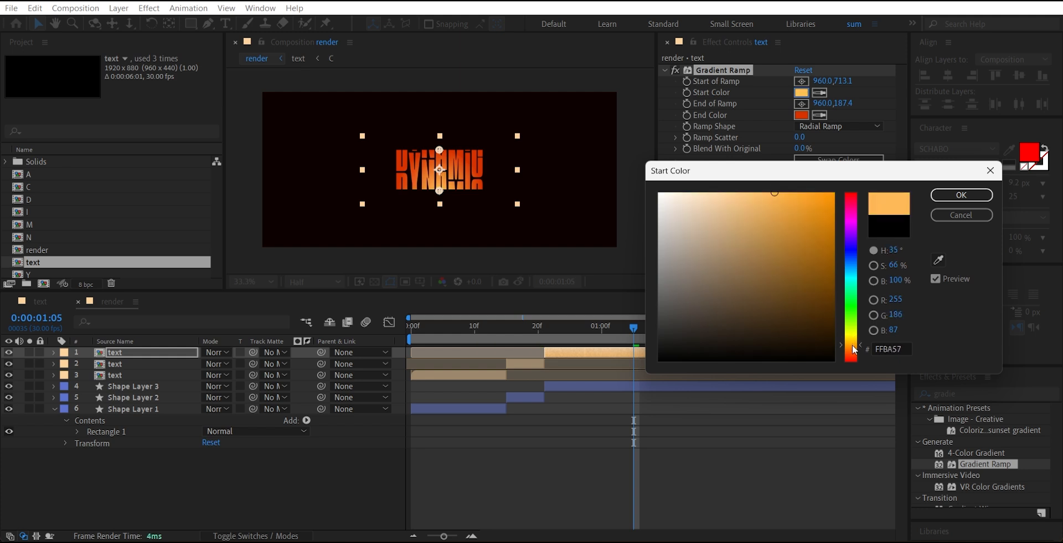
pyautogui.click(961, 195)
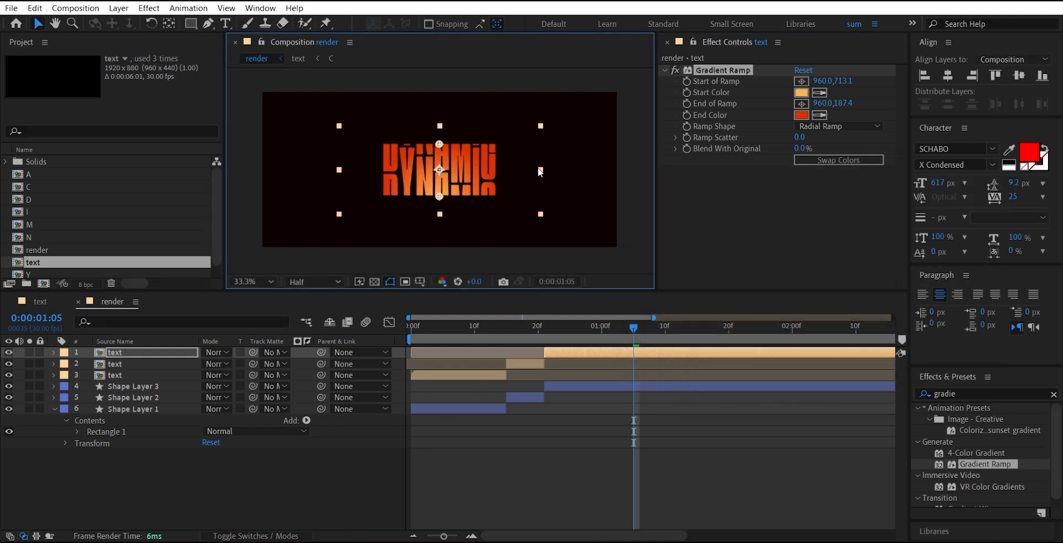
# - Preview the render composition's animation from its first frame
pyautogui.click(343, 470)
pyautogui.press('Home')
pyautogui.press('space')
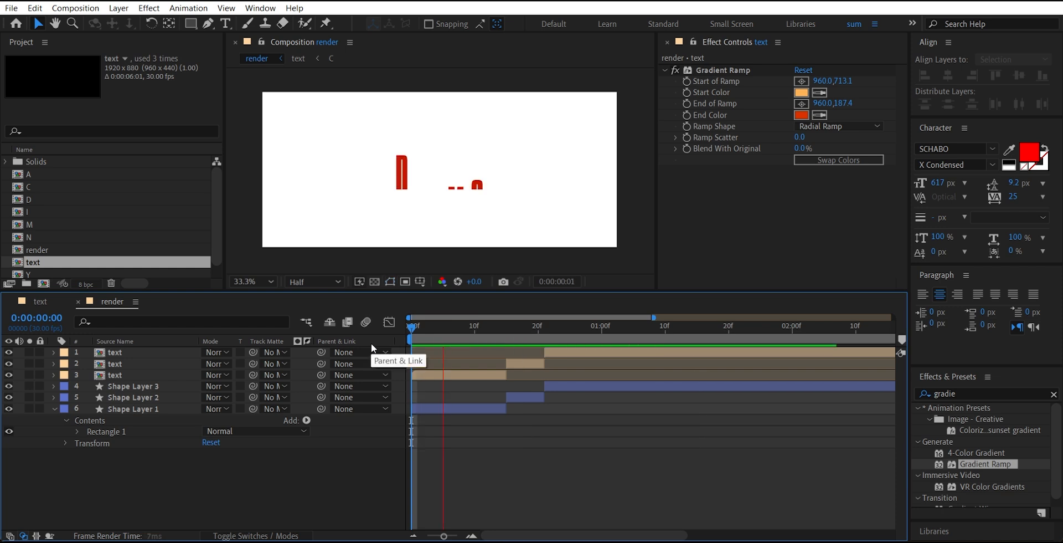
# - At 0:00:00:17, mask the middle text segment with a rectangle that leaves out the frame's upper strip, unlink the mask feather and raise its vertical value
pyautogui.moveTo(483, 326); pyautogui.dragTo(548, 327)
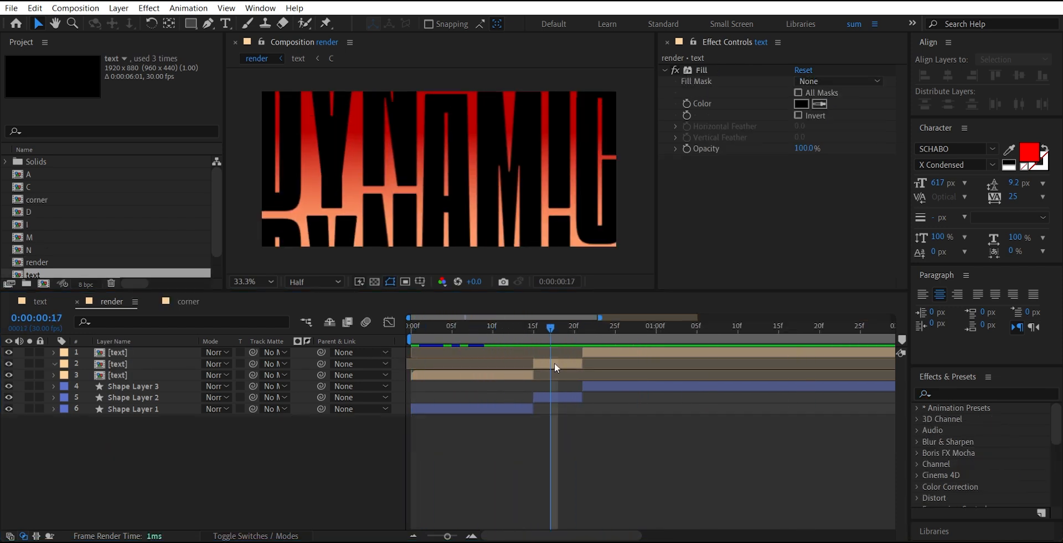
pyautogui.click(554, 363)
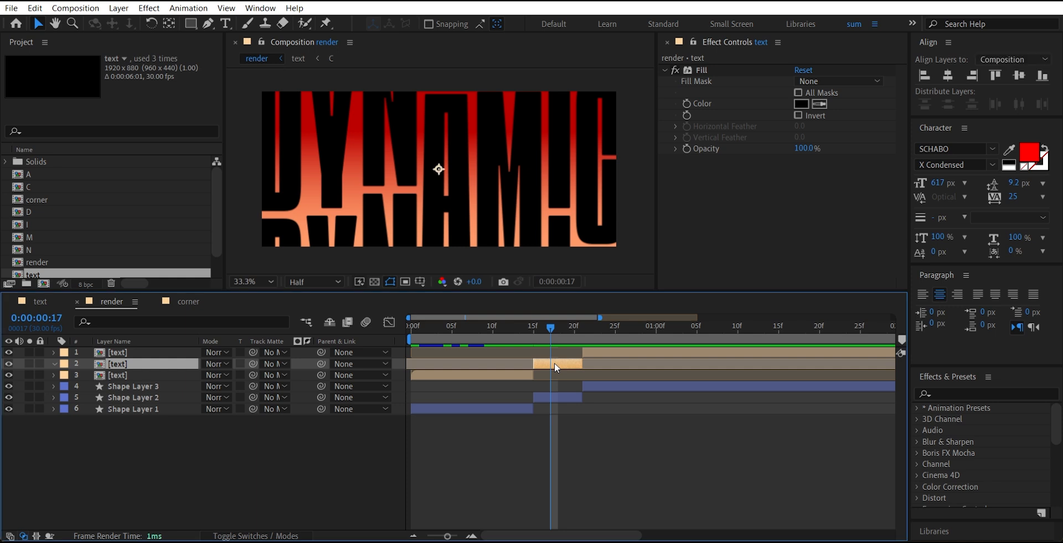
pyautogui.click(190, 23)
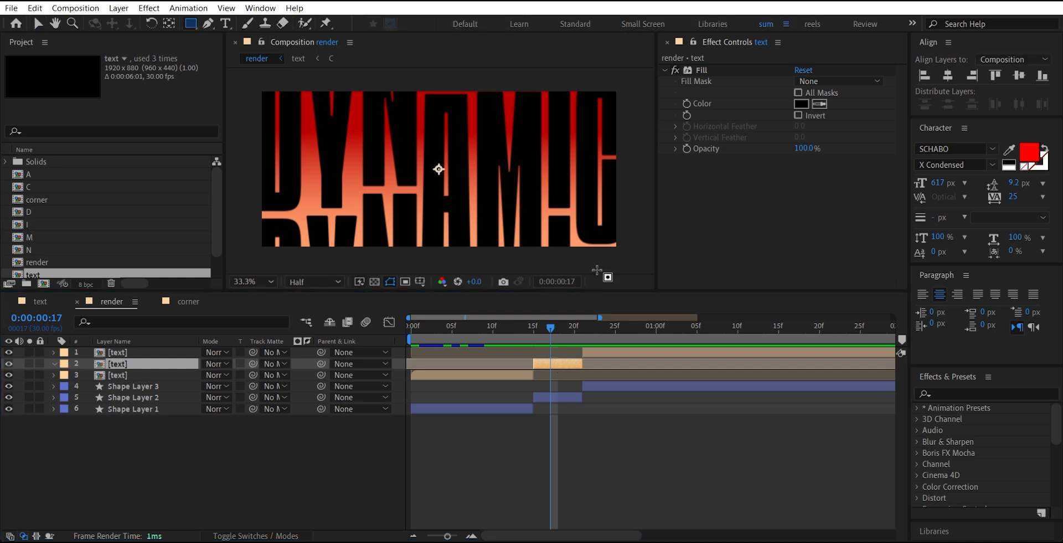
pyautogui.moveTo(631, 261); pyautogui.dragTo(250, 116)
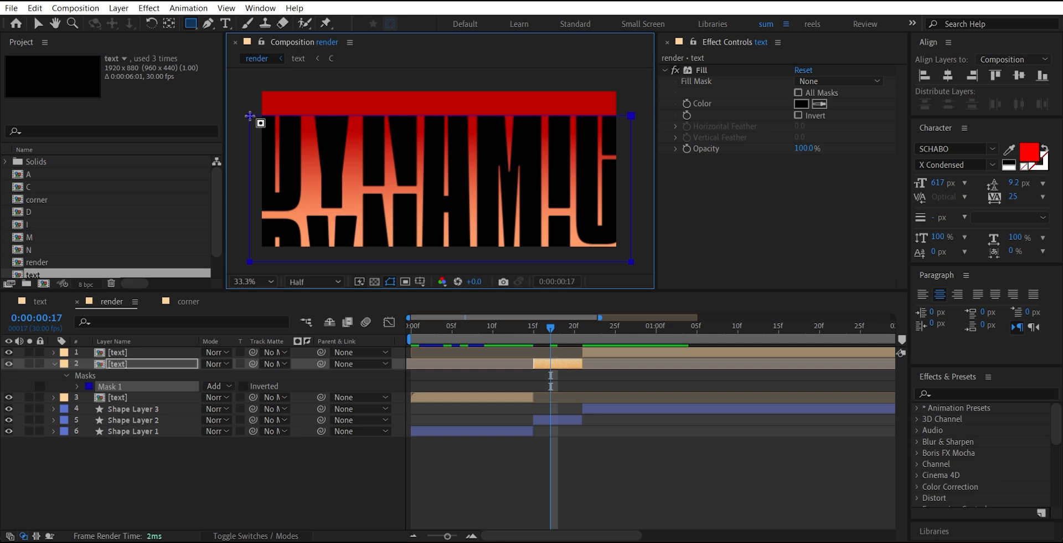
pyautogui.click(78, 386)
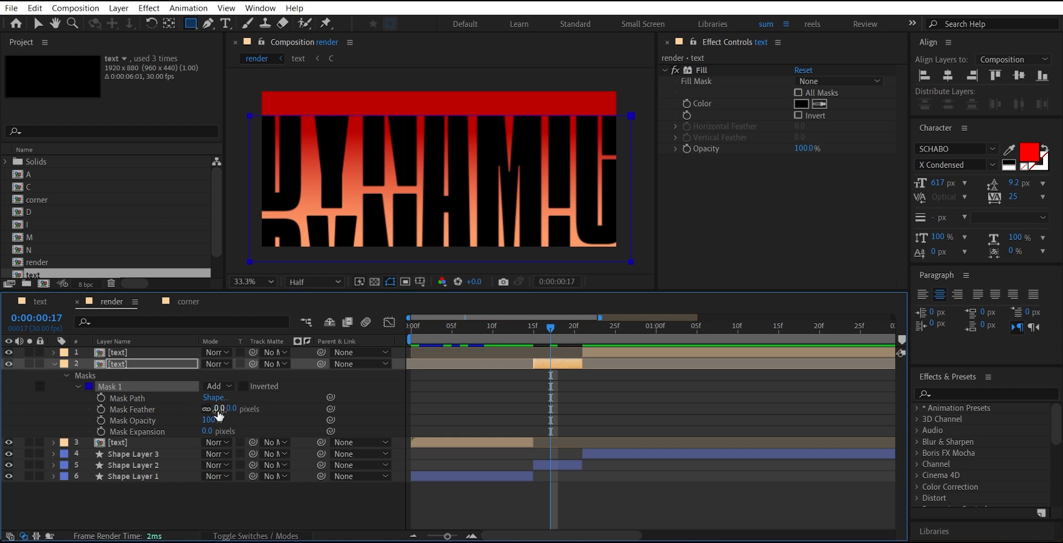
pyautogui.click(206, 409)
pyautogui.moveTo(233, 411); pyautogui.dragTo(309, 403)
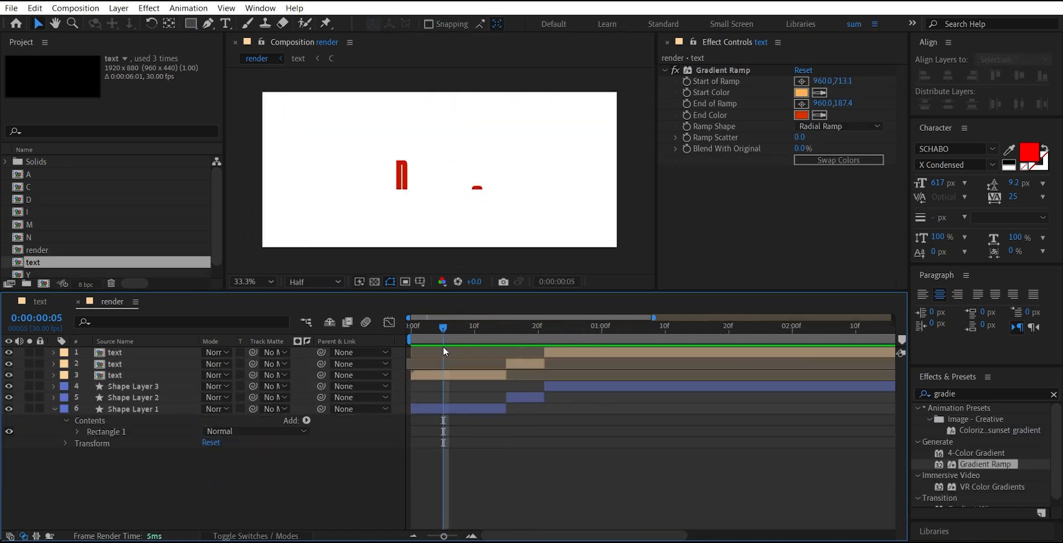
# - Create a new composition named corner, 1080 by 1080 pixels
pyautogui.hotkey('ctrl', 'n')
pyautogui.write('corner')
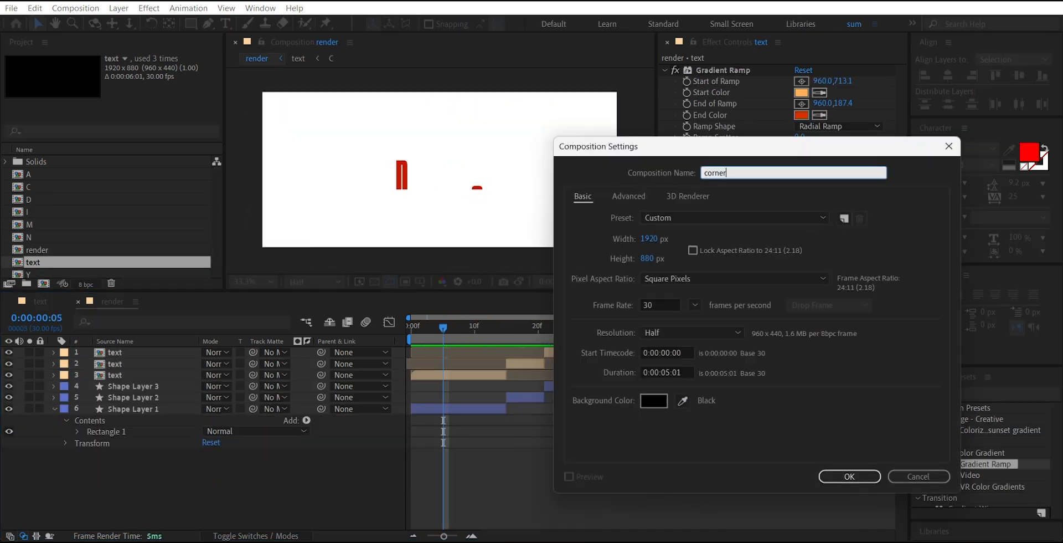
pyautogui.click(647, 243)
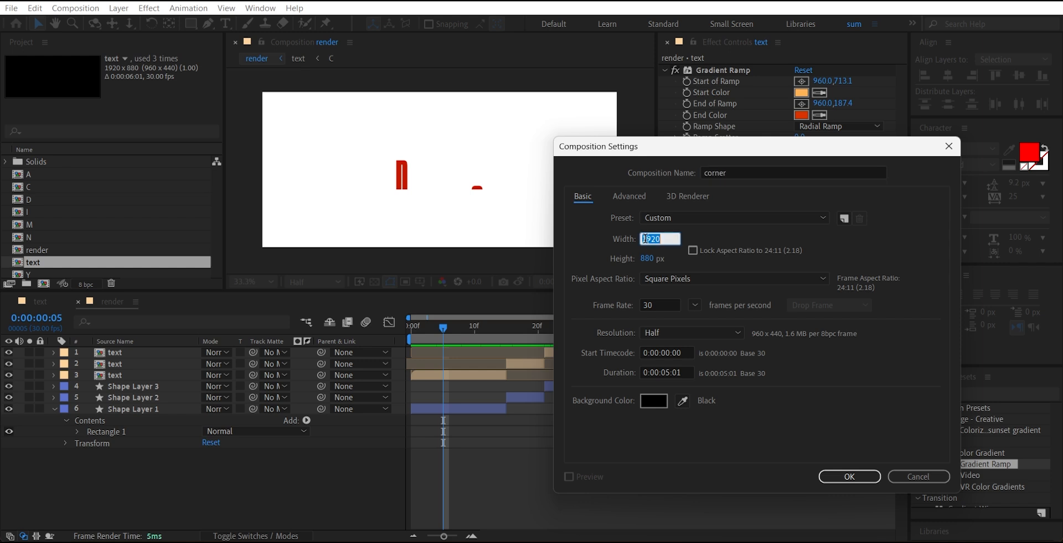
pyautogui.write('1080')
pyautogui.press('Tab')
pyautogui.write('1080')
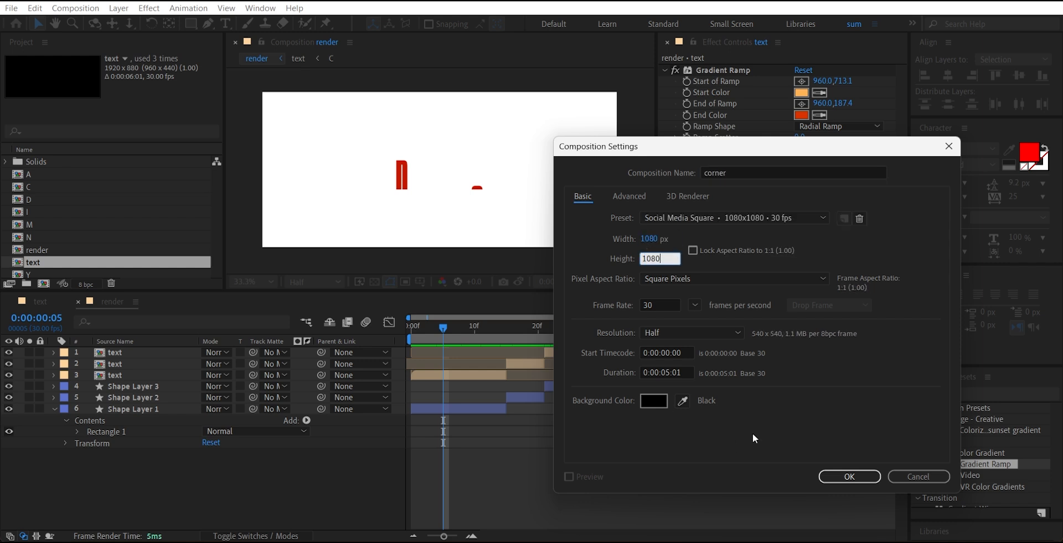
pyautogui.click(846, 475)
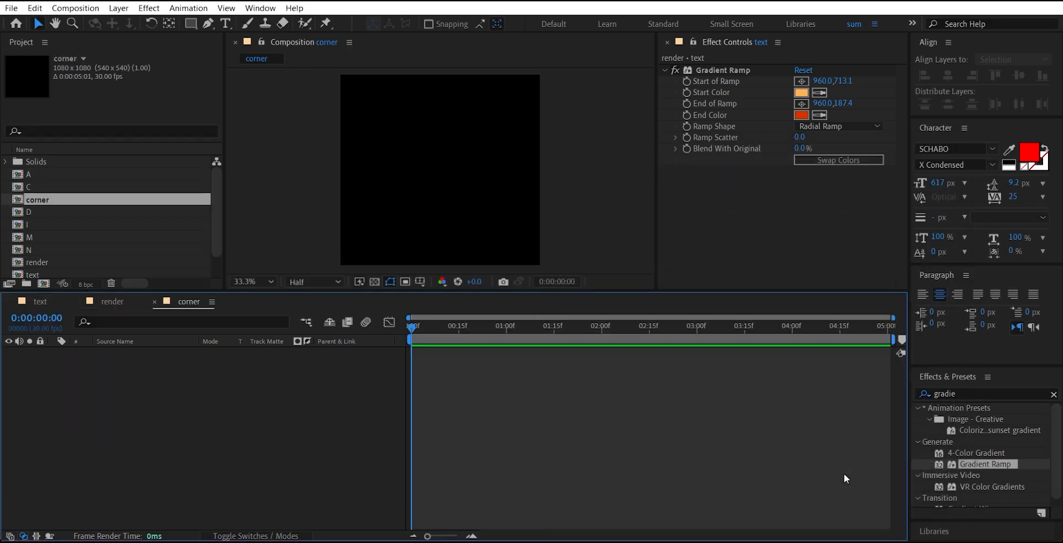
# - Add a composition-sized rectangle shape to corner and fill it with dusty pink B49898
pyautogui.doubleClick(191, 23)
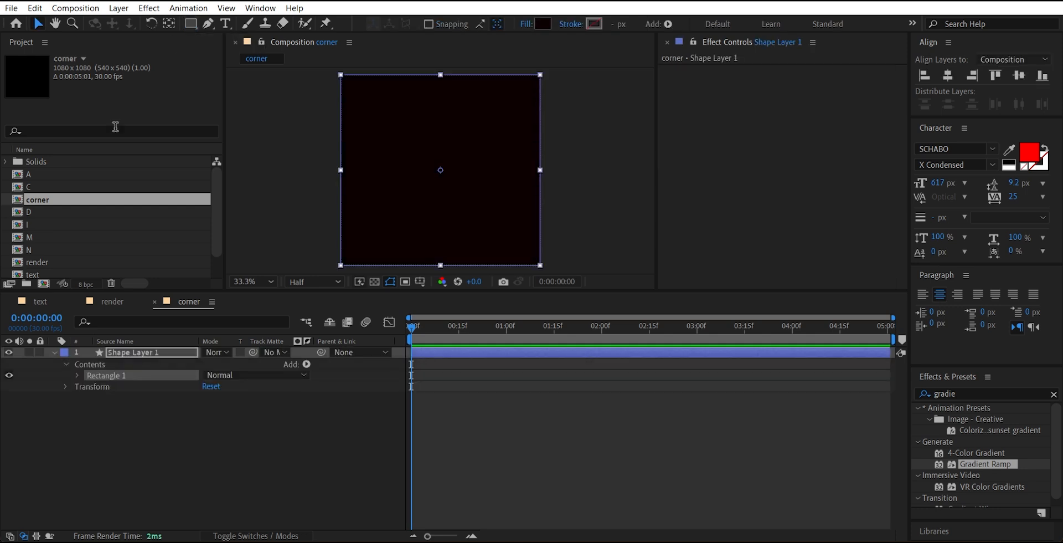
pyautogui.click(542, 24)
pyautogui.moveTo(658, 221); pyautogui.dragTo(686, 243)
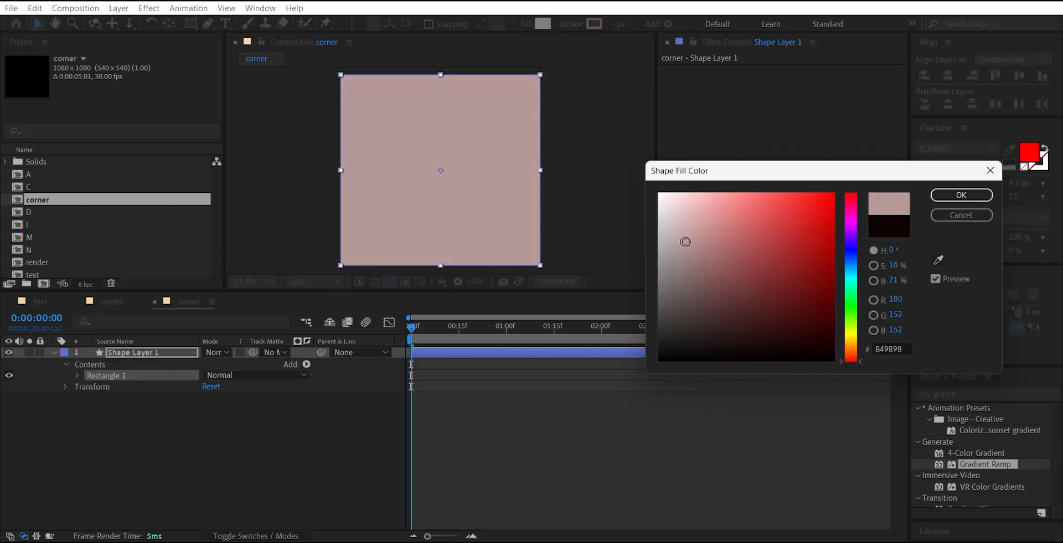
pyautogui.click(961, 195)
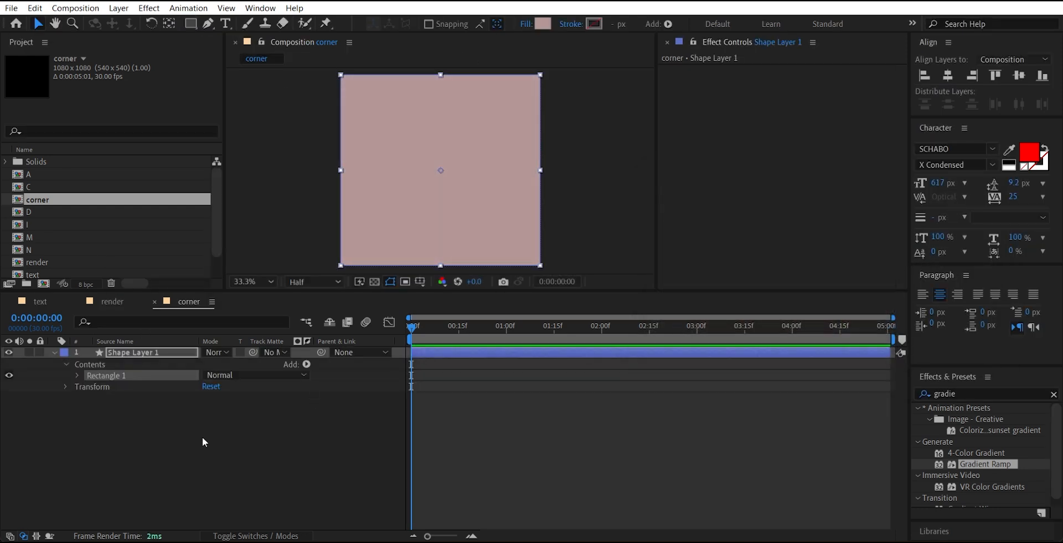
# - Duplicate the rectangle's shape layer and set the copy's horizontal position to 650
pyautogui.click(149, 351)
pyautogui.hotkey('ctrl', 'd')
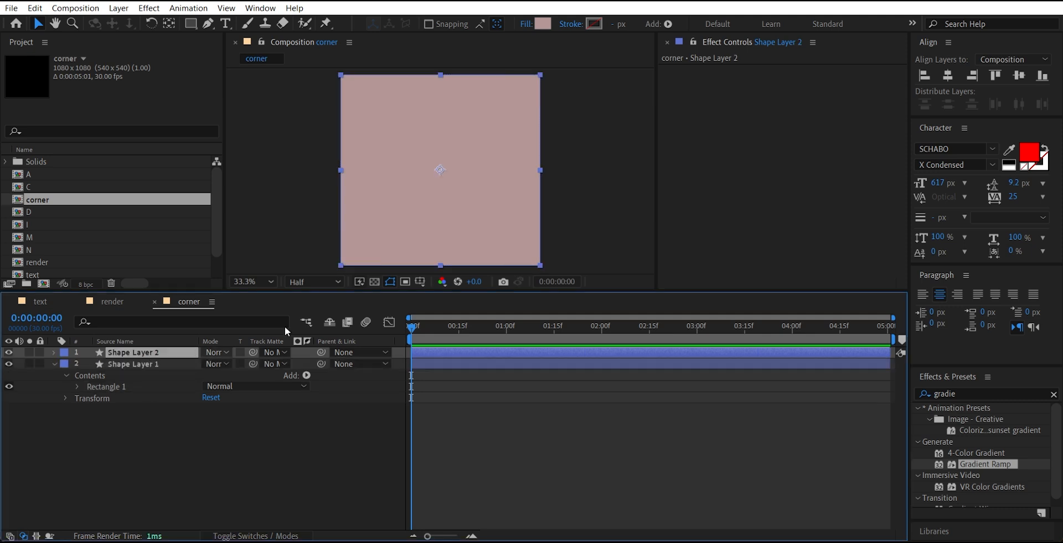
pyautogui.press('p')
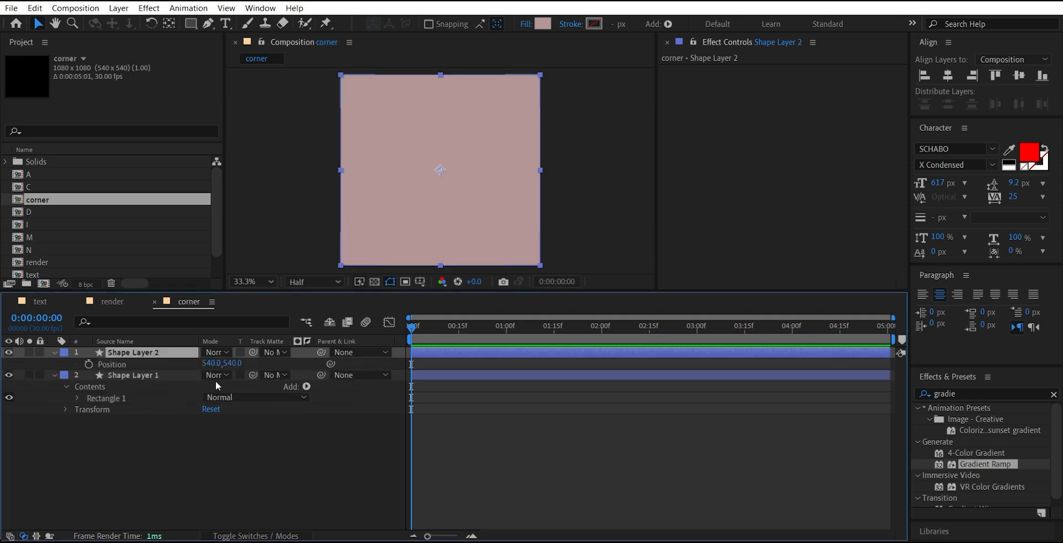
pyautogui.click(214, 364)
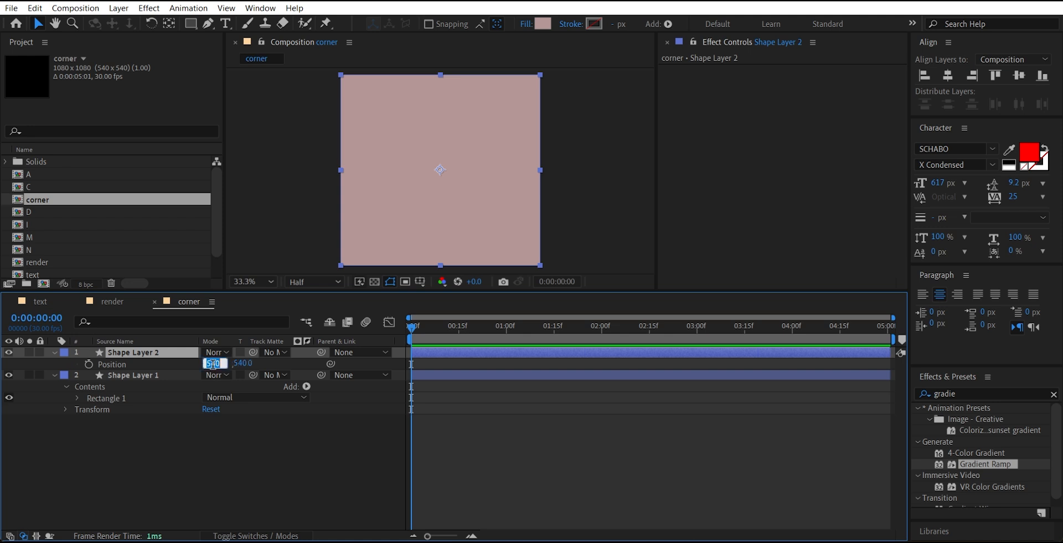
pyautogui.write('650')
pyautogui.press('Return')
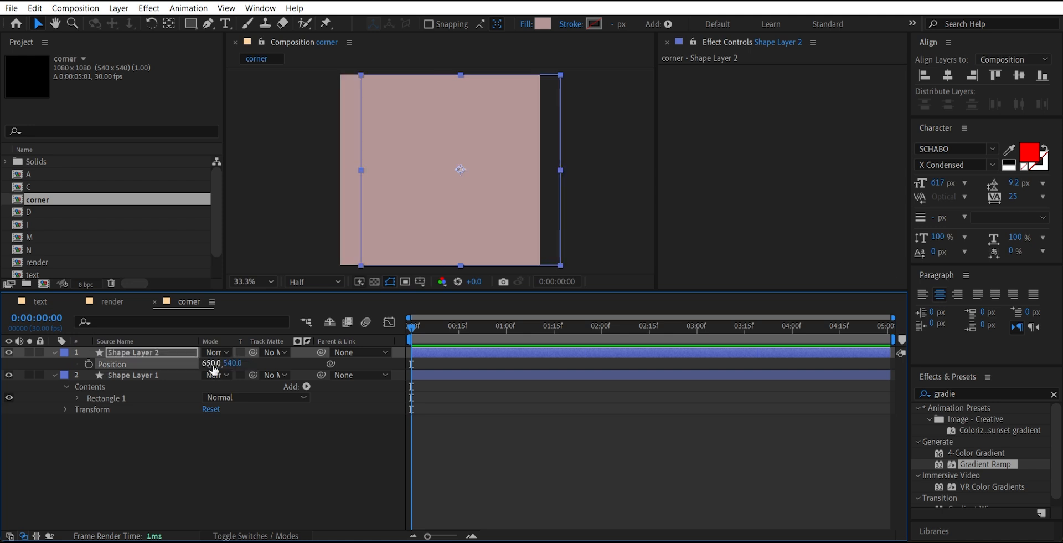
# - Set the position of the duplicated rectangle, Shape Layer 2, to 750, 750
pyautogui.click(213, 364)
pyautogui.write('750')
pyautogui.press('Return')
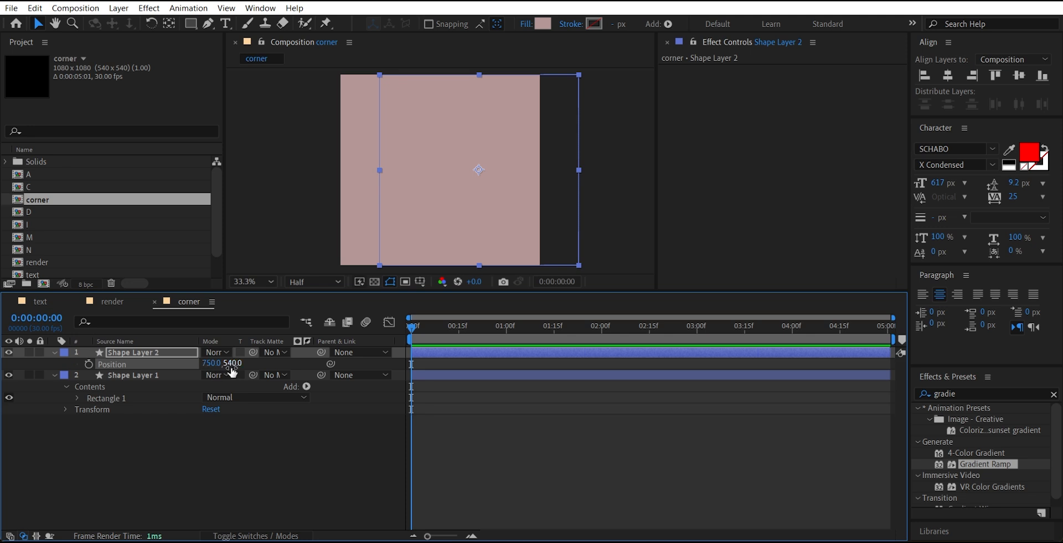
pyautogui.click(233, 364)
pyautogui.write('750')
pyautogui.press('Return')
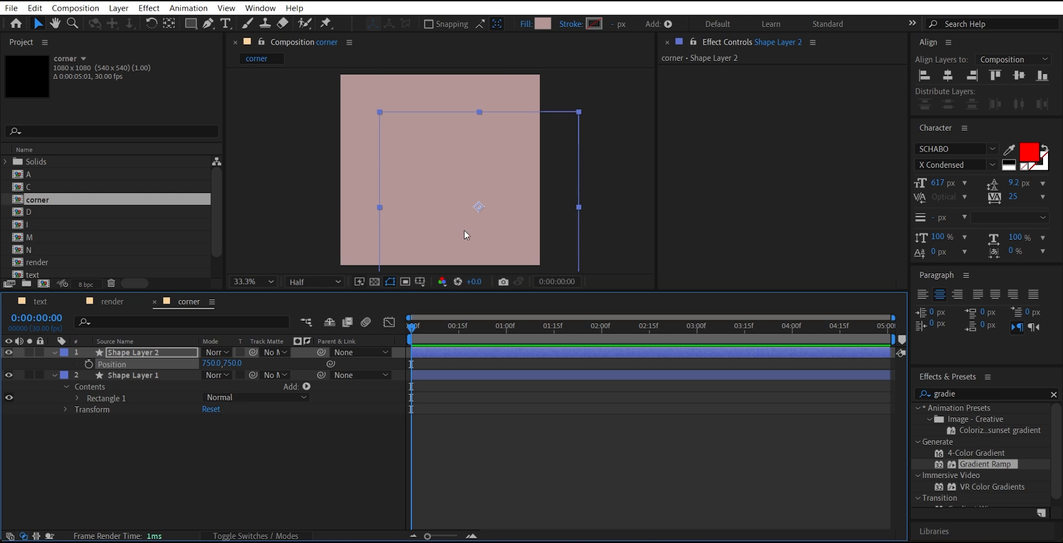
# - Use Shape Layer 2 as an inverted track matte for Shape Layer 1 and toggle the transparency grid
pyautogui.click(278, 375)
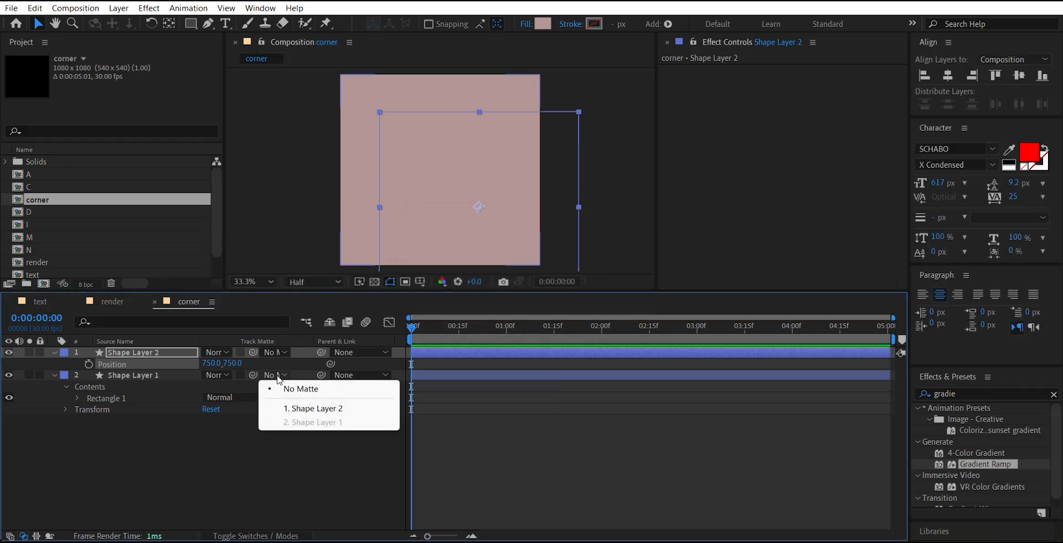
pyautogui.click(295, 408)
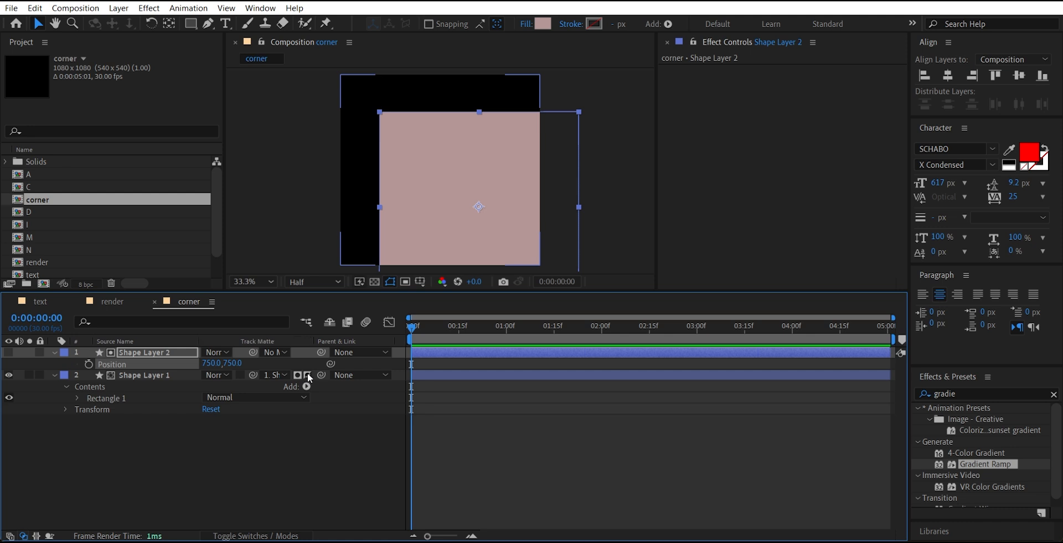
pyautogui.click(307, 375)
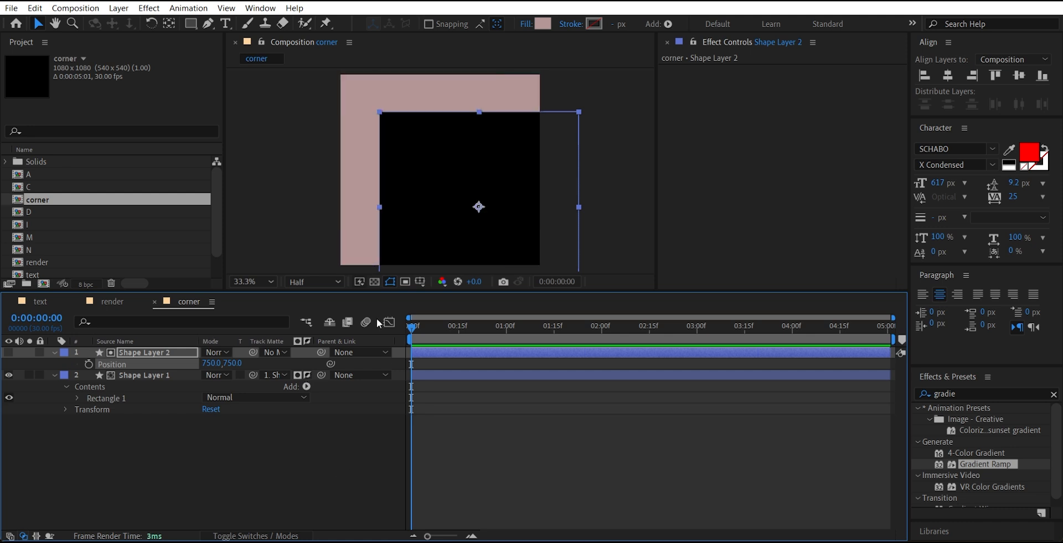
pyautogui.click(375, 283)
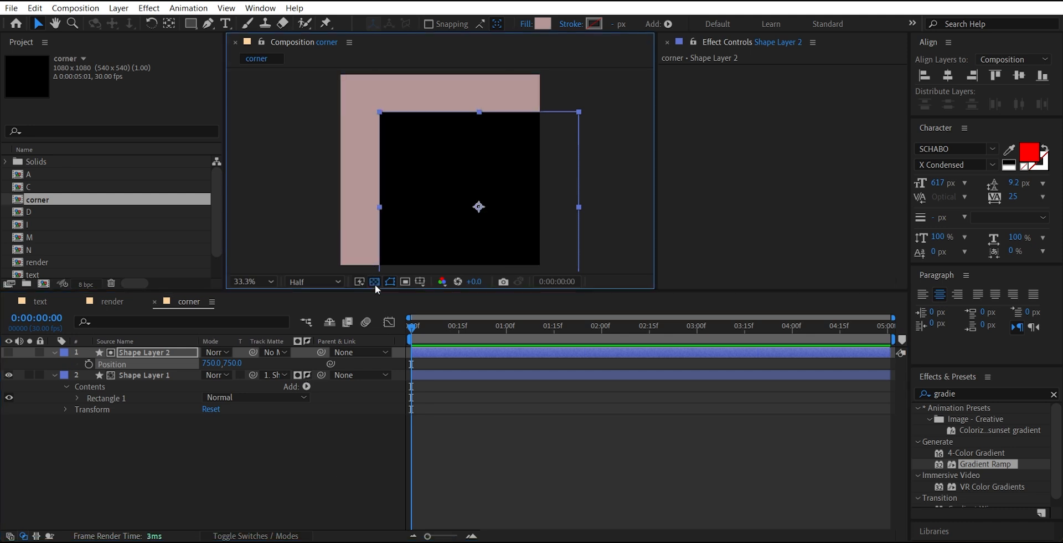
pyautogui.click(480, 319)
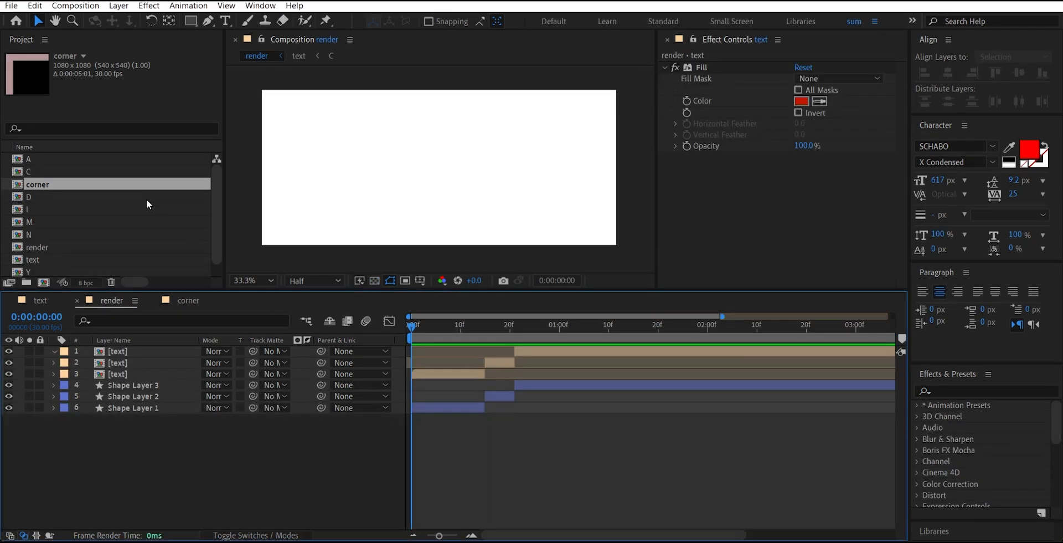
# - Add the corner composition to the render composition as the topmost layer, placed over the frame
pyautogui.click(146, 192)
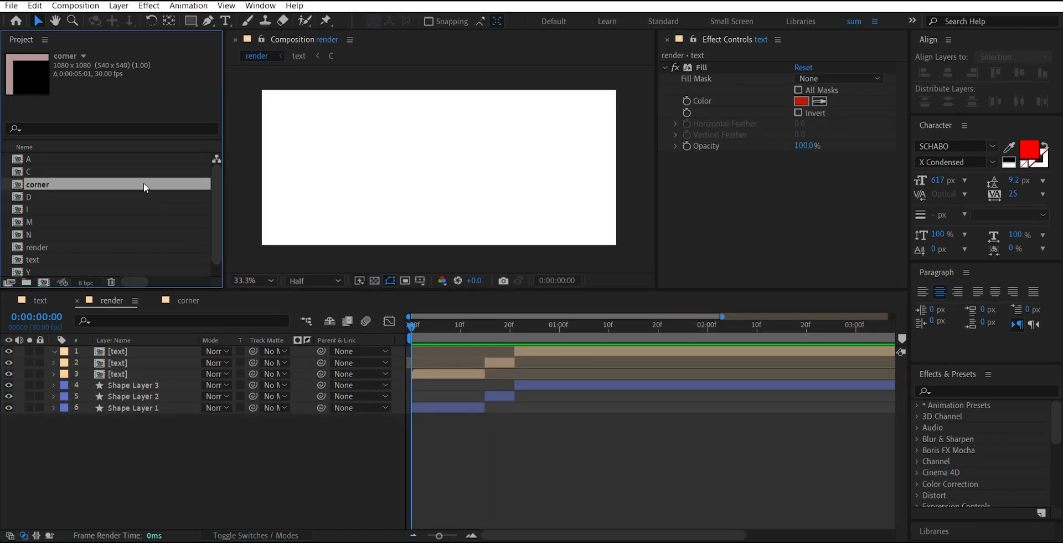
pyautogui.moveTo(144, 182); pyautogui.dragTo(480, 174)
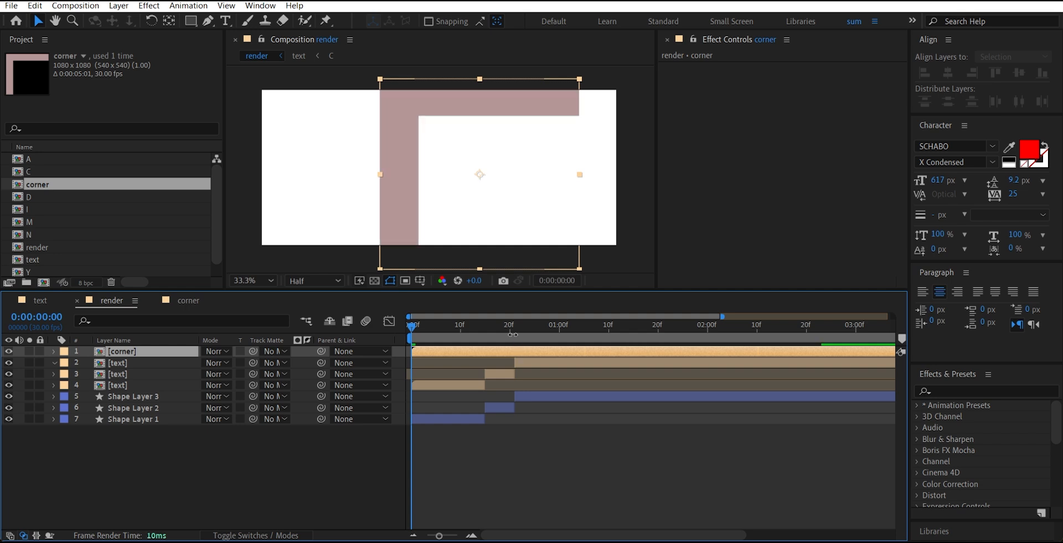
# - Start the corner layer at 0:00:00:21 and give it the Aqua label color
pyautogui.moveTo(505, 328); pyautogui.dragTo(518, 329)
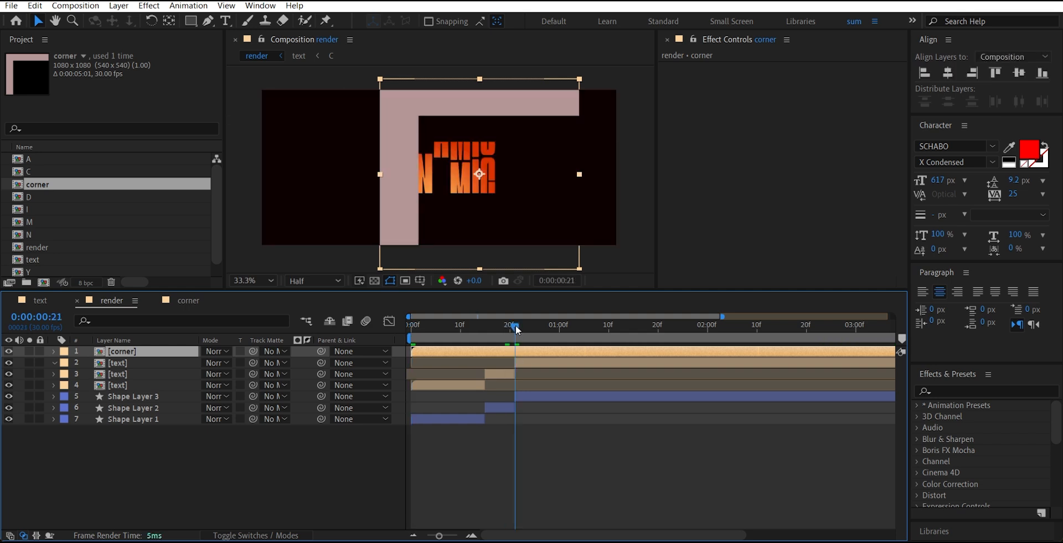
pyautogui.press('[')
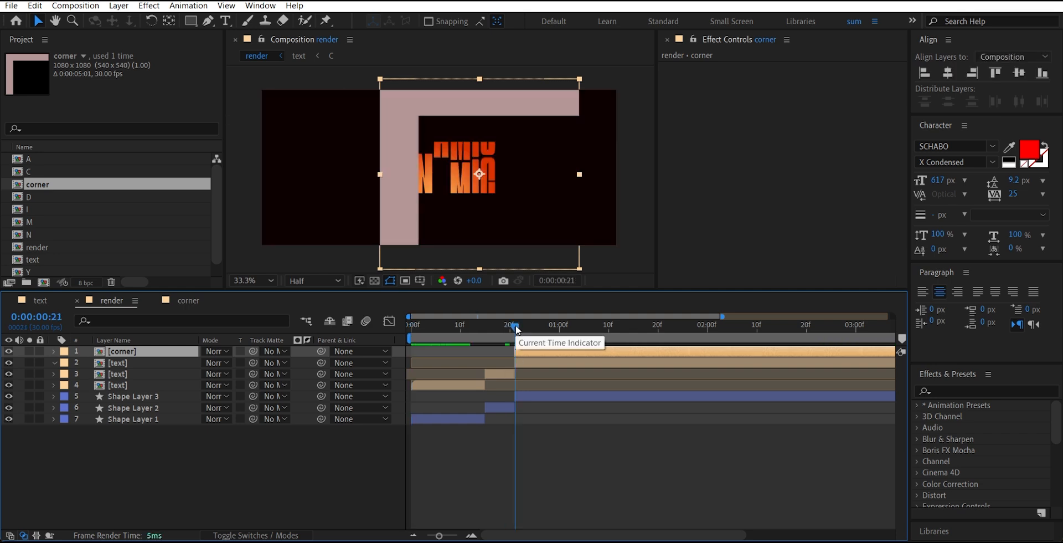
pyautogui.click(64, 351)
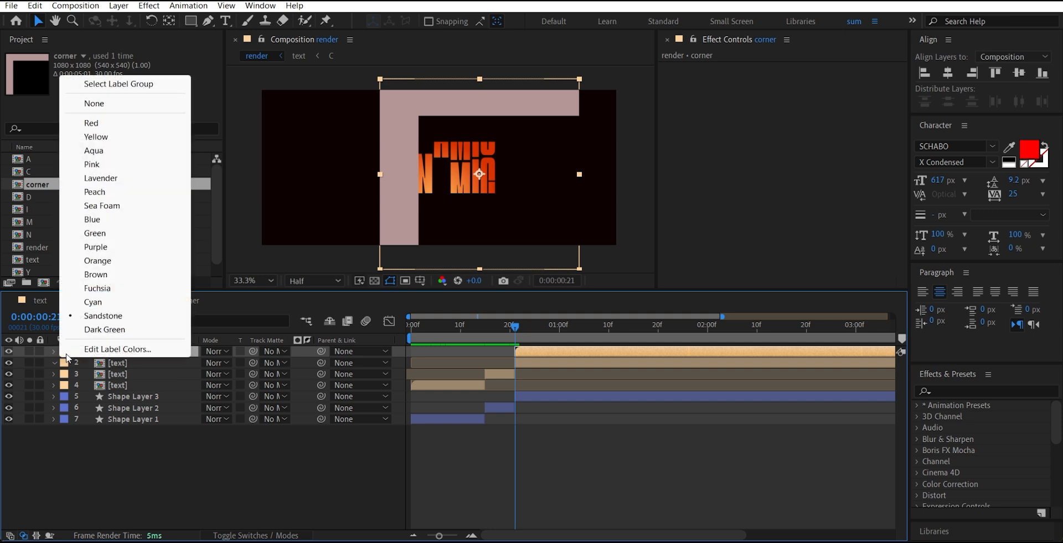
pyautogui.click(96, 151)
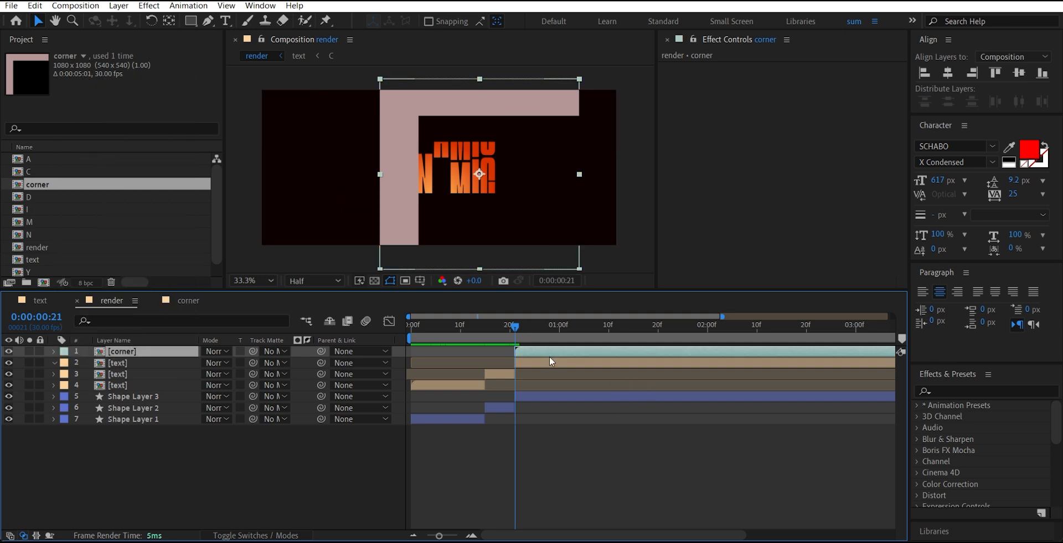
# - Scale the corner layer to 5% and position it at 629, 270, just off the upper-left of the DYNAMIC text
pyautogui.press('s')
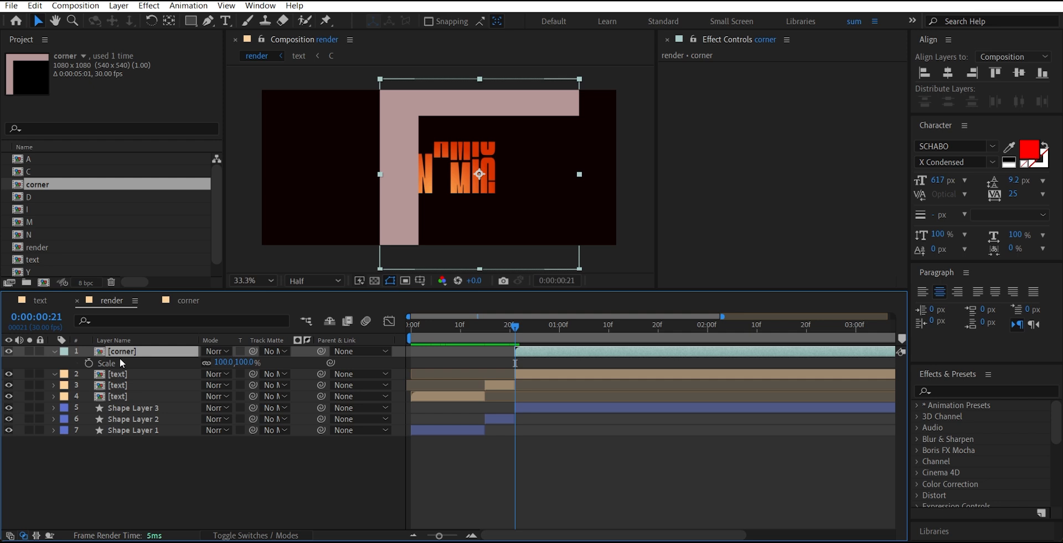
pyautogui.click(222, 361)
pyautogui.write('5')
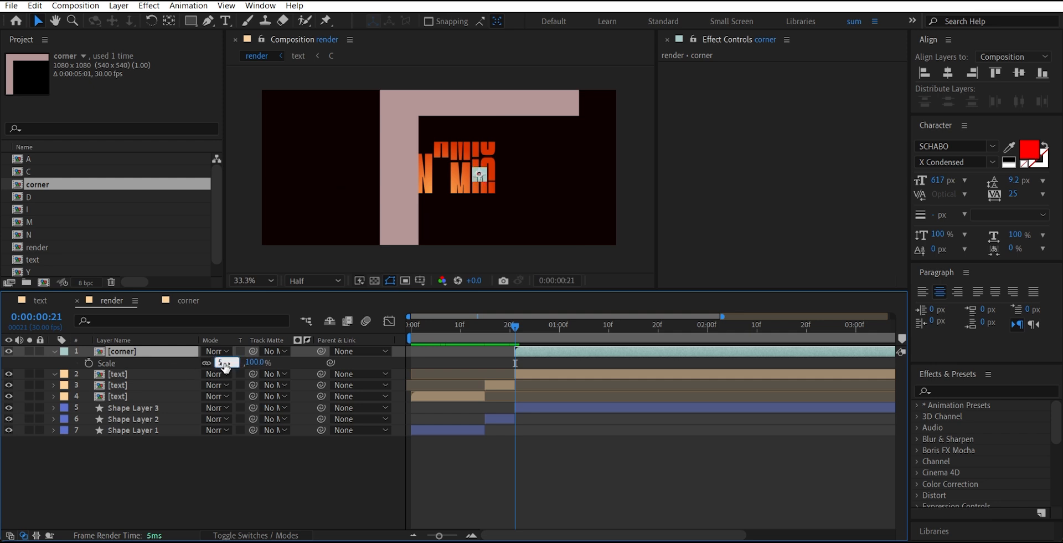
pyautogui.press('Return')
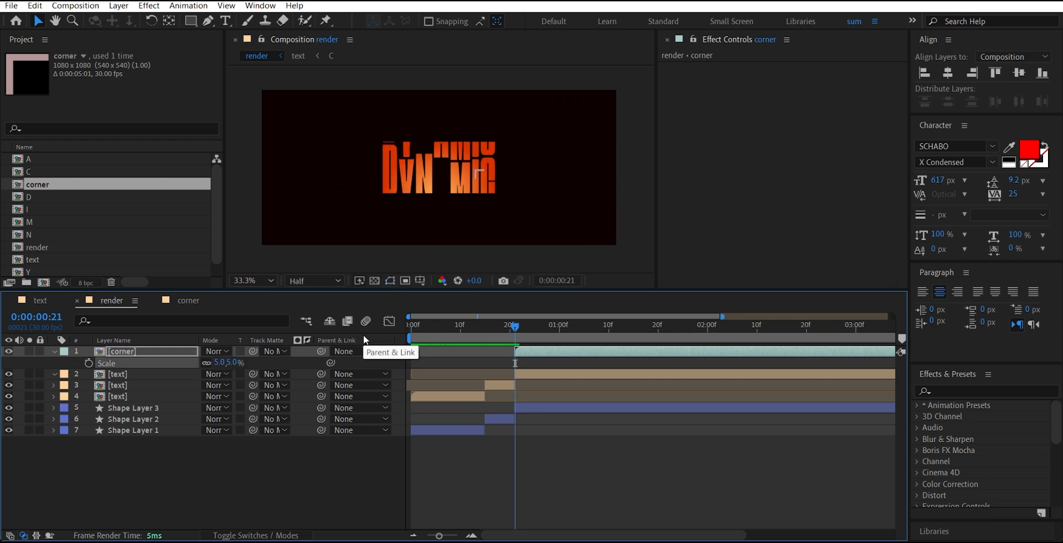
pyautogui.press('p')
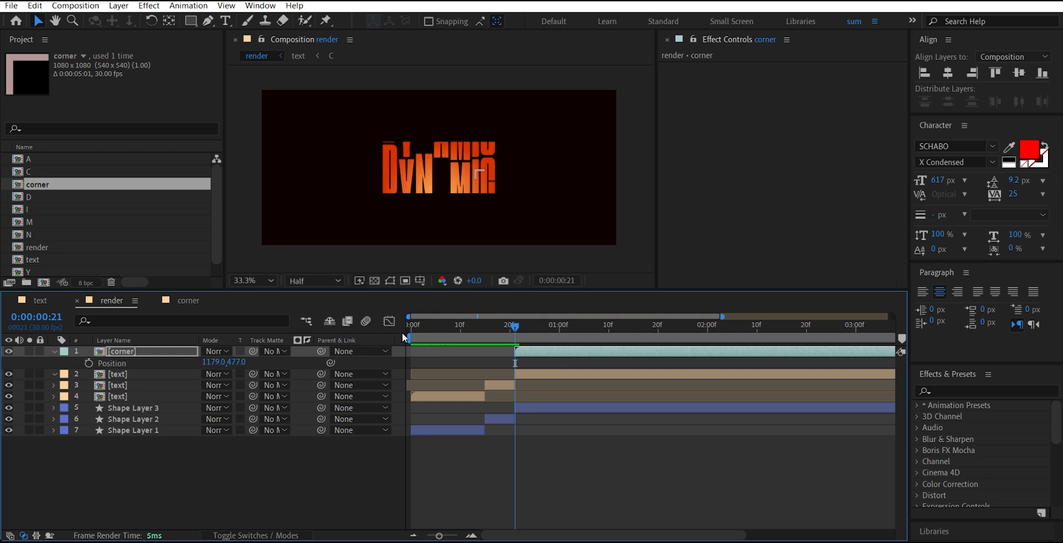
pyautogui.moveTo(207, 366); pyautogui.dragTo(164, 369)
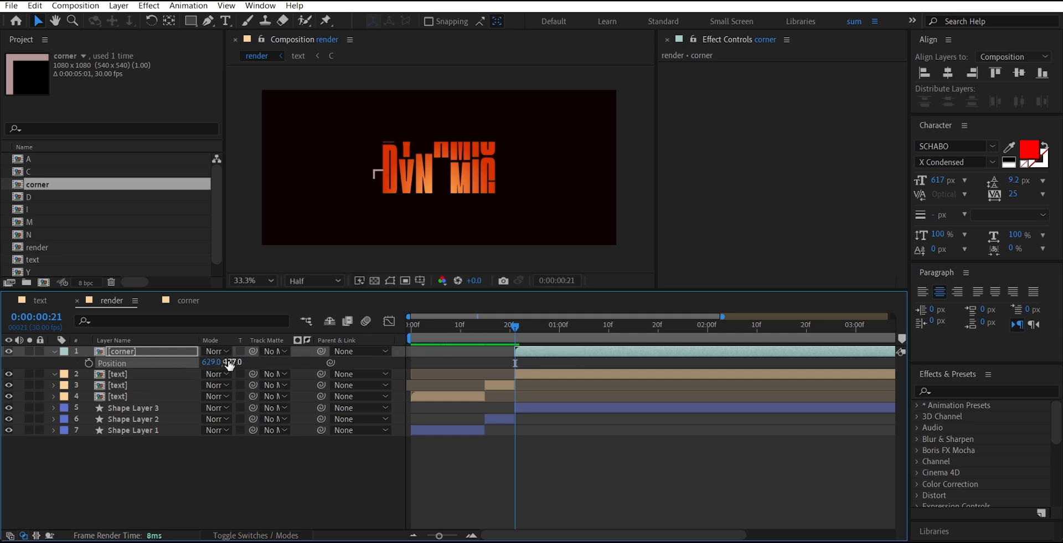
pyautogui.moveTo(232, 365); pyautogui.dragTo(74, 372)
# - Create the upper-right corner from a duplicate of the corner layer, rotated 90° and placed at 1279, 270
pyautogui.click(178, 350)
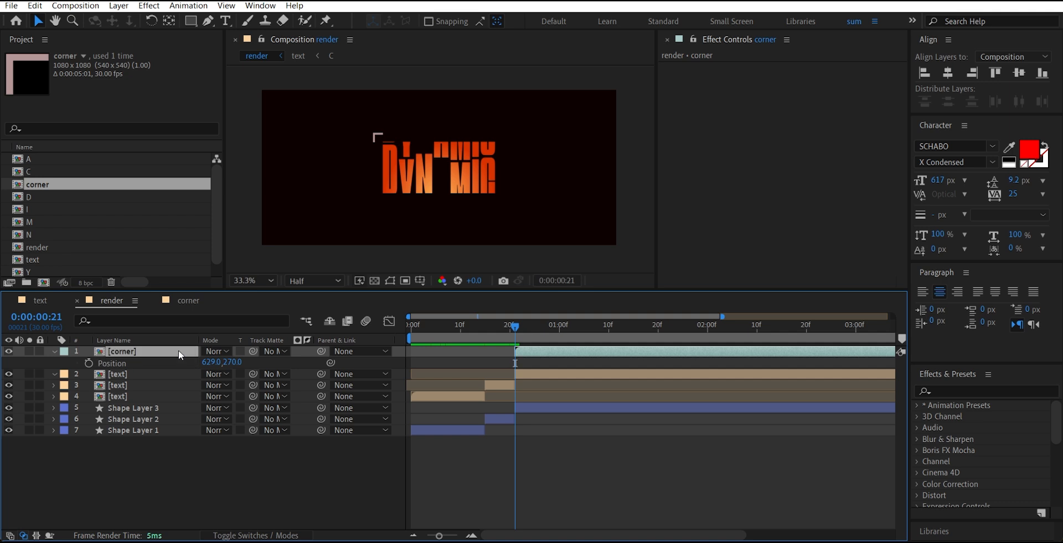
pyautogui.hotkey('ctrl', 'd')
pyautogui.press('r')
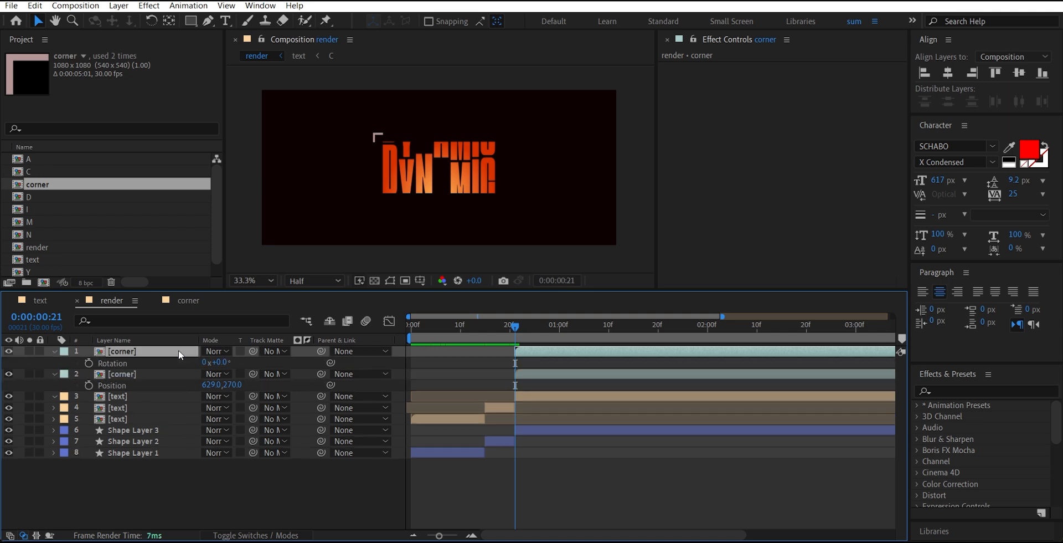
pyautogui.click(221, 362)
pyautogui.write('90')
pyautogui.press('Return')
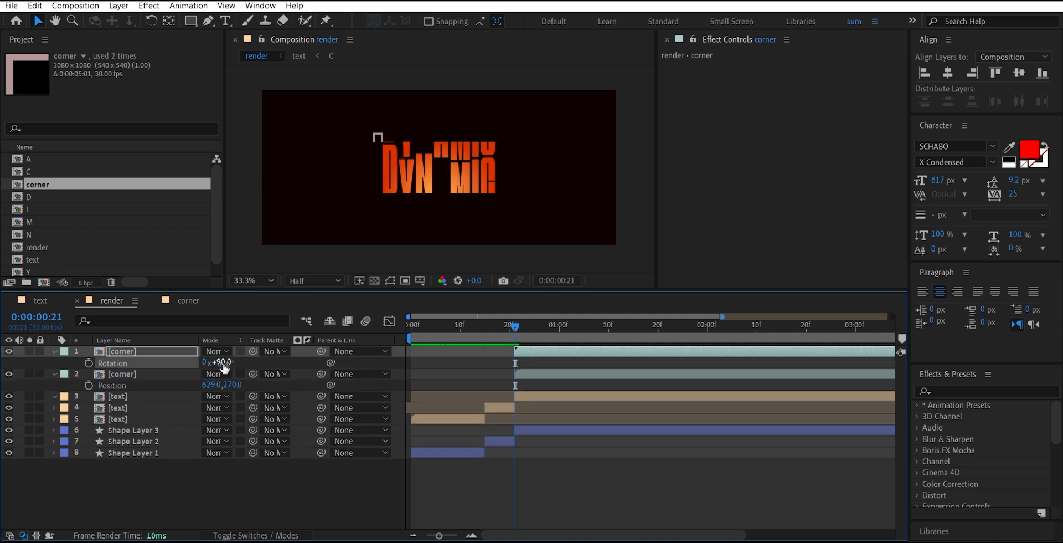
pyautogui.press('p')
pyautogui.moveTo(210, 362); pyautogui.dragTo(249, 362)
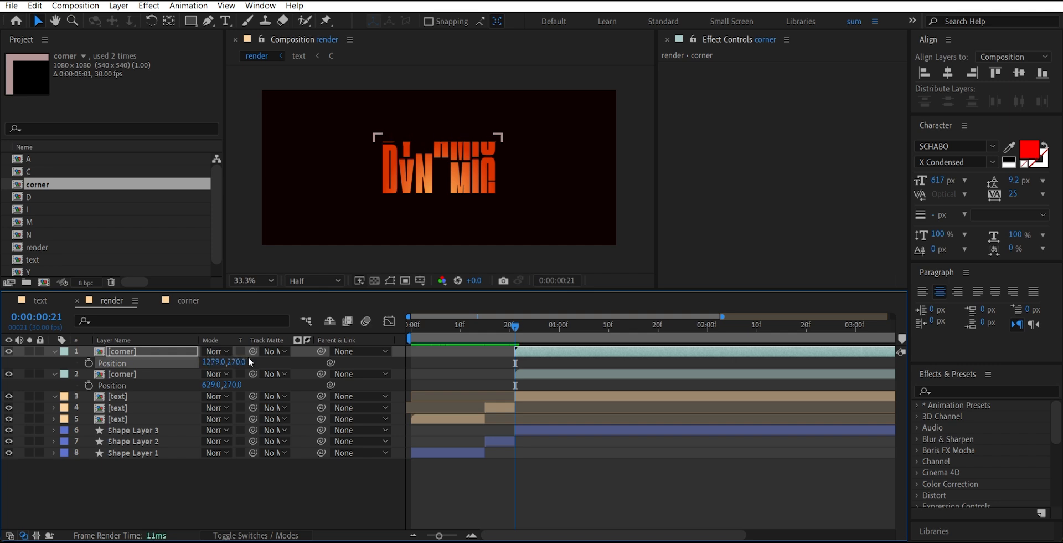
# - Create the lower-right corner from a duplicate of the upper-right one, rotated a further 90° and placed at 1279, 608
pyautogui.click(164, 349)
pyautogui.hotkey('ctrl', 'd')
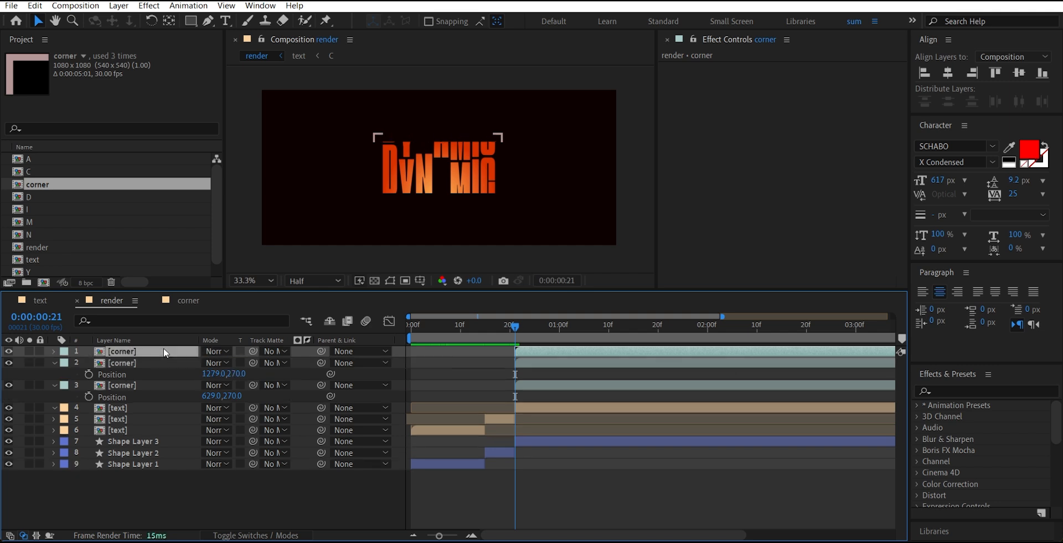
pyautogui.press('r')
pyautogui.click(222, 362)
pyautogui.write('90')
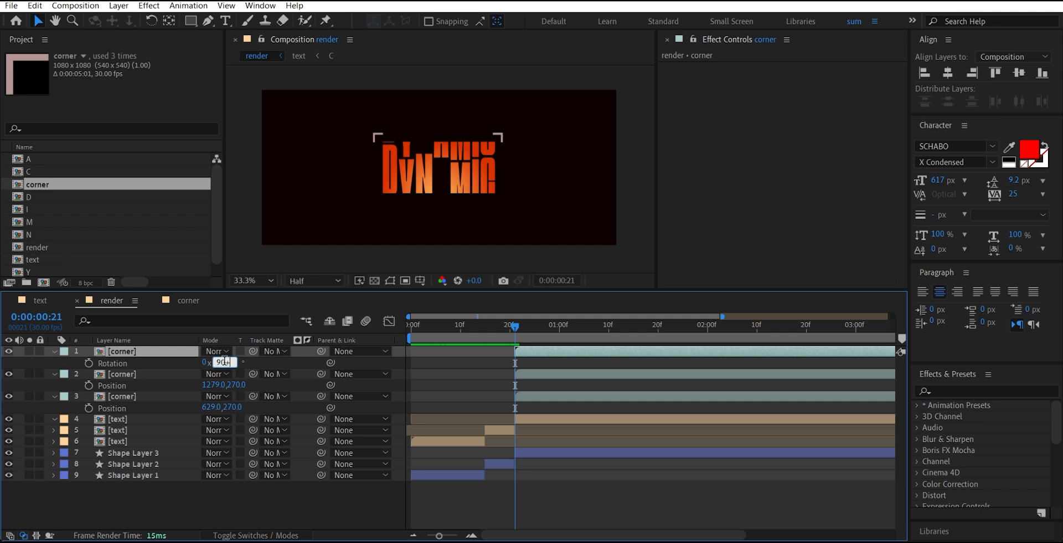
pyautogui.press('Return')
pyautogui.write('p')
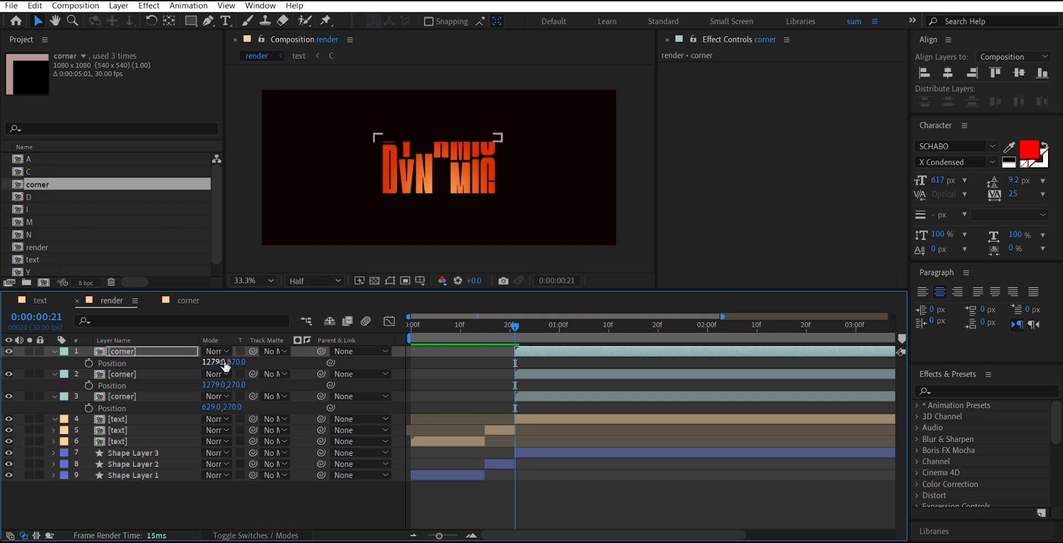
pyautogui.write('608')
pyautogui.press('Return')
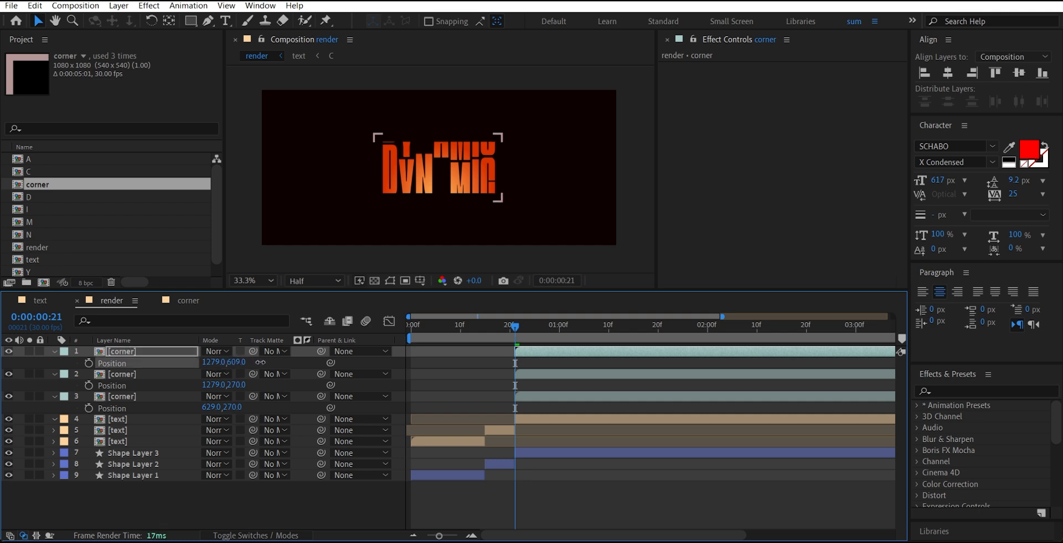
# - Create the lower-left corner from a duplicate of the lower-right one, turned to face the text and placed at 629, 608
pyautogui.hotkey('ctrl', 'd')
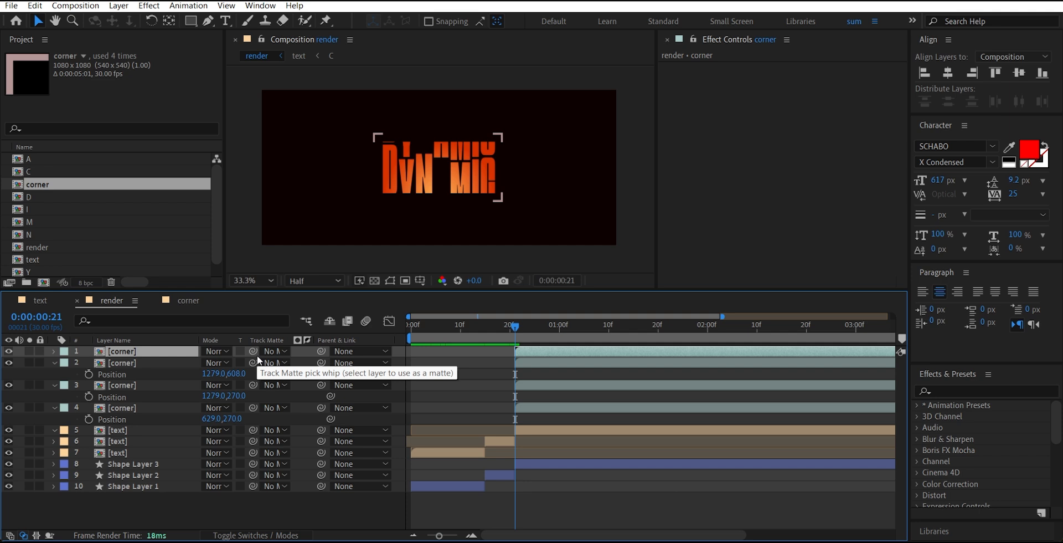
pyautogui.press('p')
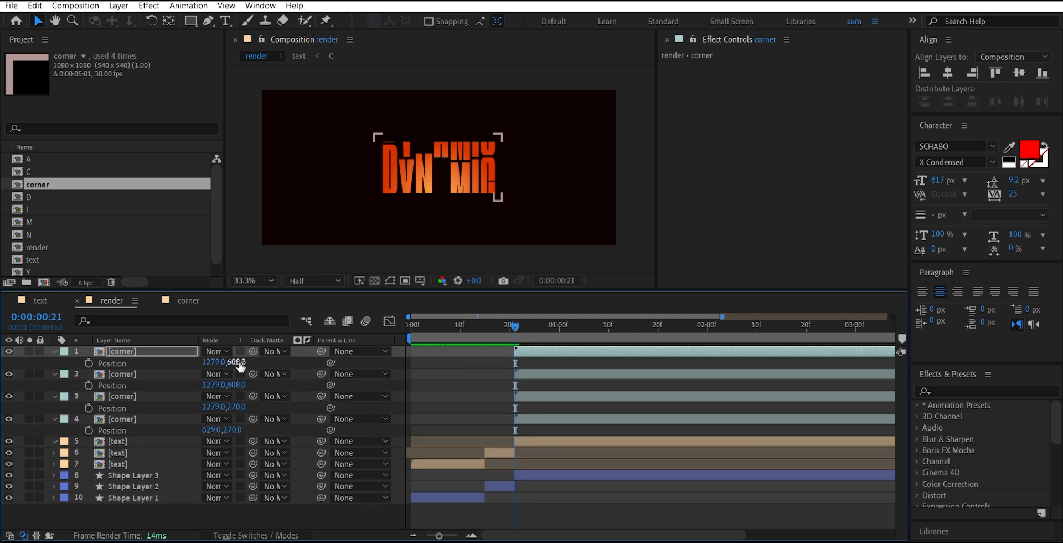
pyautogui.click(213, 362)
pyautogui.write('629')
pyautogui.press('Return')
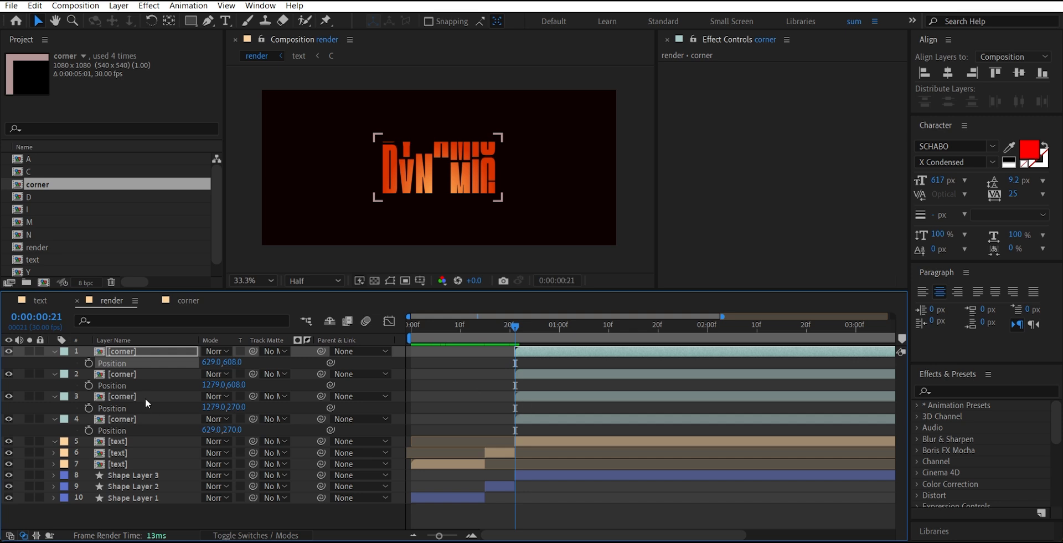
# - Duplicate all four corner layers and move the copies directly above the first segment's text layer
pyautogui.keyDown('shift'); pyautogui.click(152, 413); pyautogui.keyUp('shift')
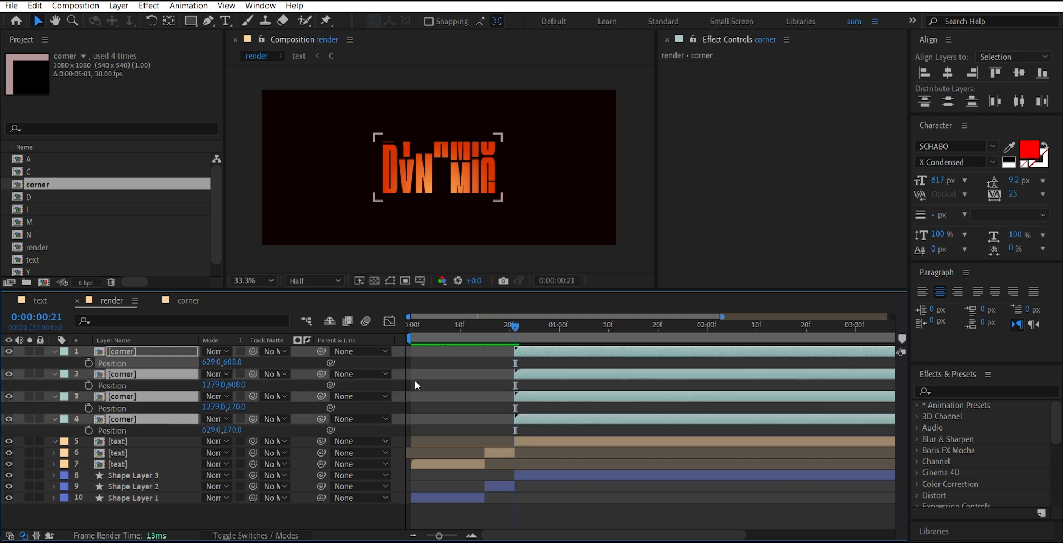
pyautogui.press('p')
pyautogui.hotkey('ctrl', 'd')
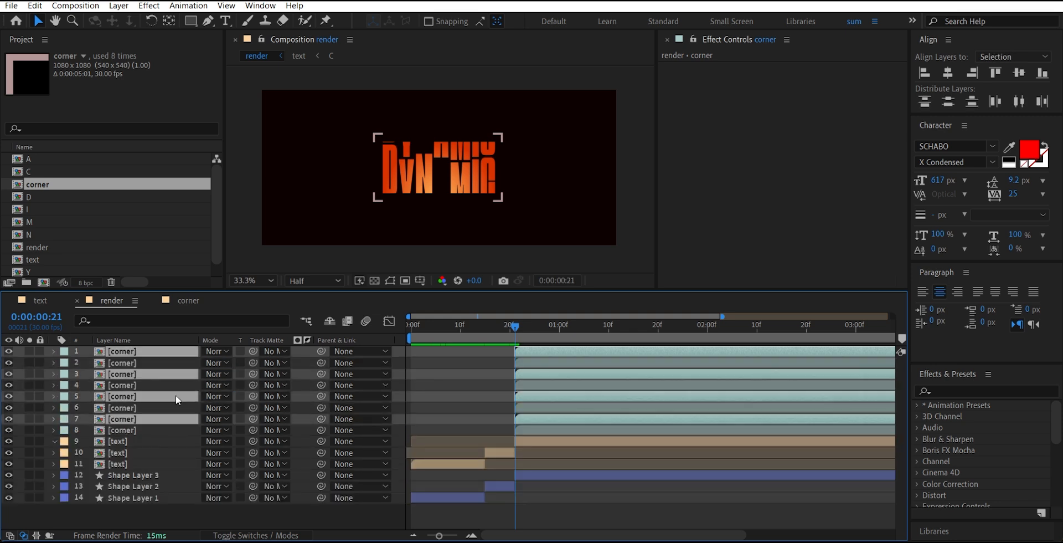
pyautogui.moveTo(185, 419); pyautogui.dragTo(175, 460)
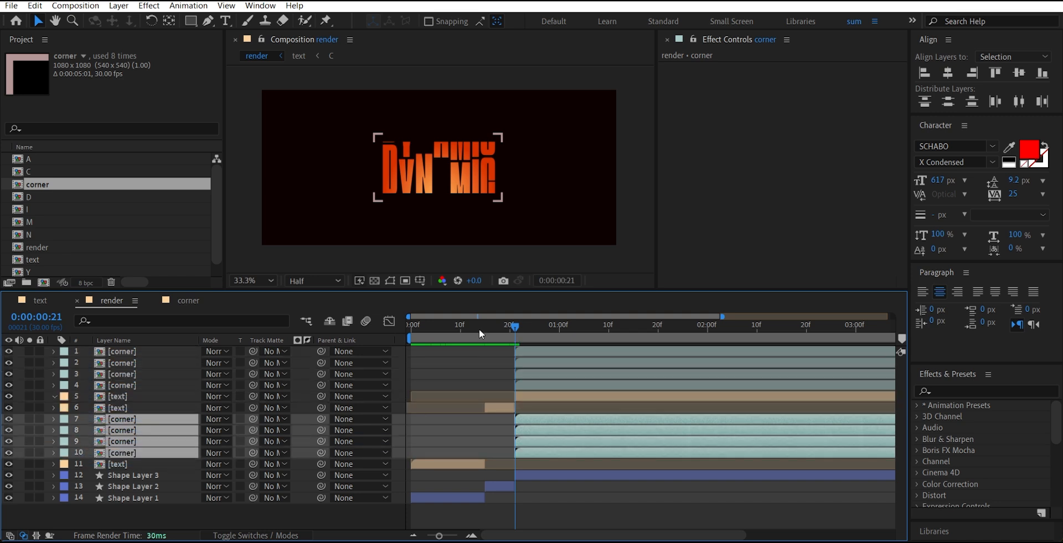
# - Start the four copied corner layers at 0:00:00:00 and trim their ends at 0:00:00:14
pyautogui.moveTo(477, 325); pyautogui.dragTo(345, 334)
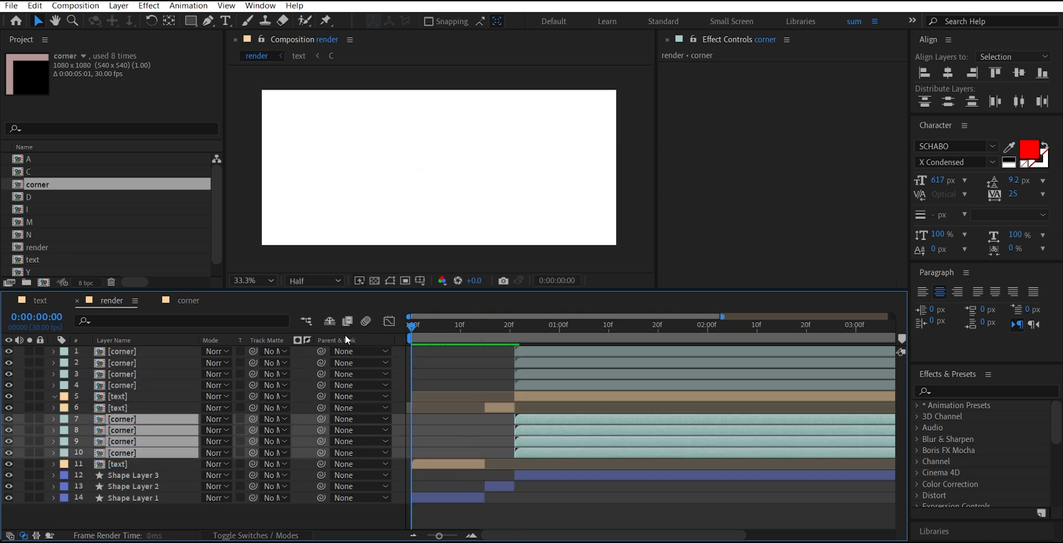
pyautogui.press('[')
pyautogui.moveTo(450, 325); pyautogui.dragTo(481, 324)
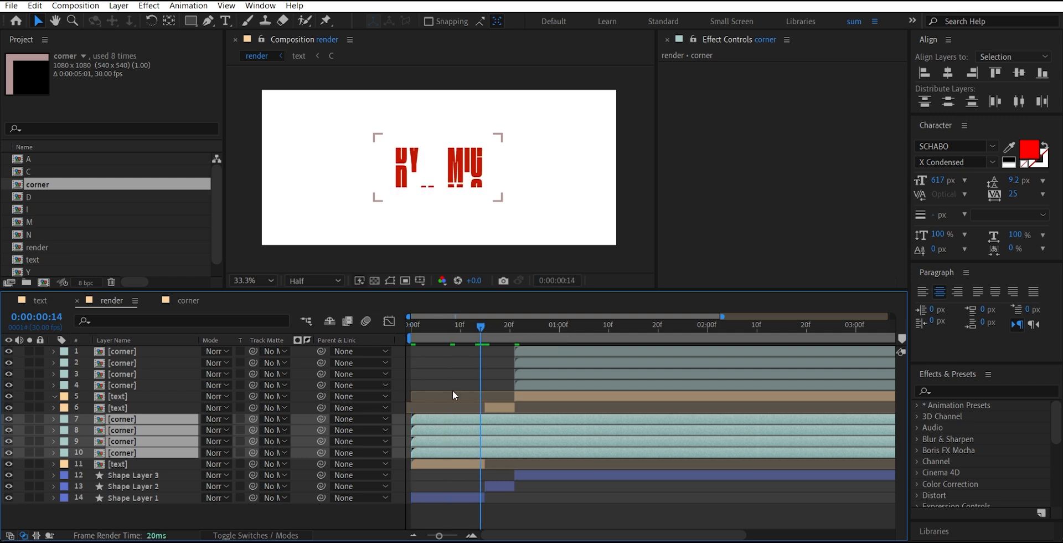
pyautogui.hotkey('alt', ']')
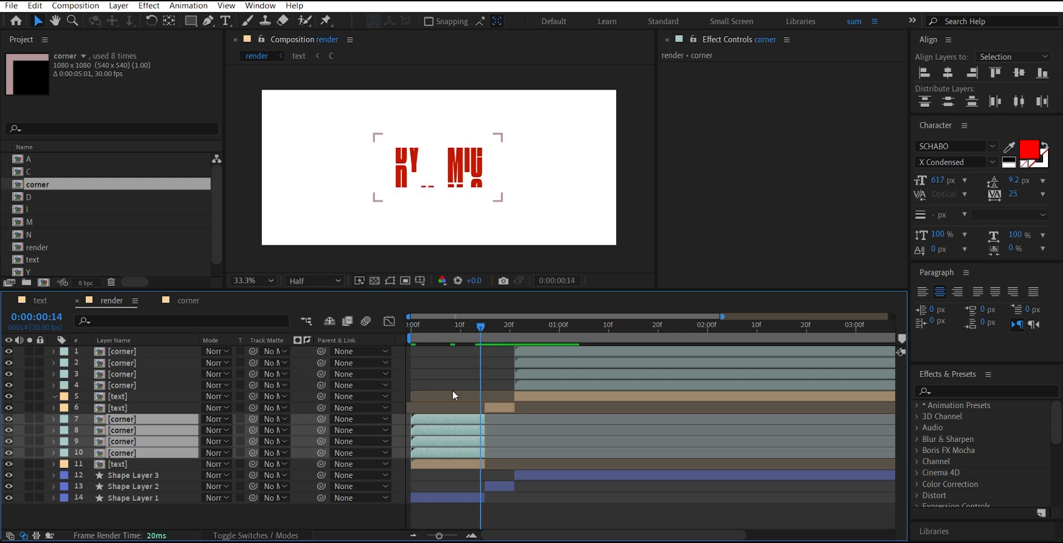
# - Add a null object to the render composition and parent the first segment's four corner layers to it
pyautogui.click(118, 5)
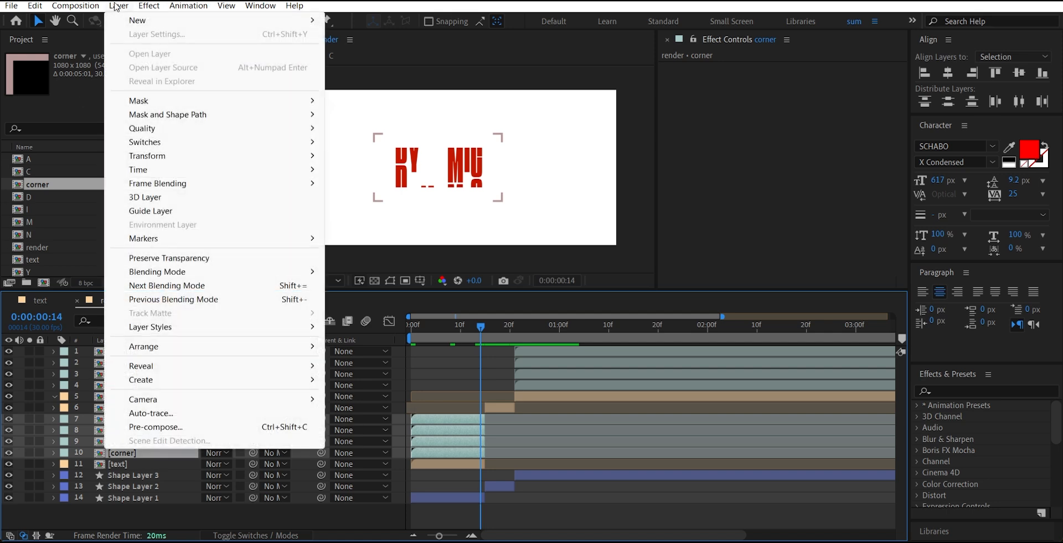
pyautogui.moveTo(127, 22)
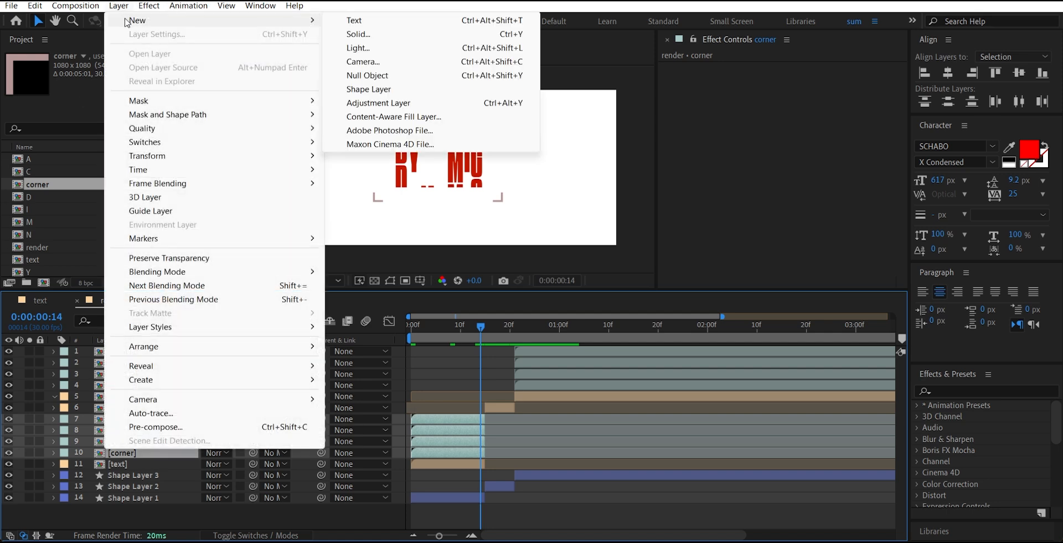
pyautogui.click(360, 75)
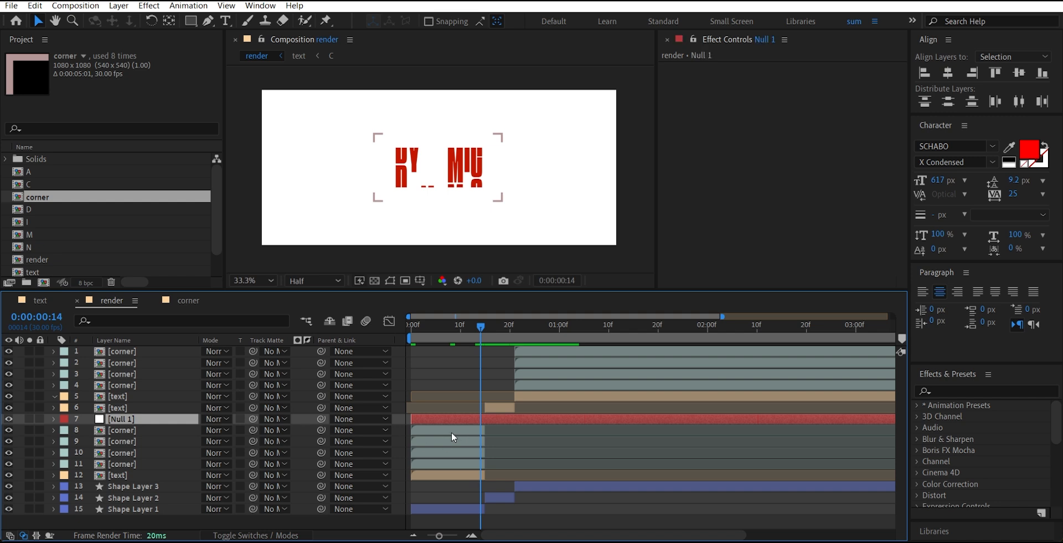
pyautogui.click(121, 429)
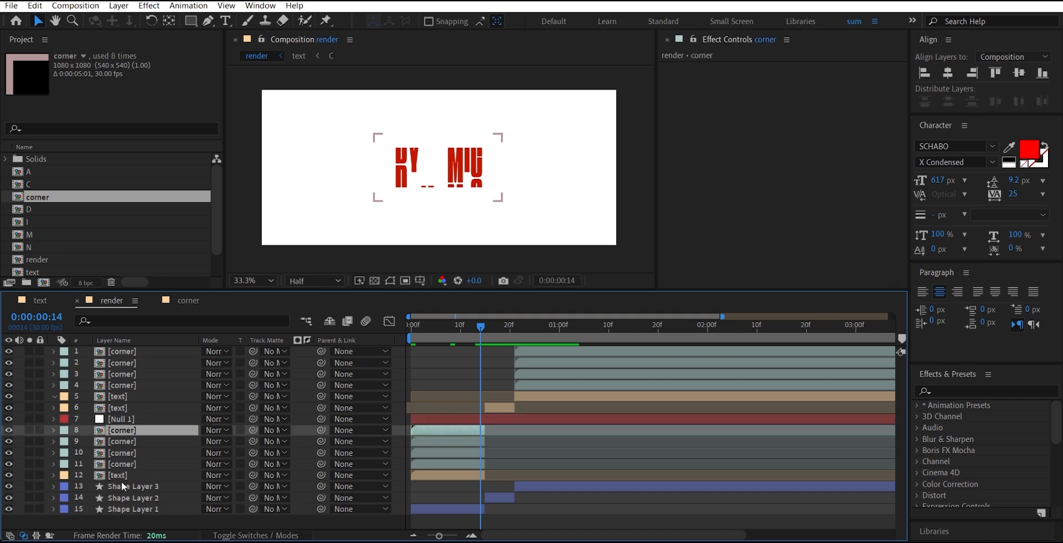
pyautogui.keyDown('shift'); pyautogui.click(124, 463); pyautogui.keyUp('shift')
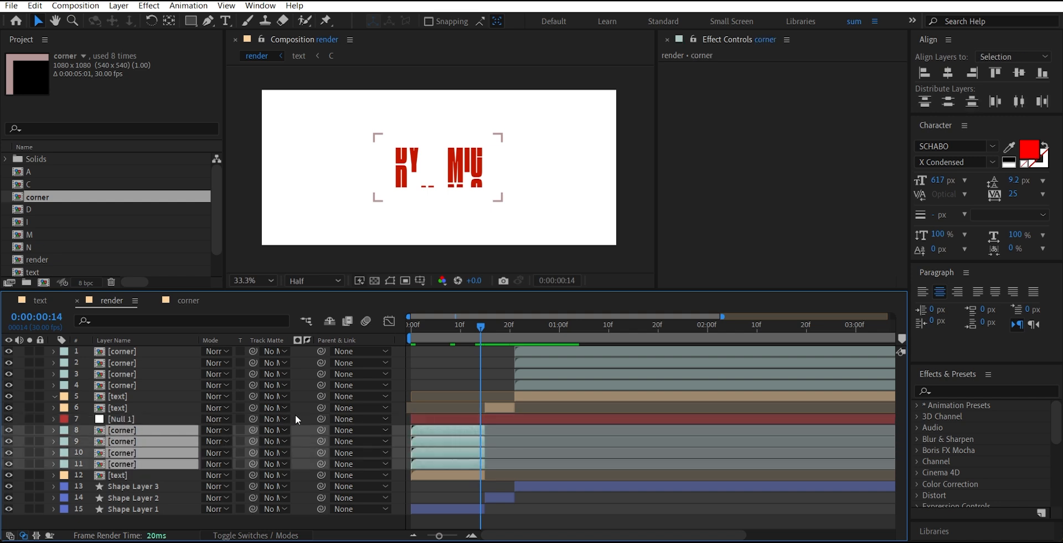
pyautogui.moveTo(319, 433); pyautogui.dragTo(166, 418)
# - Scale the null object to 79% so the corners fit closely around the first segment's text
pyautogui.click(166, 418)
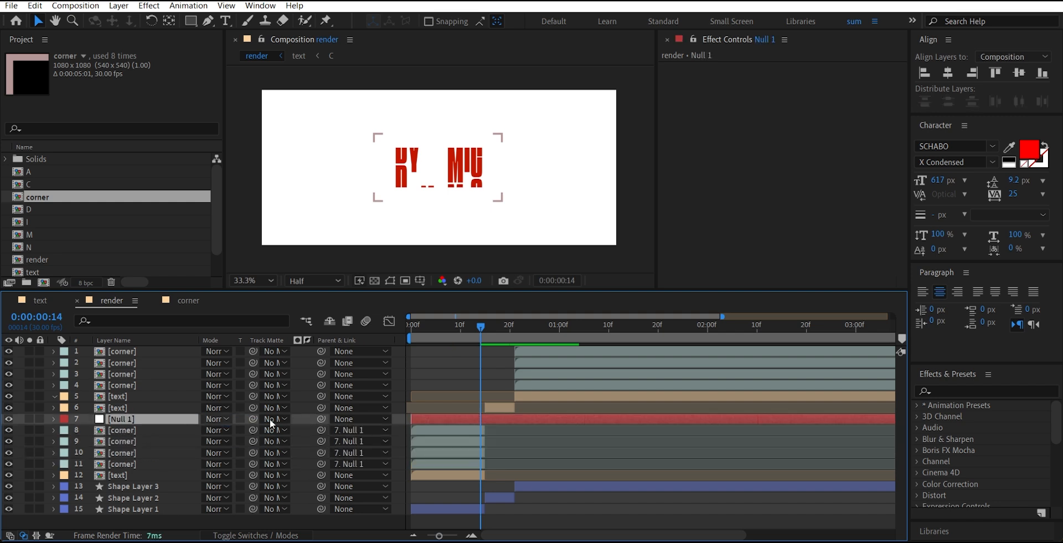
pyautogui.press('s')
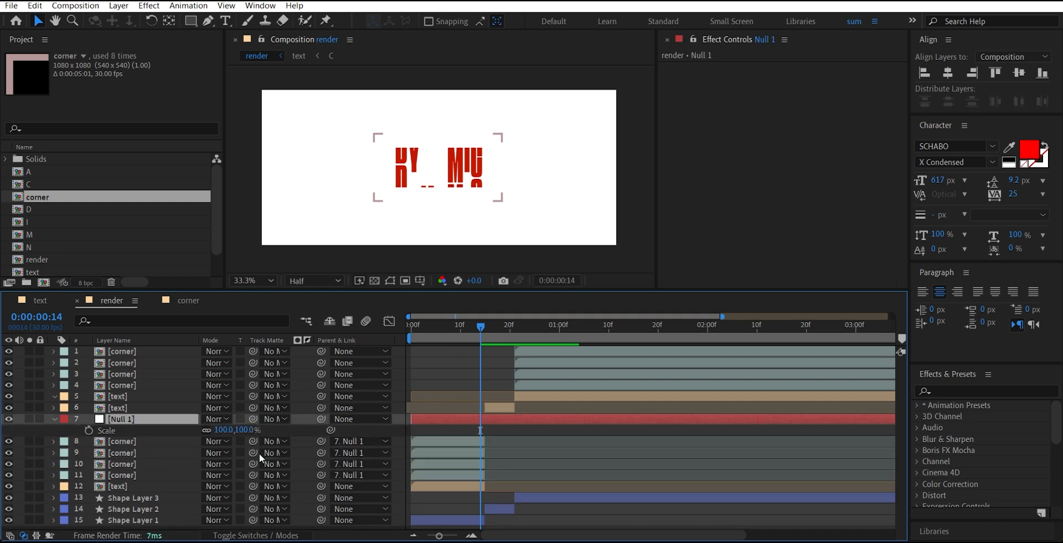
pyautogui.moveTo(235, 429)
pyautogui.mouseDown()
pyautogui.moveTo(222, 429)
pyautogui.moveTo(233, 430)
pyautogui.mouseUp()
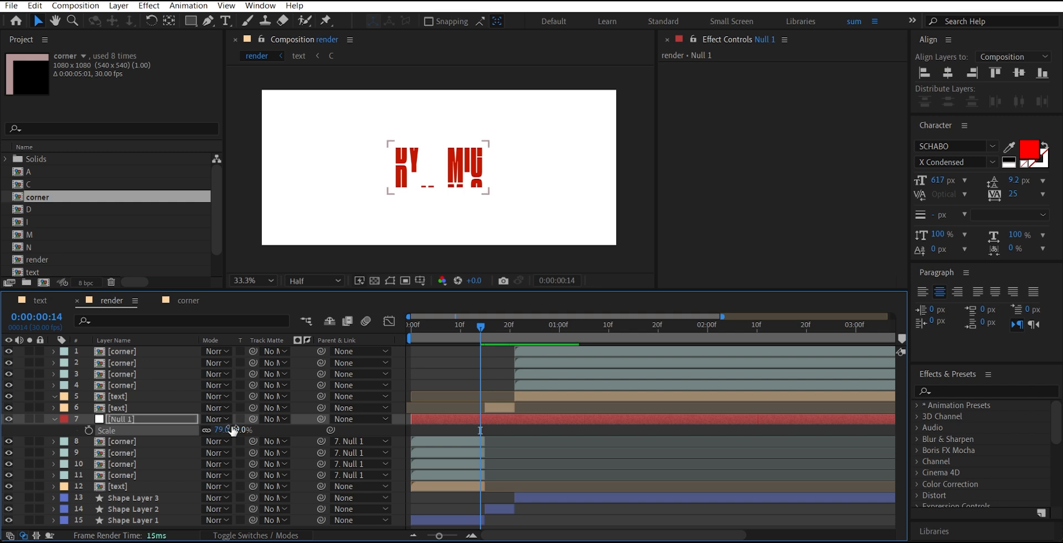
pyautogui.click(437, 443)
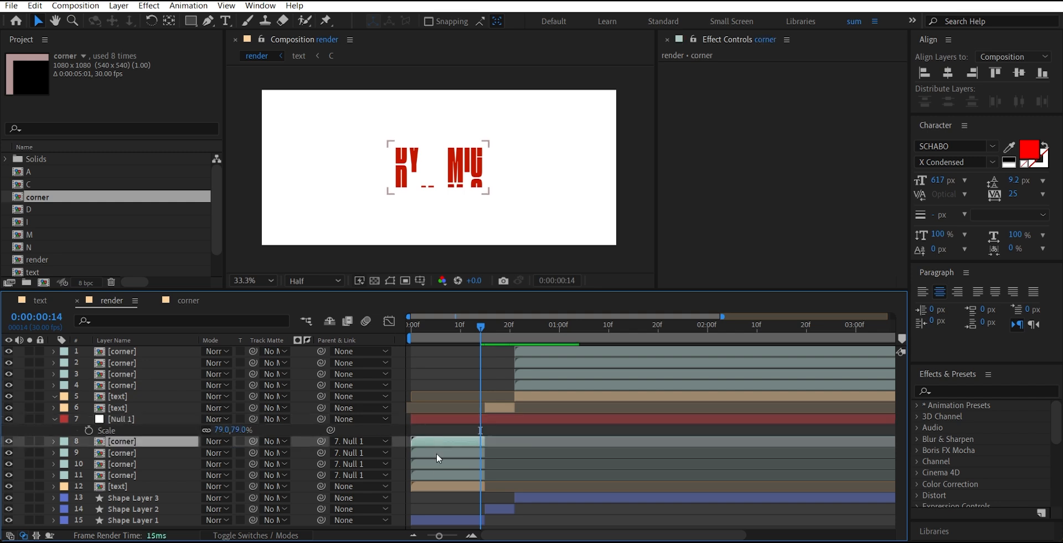
# - Apply the Fill effect to the first segment's four corner layers and set its colour to black, 000000
pyautogui.keyDown('shift'); pyautogui.click(440, 473); pyautogui.keyUp('shift')
pyautogui.click(985, 391)
pyautogui.write('fill')
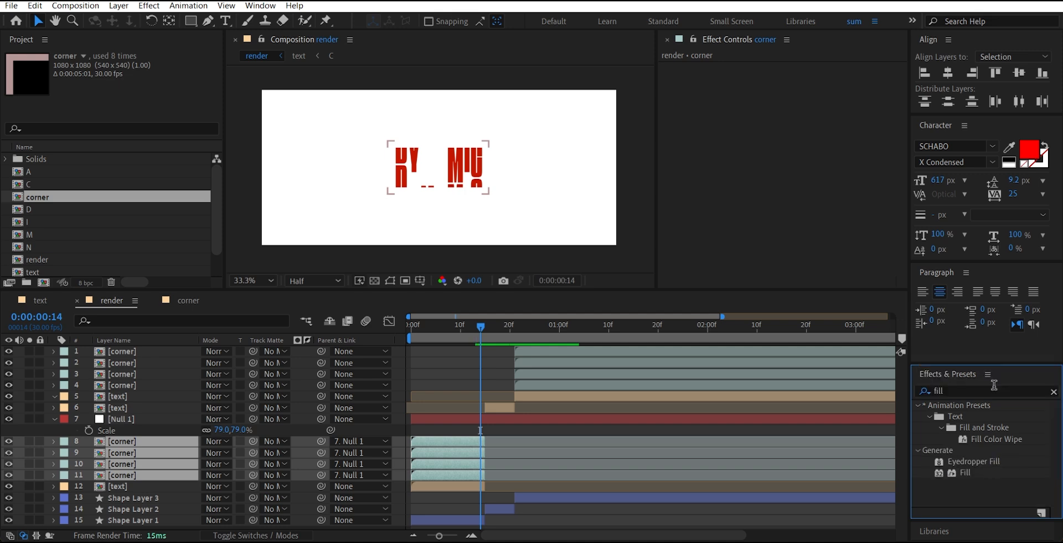
pyautogui.click(963, 472)
pyautogui.doubleClick(961, 473)
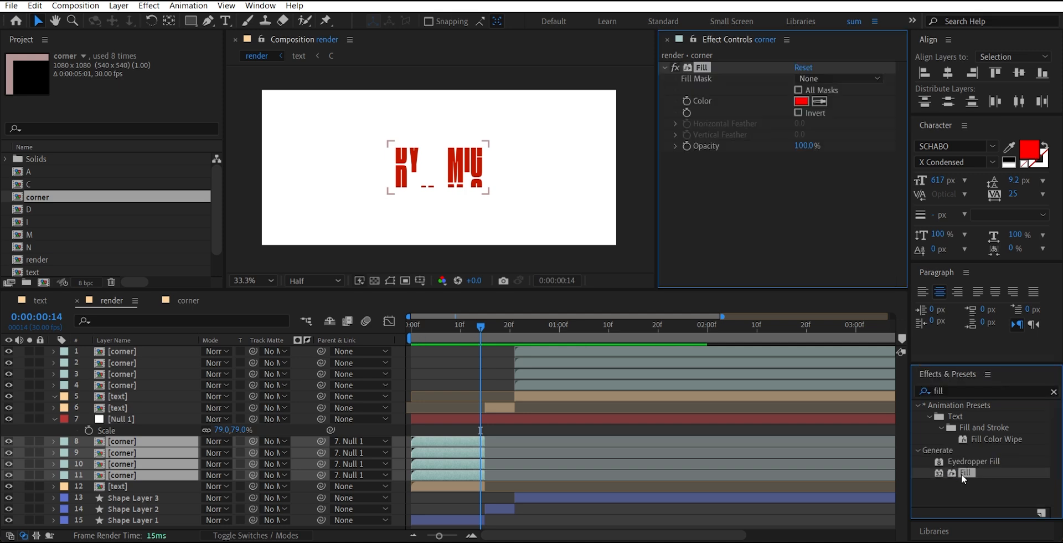
pyautogui.click(803, 101)
pyautogui.moveTo(748, 253); pyautogui.dragTo(902, 415)
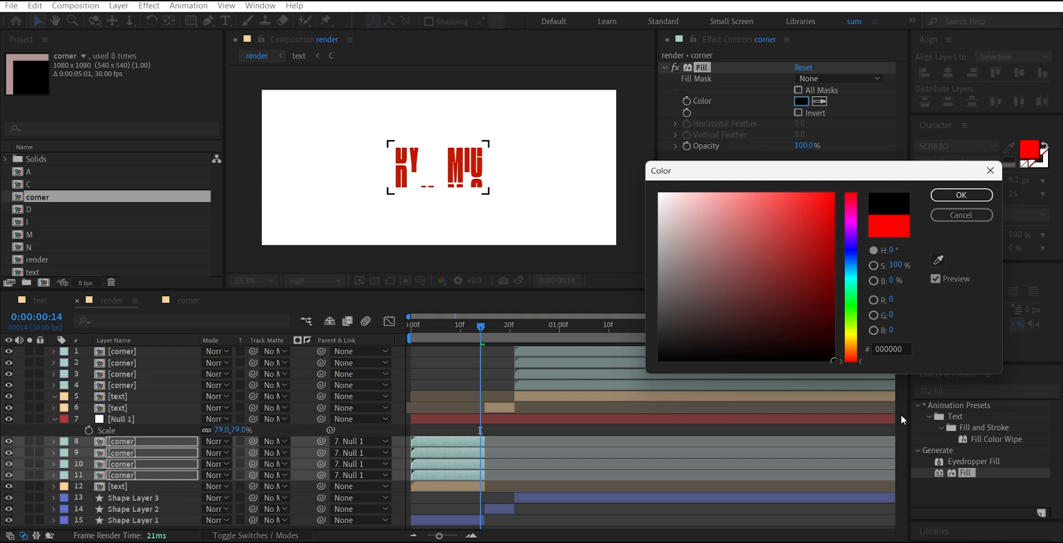
pyautogui.press('Return')
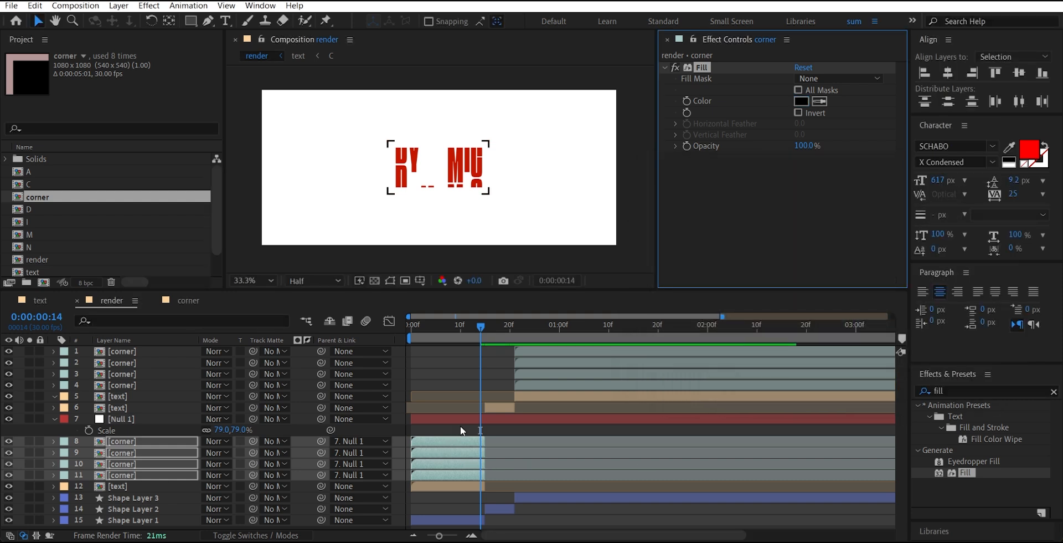
# - Trim the null's end at 0:00:00:14 and keyframe its scale from 79% at 0:00:00:00 to 91% at 0:00:00:14
pyautogui.click(464, 417)
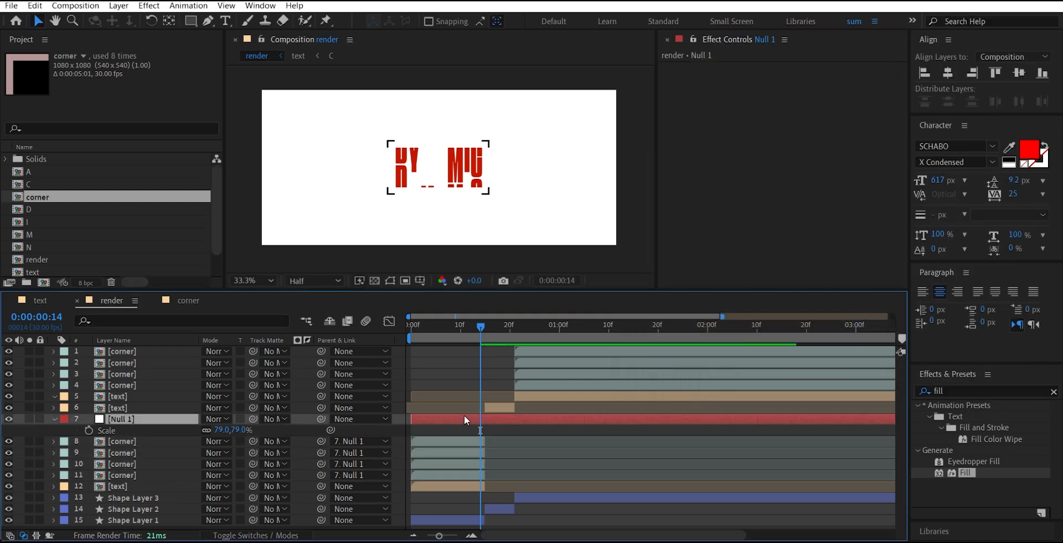
pyautogui.hotkey('alt', ']')
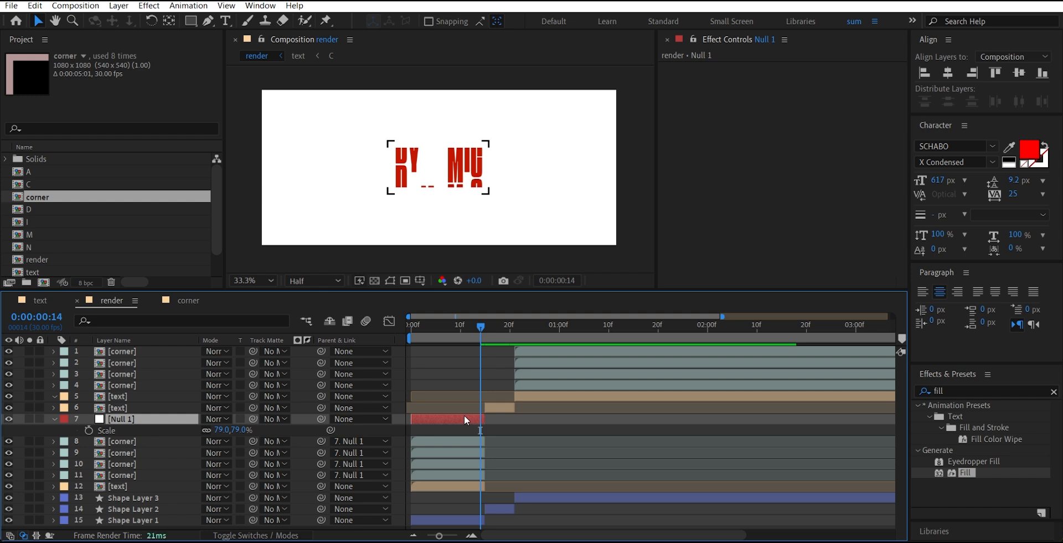
pyautogui.click(87, 429)
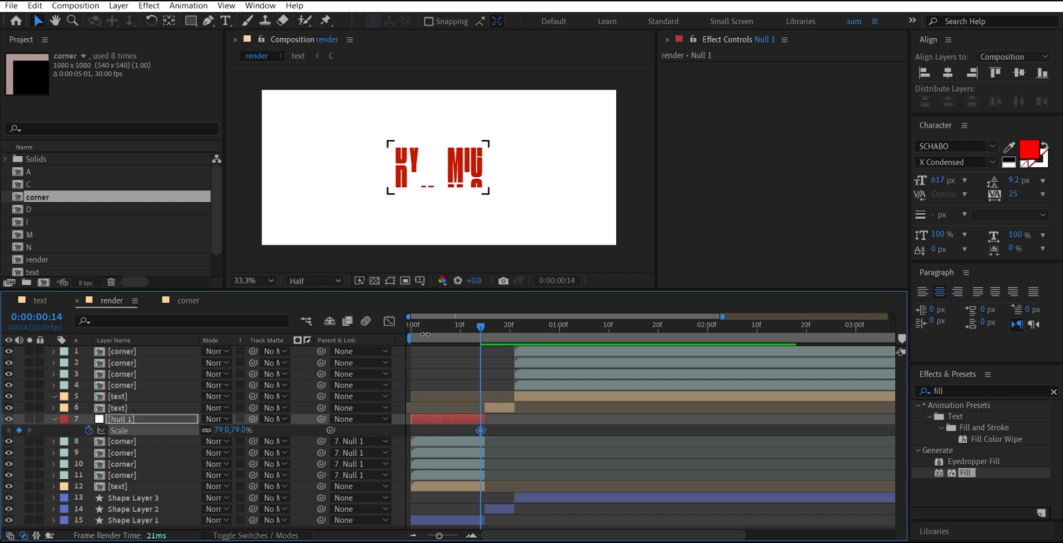
pyautogui.moveTo(434, 325); pyautogui.dragTo(367, 326)
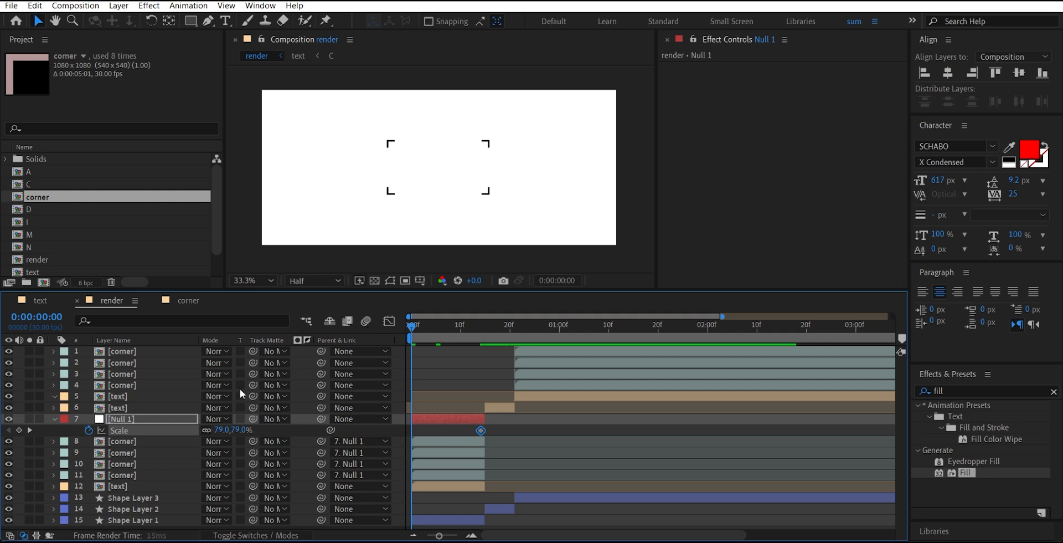
pyautogui.click(20, 430)
pyautogui.moveTo(470, 323); pyautogui.dragTo(481, 328)
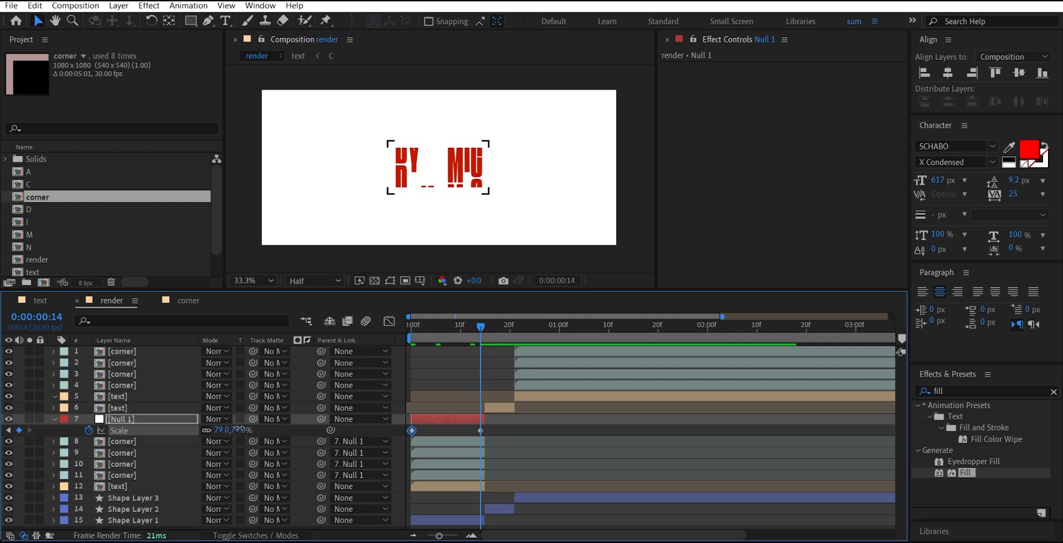
pyautogui.moveTo(238, 429); pyautogui.dragTo(243, 428)
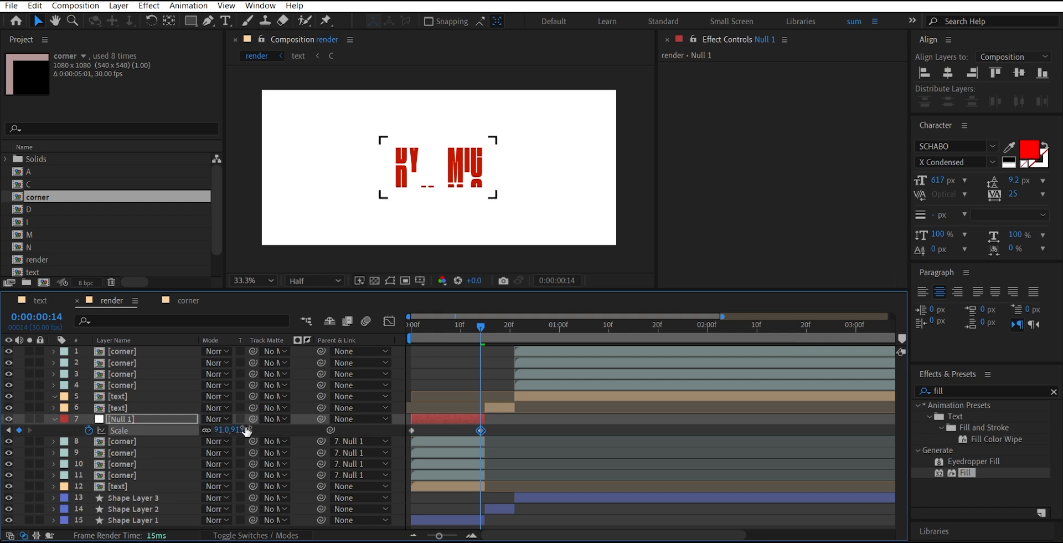
# - Easy-ease the null's scale keyframes, shape the speed curve to peak at the start, and preview with the work area ending at 0:00:00:14
pyautogui.moveTo(497, 427); pyautogui.dragTo(388, 439)
pyautogui.press('F9')
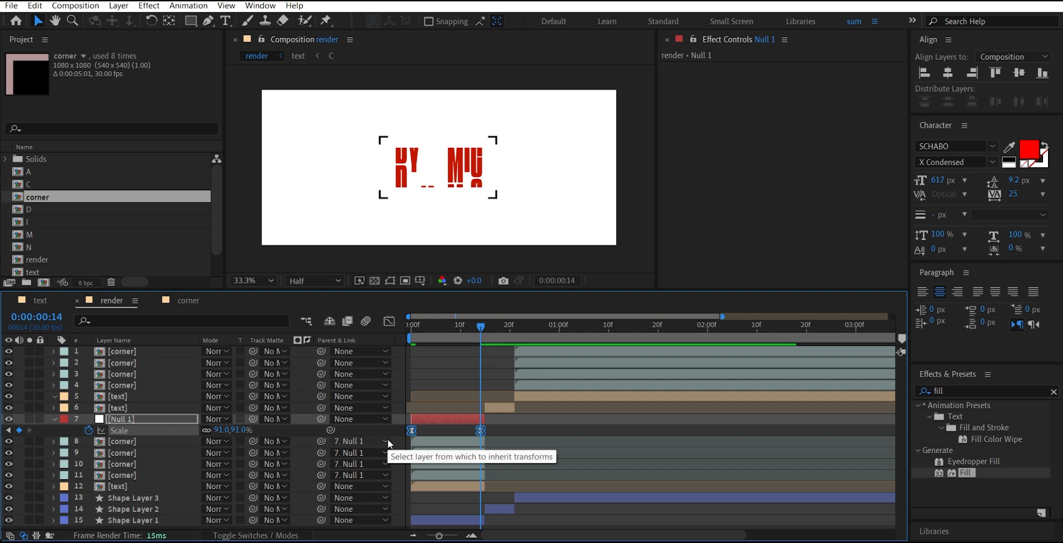
pyautogui.click(390, 322)
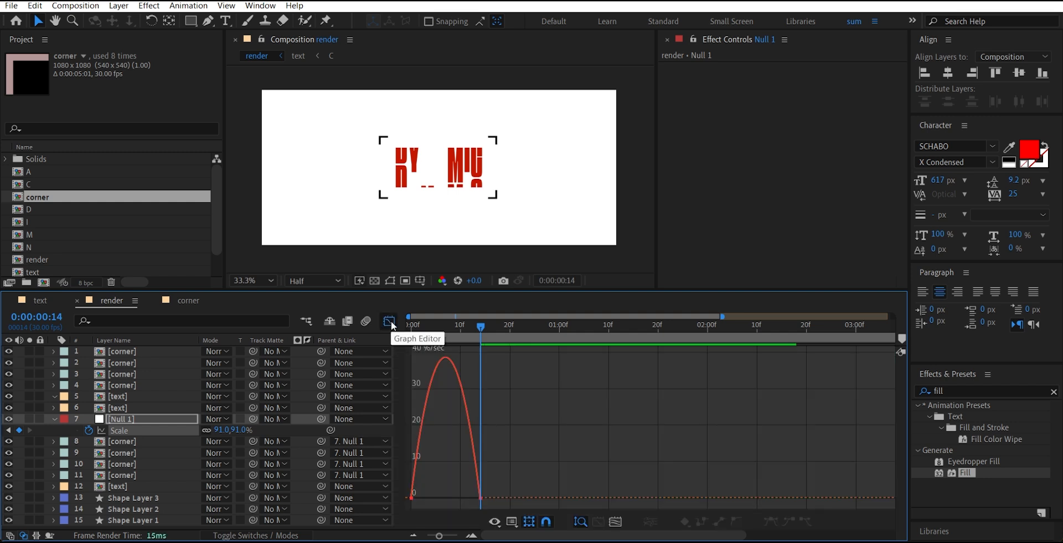
pyautogui.click(477, 485)
pyautogui.moveTo(458, 498); pyautogui.dragTo(413, 496)
pyautogui.press('n')
pyautogui.press('space')
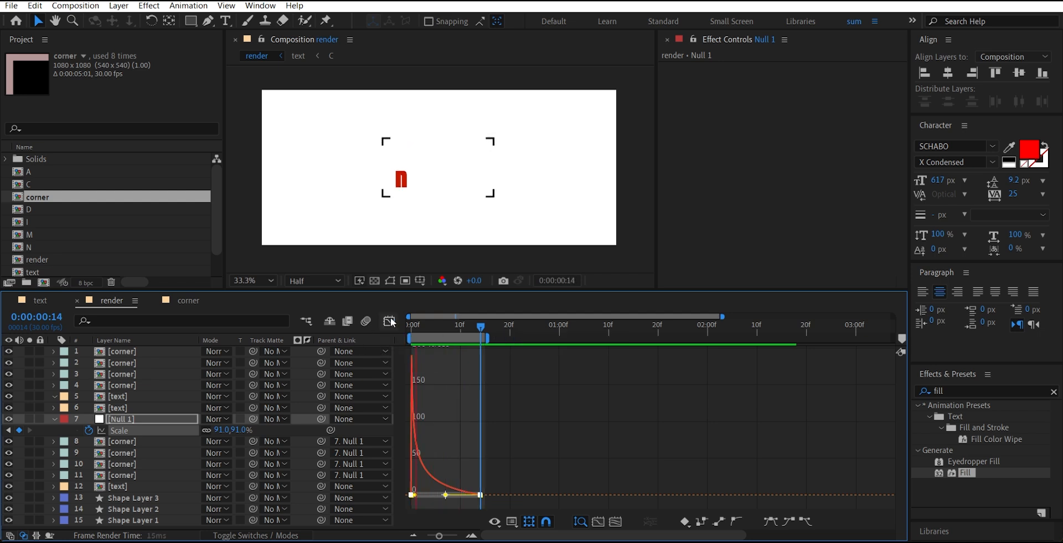
pyautogui.click(390, 321)
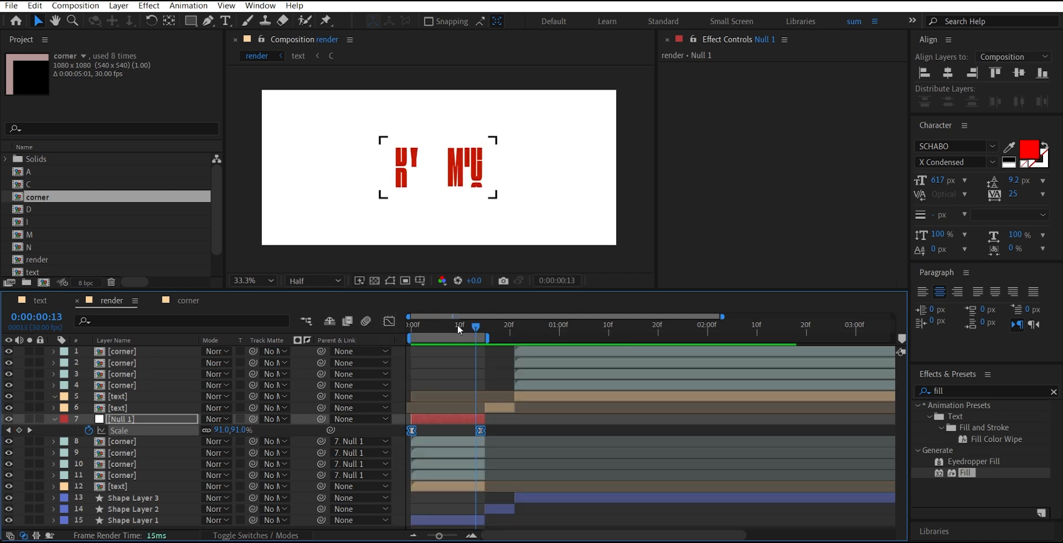
# - Stagger the starts of the first segment's corner layers at about frames 1, 4, 8 and 12, from the lowest layer up, and preview
pyautogui.click(455, 325)
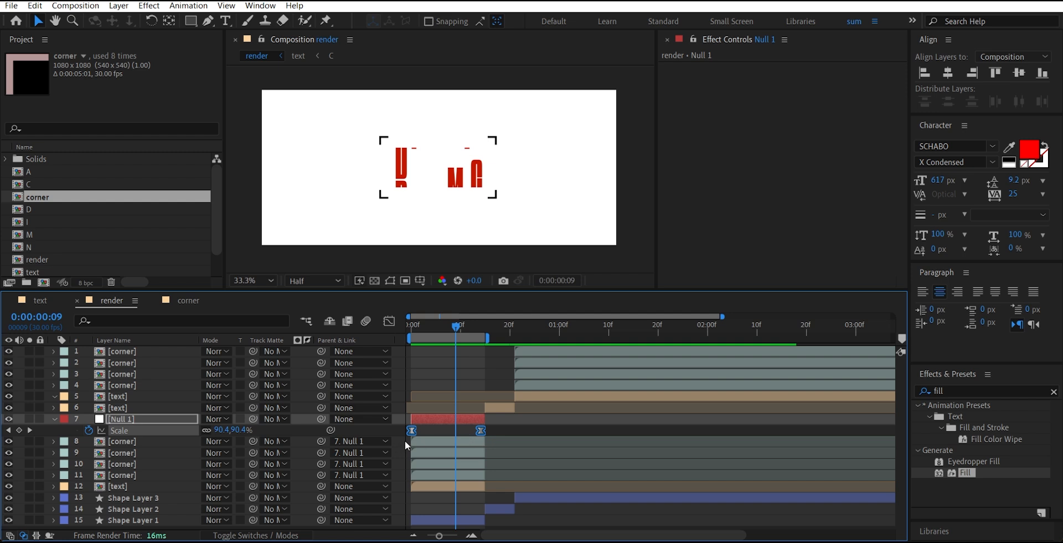
pyautogui.moveTo(412, 443); pyautogui.dragTo(420, 476)
pyautogui.click(414, 463)
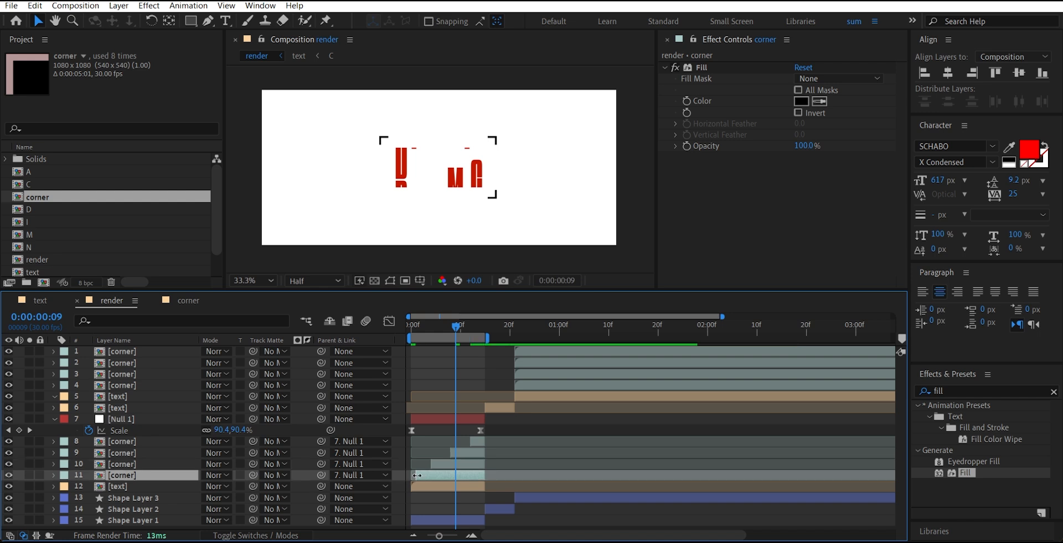
pyautogui.press('space')
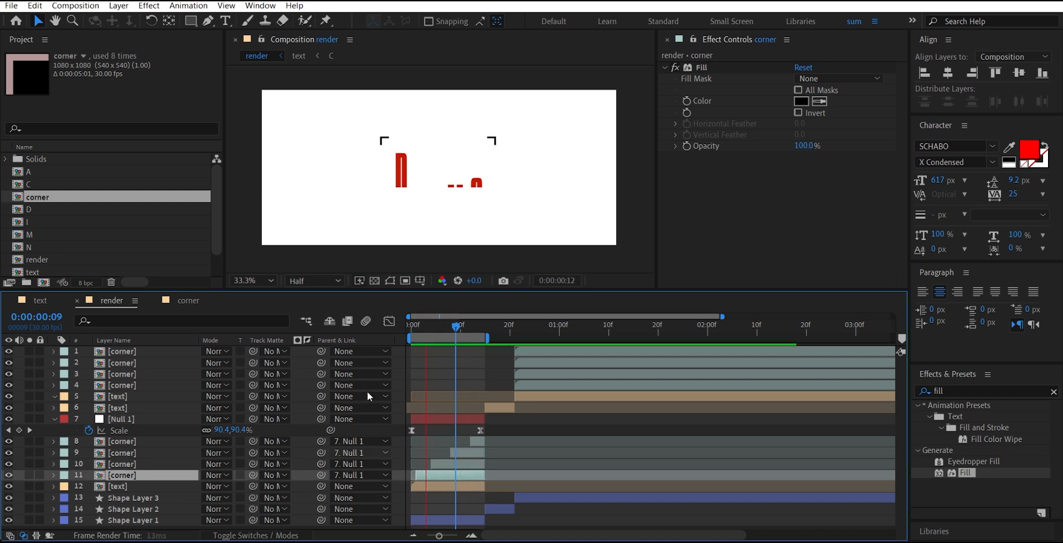
# - Delay the starts of the two middle corner layers to about frames 6 and 9, then preview the first segment
pyautogui.moveTo(455, 331); pyautogui.dragTo(423, 334)
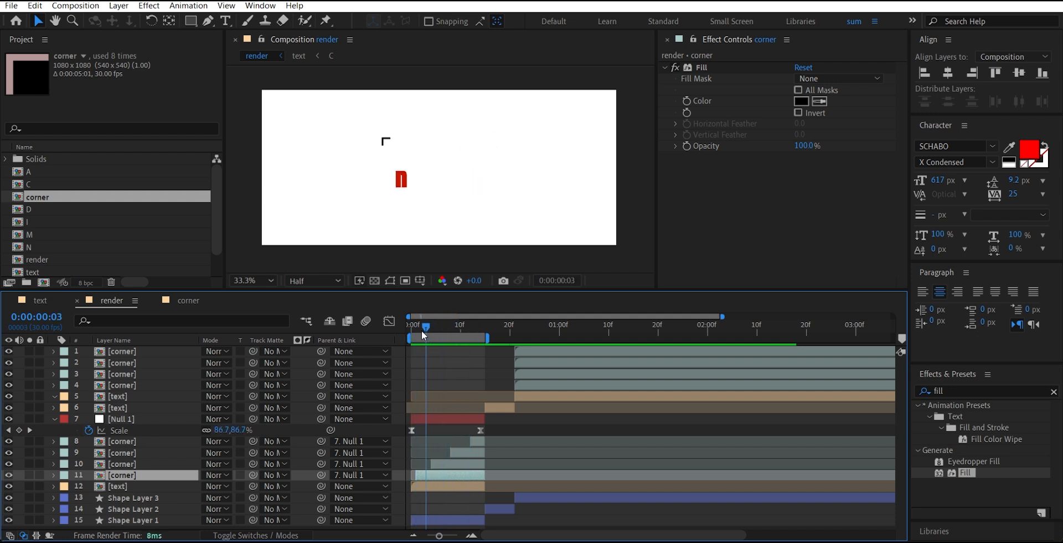
pyautogui.moveTo(453, 453); pyautogui.dragTo(442, 464)
pyautogui.moveTo(417, 327); pyautogui.dragTo(376, 335)
pyautogui.press('space')
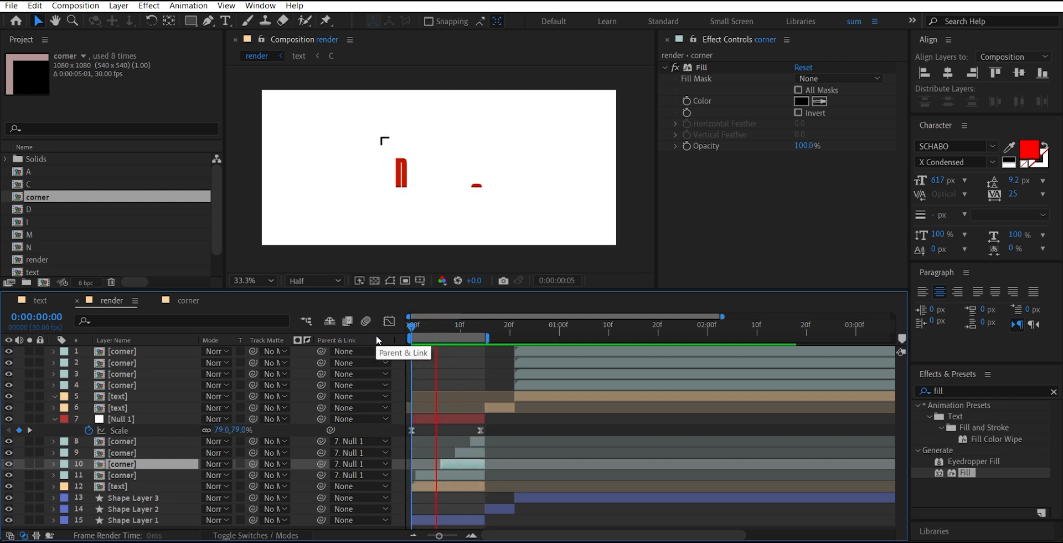
pyautogui.press('space')
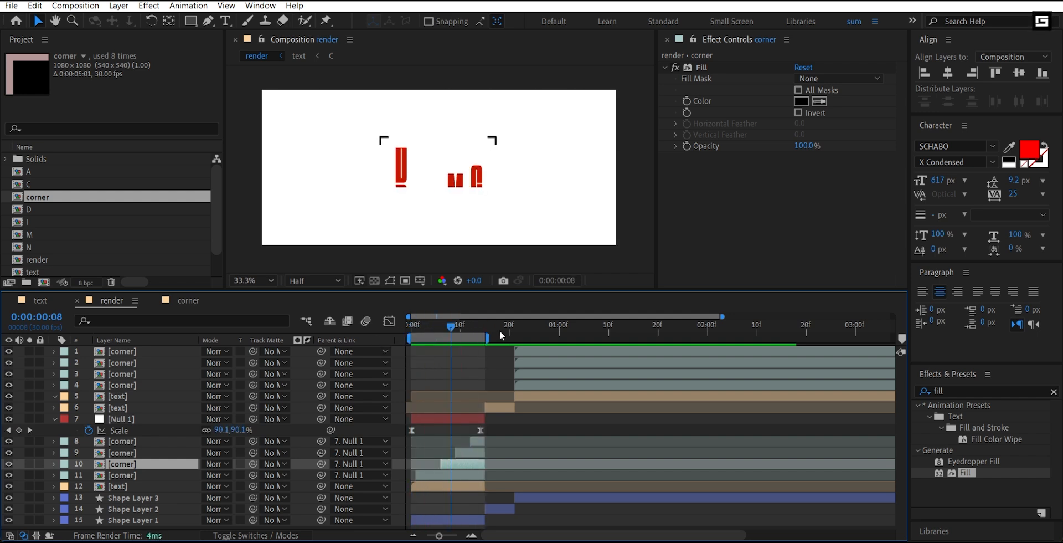
# - Parent the last segment's four corner layers to its text layer and extend the work area's end to about 0:00:02:00
pyautogui.click(509, 328)
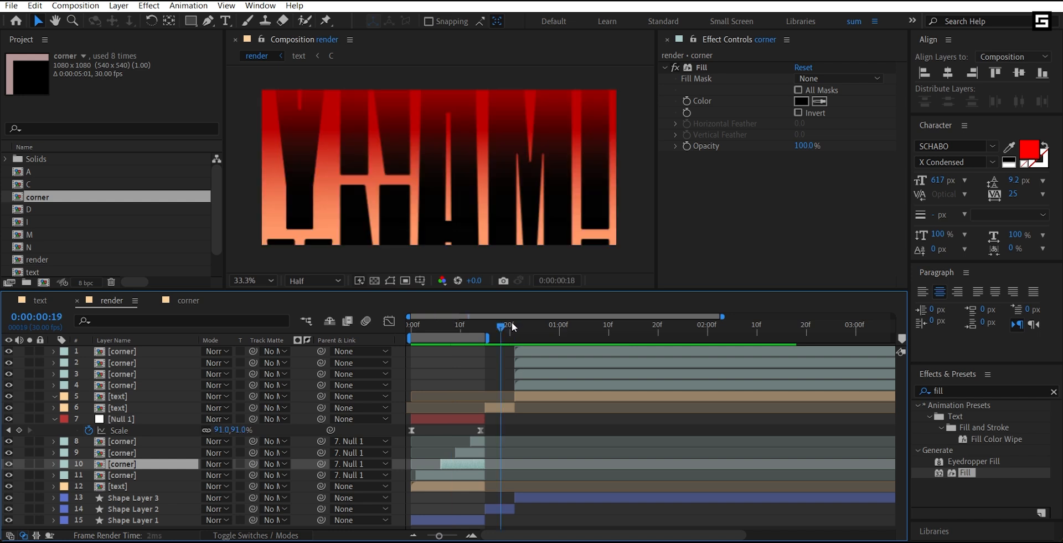
pyautogui.press('pagedown')
pyautogui.press('pagedown')
pyautogui.press('pagedown')
pyautogui.press('pagedown')
pyautogui.click(121, 351)
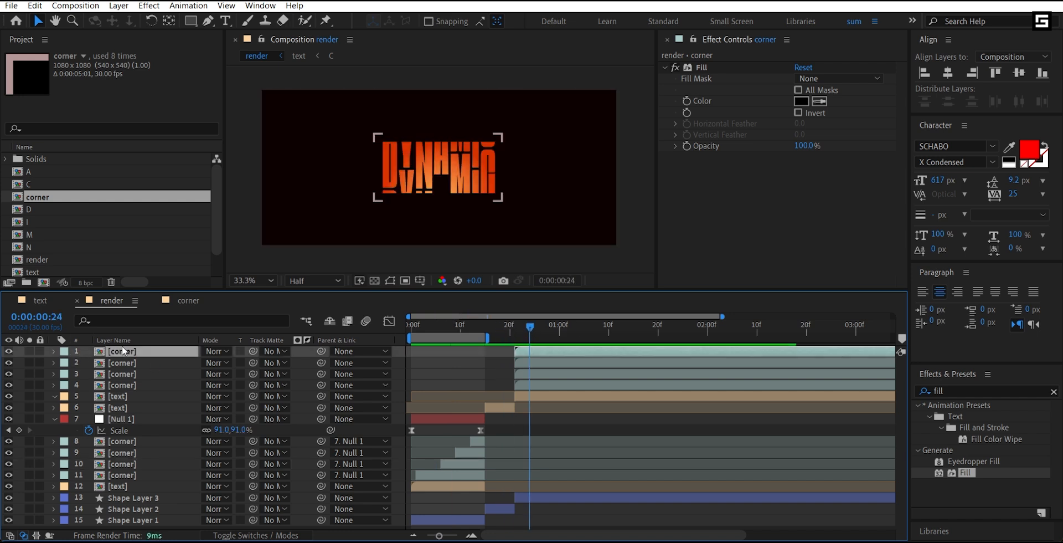
pyautogui.keyDown('shift'); pyautogui.click(125, 385); pyautogui.keyUp('shift')
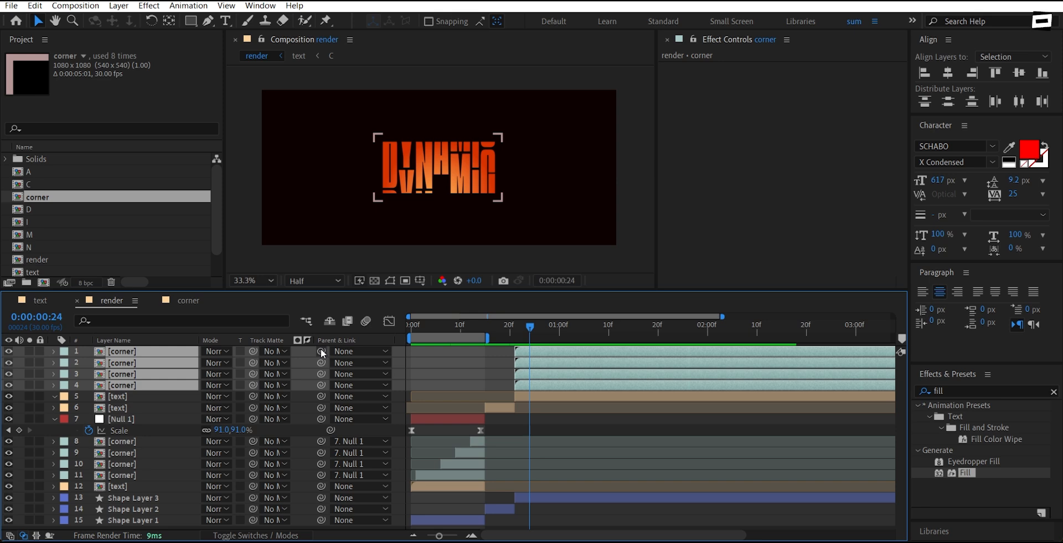
pyautogui.moveTo(321, 351); pyautogui.dragTo(164, 396)
pyautogui.click(164, 395)
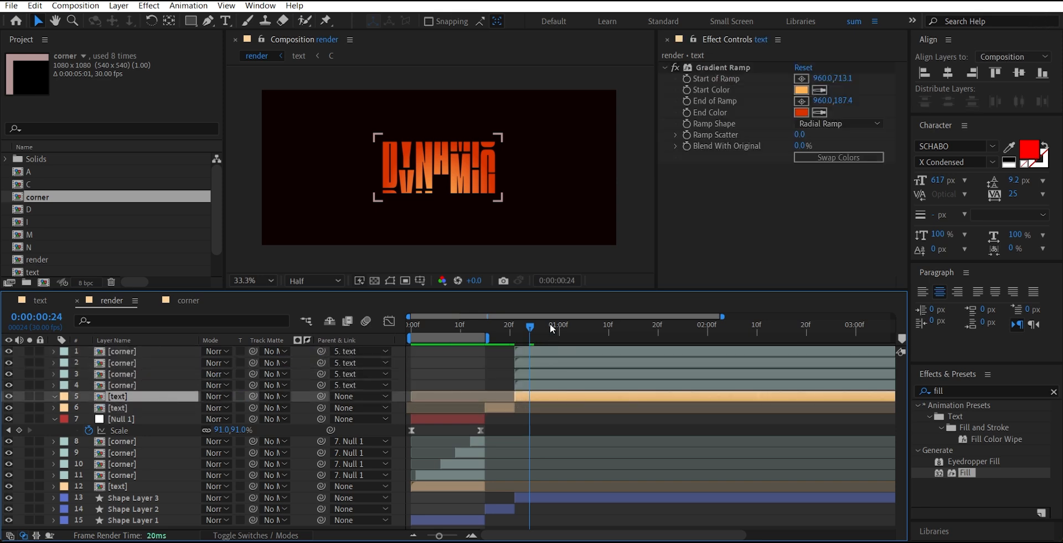
pyautogui.click(697, 330)
pyautogui.press('n')
# - Keyframe the second segment's text scale from 243.5% at 0:00:00:15 to 187.5% at 0:00:00:20
pyautogui.moveTo(442, 329); pyautogui.dragTo(494, 334)
pyautogui.click(500, 411)
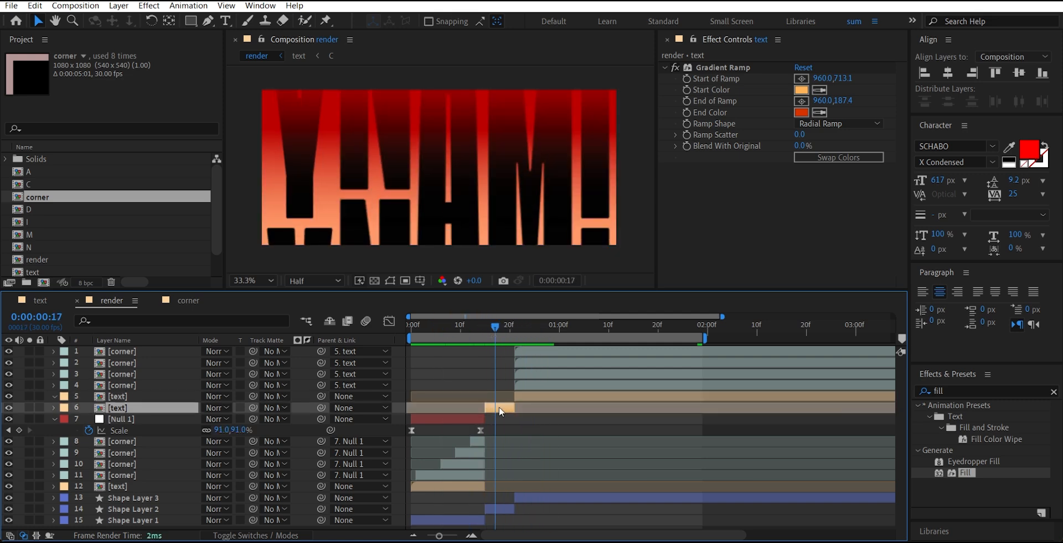
pyautogui.press('s')
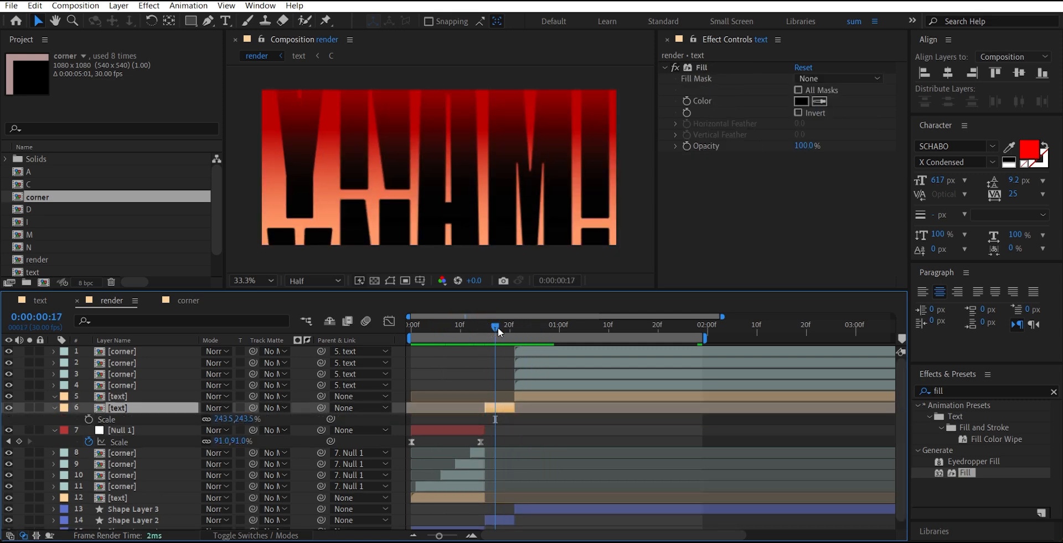
pyautogui.moveTo(494, 329); pyautogui.dragTo(486, 327)
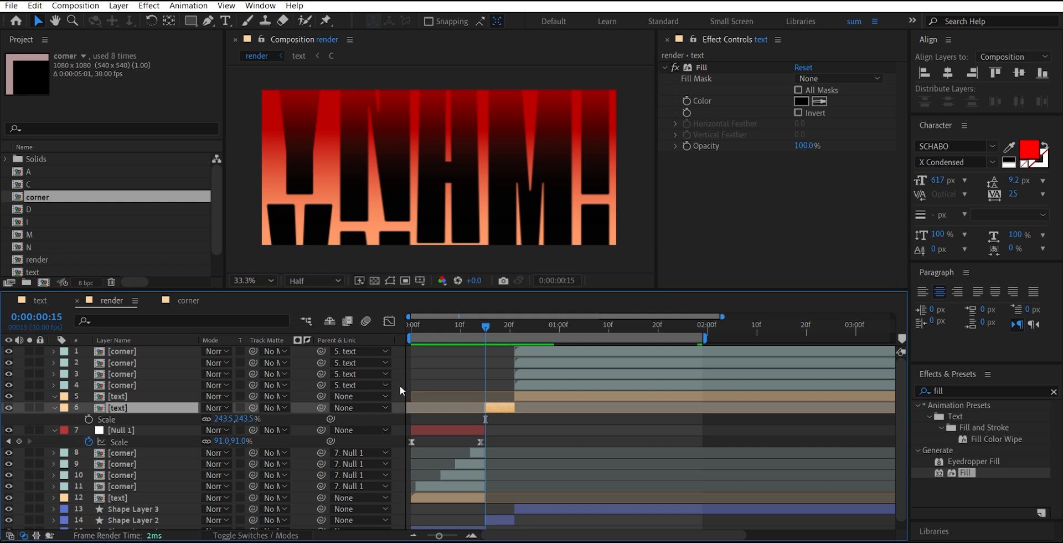
pyautogui.click(89, 419)
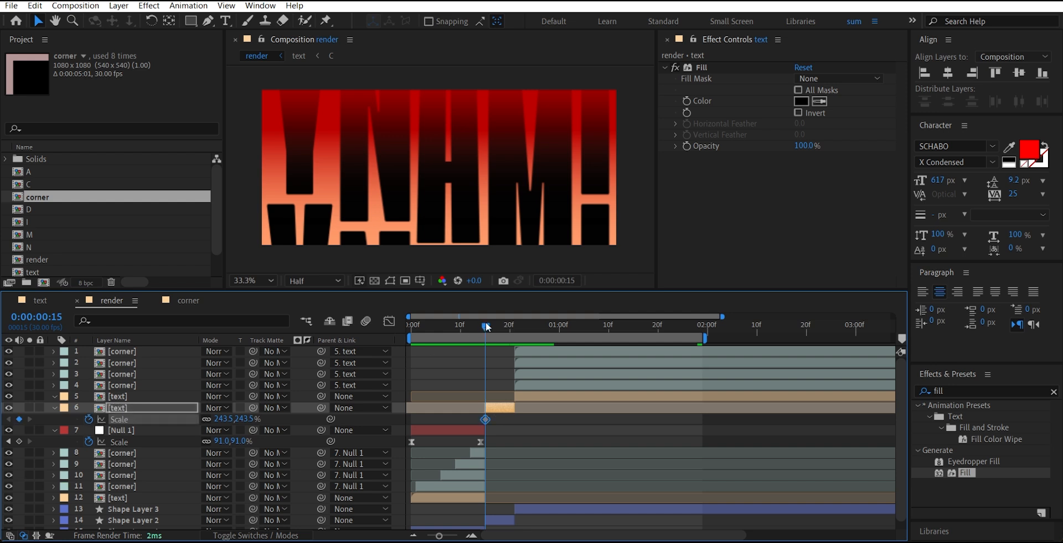
pyautogui.moveTo(505, 332); pyautogui.dragTo(510, 326)
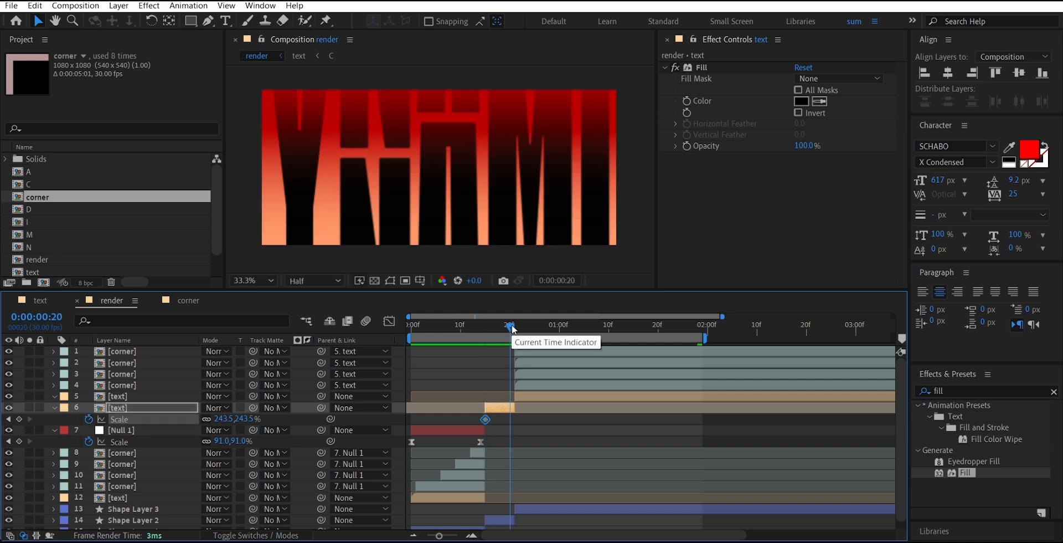
pyautogui.moveTo(234, 419); pyautogui.dragTo(205, 419)
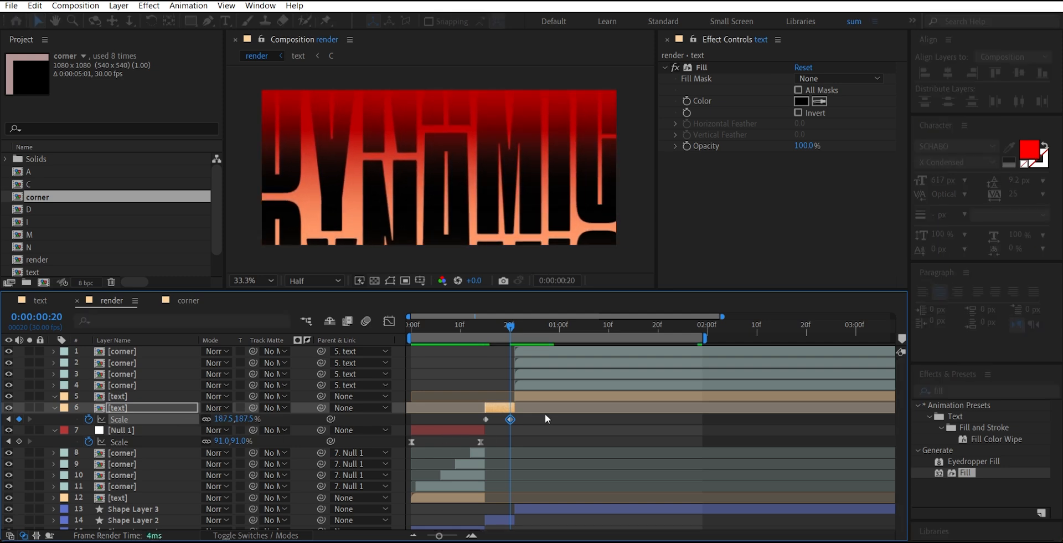
# - Easy-ease the second text's scale keyframes and shape the speed curve to start slowly and peak sharply at 0:00:00:20
pyautogui.moveTo(545, 413); pyautogui.dragTo(460, 421)
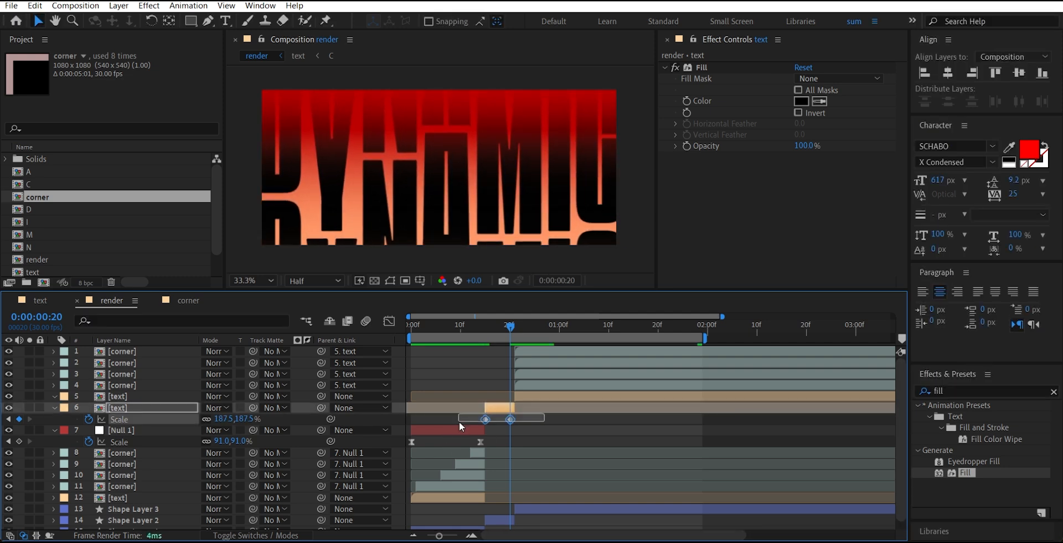
pyautogui.press('F9')
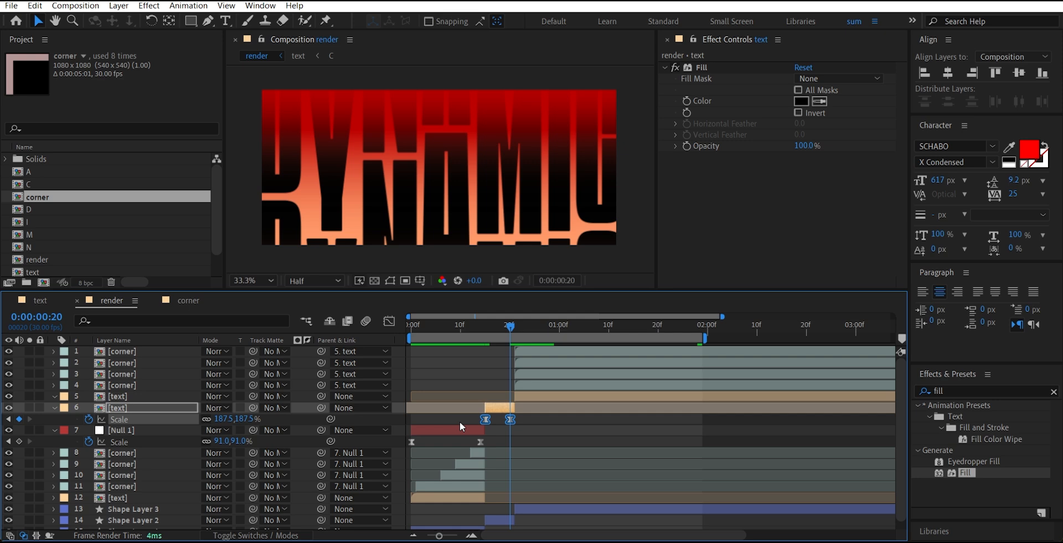
pyautogui.click(389, 321)
pyautogui.moveTo(523, 350); pyautogui.dragTo(475, 391)
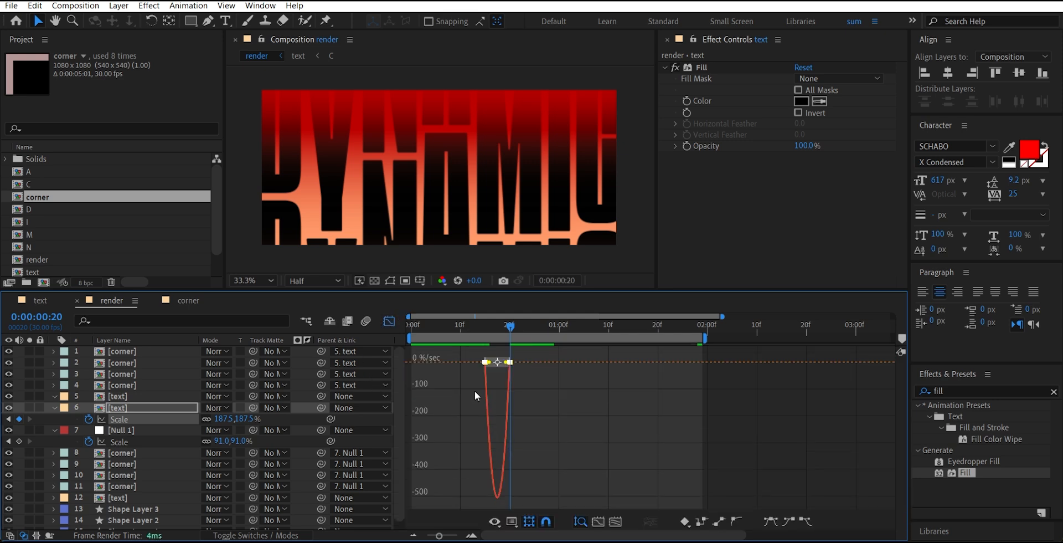
pyautogui.scroll(2, 477, 391)
pyautogui.moveTo(548, 363); pyautogui.dragTo(579, 362)
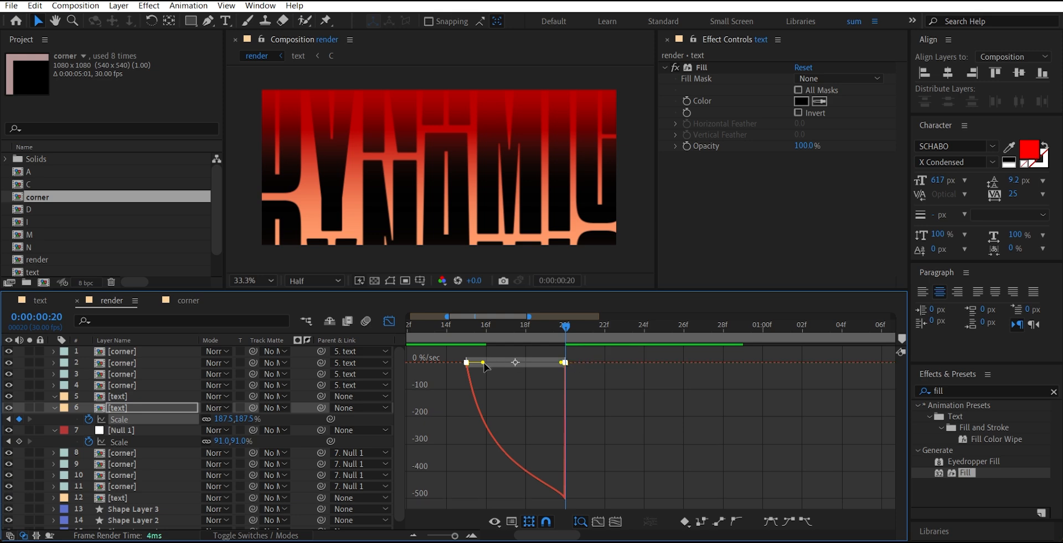
pyautogui.moveTo(483, 362); pyautogui.dragTo(516, 361)
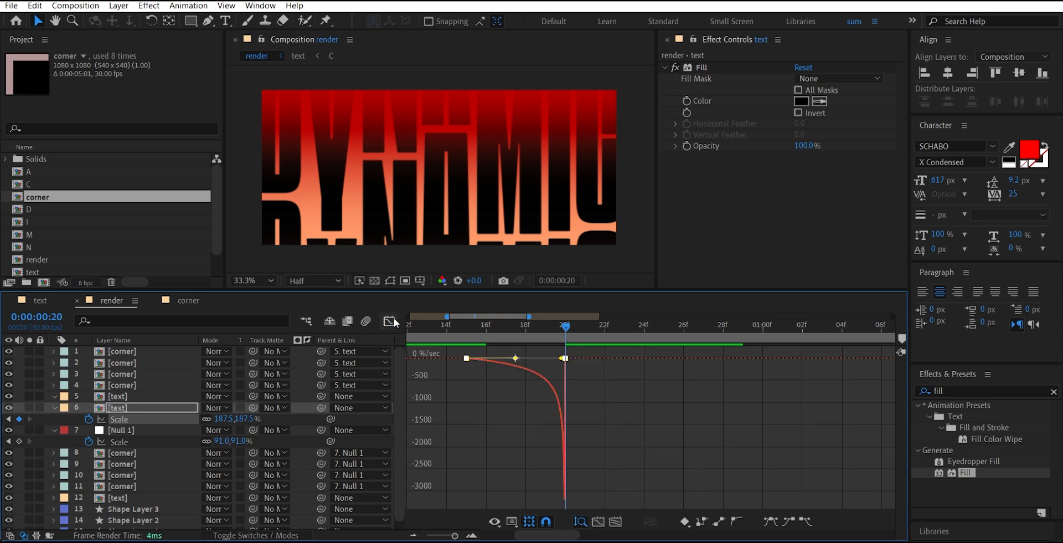
# - Keyframe the last segment's text scale from 68.9% at 0:00:00:21 to 56.9% at 0:00:02:00, ending the work area at 0:00:02:00
pyautogui.click(393, 318)
pyautogui.moveTo(534, 326); pyautogui.dragTo(589, 324)
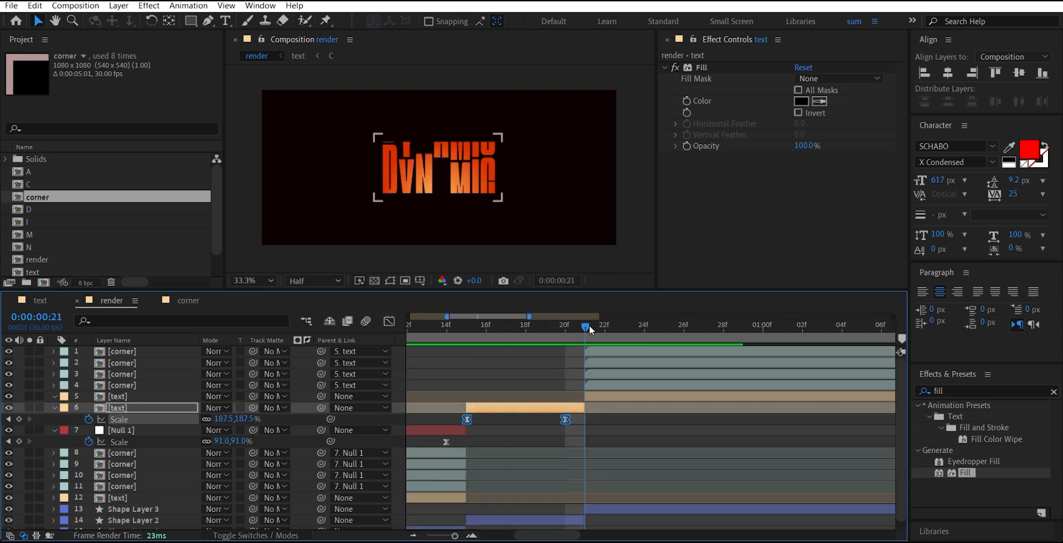
pyautogui.click(619, 394)
pyautogui.press('-')
pyautogui.press('-')
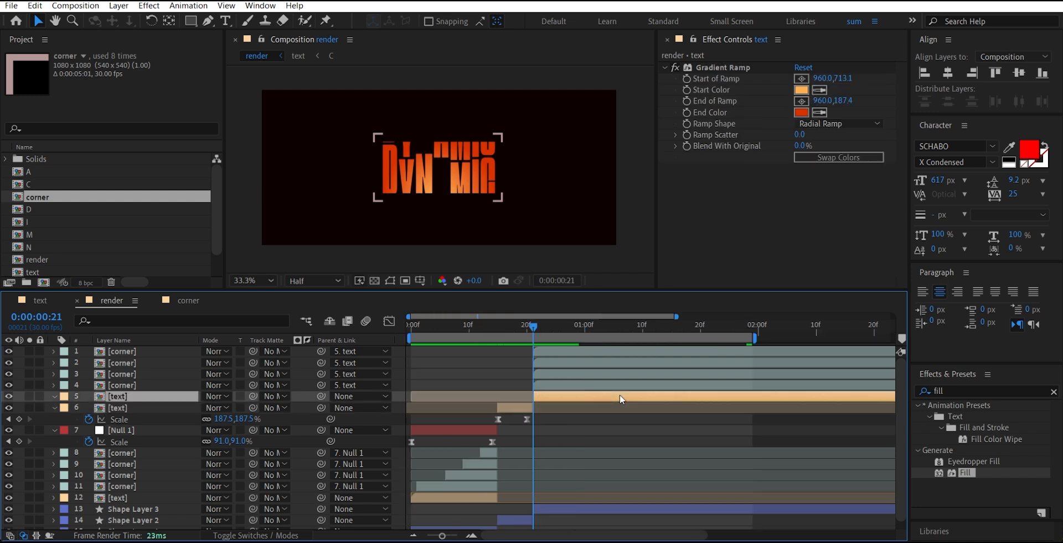
pyautogui.press('s')
pyautogui.click(88, 408)
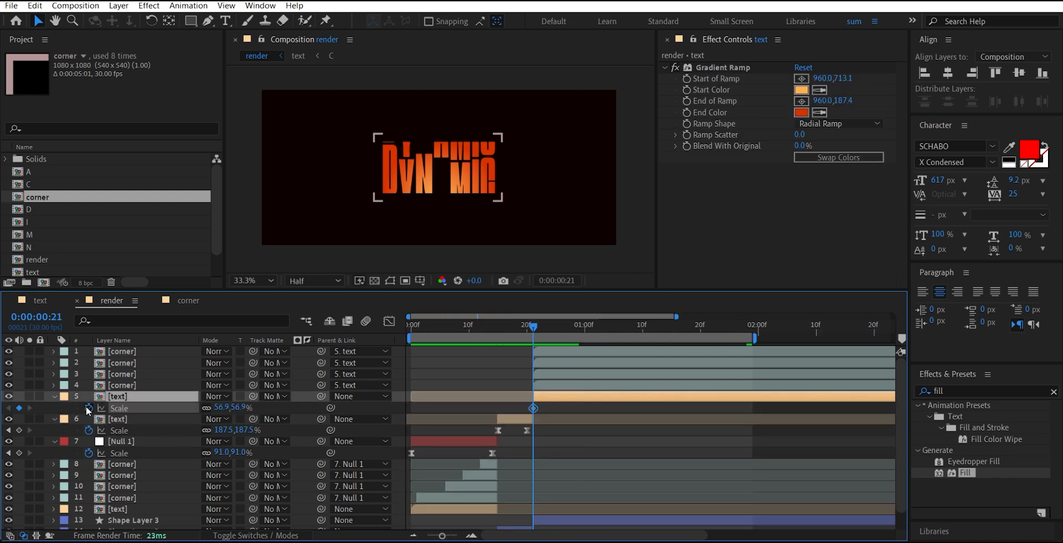
pyautogui.click(758, 328)
pyautogui.press('n')
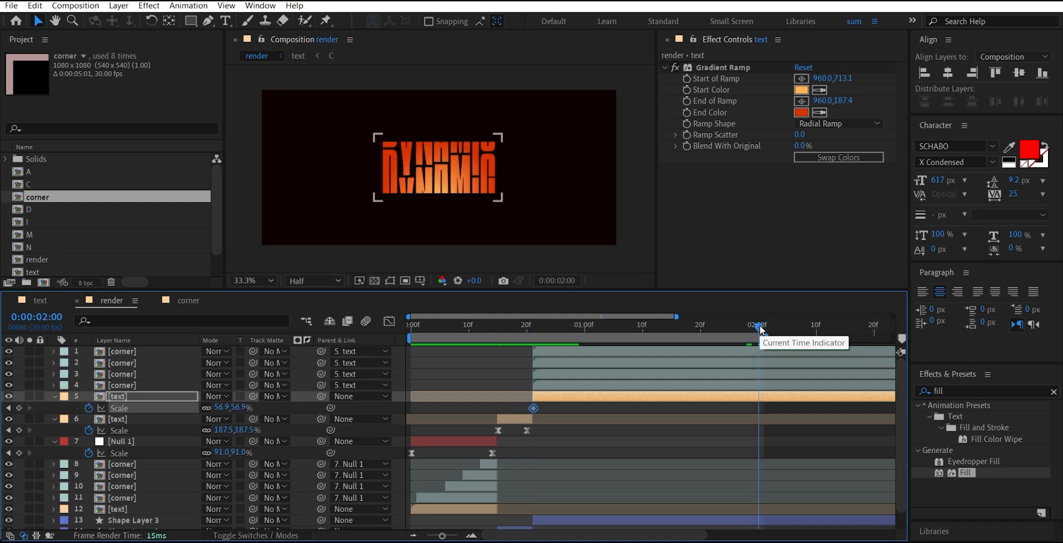
pyautogui.click(20, 408)
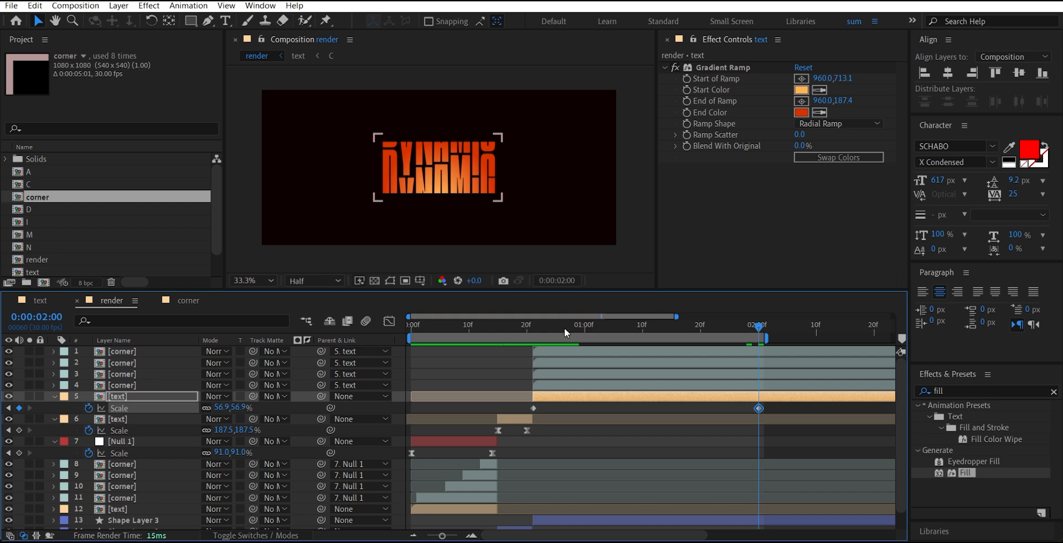
pyautogui.moveTo(566, 332); pyautogui.dragTo(538, 332)
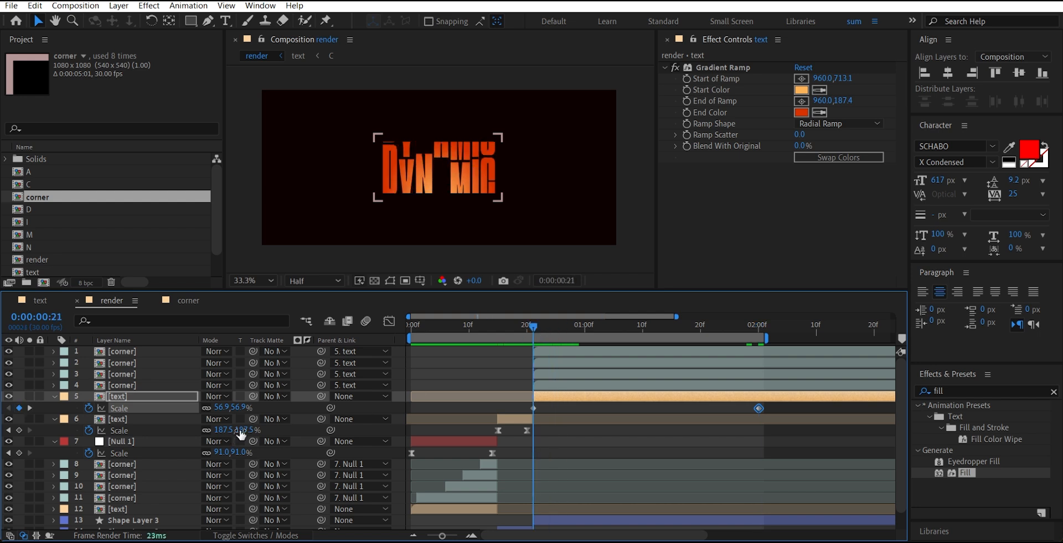
pyautogui.moveTo(239, 412); pyautogui.dragTo(250, 415)
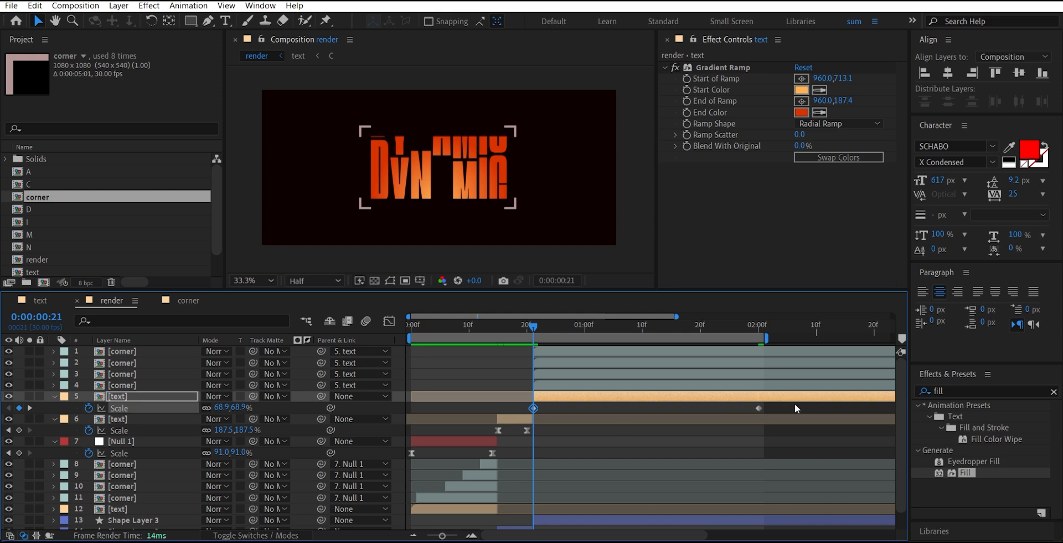
# - Easy-ease the last text's two scale keyframes and shape the speed curve to peak sharply at 0:00:00:21 and settle slowly
pyautogui.moveTo(796, 408); pyautogui.dragTo(518, 419)
pyautogui.press('F9')
pyautogui.click(389, 322)
pyautogui.moveTo(789, 370); pyautogui.dragTo(514, 353)
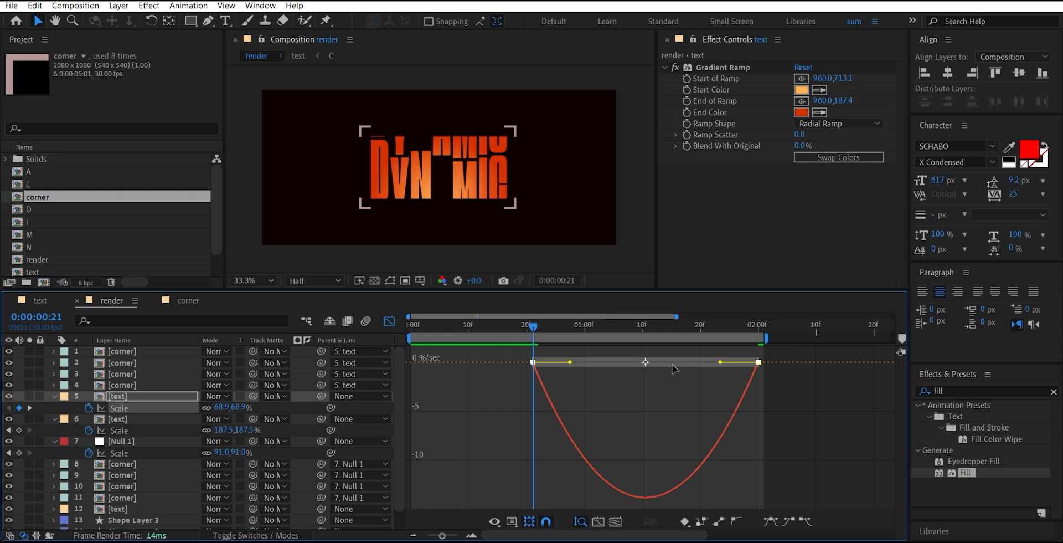
pyautogui.moveTo(720, 362); pyautogui.dragTo(521, 358)
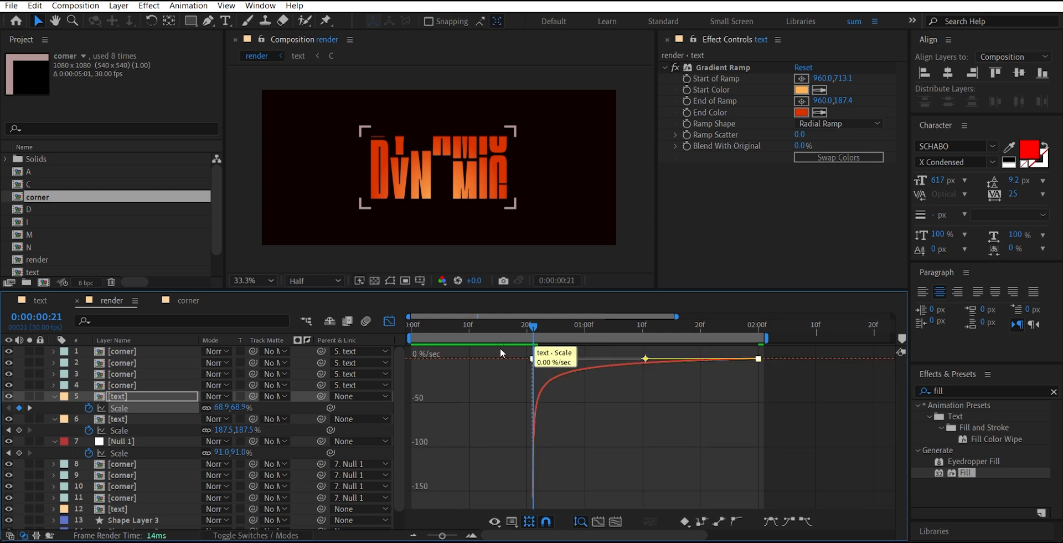
pyautogui.click(389, 321)
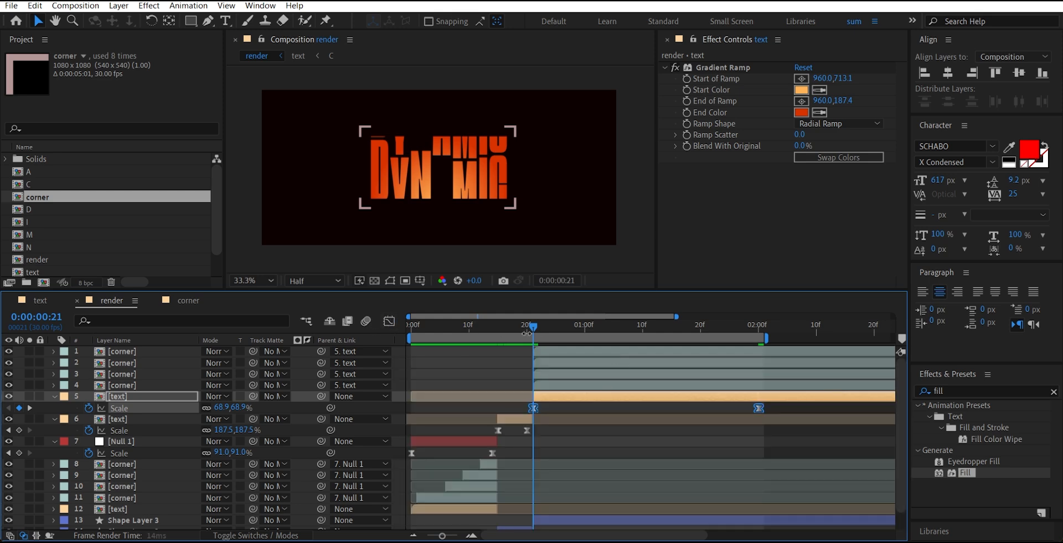
# - Preview the full animation across all three segments
pyautogui.moveTo(529, 329); pyautogui.dragTo(596, 330)
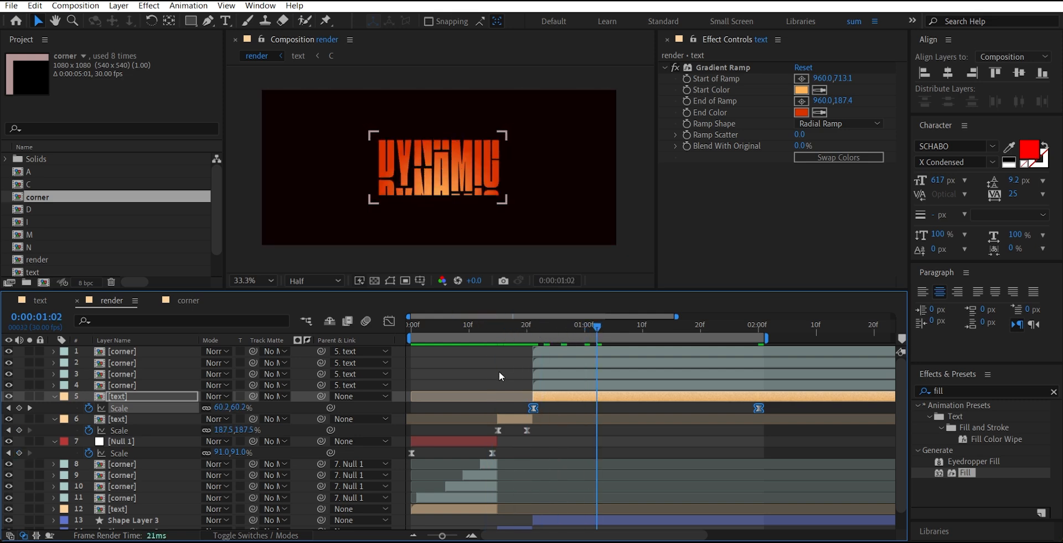
pyautogui.click(501, 372)
pyautogui.press('m')
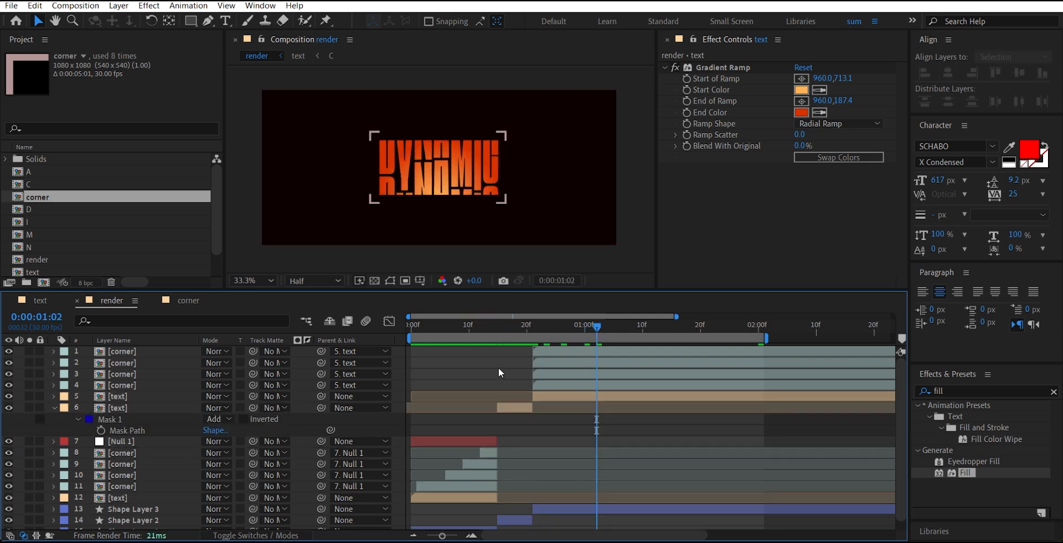
pyautogui.press('space')
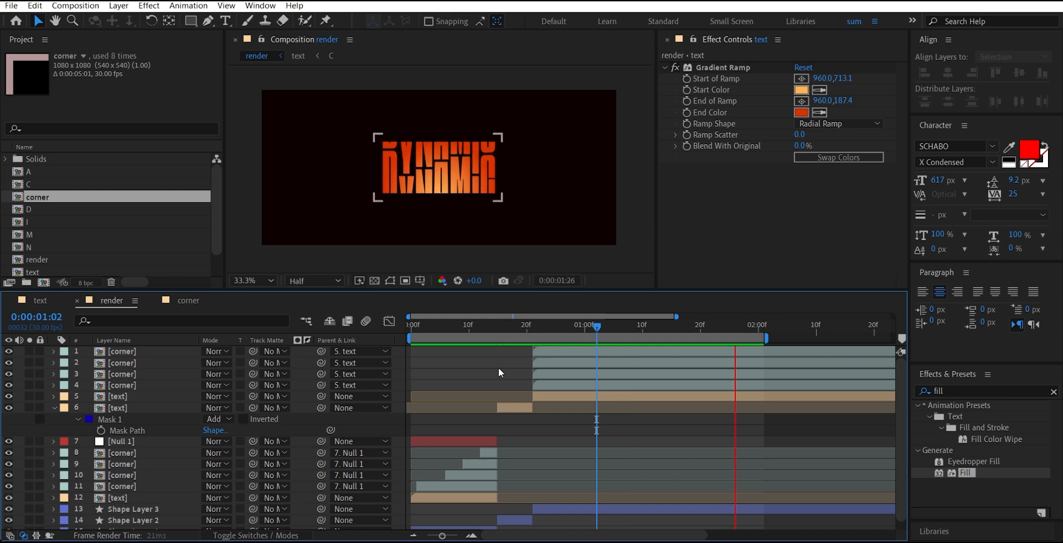
pyautogui.press('m')
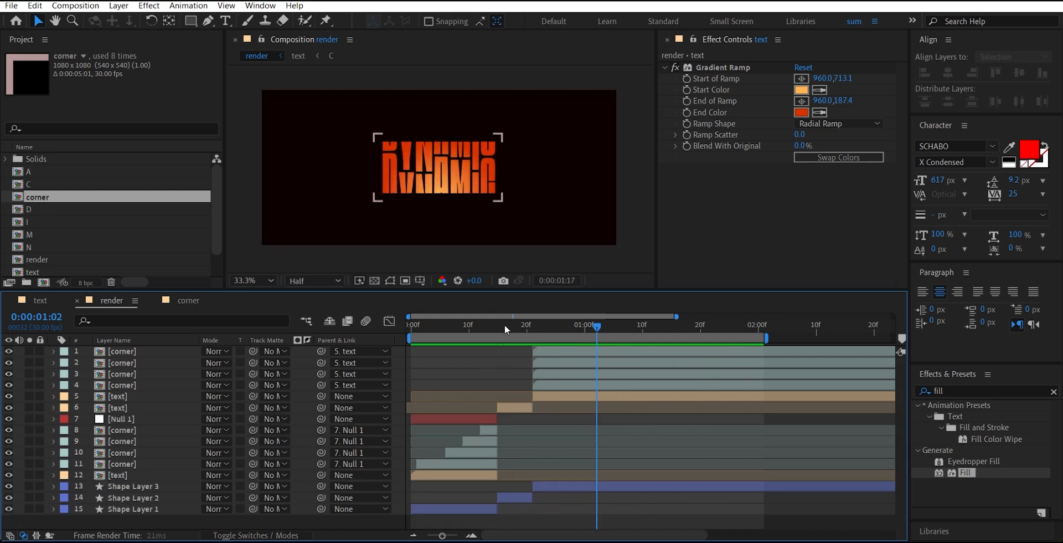
pyautogui.press('space')
# - Add an adjustment layer above all layers and trim it to frames 11 and 12
pyautogui.moveTo(478, 336); pyautogui.dragTo(475, 365)
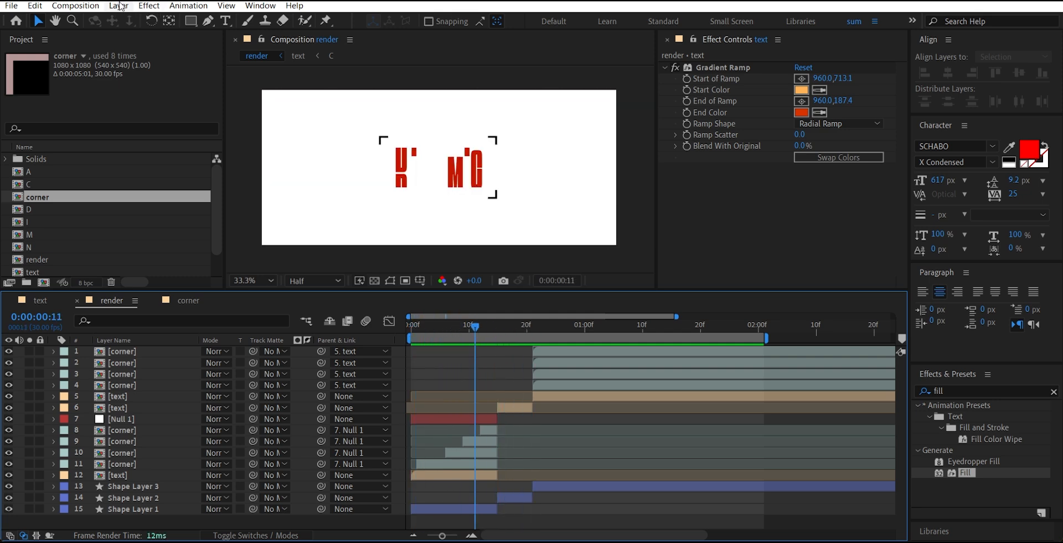
pyautogui.click(119, 6)
pyautogui.moveTo(145, 21)
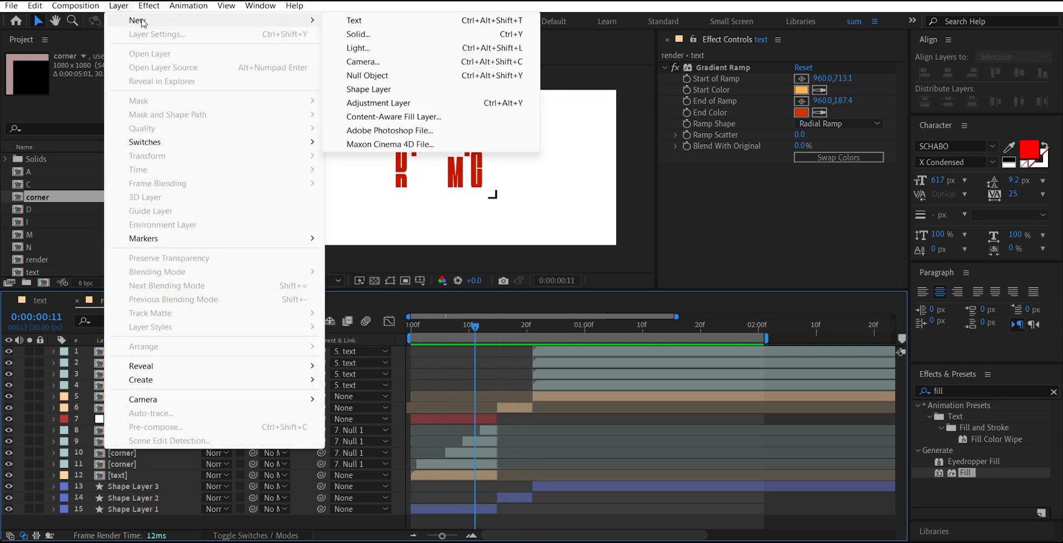
pyautogui.click(382, 104)
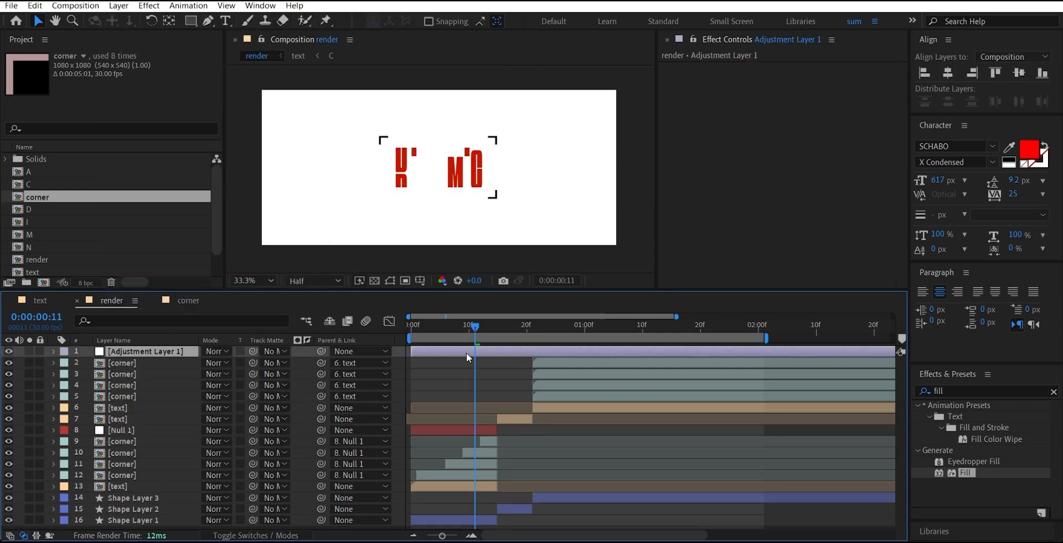
pyautogui.hotkey('alt', '[')
pyautogui.press('pagedown')
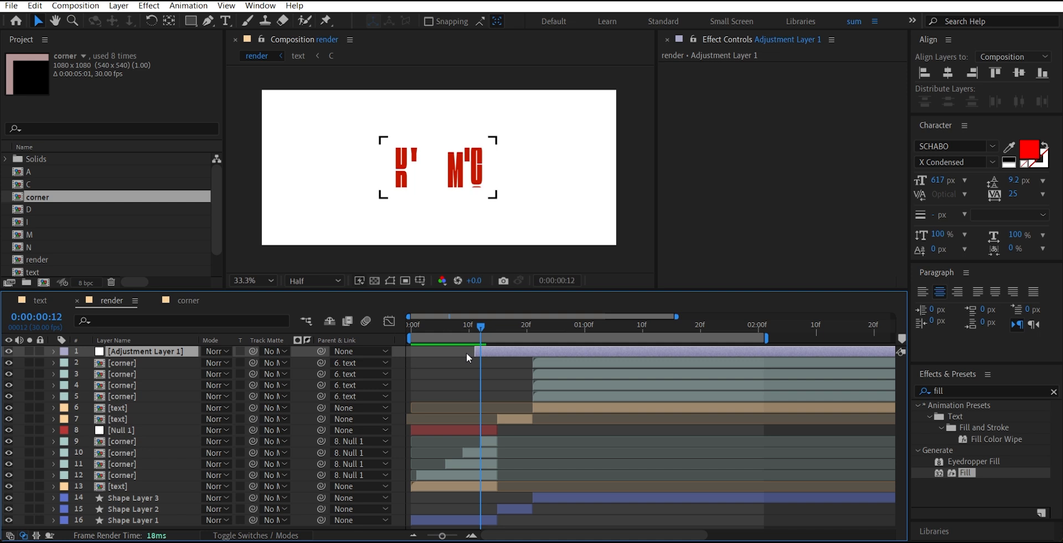
pyautogui.hotkey('alt', ']')
pyautogui.press('=')
pyautogui.press('=')
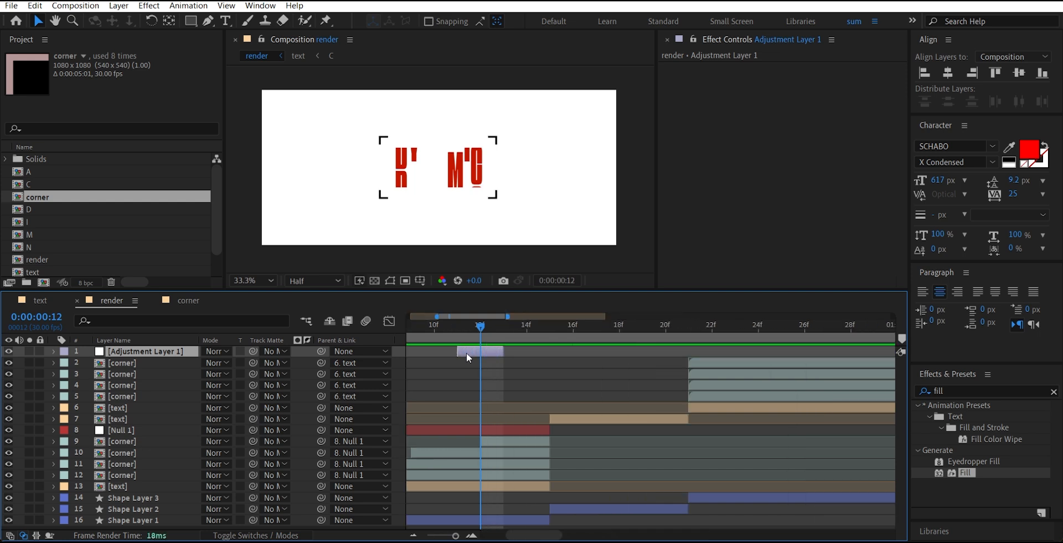
# - Move and shorten the adjustment layer so it covers only frame 14, the last frame of the first segment
pyautogui.moveTo(503, 353); pyautogui.dragTo(538, 354)
pyautogui.click(548, 329)
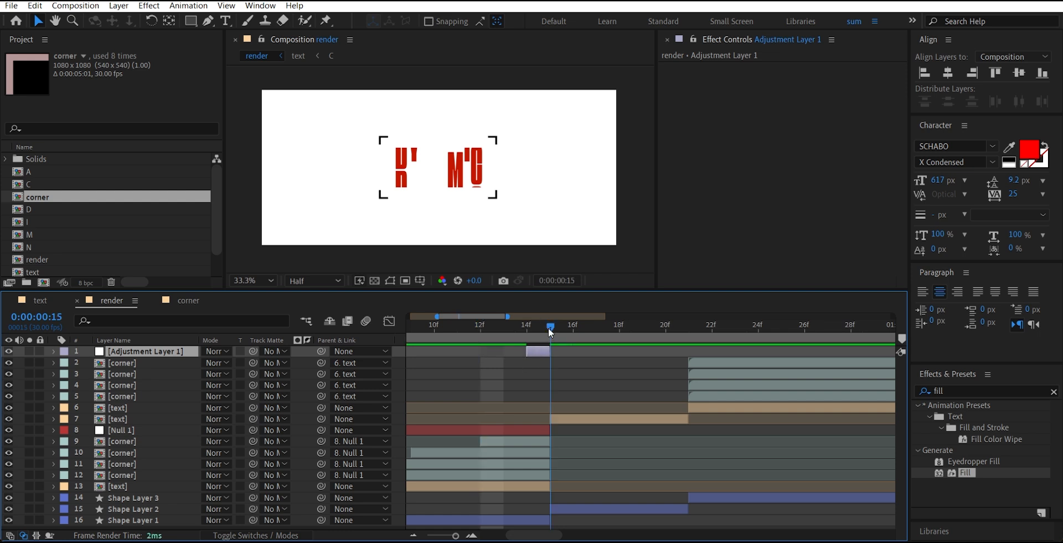
pyautogui.click(533, 330)
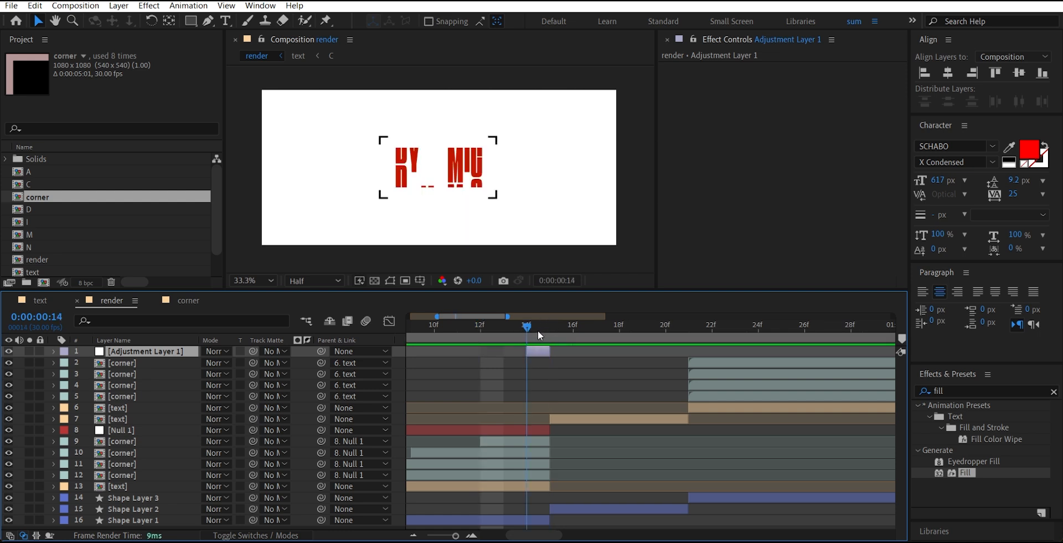
# - Apply Invert and Hue/Saturation effects to the adjustment layer, with Master Saturation set to -100
pyautogui.click(943, 390)
pyautogui.write('invert')
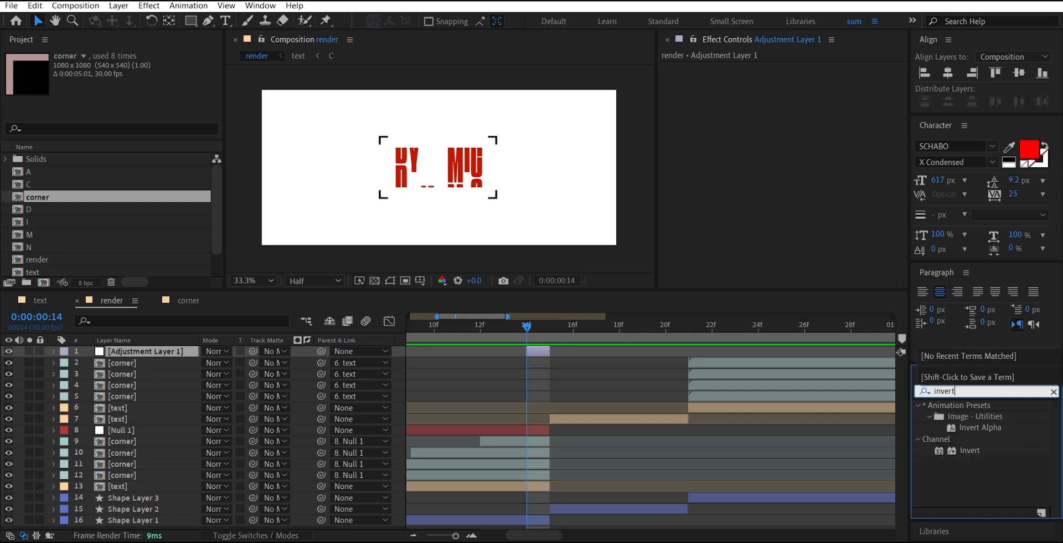
pyautogui.click(971, 453)
pyautogui.doubleClick(971, 453)
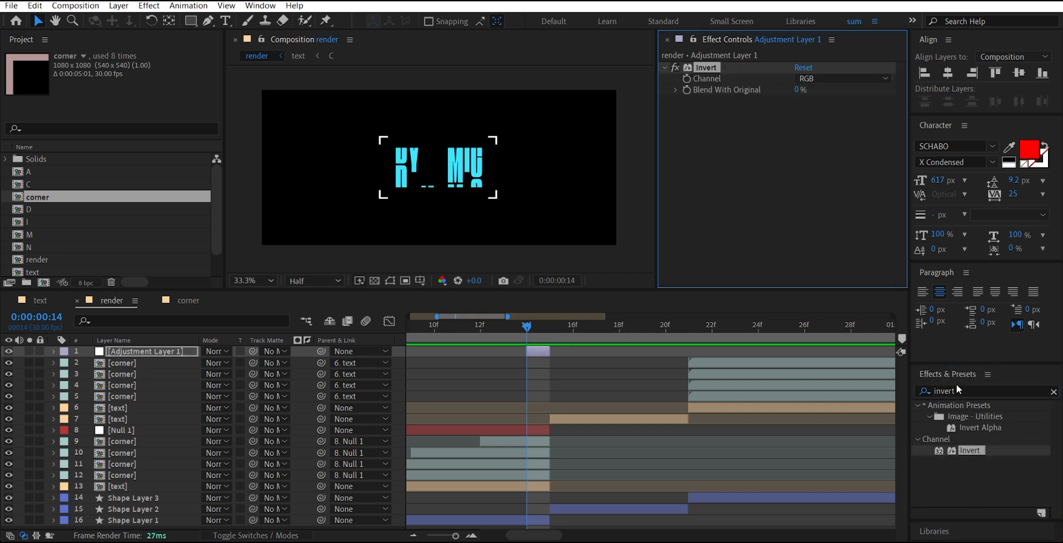
pyautogui.doubleClick(961, 389)
pyautogui.write('satura')
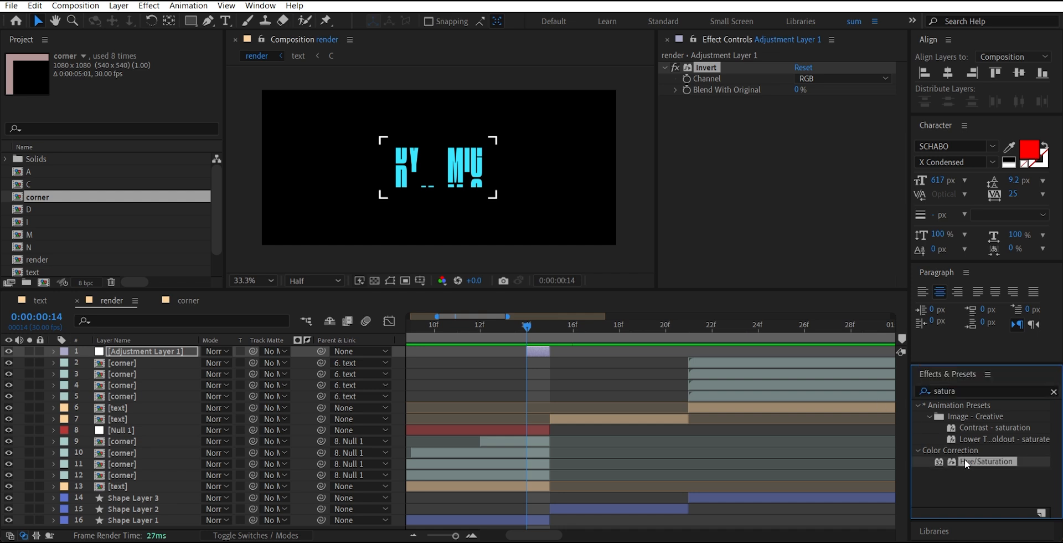
pyautogui.doubleClick(964, 461)
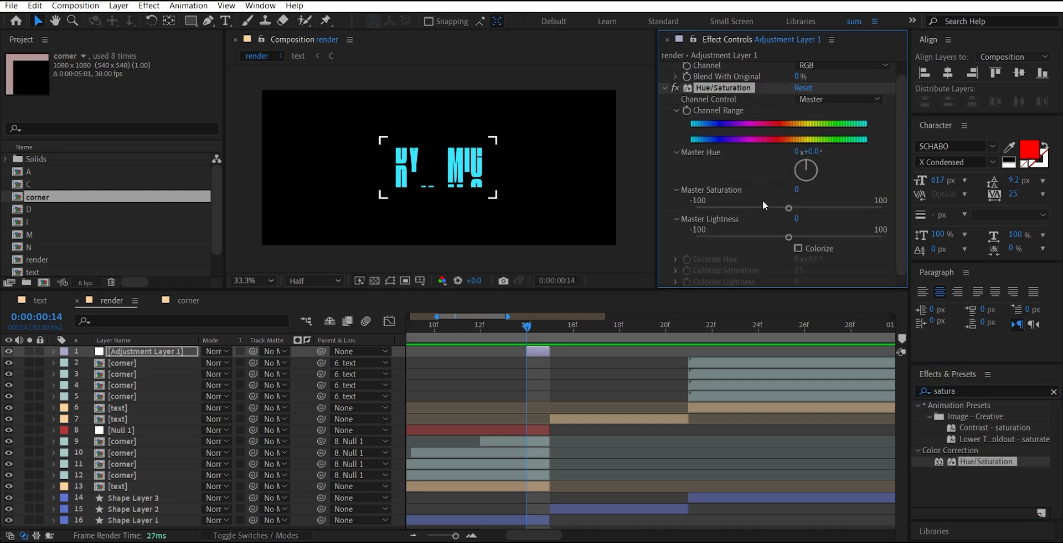
pyautogui.moveTo(756, 204); pyautogui.dragTo(685, 204)
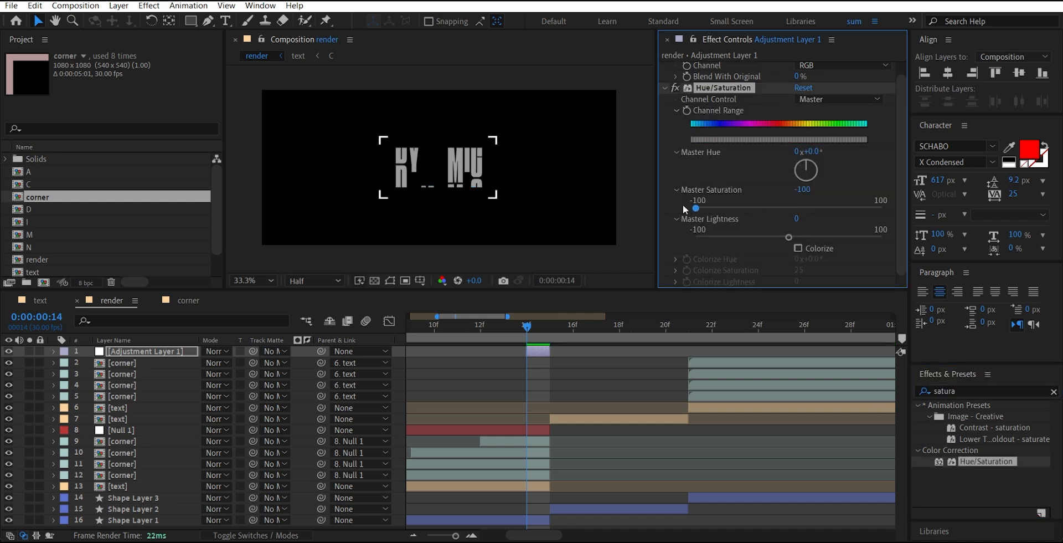
# - Apply a Curves effect to the adjustment layer and bend the RGB curve upward to brighten the midtones
pyautogui.doubleClick(962, 391)
pyautogui.write('curv')
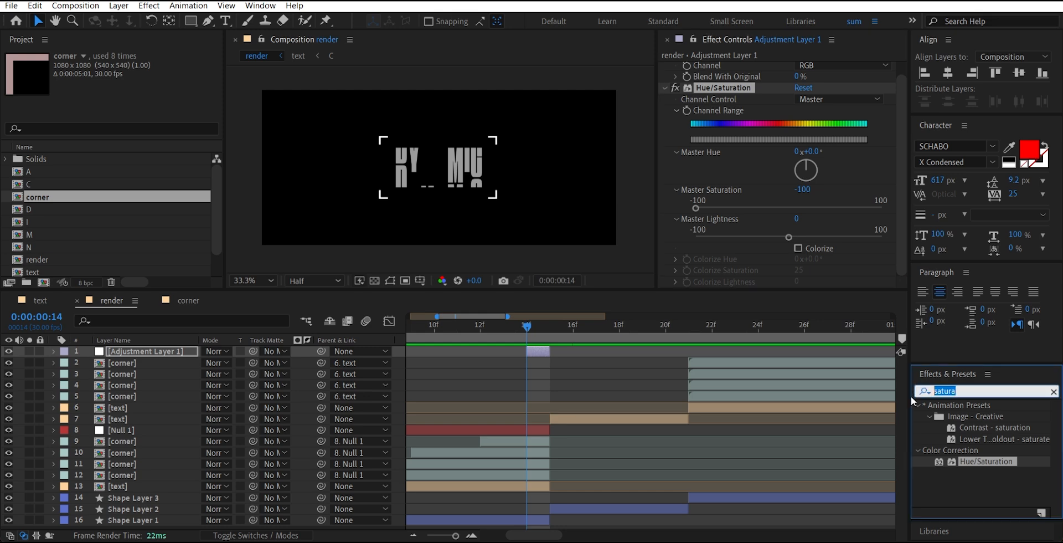
pyautogui.write('e')
pyautogui.doubleClick(970, 449)
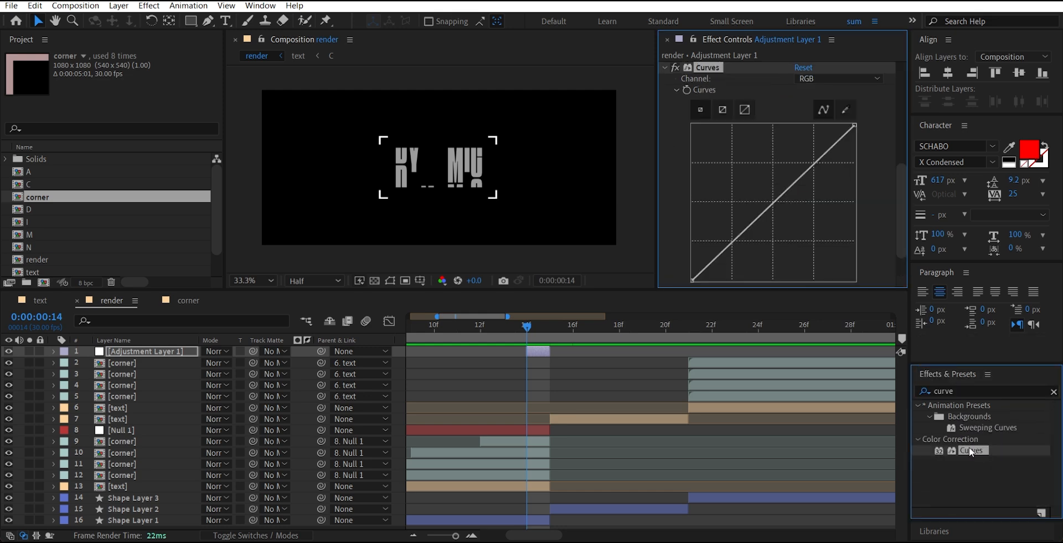
pyautogui.moveTo(811, 170); pyautogui.dragTo(774, 148)
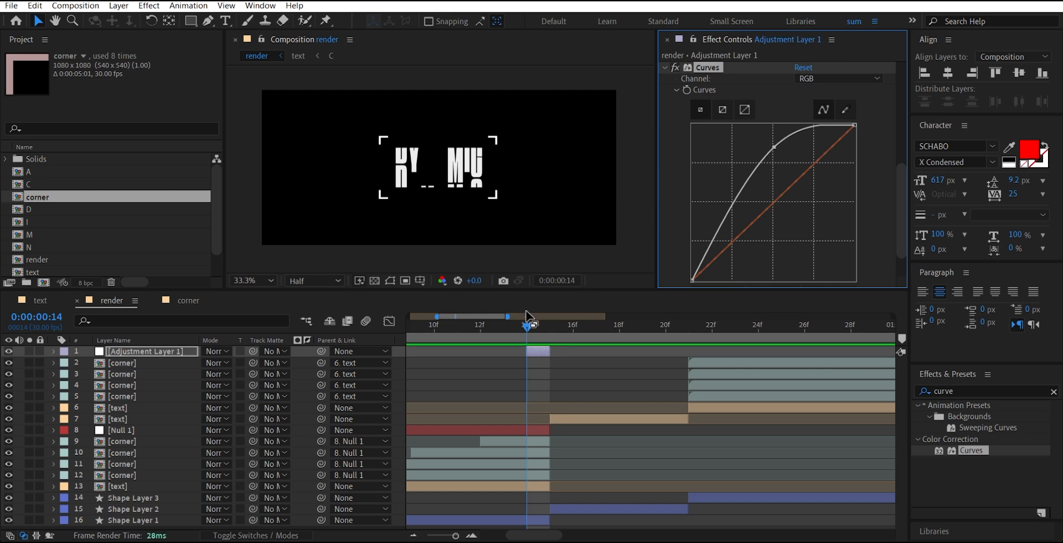
# - Duplicate the adjustment layer, move the copy to 0:00:00:21, and bend its RGB curve sharply downward to darken the text
pyautogui.moveTo(527, 326); pyautogui.dragTo(595, 329)
pyautogui.press('-')
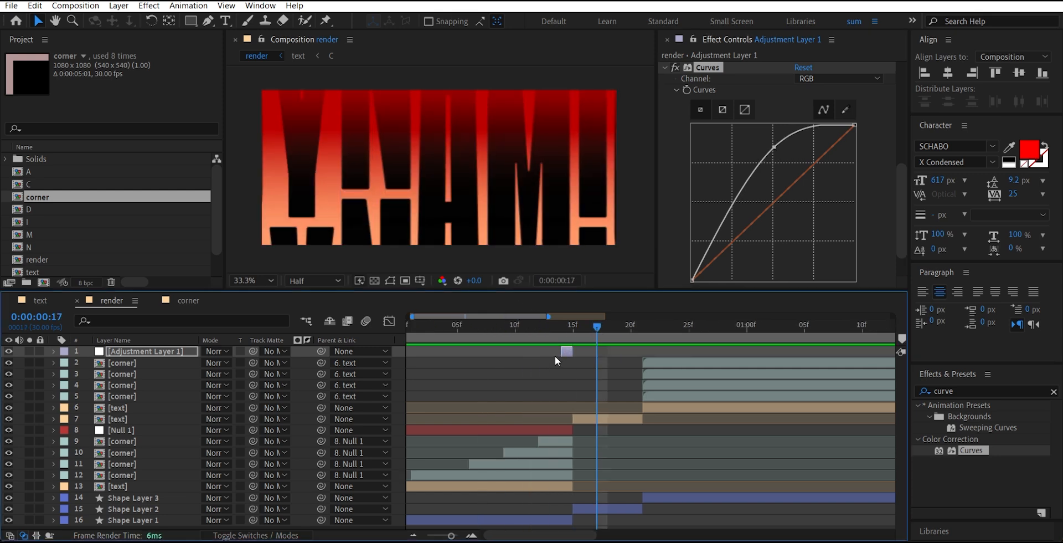
pyautogui.click(566, 351)
pyautogui.hotkey('ctrl', 'd')
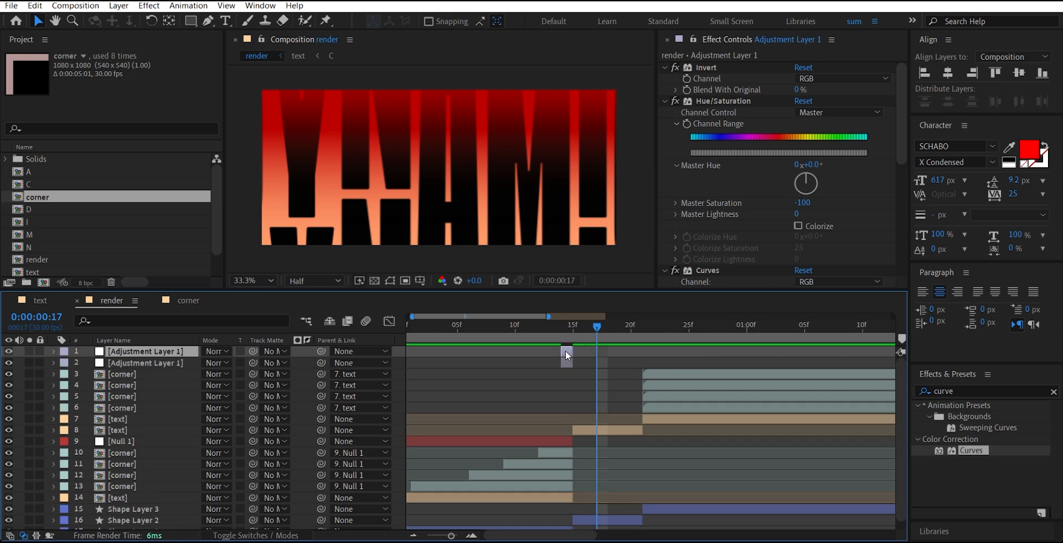
pyautogui.moveTo(566, 351); pyautogui.dragTo(648, 324)
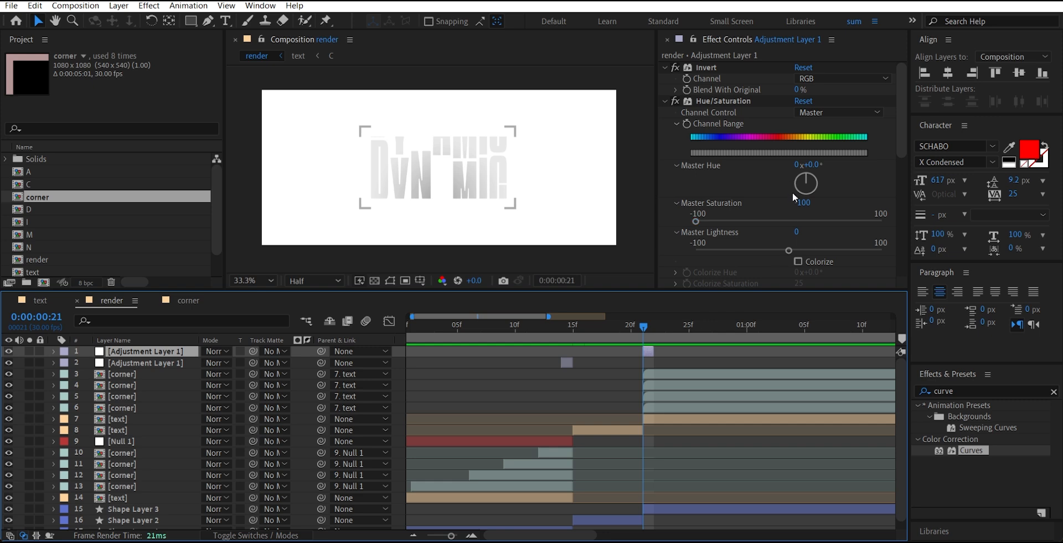
pyautogui.scroll(-5, 793, 192)
pyautogui.moveTo(771, 107); pyautogui.dragTo(822, 174)
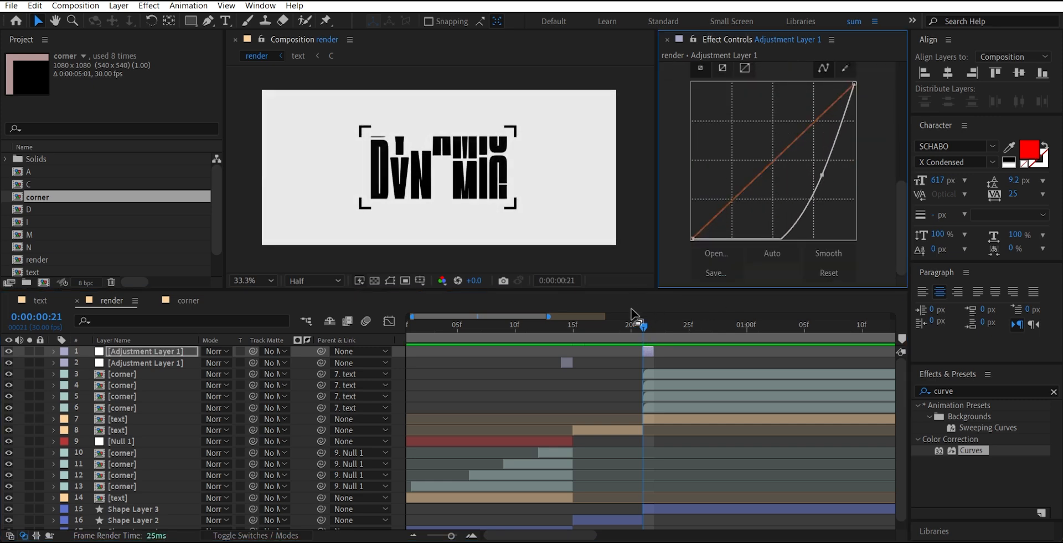
# - Duplicate the adjustment layer at frame 21 and move the copy to frame 23
pyautogui.click(187, 348)
pyautogui.hotkey('ctrl', 'd')
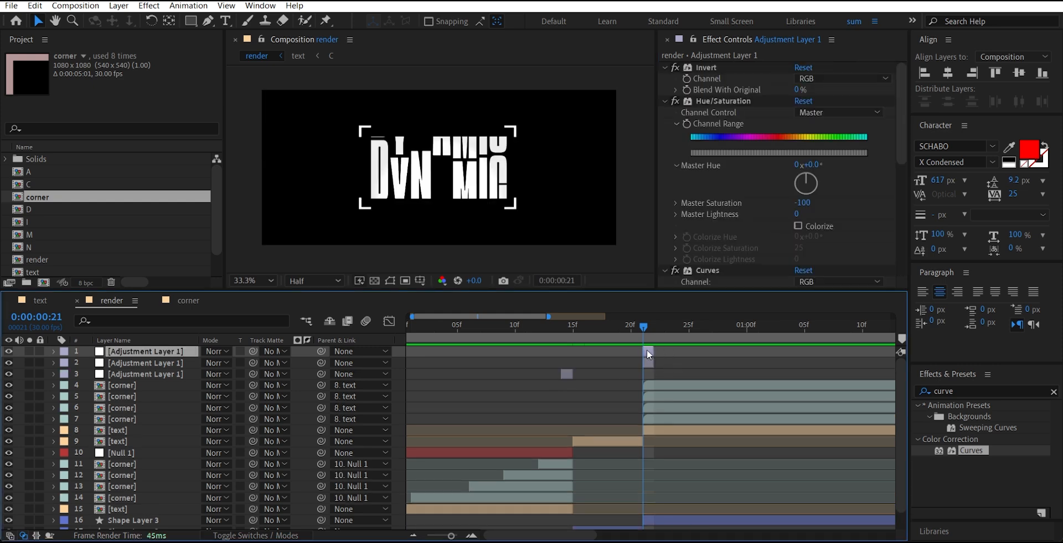
pyautogui.moveTo(647, 349); pyautogui.dragTo(677, 349)
# - Duplicate the adjustment layer at frame 23 and delete the copy's Invert, Hue/Saturation and Curves effects
pyautogui.hotkey('ctrl', 'd')
pyautogui.click(709, 64)
pyautogui.press('Delete')
pyautogui.press('Delete')
pyautogui.press('Delete')
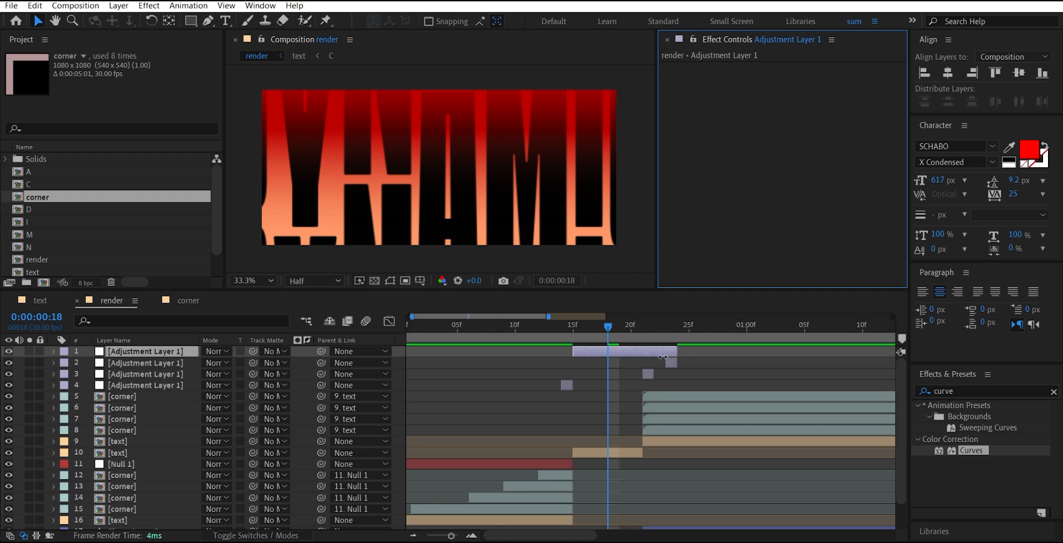
# - Trim the top adjustment layer to end at frame 21 and apply a Glow effect with a radius of 85
pyautogui.moveTo(663, 356); pyautogui.dragTo(642, 361)
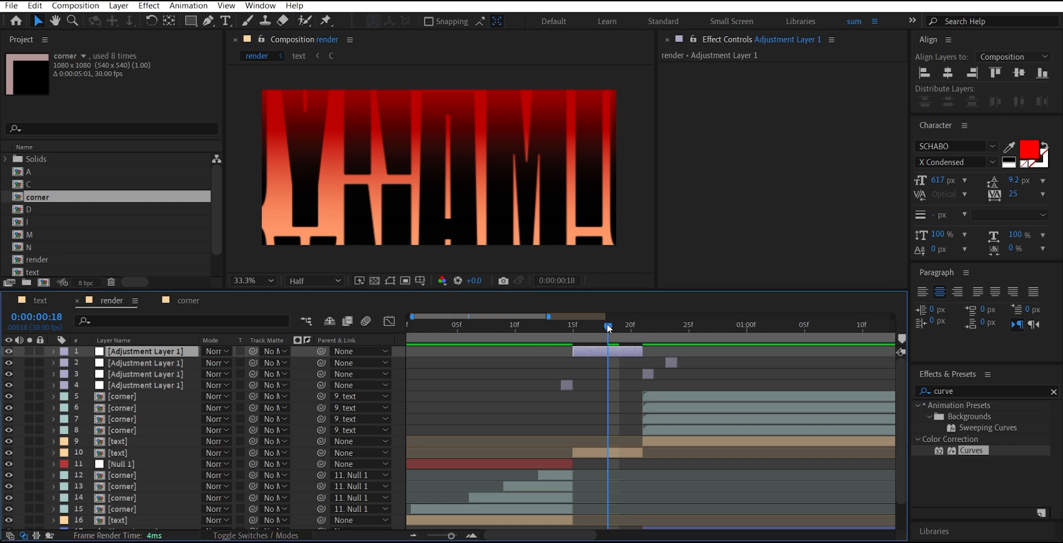
pyautogui.moveTo(607, 325)
pyautogui.mouseDown()
pyautogui.moveTo(560, 325)
pyautogui.moveTo(619, 326)
pyautogui.mouseUp()
pyautogui.click(952, 391)
pyautogui.write('glow')
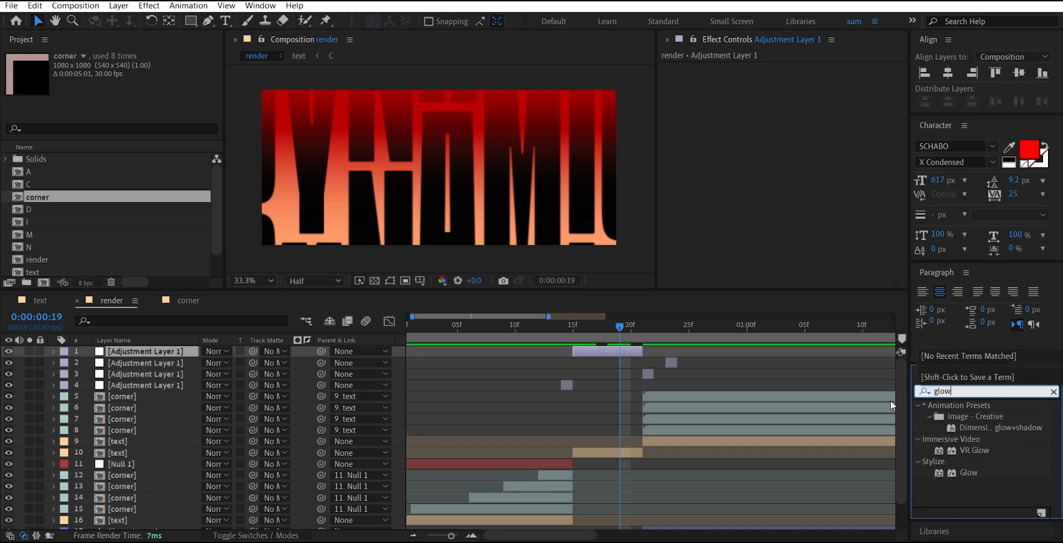
pyautogui.doubleClick(967, 472)
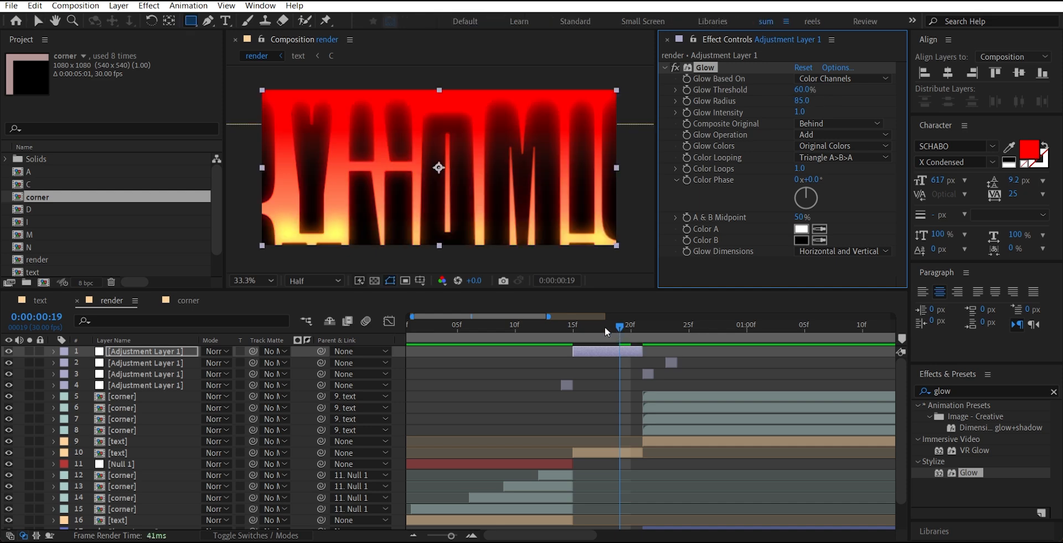
pyautogui.moveTo(604, 327)
pyautogui.mouseDown()
pyautogui.moveTo(539, 335)
pyautogui.moveTo(623, 334)
pyautogui.mouseUp()
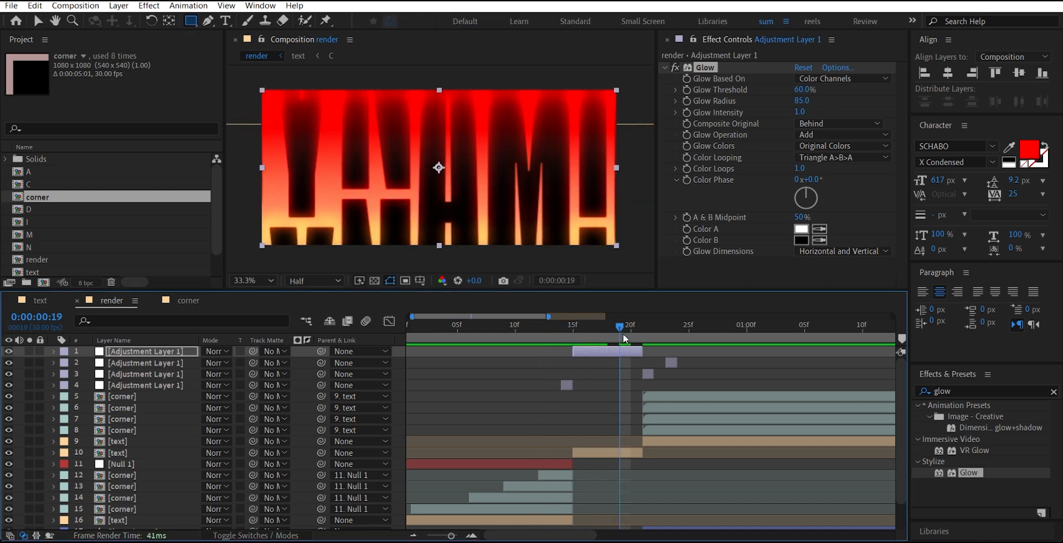
# - Duplicate the Glow adjustment layer and replace the copy's Glow with a CC Lens effect
pyautogui.click(596, 354)
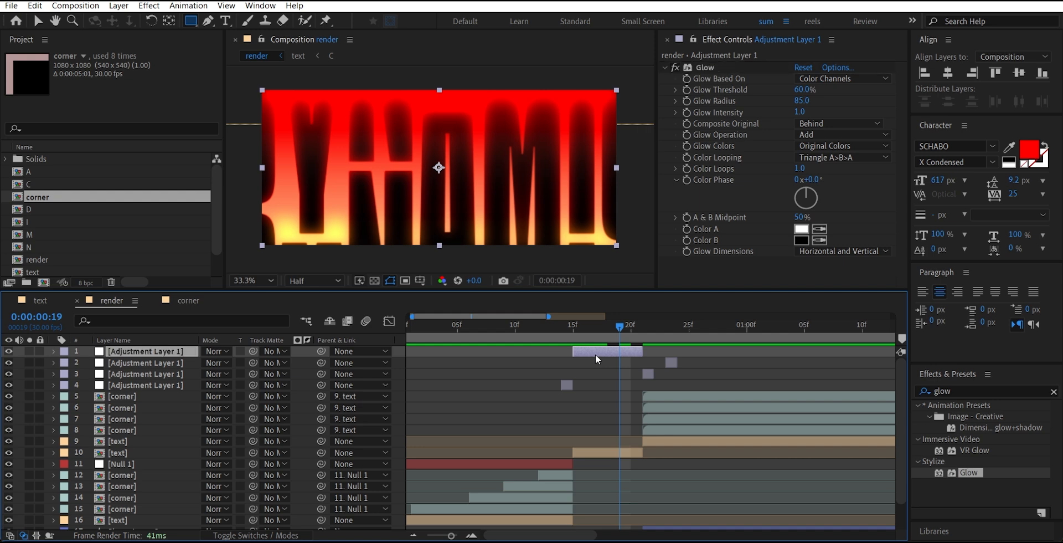
pyautogui.hotkey('ctrl', 'd')
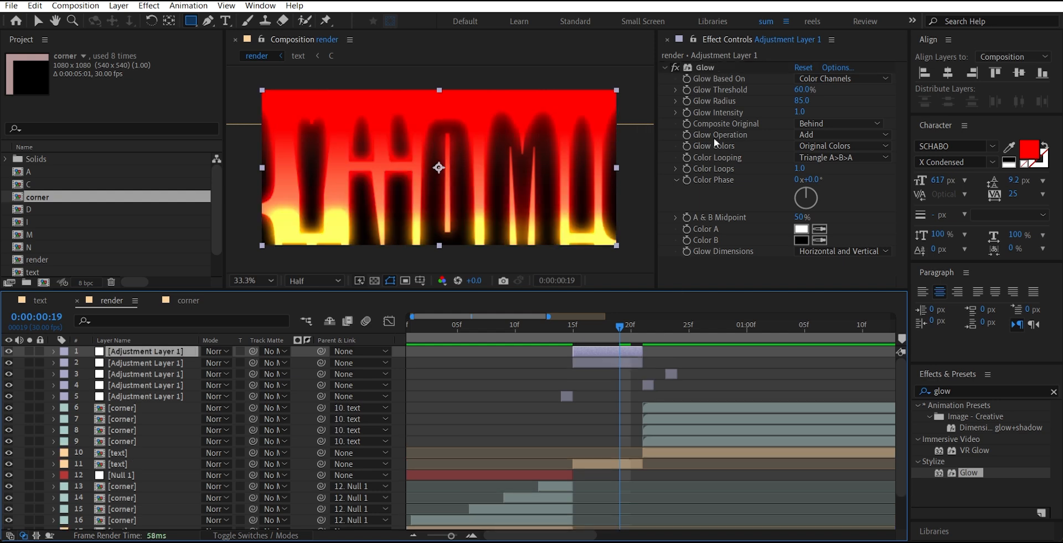
pyautogui.click(732, 64)
pyautogui.press('Delete')
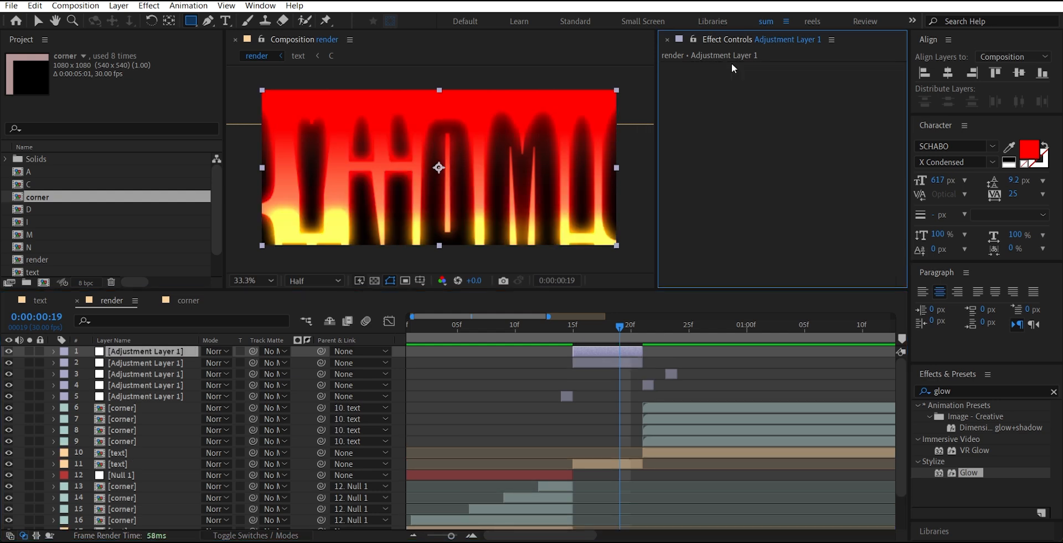
pyautogui.click(965, 390)
pyautogui.write('cc lens')
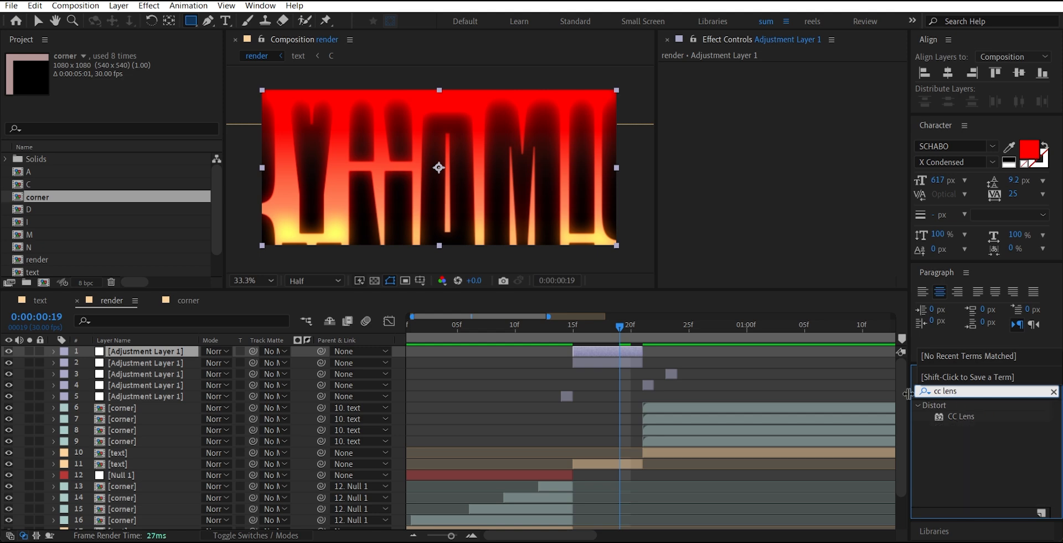
pyautogui.doubleClick(962, 418)
pyautogui.press('v')
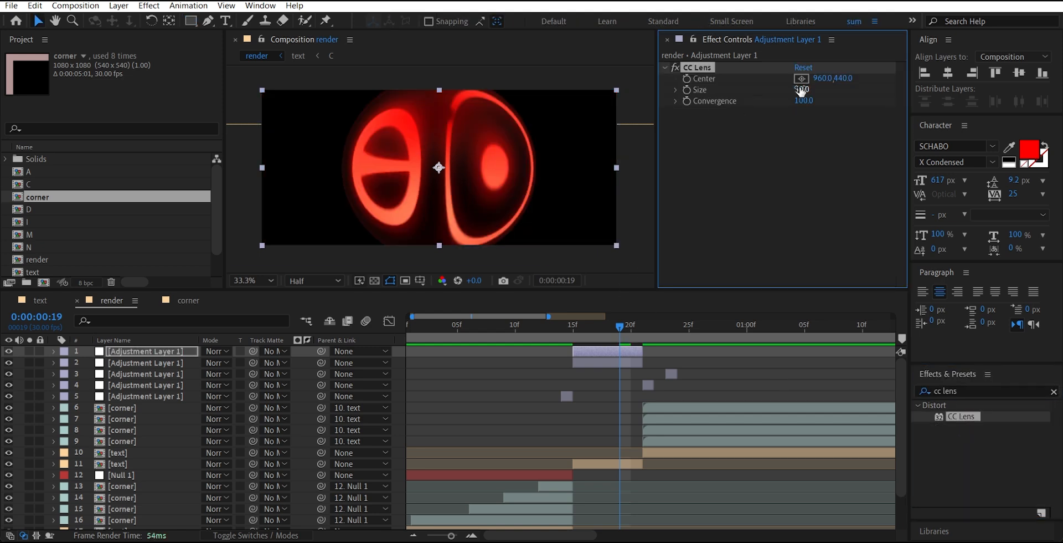
# - Set the CC Lens Size to 104 and Convergence to 38, with a Convergence keyframe placed at frame 15
pyautogui.moveTo(802, 89); pyautogui.dragTo(763, 105)
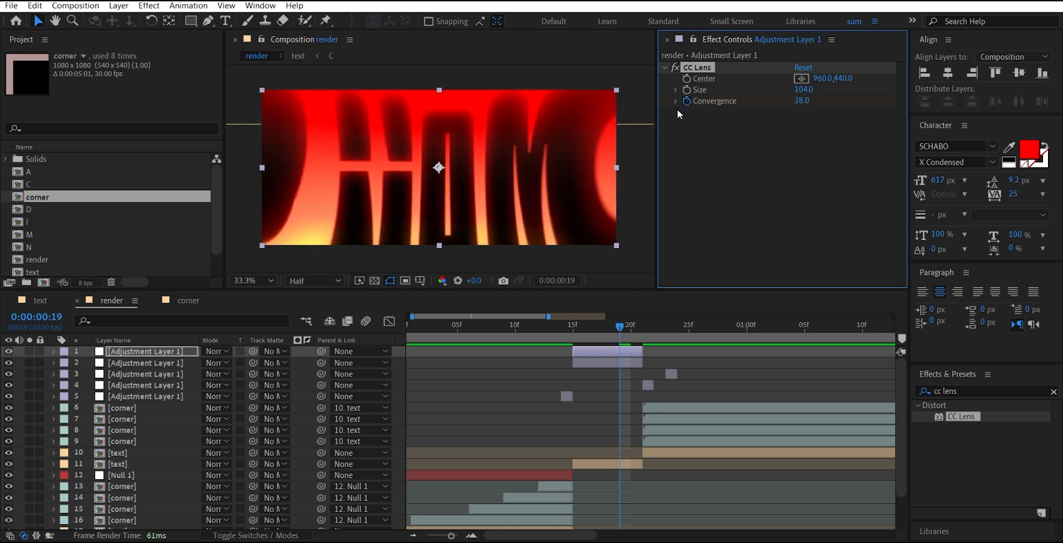
pyautogui.press('u')
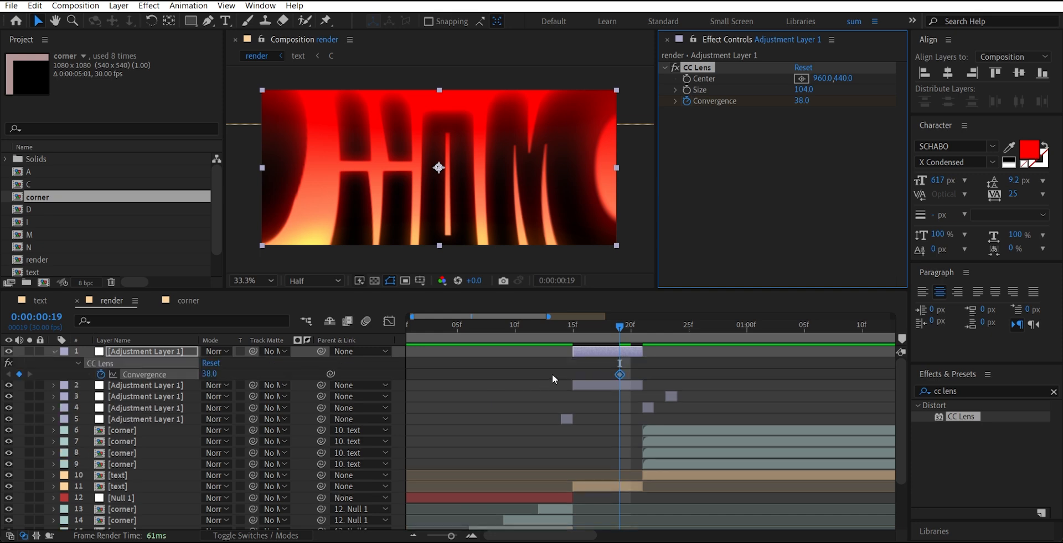
pyautogui.moveTo(621, 375); pyautogui.dragTo(574, 375)
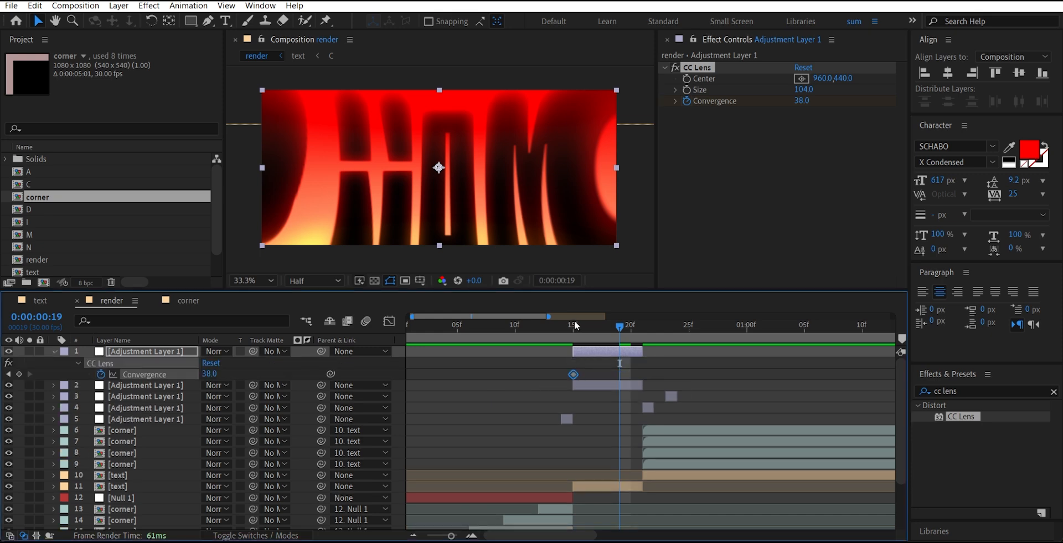
pyautogui.moveTo(579, 332); pyautogui.dragTo(571, 331)
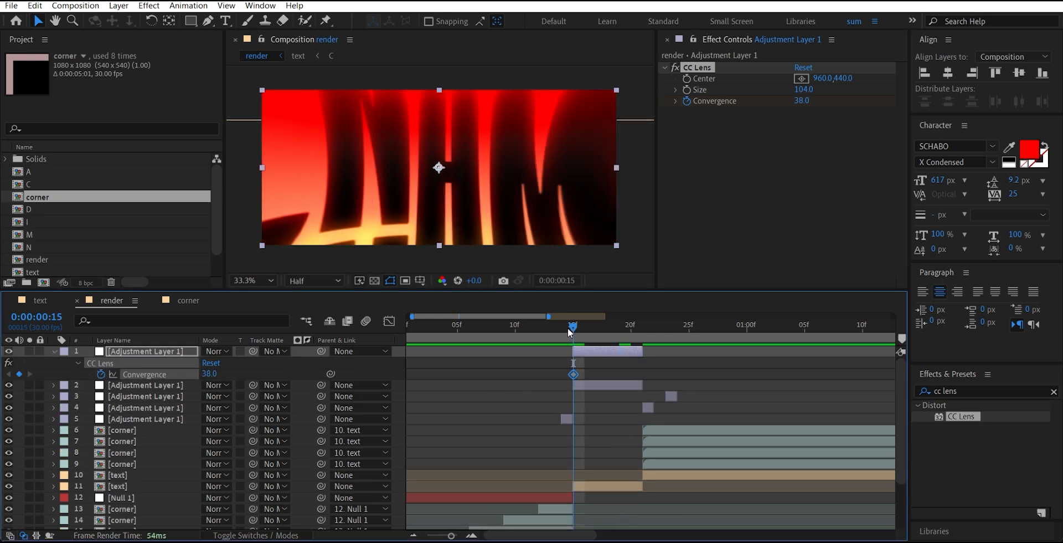
# - Add Convergence keyframes with the value 38 at frames 17 and 19
pyautogui.press('pagedown')
pyautogui.press('pagedown')
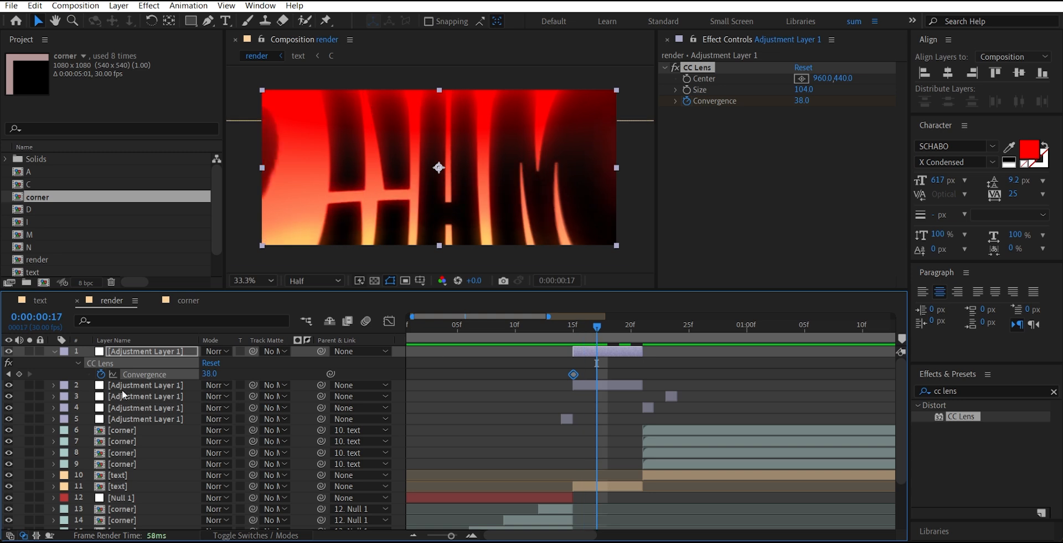
pyautogui.click(20, 375)
pyautogui.press('pagedown')
pyautogui.press('pagedown')
pyautogui.click(19, 375)
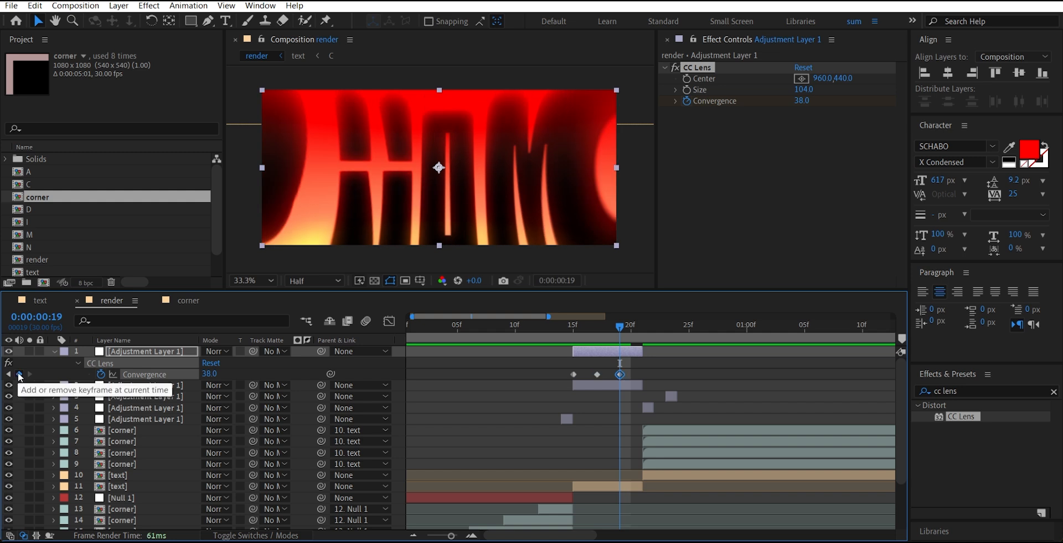
# - Set the CC Lens Convergence to 0 at frame 21 and at frame 15
pyautogui.press('pagedown')
pyautogui.press('pagedown')
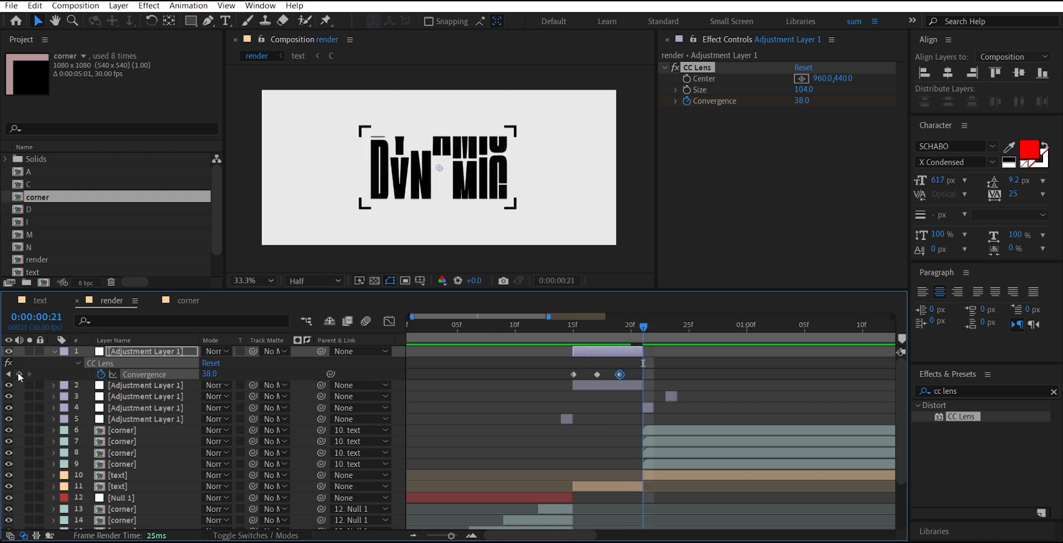
pyautogui.click(205, 373)
pyautogui.write('0')
pyautogui.press('Return')
pyautogui.moveTo(587, 324); pyautogui.dragTo(574, 325)
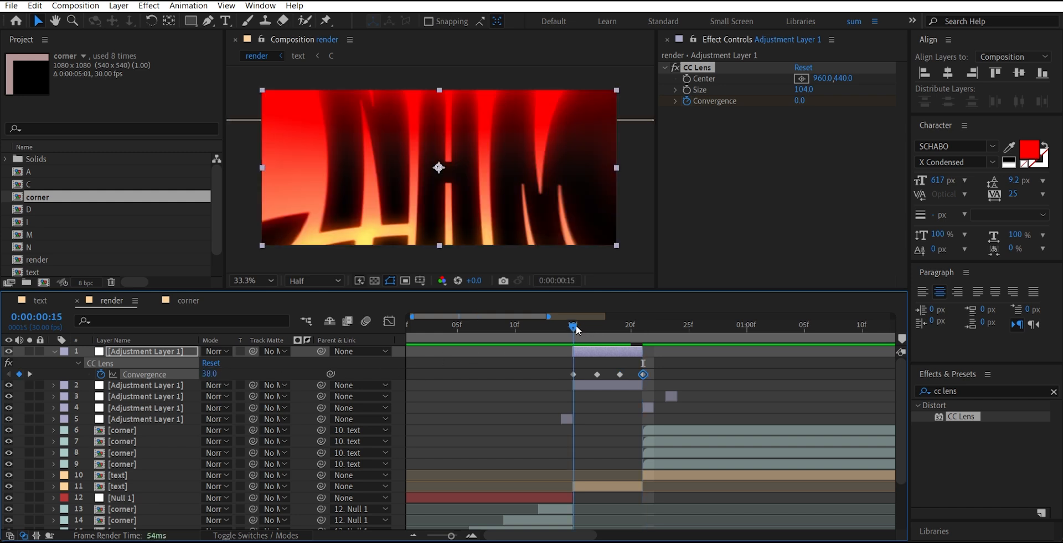
pyautogui.click(206, 374)
pyautogui.write('0')
pyautogui.press('Return')
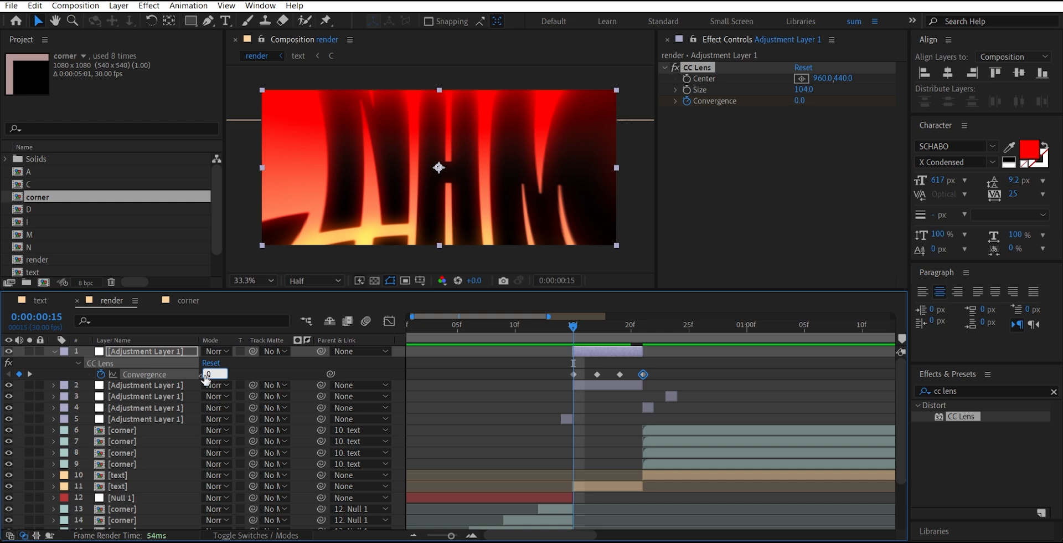
# - Move the CC Lens adjustment layer to span frames 18 to 24 and apply Easy Ease to its four Convergence keyframes
pyautogui.click(599, 326)
pyautogui.moveTo(600, 327); pyautogui.dragTo(680, 327)
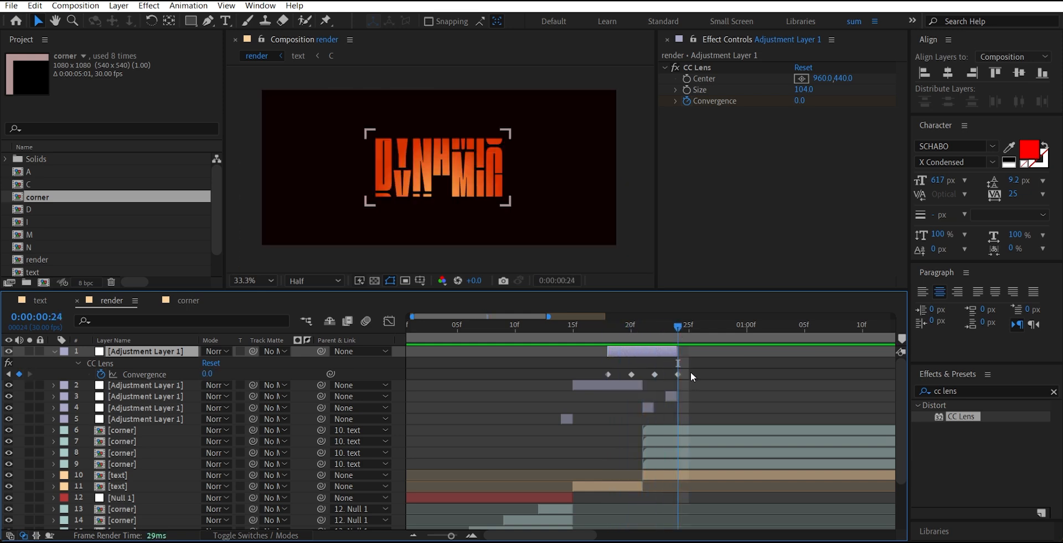
pyautogui.moveTo(692, 368); pyautogui.dragTo(595, 373)
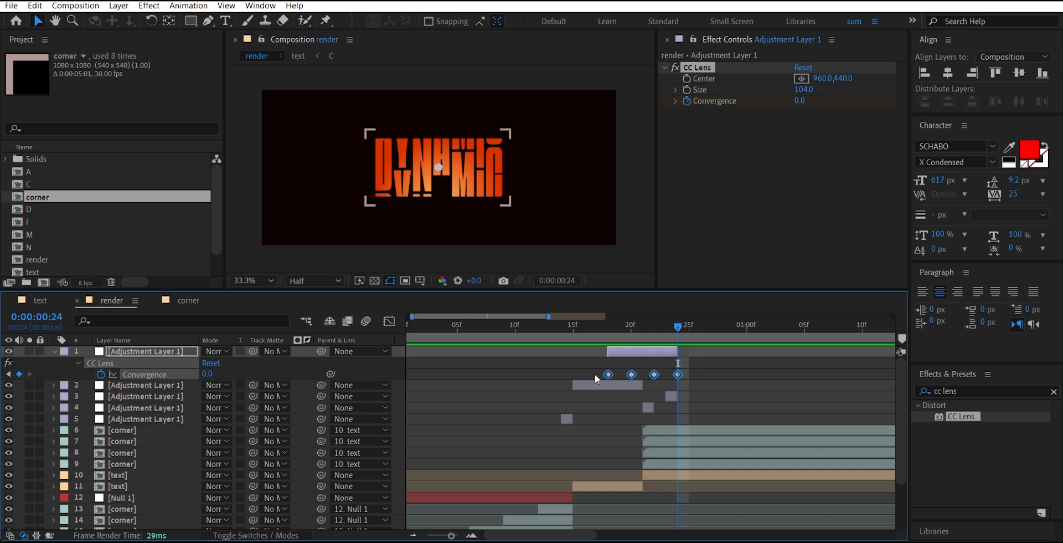
pyautogui.press('F9')
# - Reshape the Convergence speed graph into sharp peaks at frames 18 and 24 with a flat stretch between them
pyautogui.click(393, 319)
pyautogui.moveTo(703, 406); pyautogui.dragTo(580, 437)
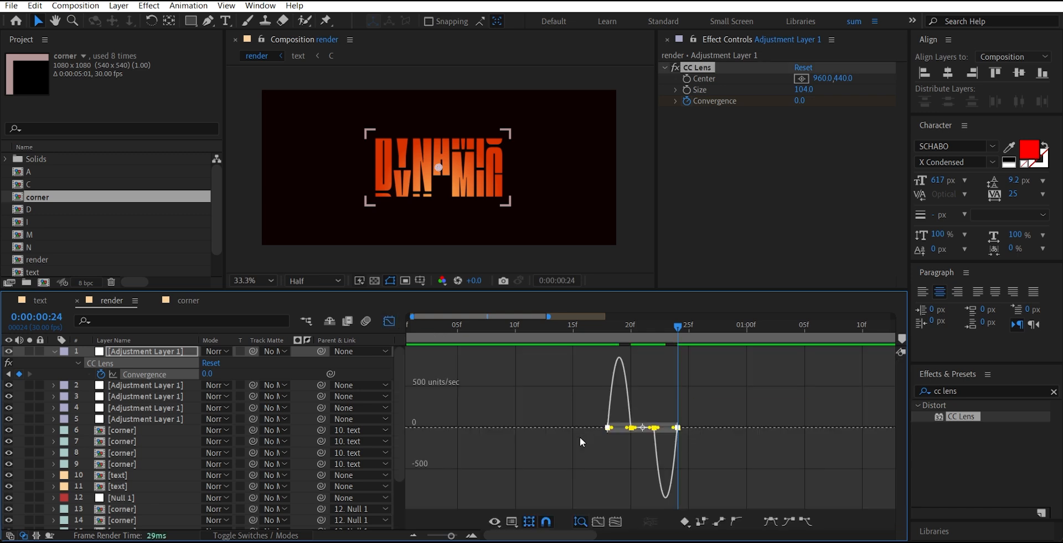
pyautogui.scroll(3, 580, 436)
pyautogui.moveTo(544, 429); pyautogui.dragTo(492, 427)
pyautogui.click(624, 459)
pyautogui.moveTo(636, 460); pyautogui.dragTo(697, 426)
pyautogui.moveTo(442, 417); pyautogui.dragTo(478, 398)
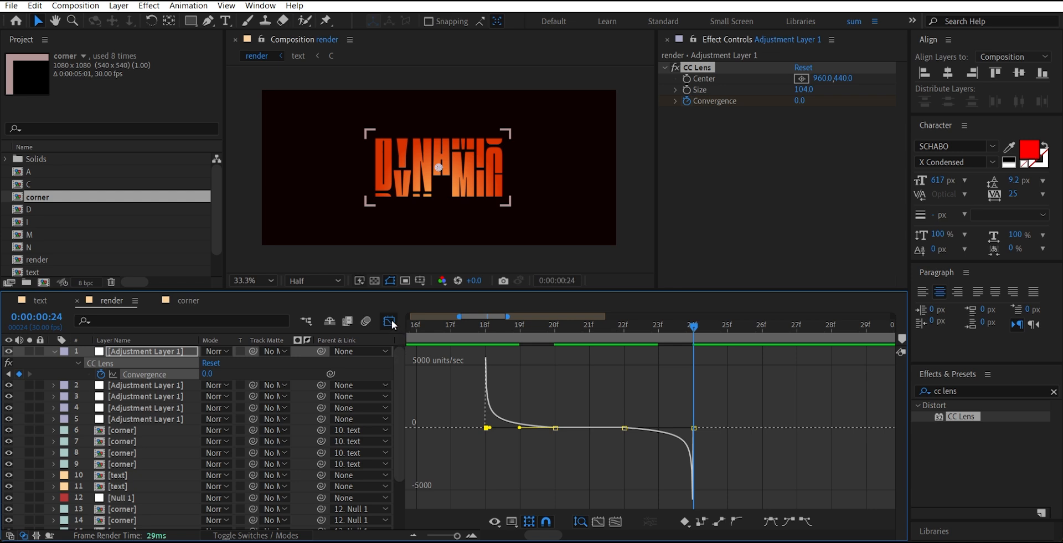
pyautogui.click(391, 322)
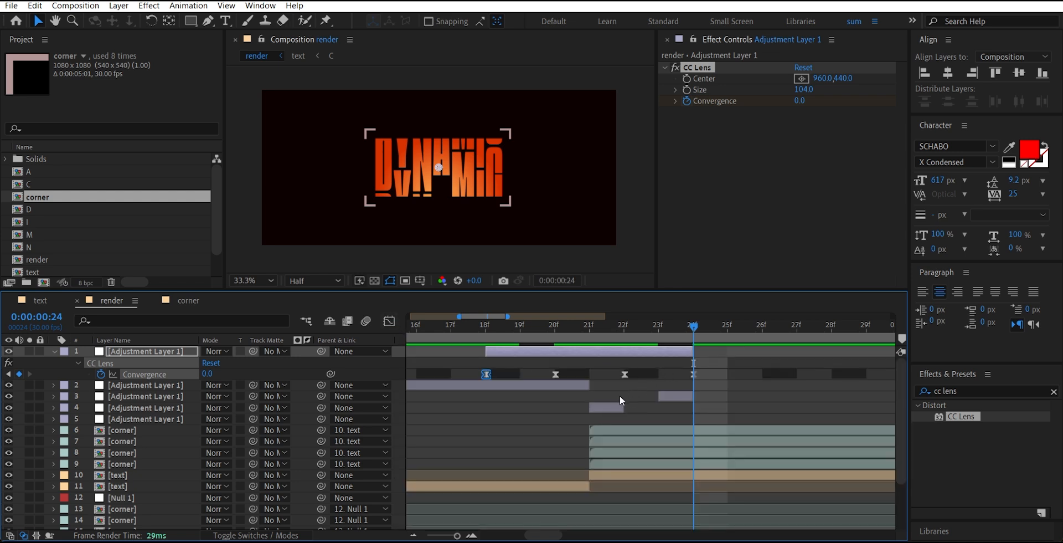
# - Preview the lens distortion with the work area ending at 0:00:01:07
pyautogui.press('-')
pyautogui.press('-')
pyautogui.press('-')
pyautogui.press('-')
pyautogui.moveTo(650, 327); pyautogui.dragTo(663, 325)
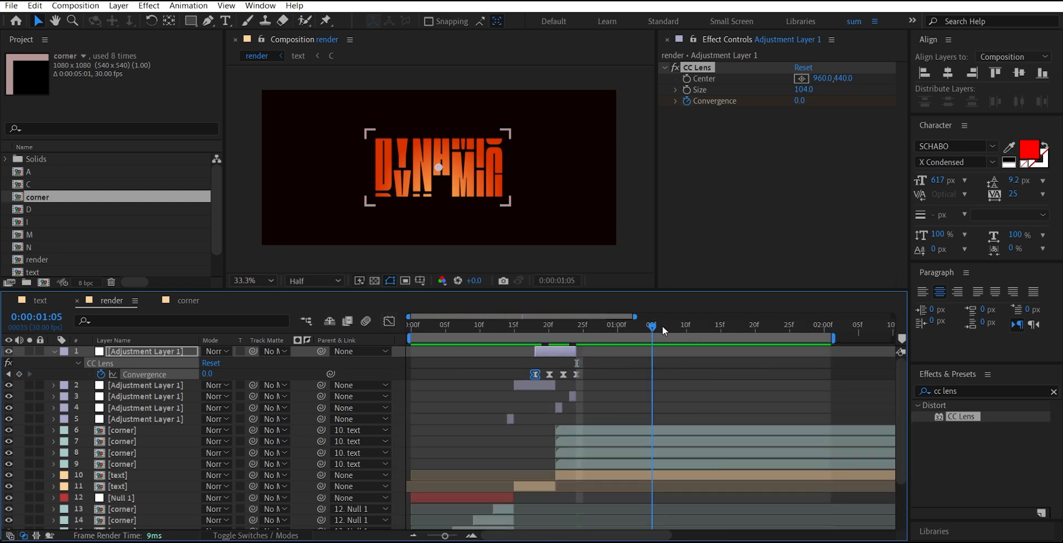
pyautogui.press('n')
pyautogui.press('space')
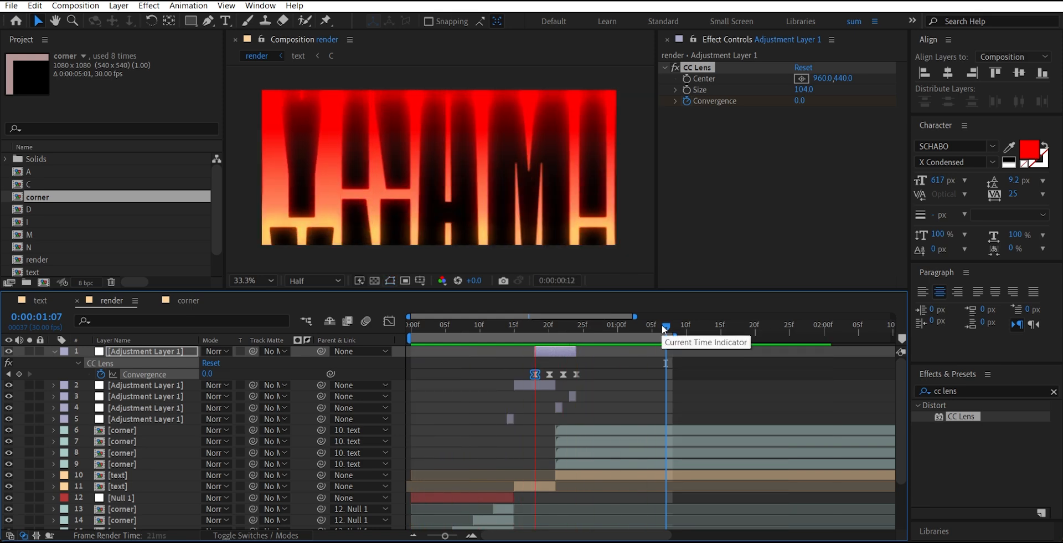
# - Raise the two middle Convergence keyframes to 59 for a stronger lens distortion
pyautogui.moveTo(529, 327); pyautogui.dragTo(550, 332)
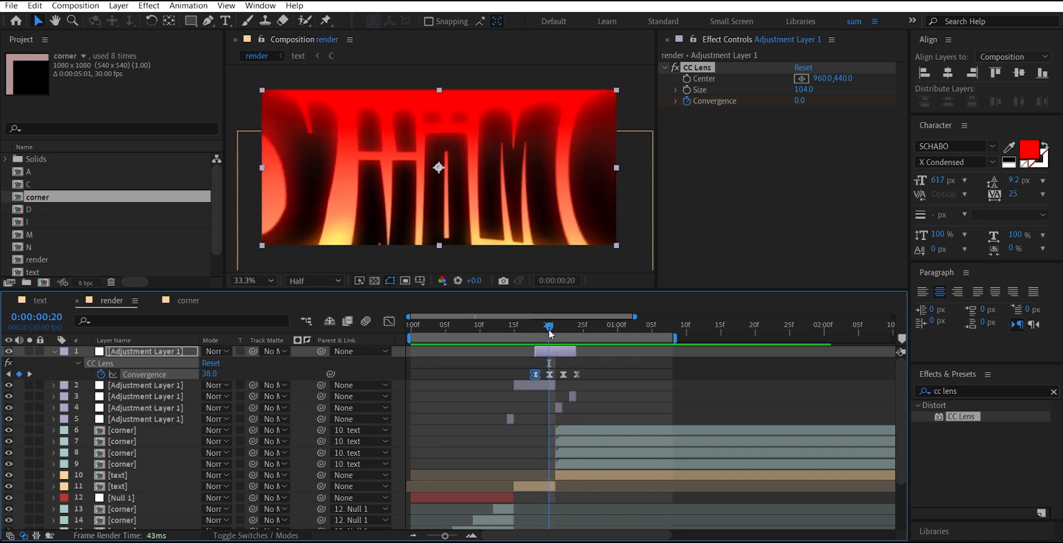
pyautogui.moveTo(569, 363); pyautogui.dragTo(546, 382)
pyautogui.moveTo(217, 374); pyautogui.dragTo(227, 374)
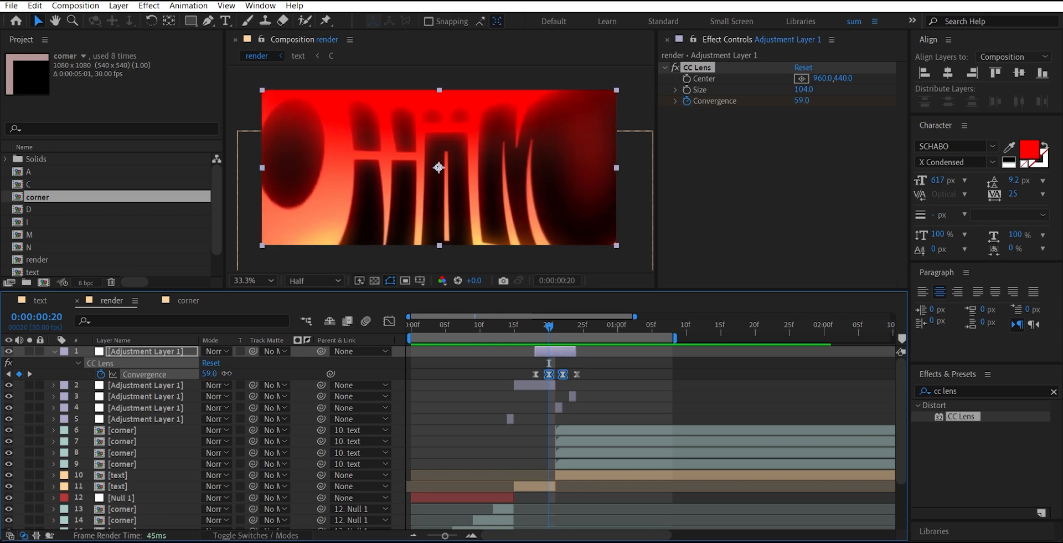
# - Limit the work area to 0:00:00:09 through 0:00:01:01 and preview that segment
pyautogui.moveTo(551, 330); pyautogui.dragTo(625, 327)
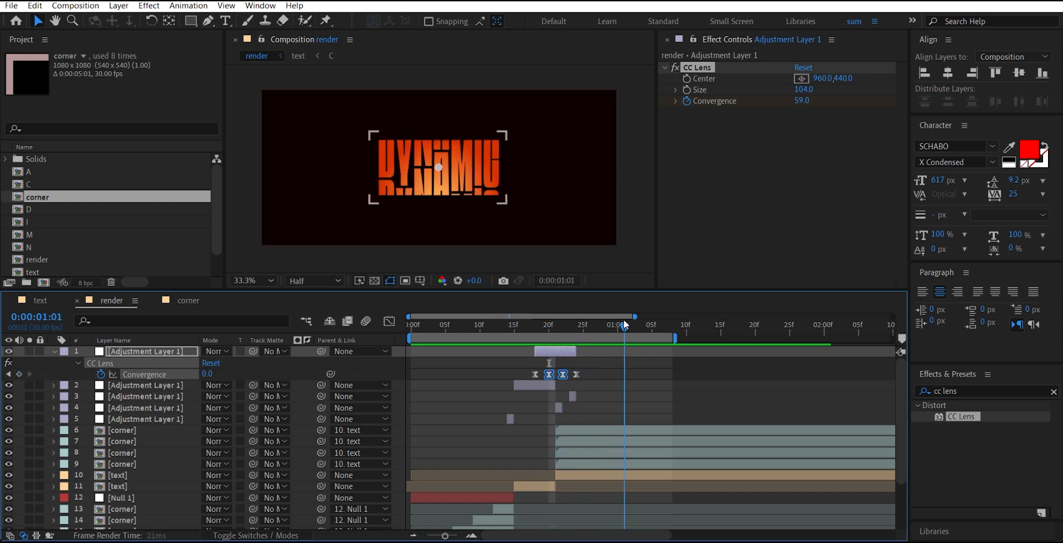
pyautogui.press('n')
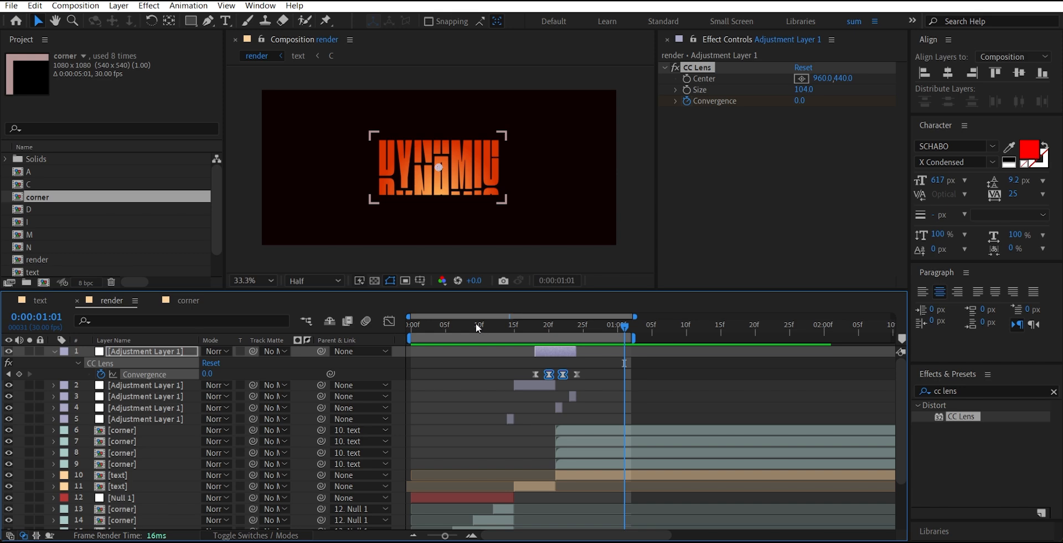
pyautogui.click(477, 328)
pyautogui.press('b')
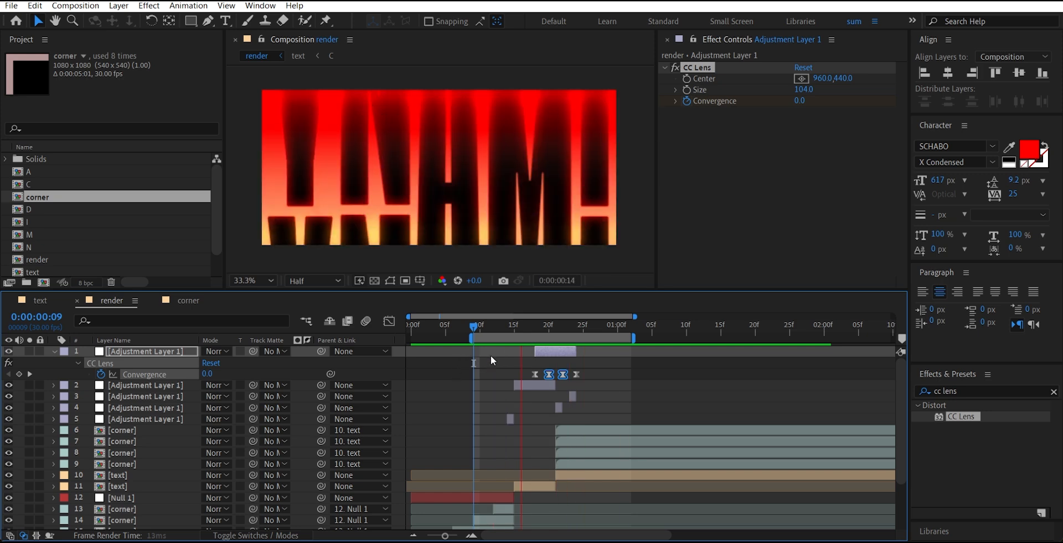
# - Extend the work area from 0:00:00:00 to 0:00:02:00, preview the whole animation and collapse the layer's keyframed properties
pyautogui.moveTo(480, 327); pyautogui.dragTo(335, 328)
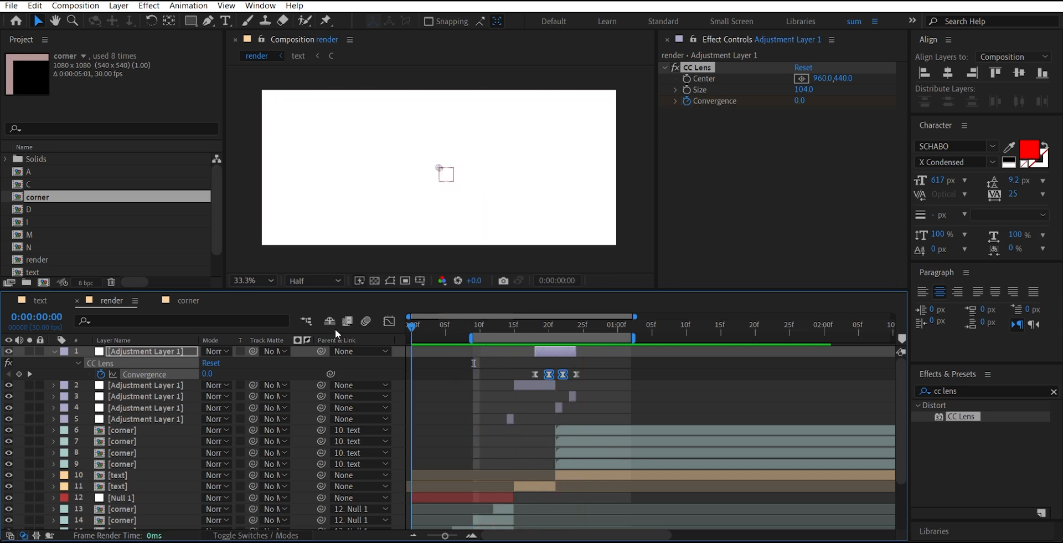
pyautogui.press('b')
pyautogui.press('n')
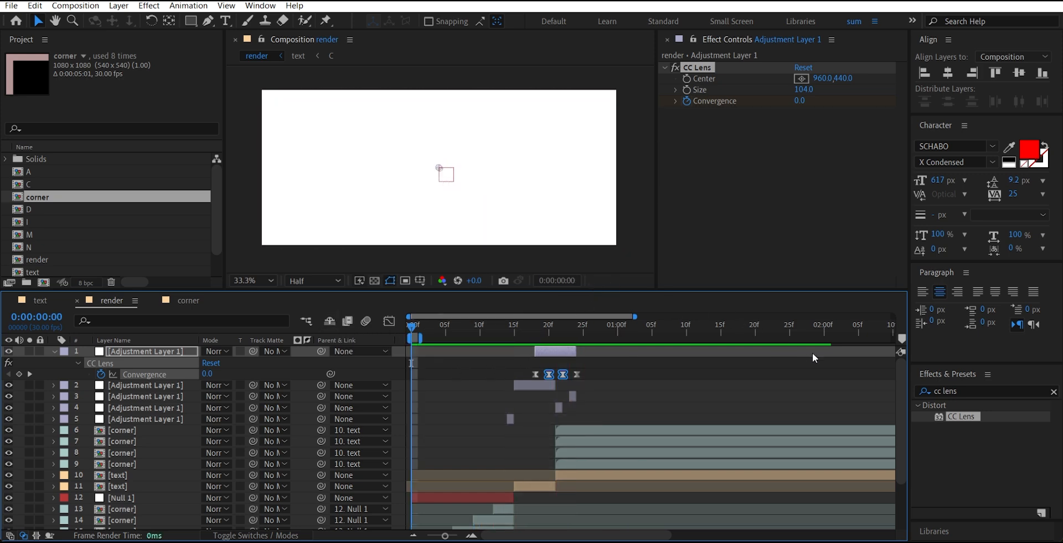
pyautogui.moveTo(829, 328); pyautogui.dragTo(819, 328)
pyautogui.press('n')
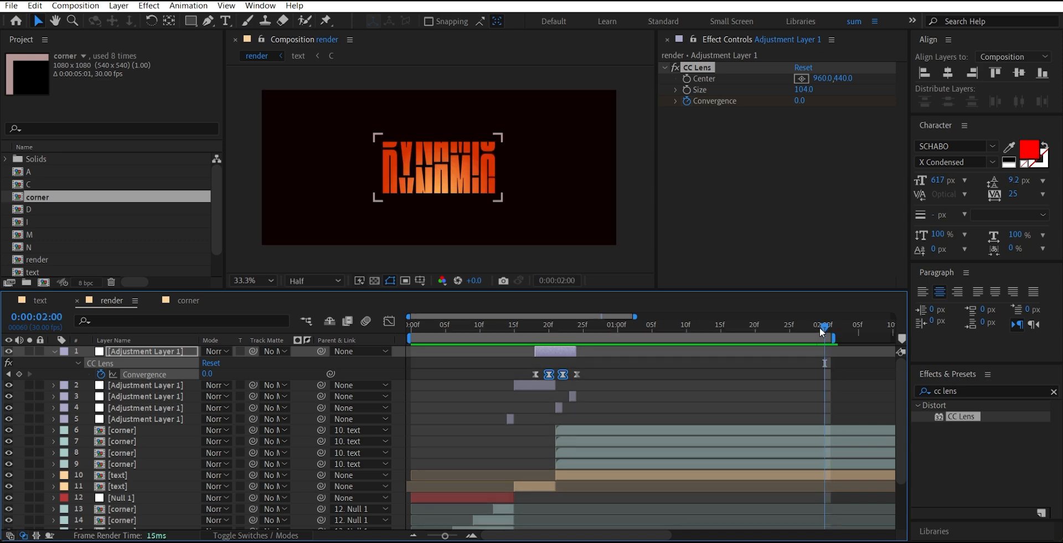
pyautogui.press('space')
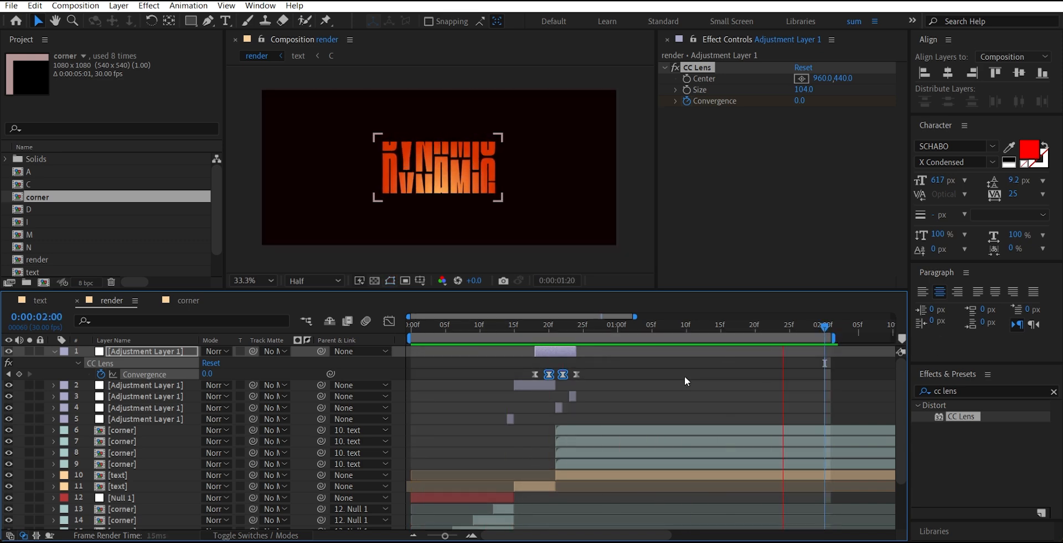
pyautogui.click(685, 377)
pyautogui.press('u')
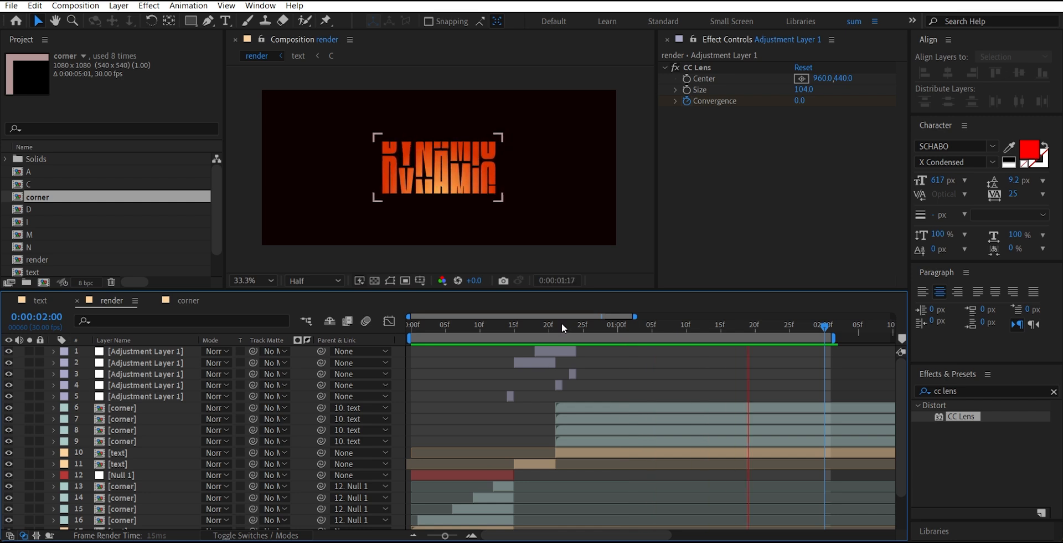
# - Enable time remapping on the upper text layer and add a Time Remap keyframe at its start, 0:00:00:21
pyautogui.press('space')
pyautogui.moveTo(573, 324)
pyautogui.mouseDown()
pyautogui.moveTo(689, 326)
pyautogui.moveTo(562, 340)
pyautogui.mouseUp()
pyautogui.click(589, 453)
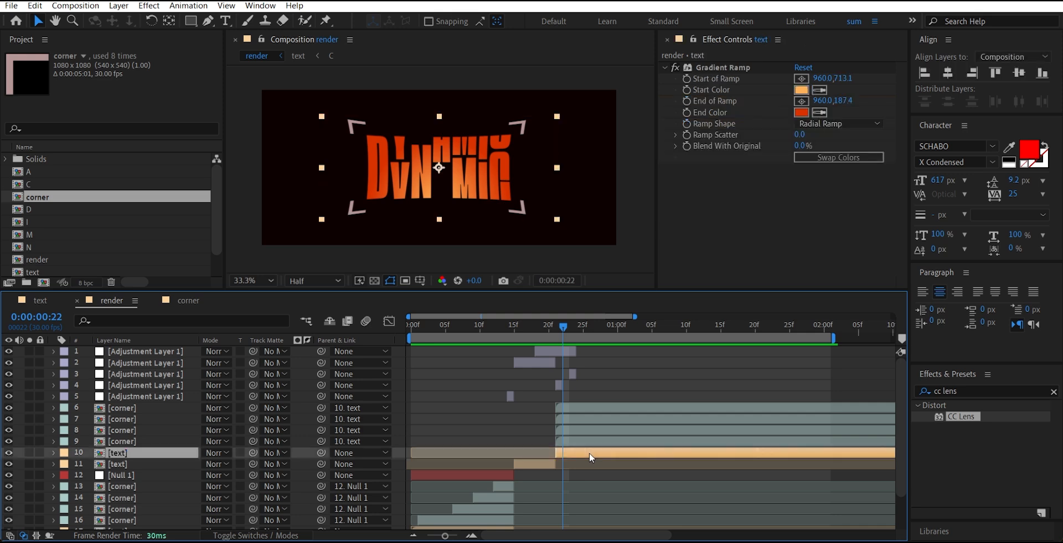
pyautogui.rightClick(193, 457)
pyautogui.moveTo(240, 151)
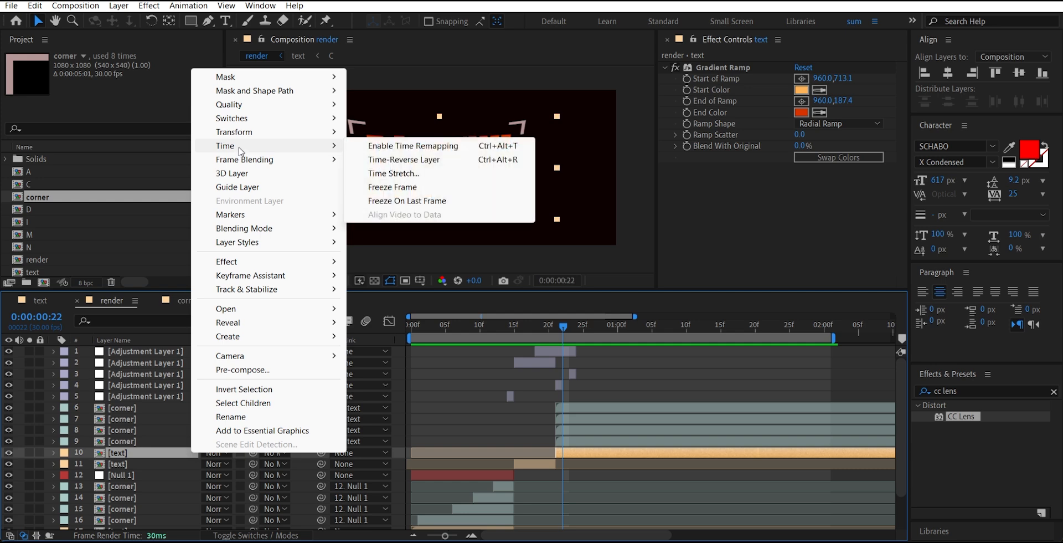
pyautogui.click(407, 149)
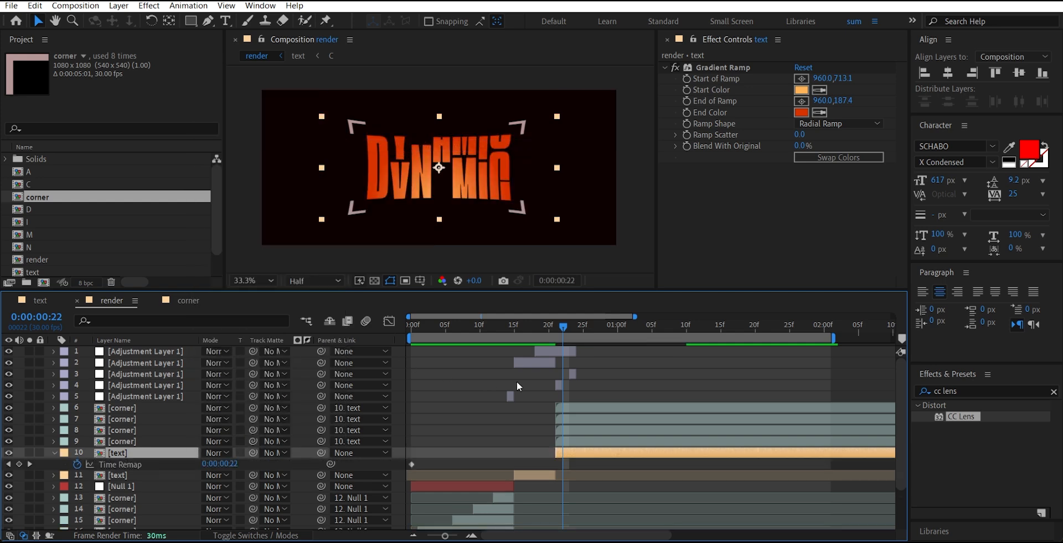
pyautogui.moveTo(563, 327); pyautogui.dragTo(557, 327)
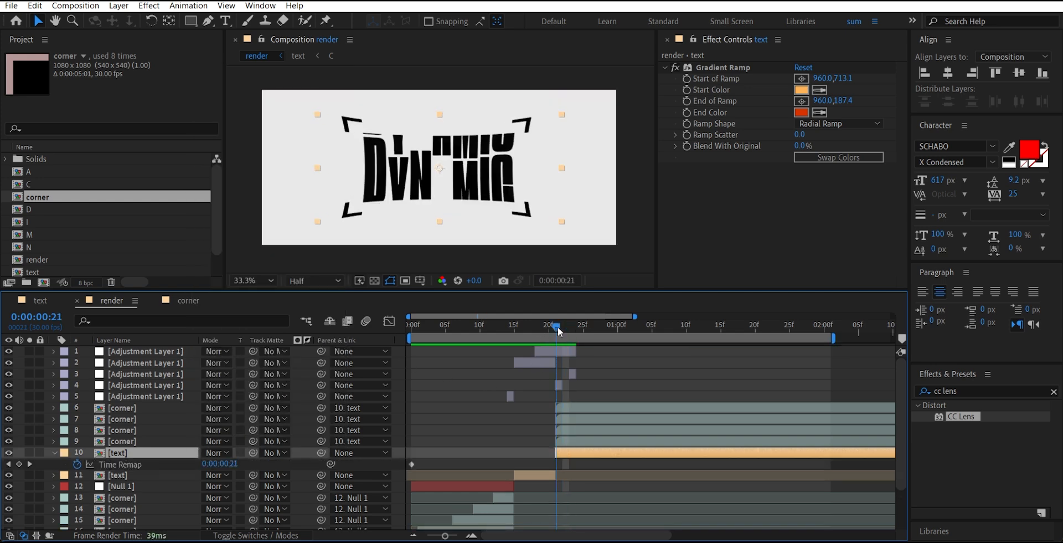
pyautogui.click(19, 464)
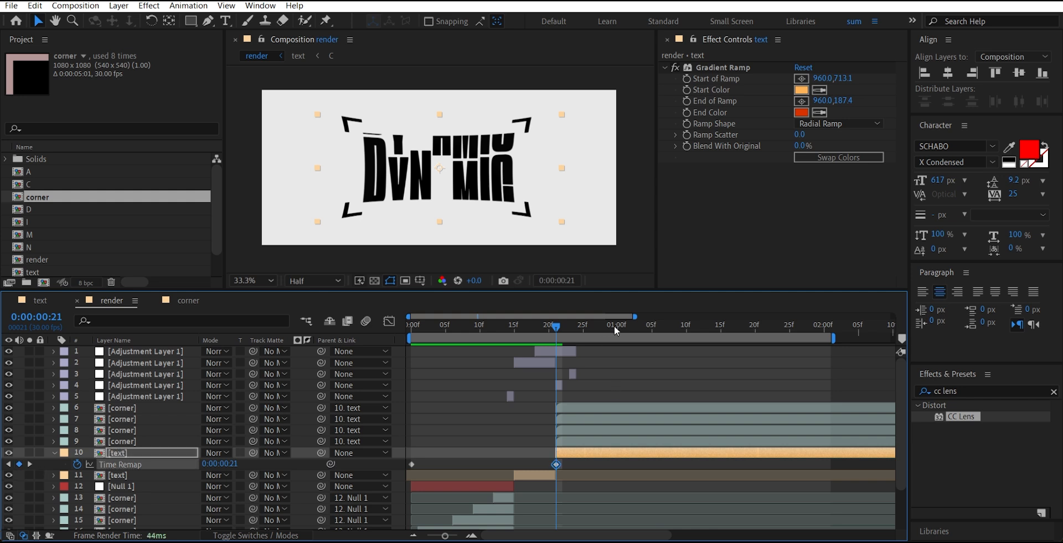
# - Add a Time Remap keyframe at 0:00:04:09 and move it back to just before 0:00:02:00 to speed up the text
pyautogui.press('space')
pyautogui.press('-')
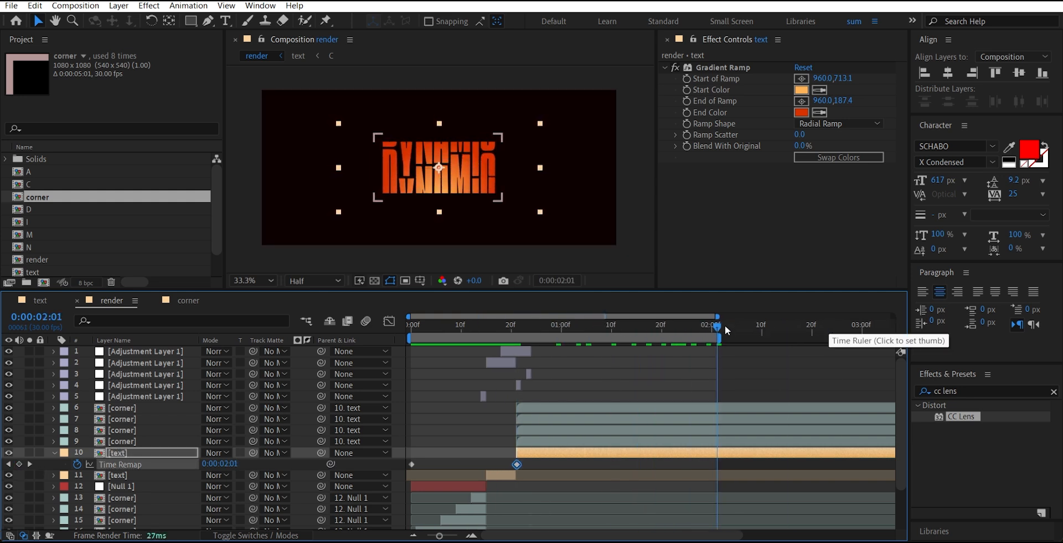
pyautogui.press('-')
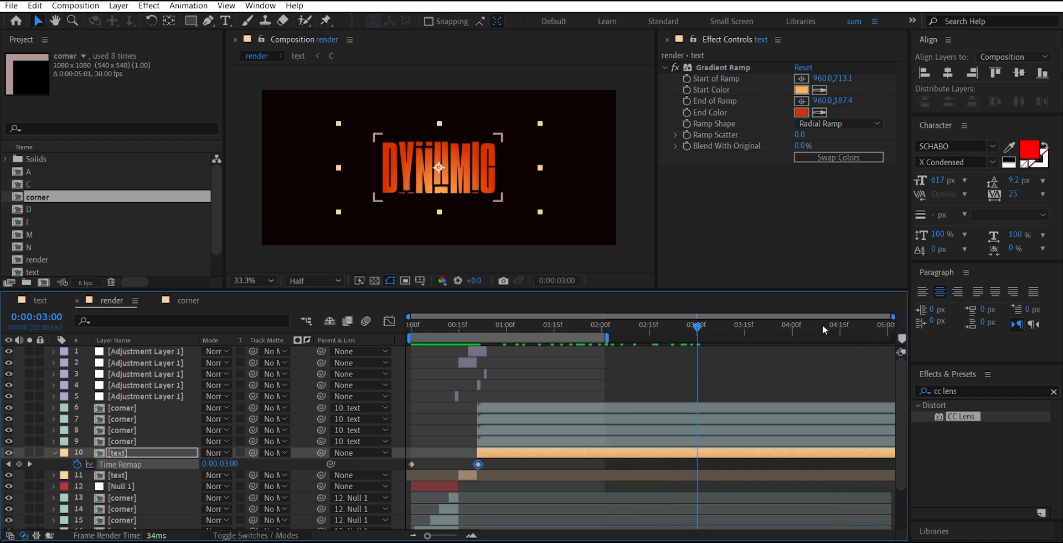
pyautogui.moveTo(824, 330)
pyautogui.mouseDown()
pyautogui.moveTo(843, 330)
pyautogui.moveTo(774, 330)
pyautogui.moveTo(823, 331)
pyautogui.mouseUp()
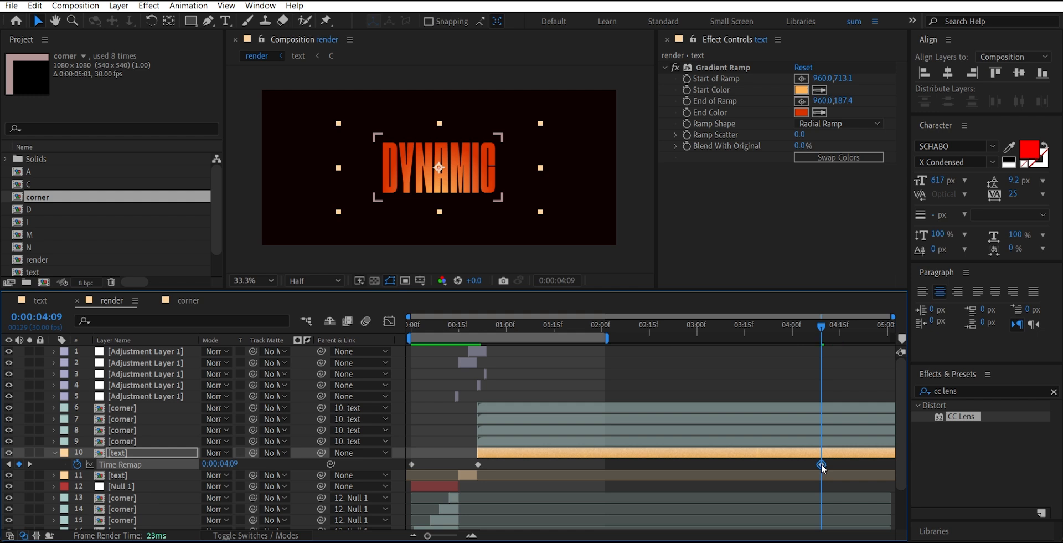
pyautogui.moveTo(672, 464); pyautogui.dragTo(600, 466)
# - Preview the sped-up text, extend the work area to the end of the composition and preview it again
pyautogui.click(590, 328)
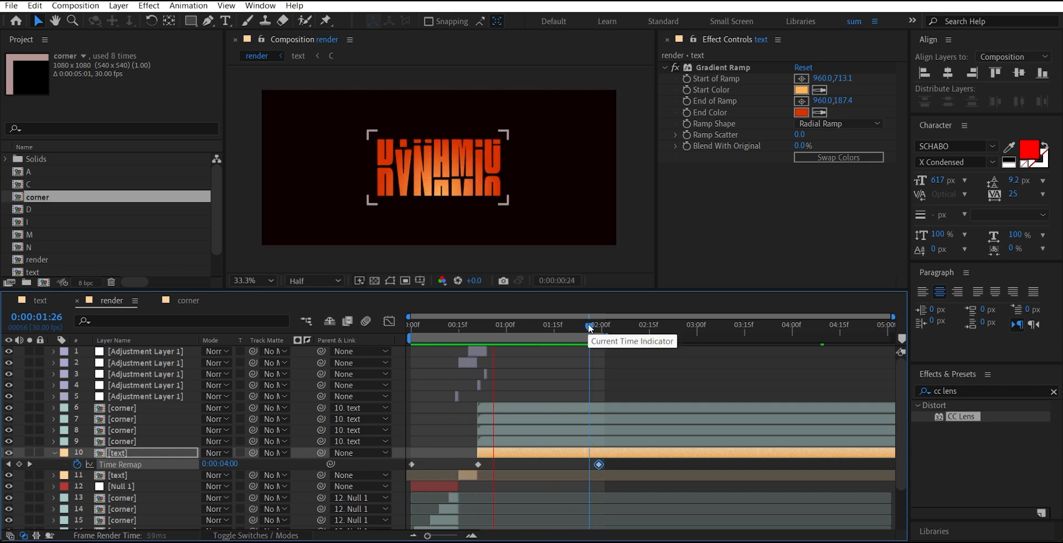
pyautogui.press('space')
pyautogui.moveTo(663, 331); pyautogui.dragTo(964, 352)
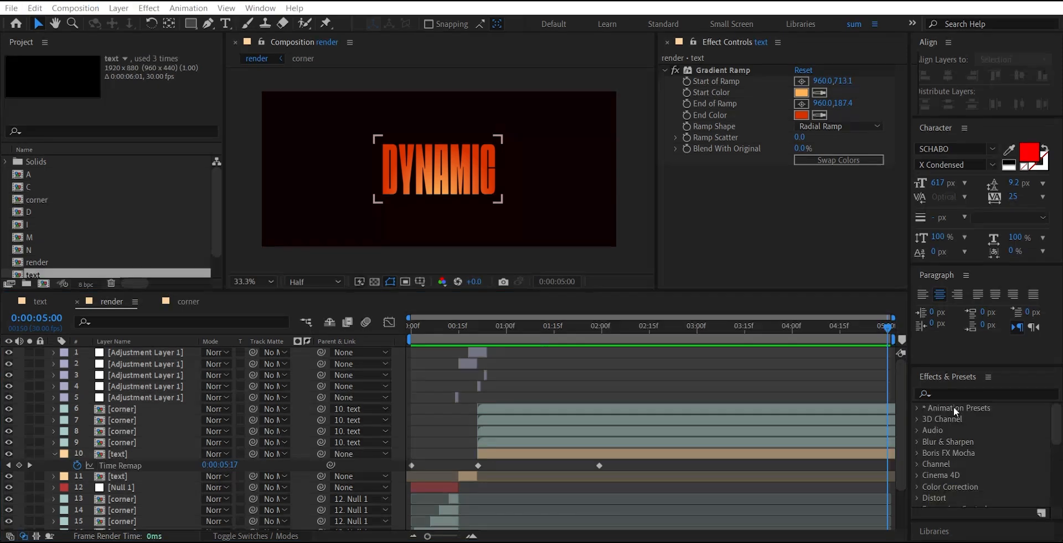
pyautogui.press('space')
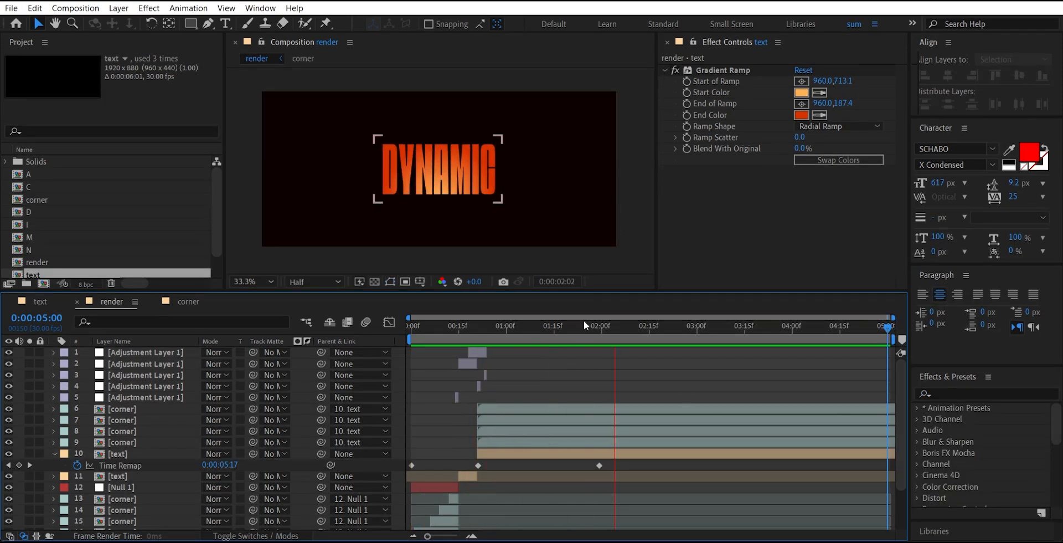
# - Set the first corner layer's Opacity to 0% and keyframe it at 0:00:00:21
pyautogui.click(504, 336)
pyautogui.moveTo(504, 337); pyautogui.dragTo(477, 341)
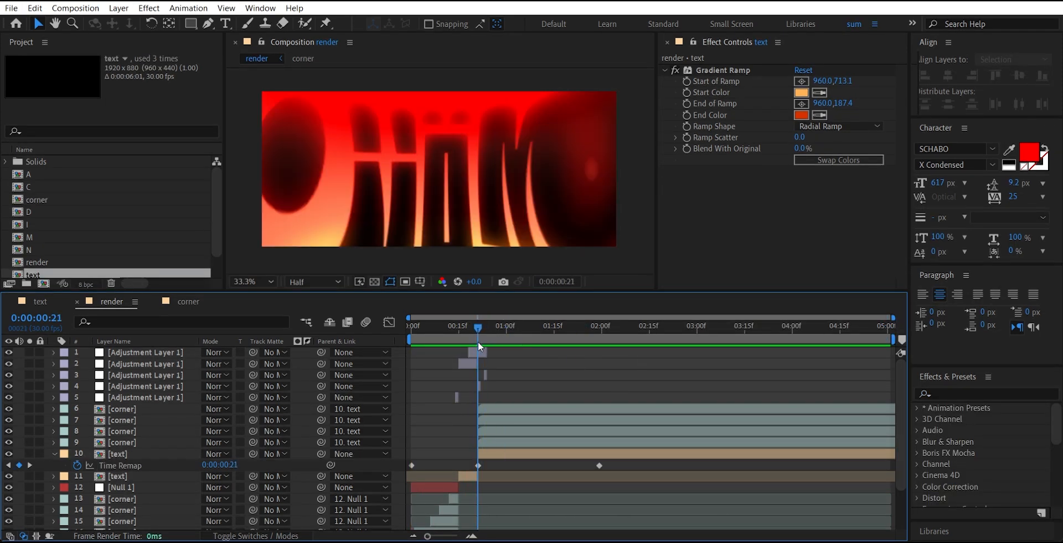
pyautogui.click(514, 410)
pyautogui.press('t')
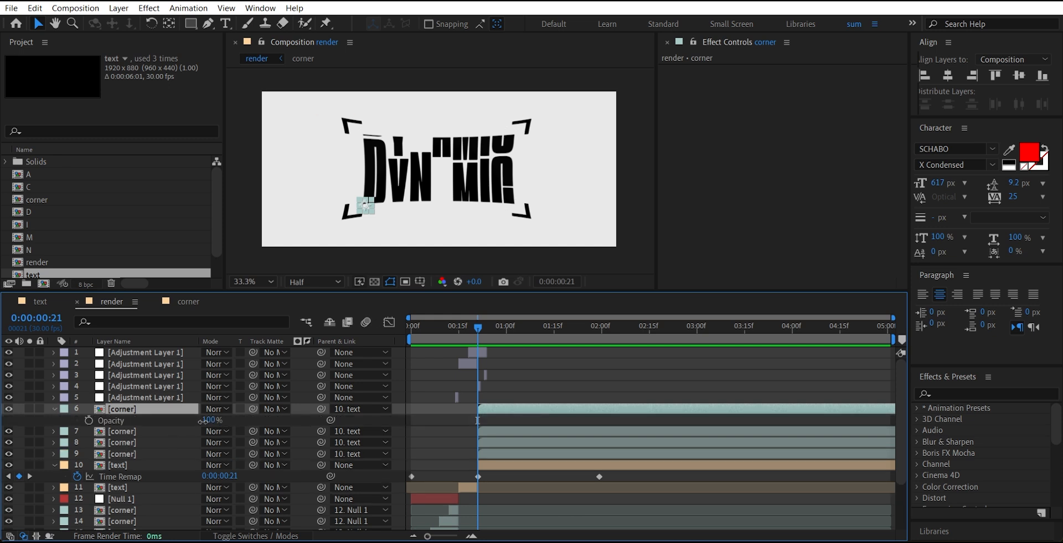
pyautogui.moveTo(202, 421); pyautogui.dragTo(75, 421)
pyautogui.click(88, 421)
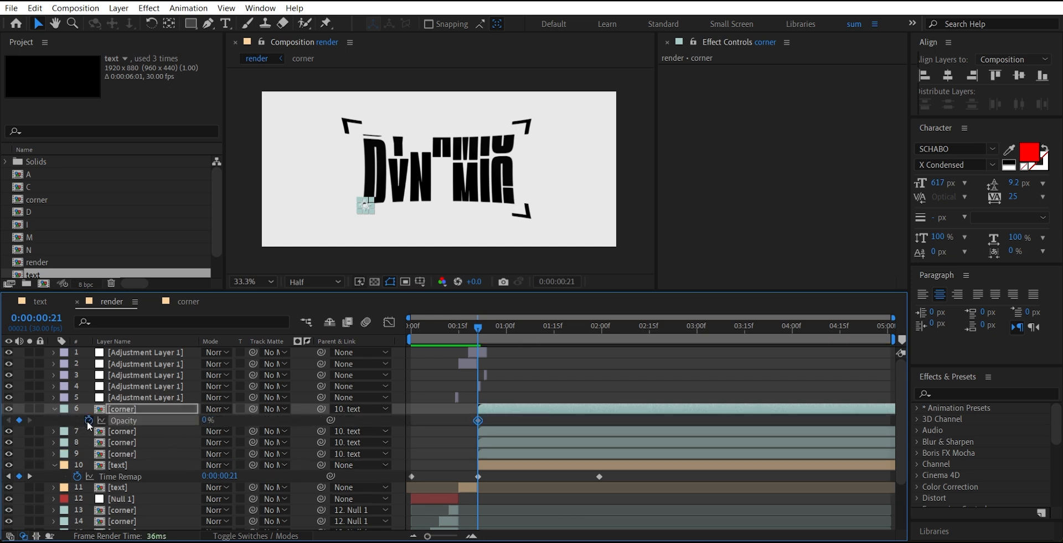
# - Keyframe the corner's Opacity at 100% at 0:00:00:23 and convert both opacity keyframes to hold keyframes
pyautogui.press('pagedown')
pyautogui.press('pagedown')
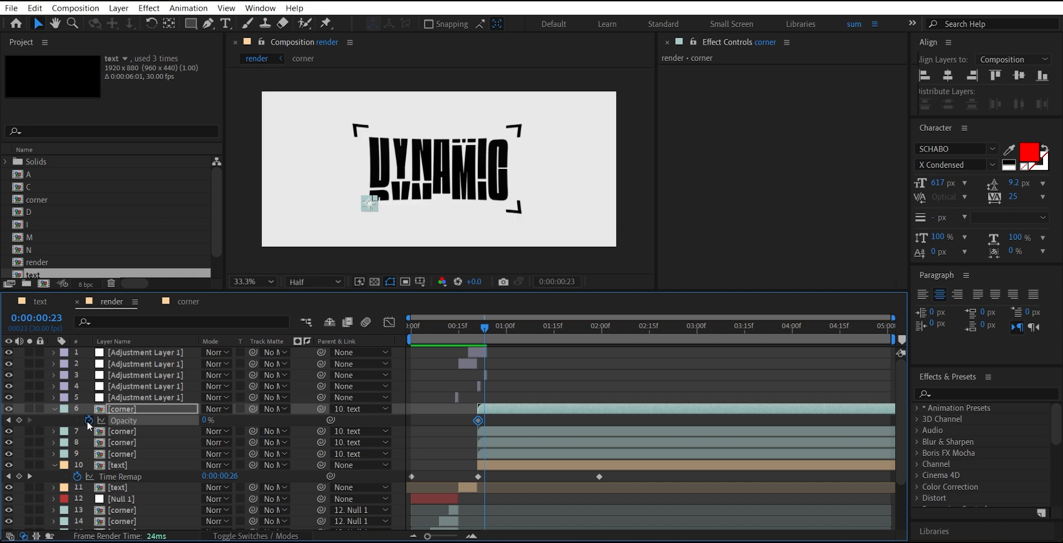
pyautogui.press('=')
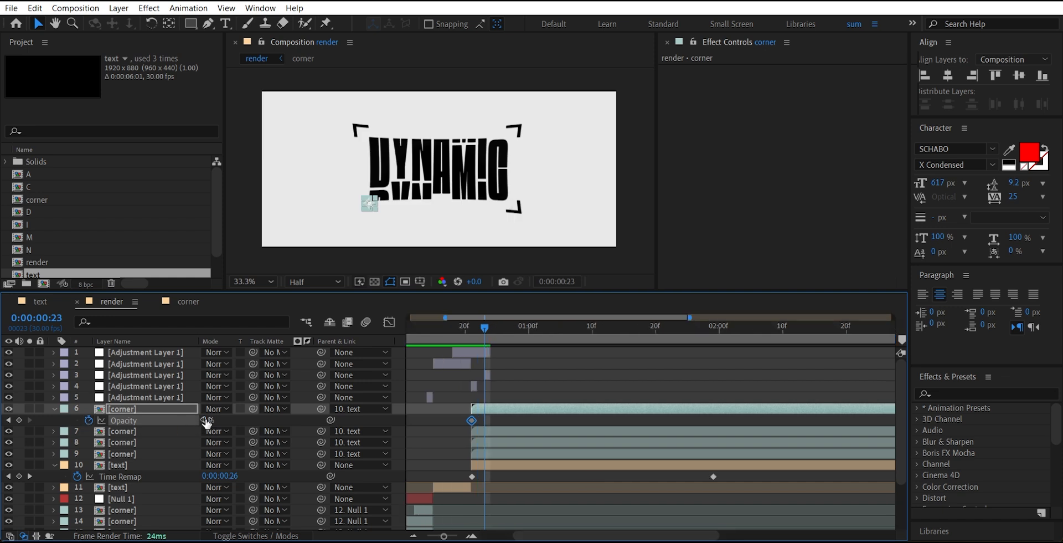
pyautogui.moveTo(206, 421); pyautogui.dragTo(486, 419)
pyautogui.rightClick(486, 419)
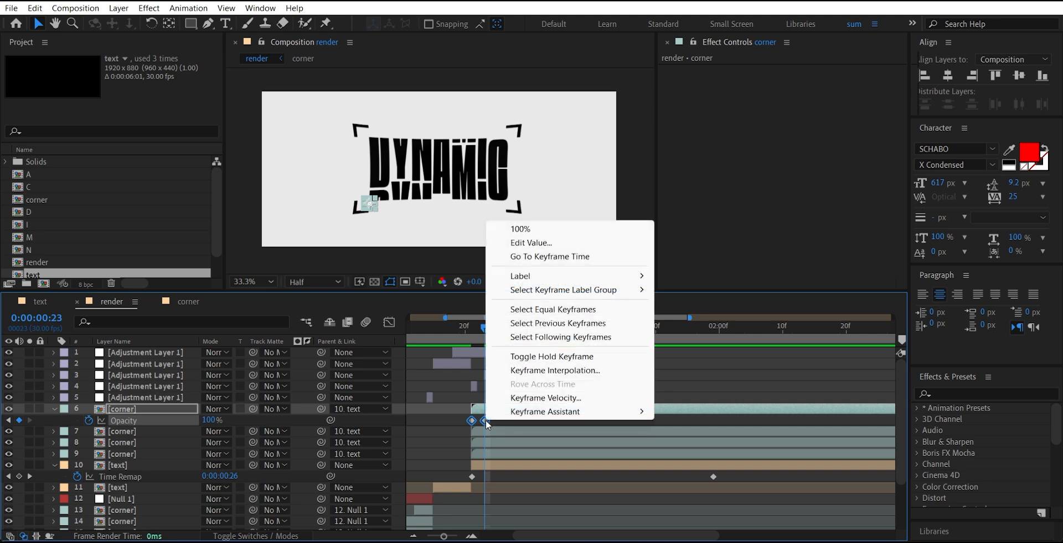
pyautogui.click(530, 356)
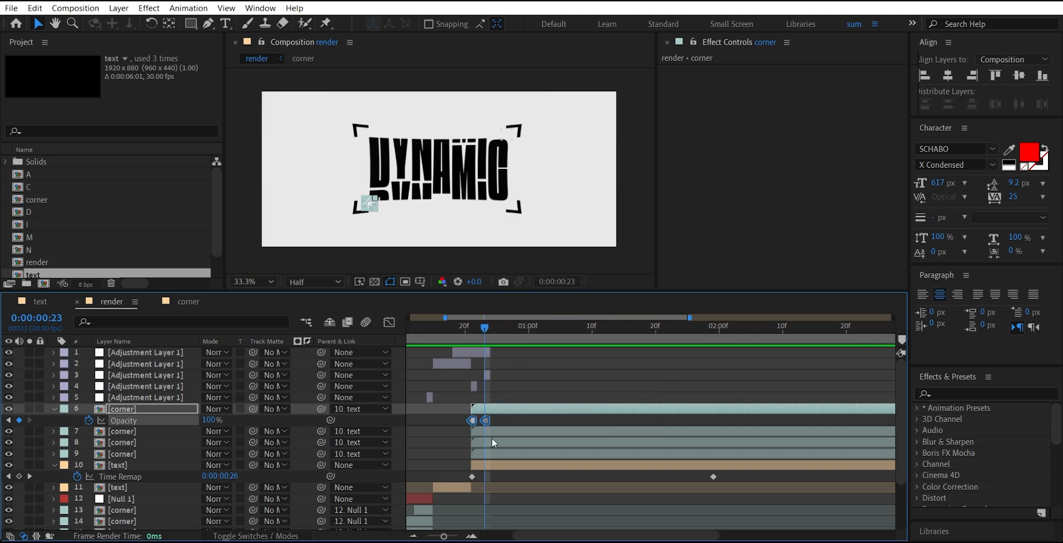
# - Paste copies of the two hold keyframes at 0:00:00:25 and 0:00:00:29, and scrub through the corner's flicker
pyautogui.press('pagedown')
pyautogui.press('pagedown')
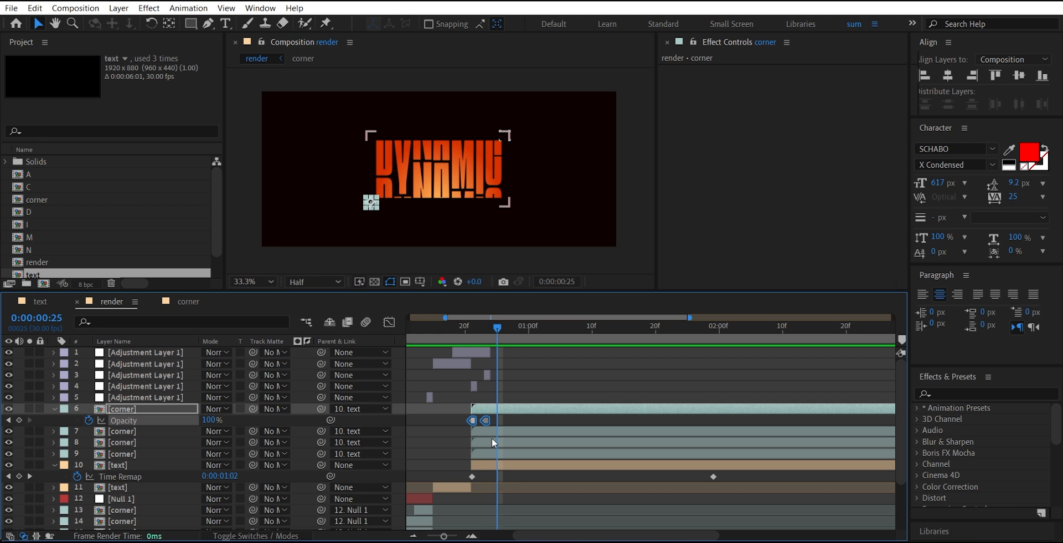
pyautogui.press('pagedown')
pyautogui.press('pagedown')
pyautogui.press('pagedown')
pyautogui.press('pagedown')
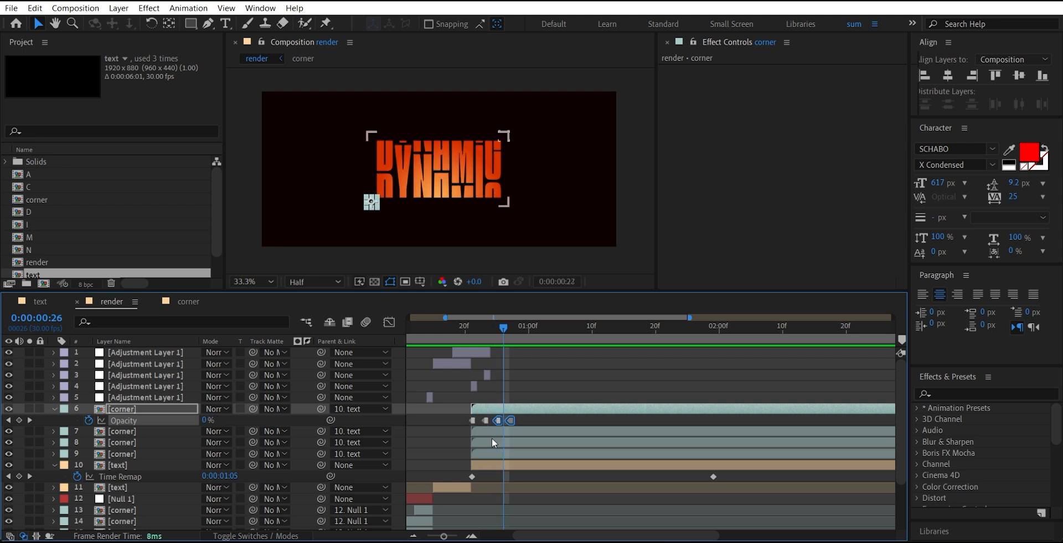
pyautogui.hotkey('ctrl', 'v')
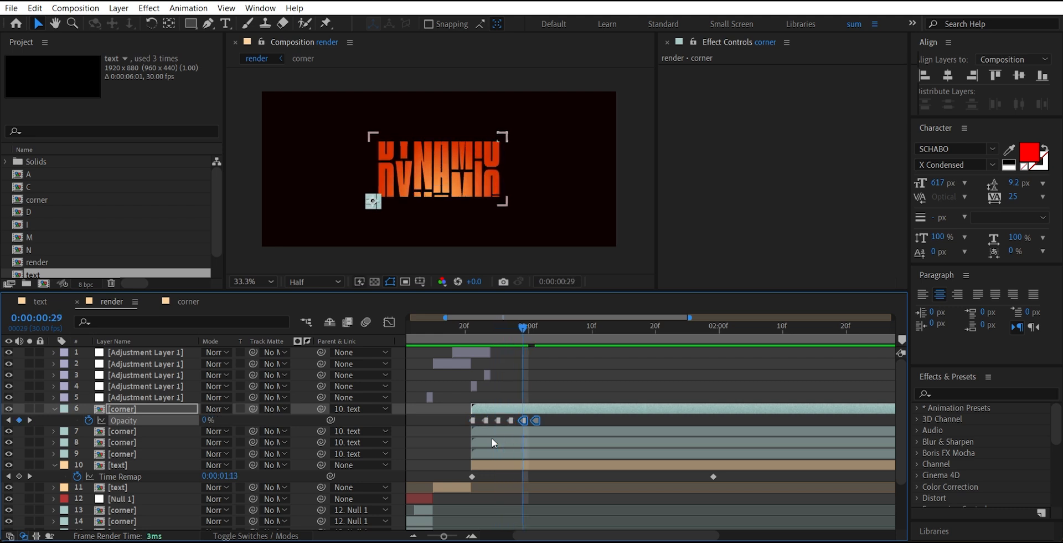
pyautogui.click(458, 328)
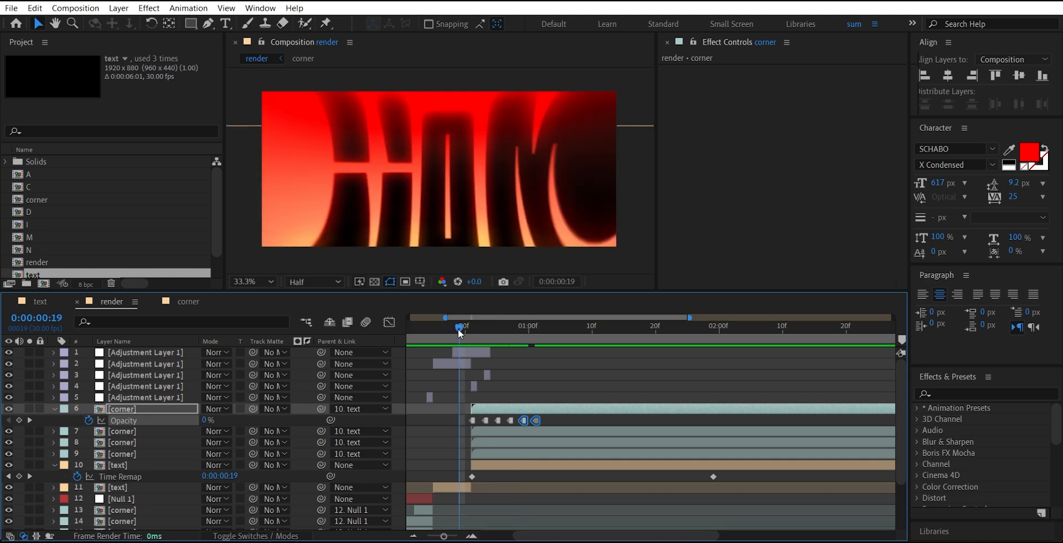
pyautogui.moveTo(459, 330); pyautogui.dragTo(560, 328)
# - Copy all the opacity keyframes to the other three upper corner layers from 0:00:00:21 and preview the flicker
pyautogui.moveTo(568, 420); pyautogui.dragTo(448, 423)
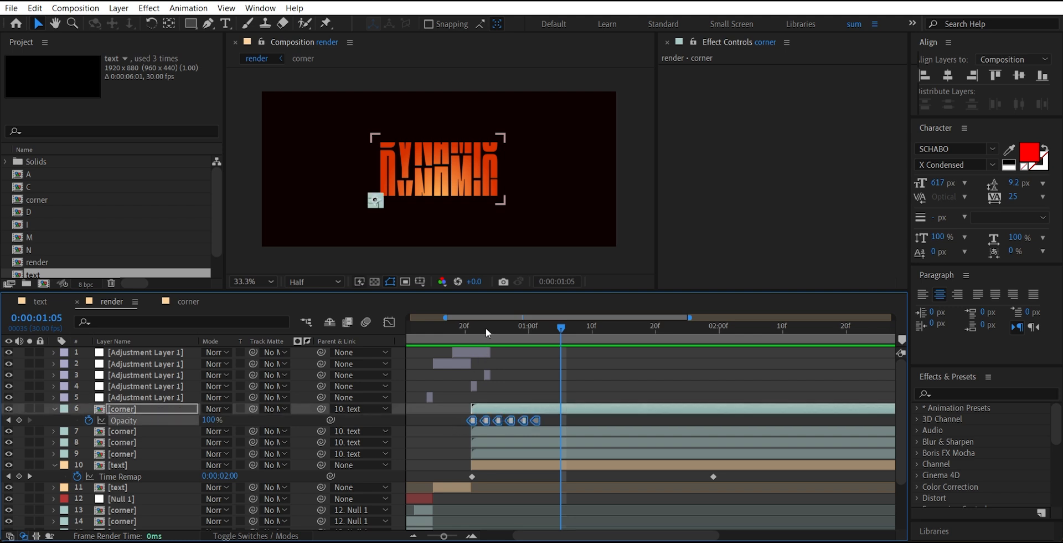
pyautogui.moveTo(486, 325); pyautogui.dragTo(473, 327)
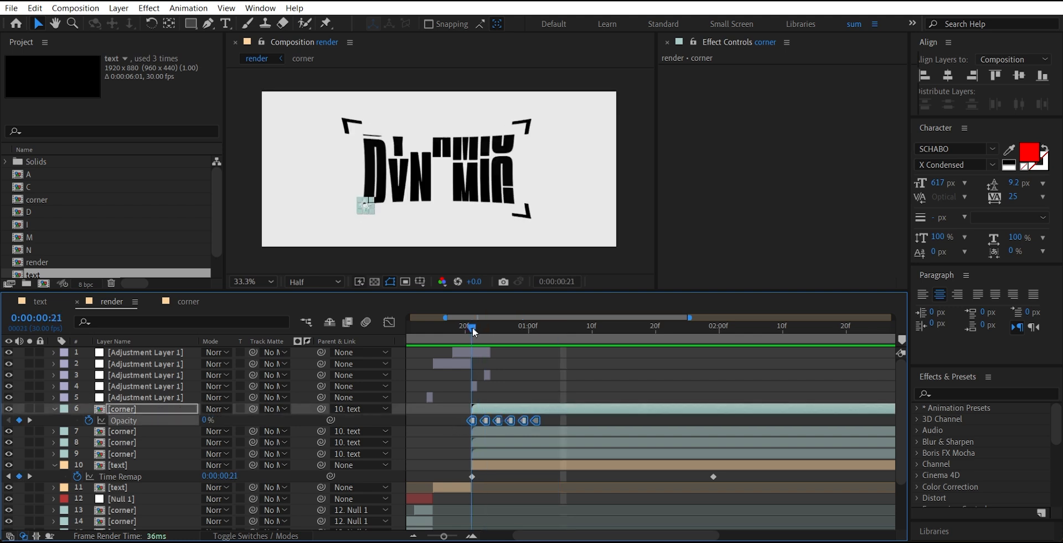
pyautogui.click(509, 431)
pyautogui.keyDown('shift'); pyautogui.click(507, 453); pyautogui.keyUp('shift')
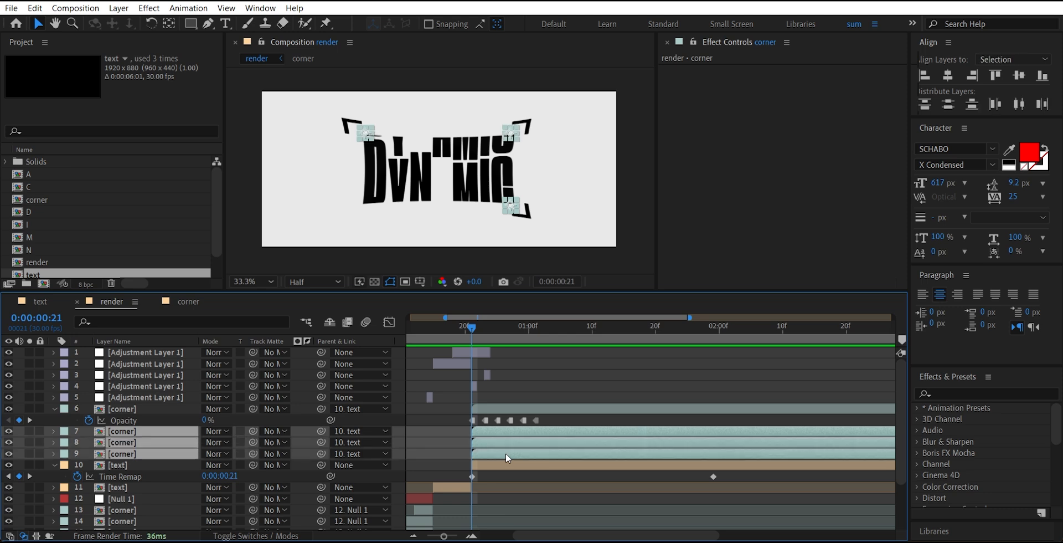
pyautogui.click(575, 381)
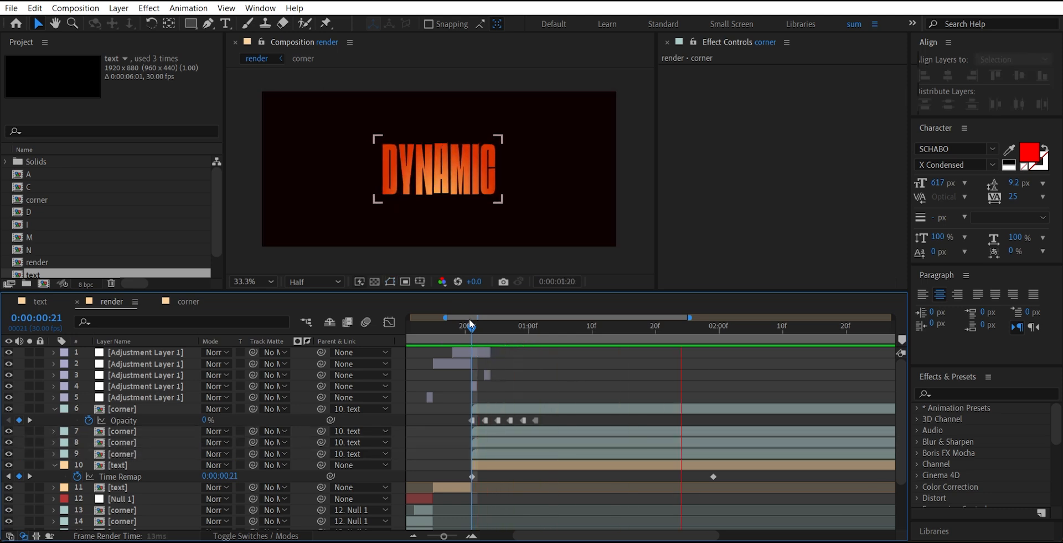
pyautogui.moveTo(473, 326); pyautogui.dragTo(564, 318)
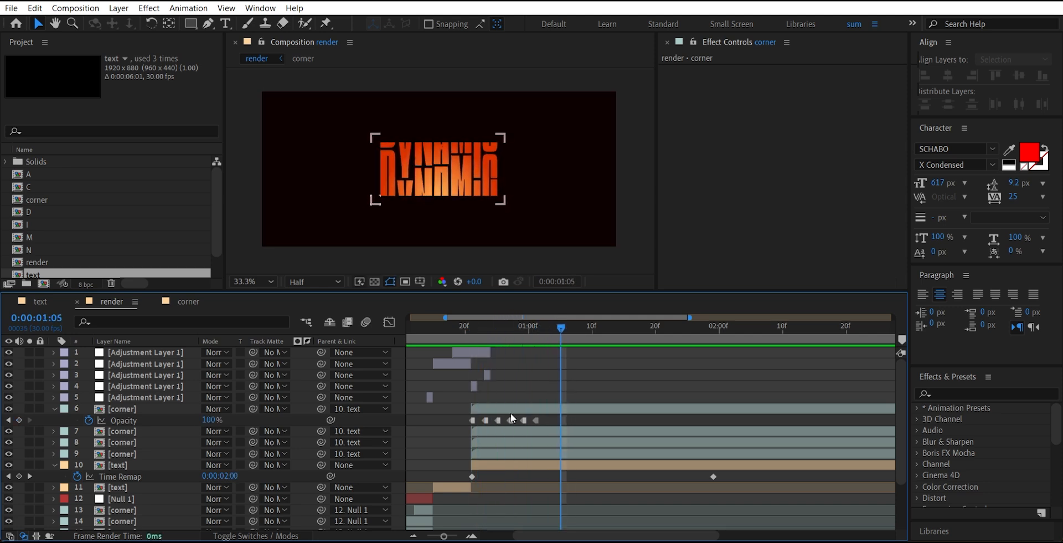
# - Collapse the keyframed properties, stagger the upper corner layers to start between 0:00:00:21 and 0:00:00:25, and preview the result
pyautogui.press('u')
pyautogui.press('u')
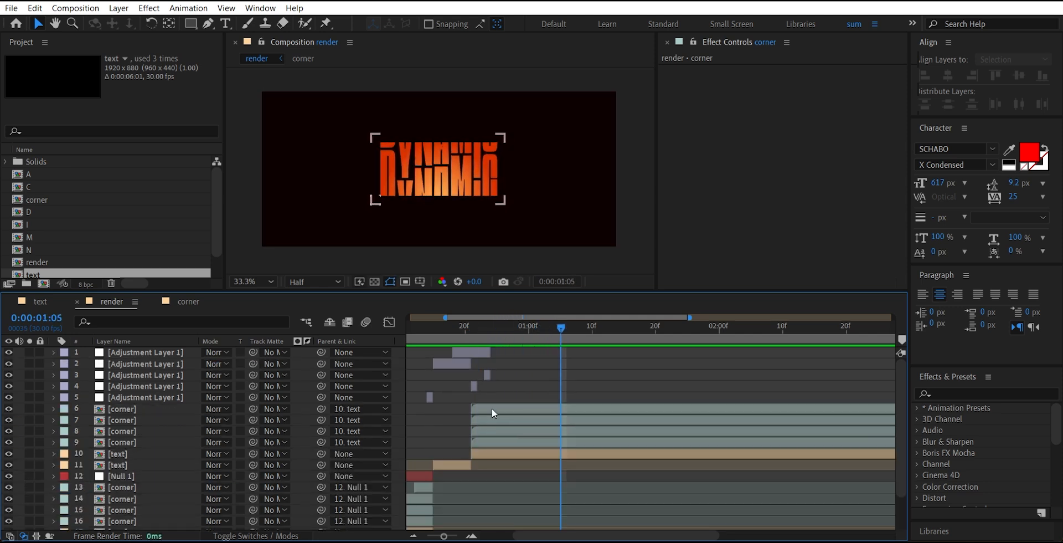
pyautogui.moveTo(492, 410); pyautogui.dragTo(494, 443)
pyautogui.moveTo(477, 325); pyautogui.dragTo(427, 327)
pyautogui.press('space')
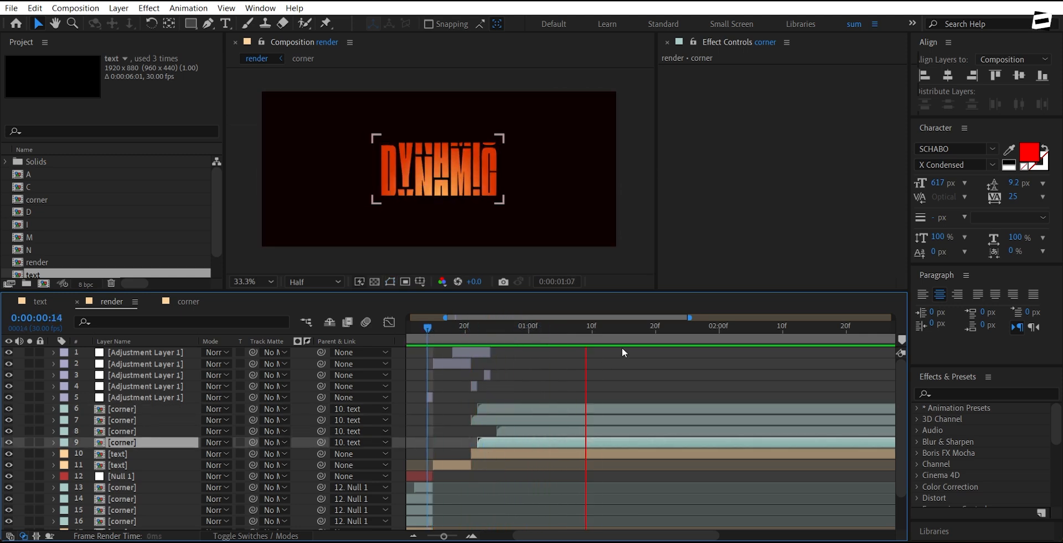
# - End the work area at 0:00:02:29 and preview the whole animation
pyautogui.click(630, 326)
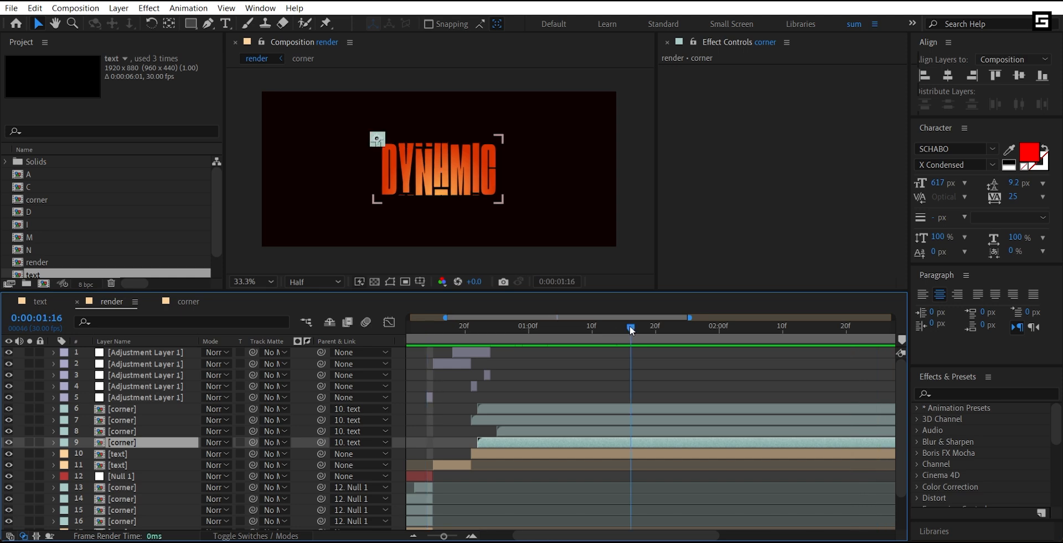
pyautogui.press('n')
pyautogui.press('space')
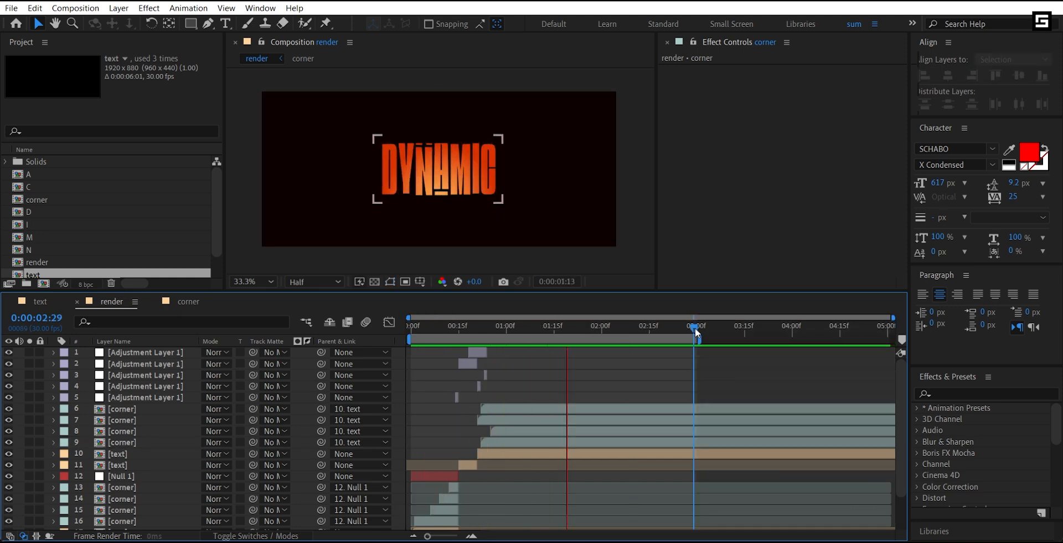